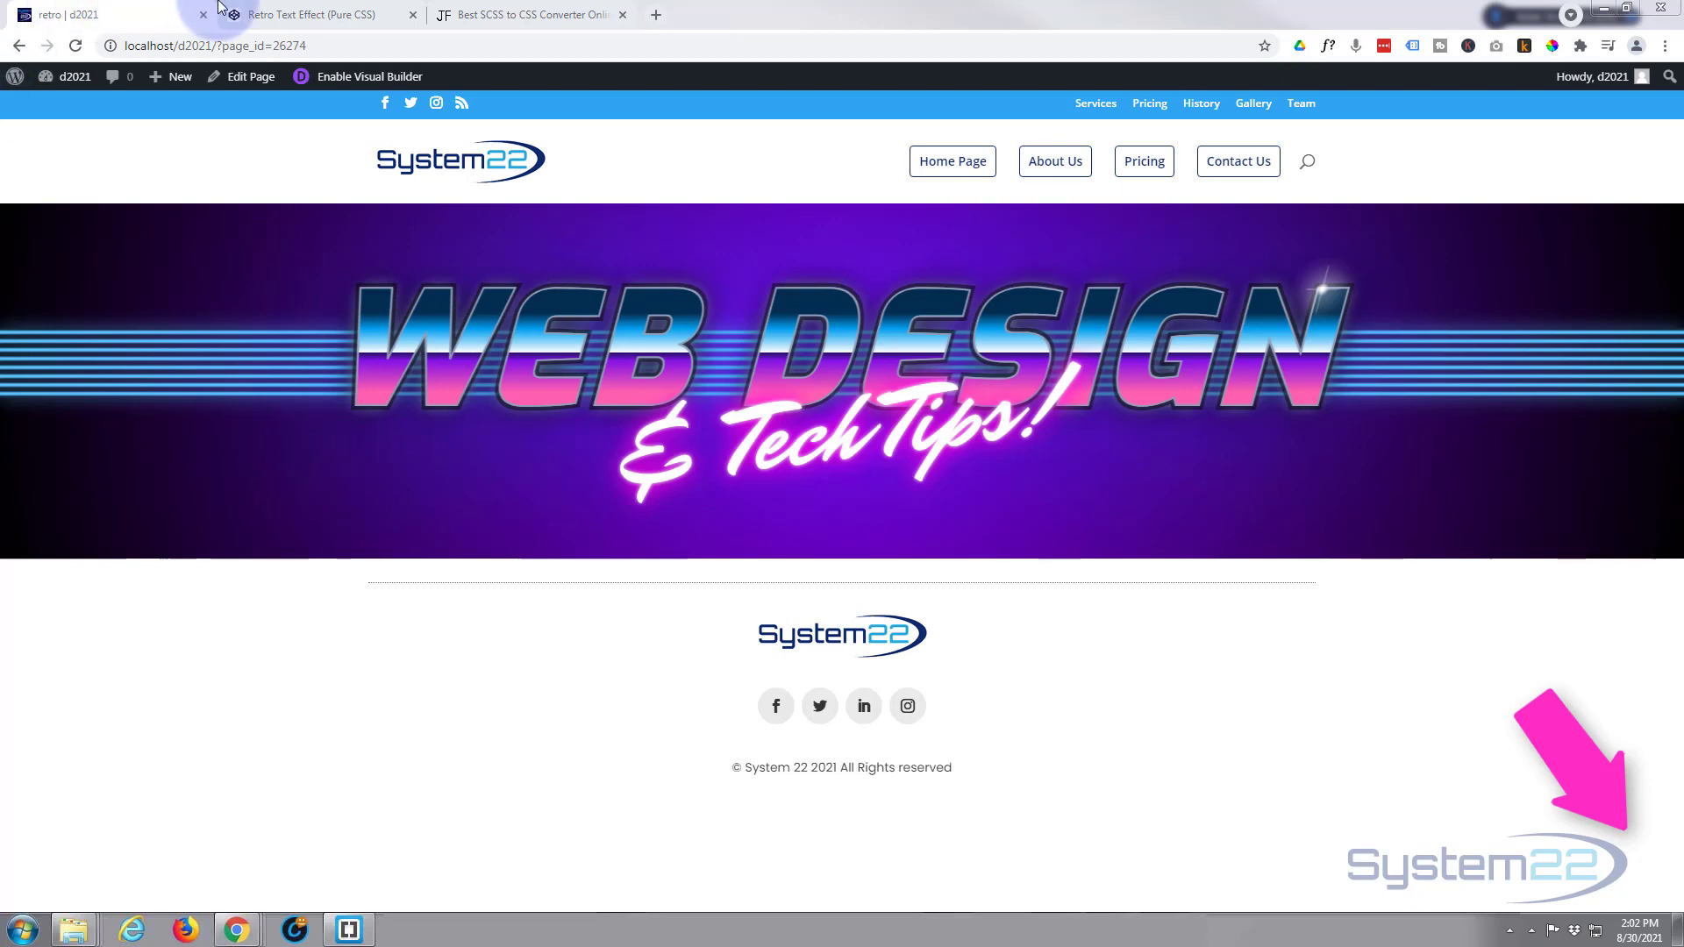
Open the retro page in the visual builder and add a regular section with a one-column row and empty Code module below the banner
click(279, 16)
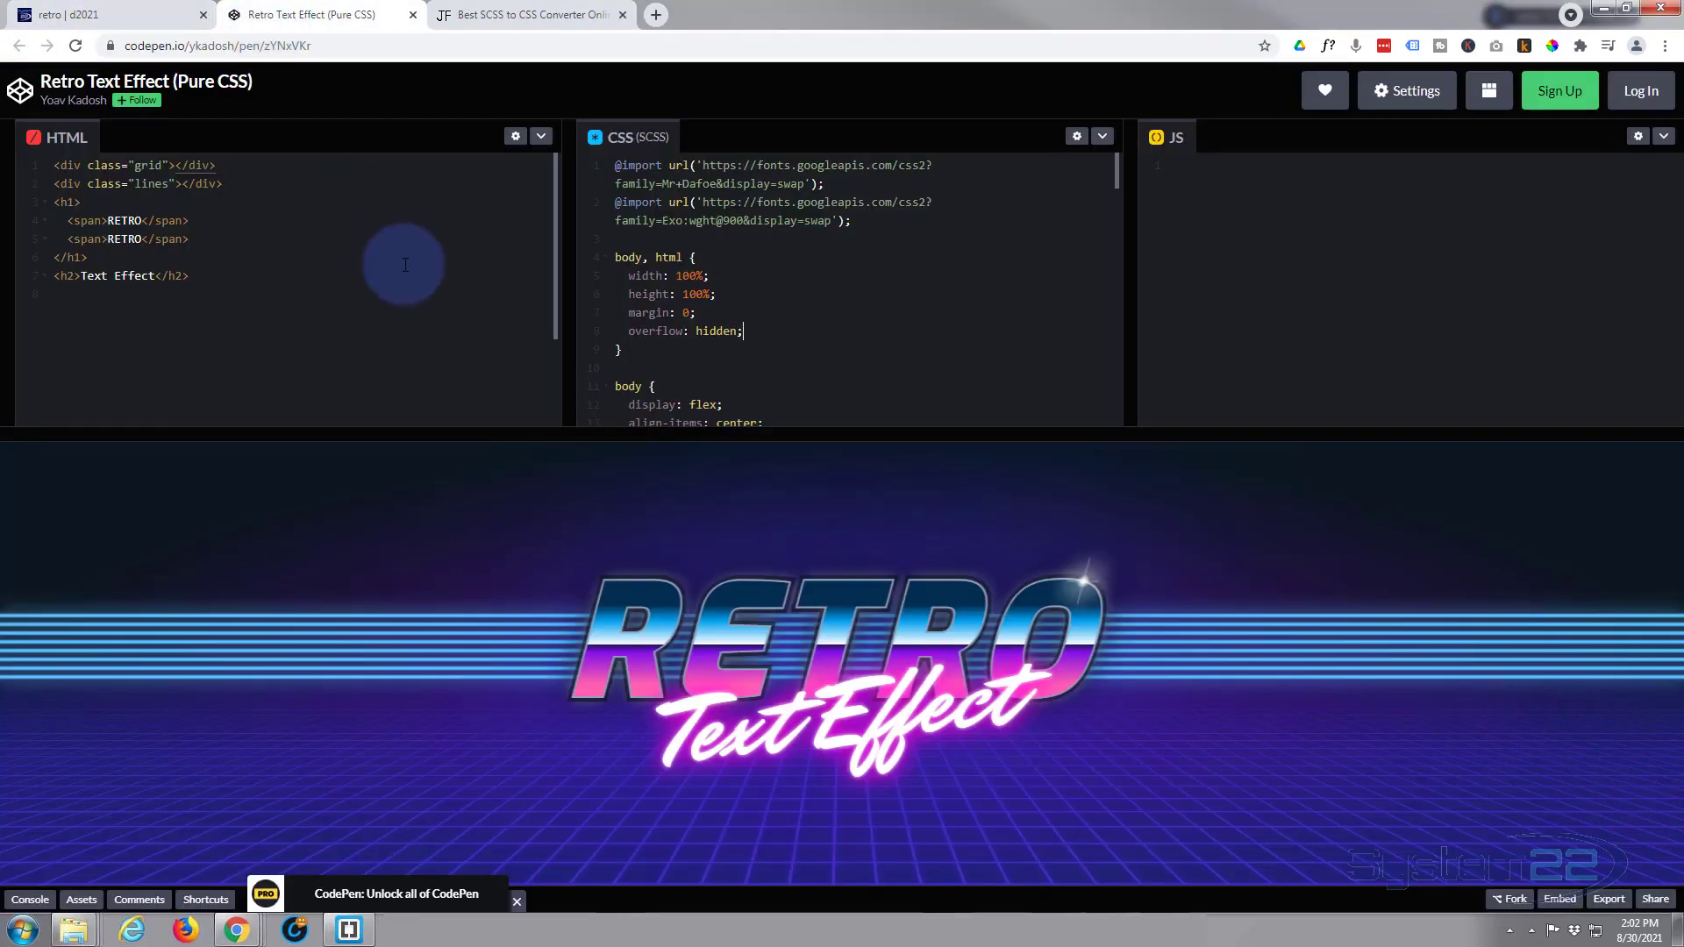
click(94, 15)
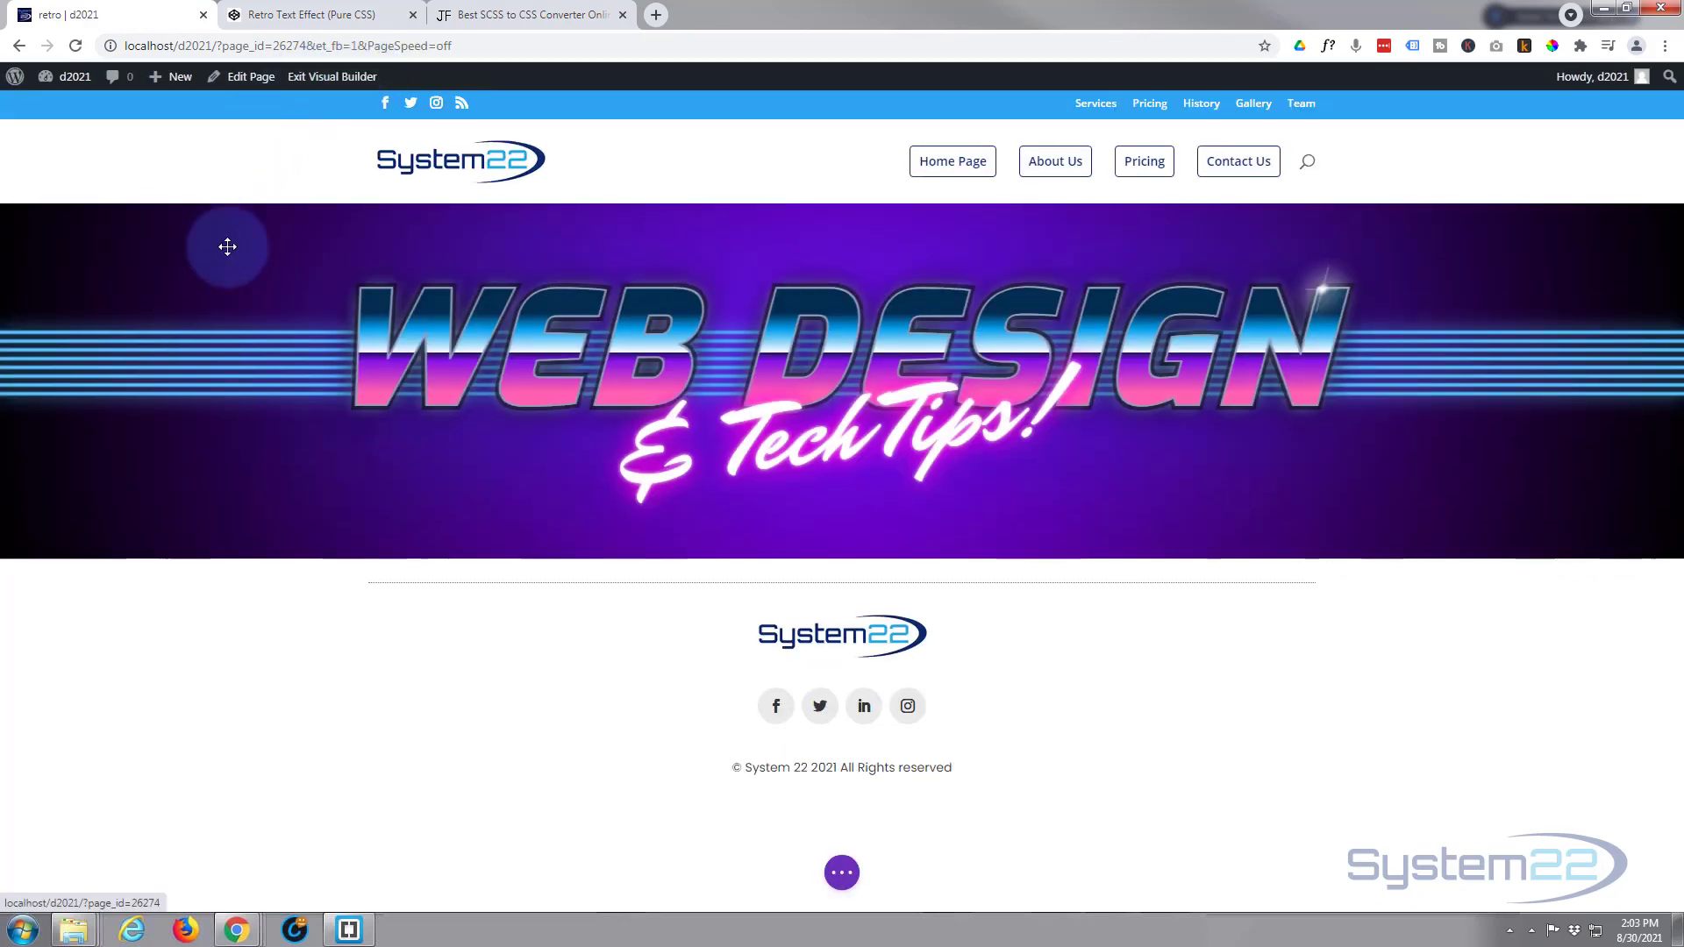
click(842, 560)
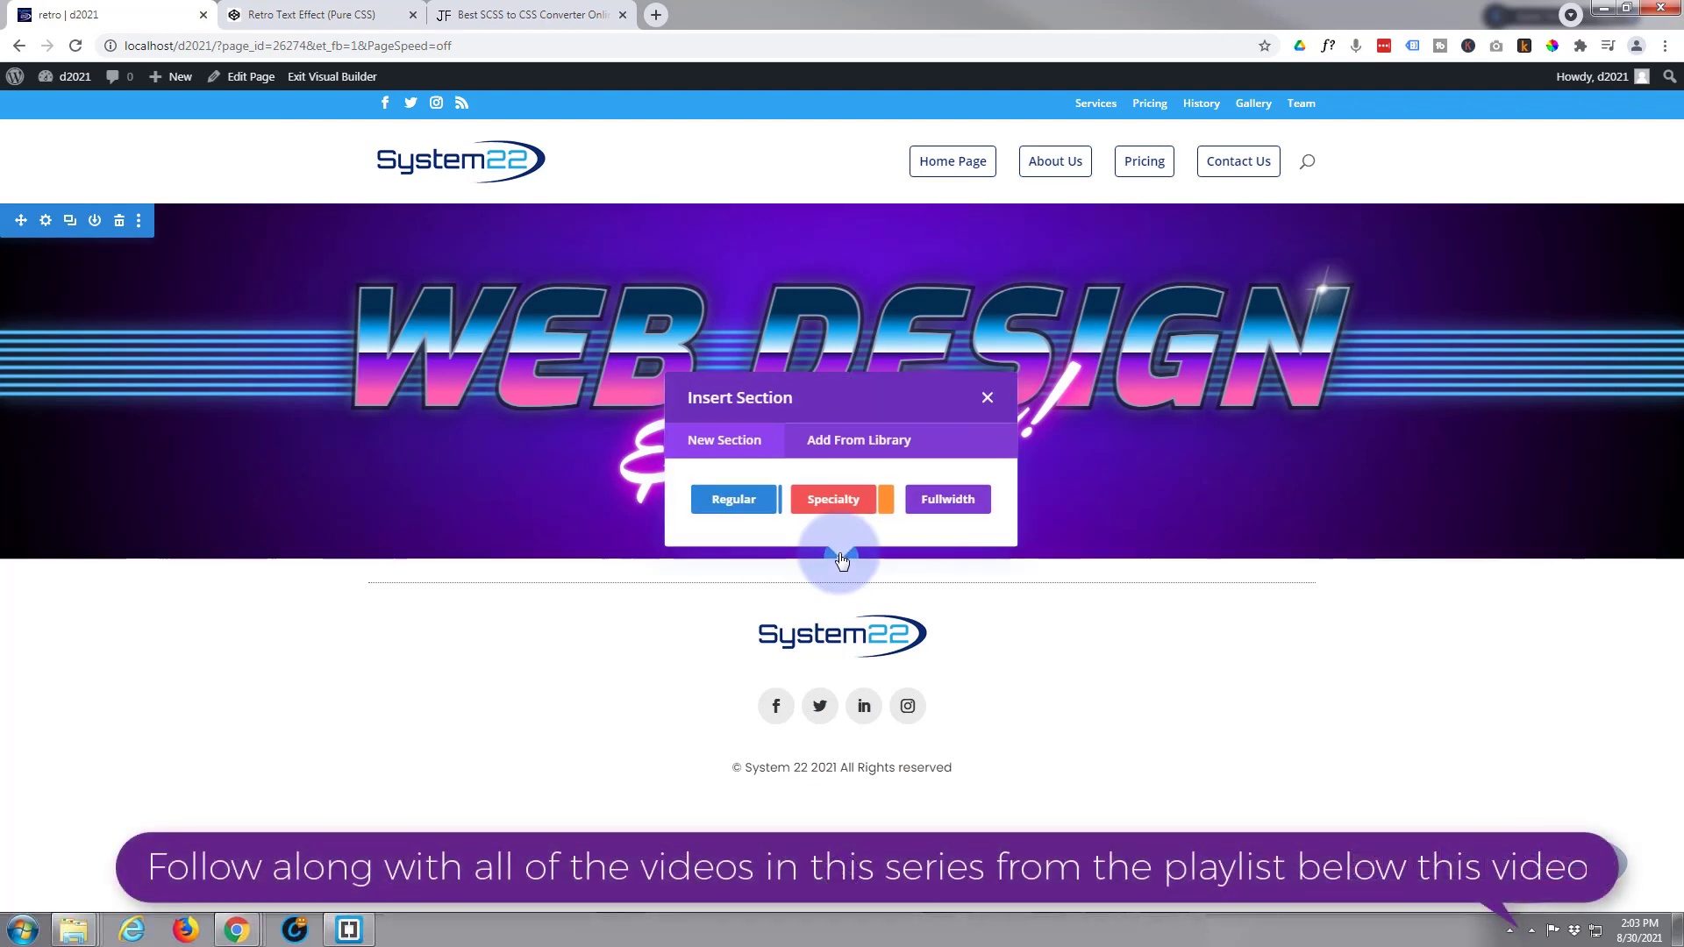
click(736, 500)
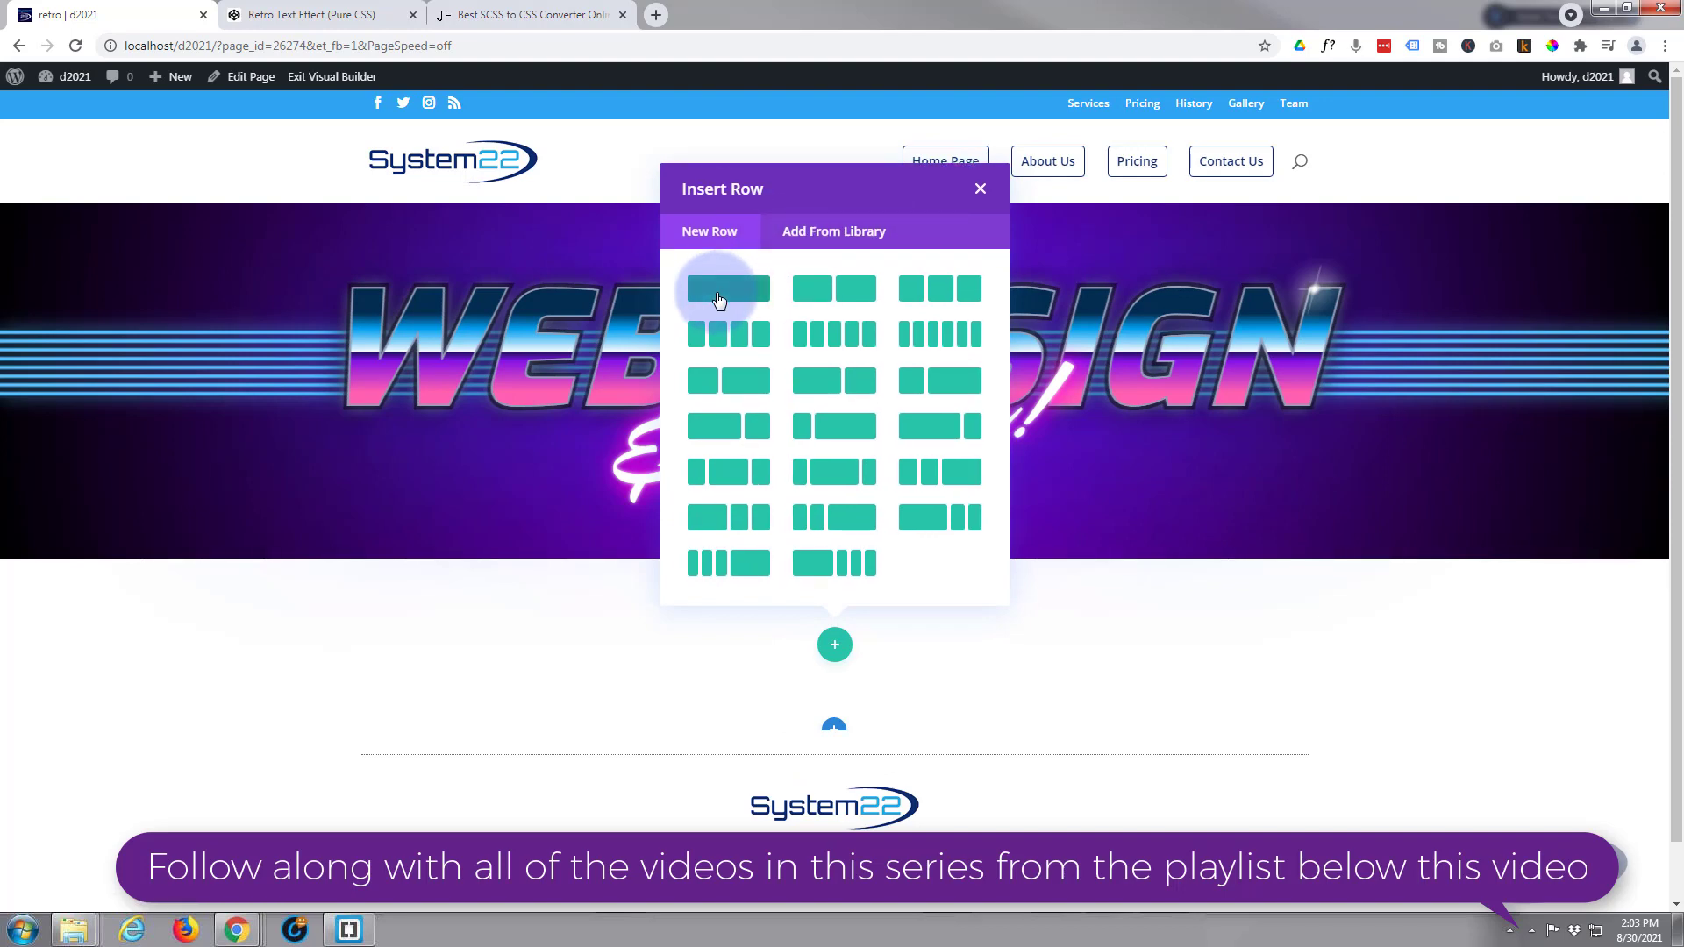
click(718, 300)
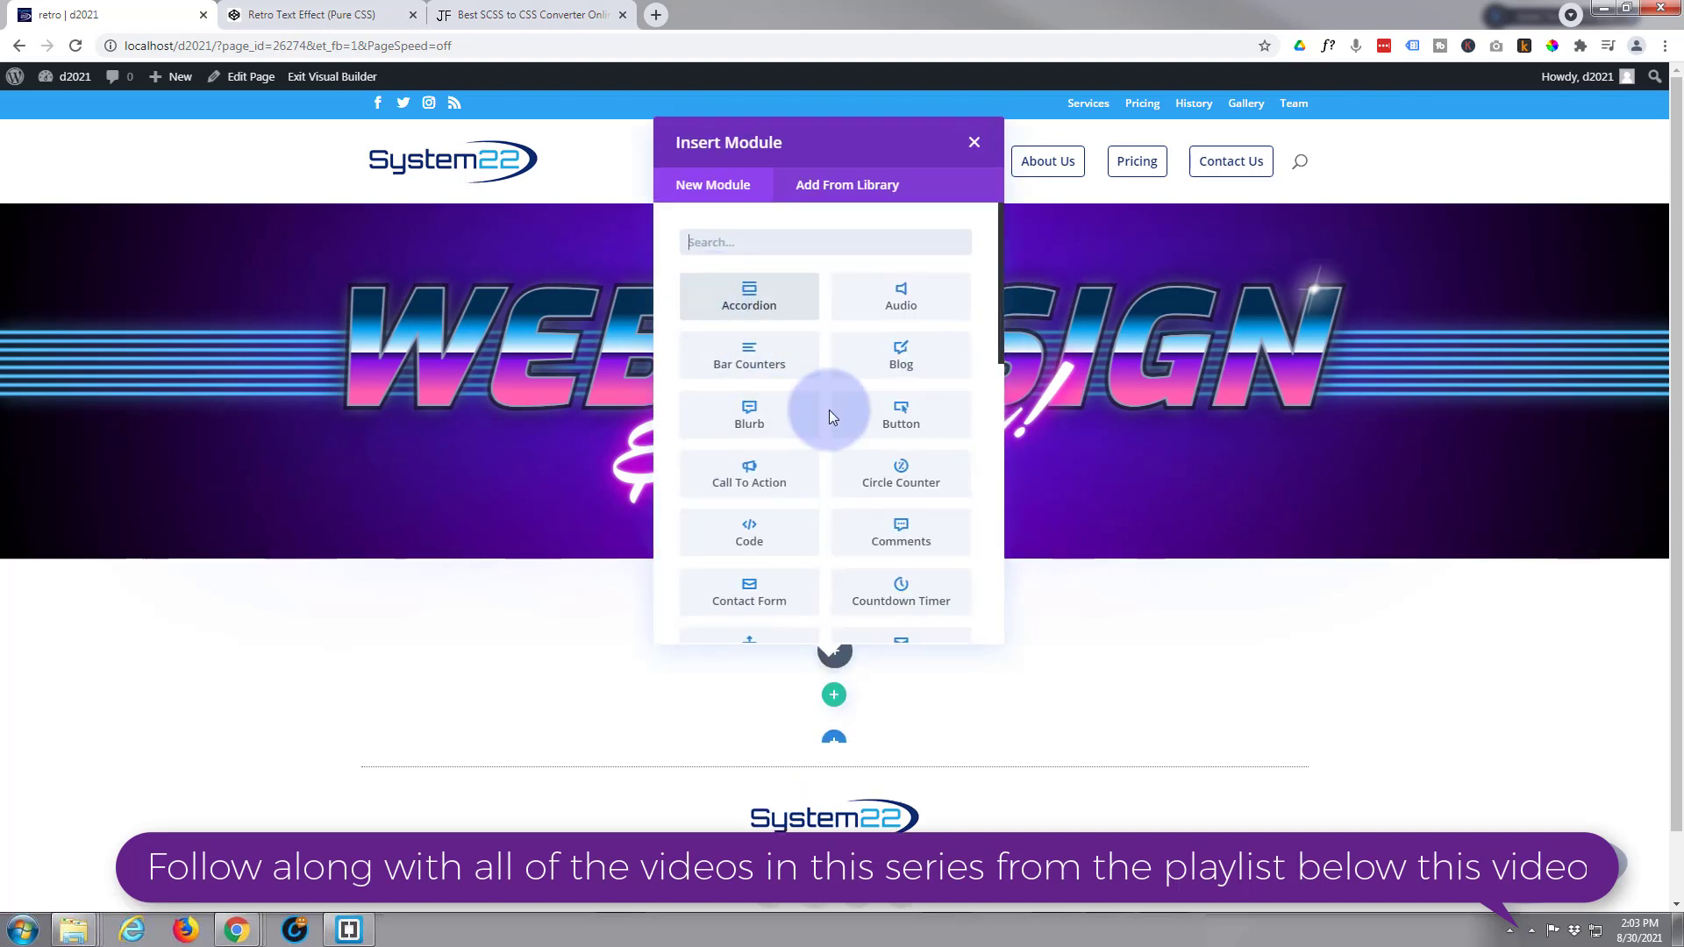
click(772, 547)
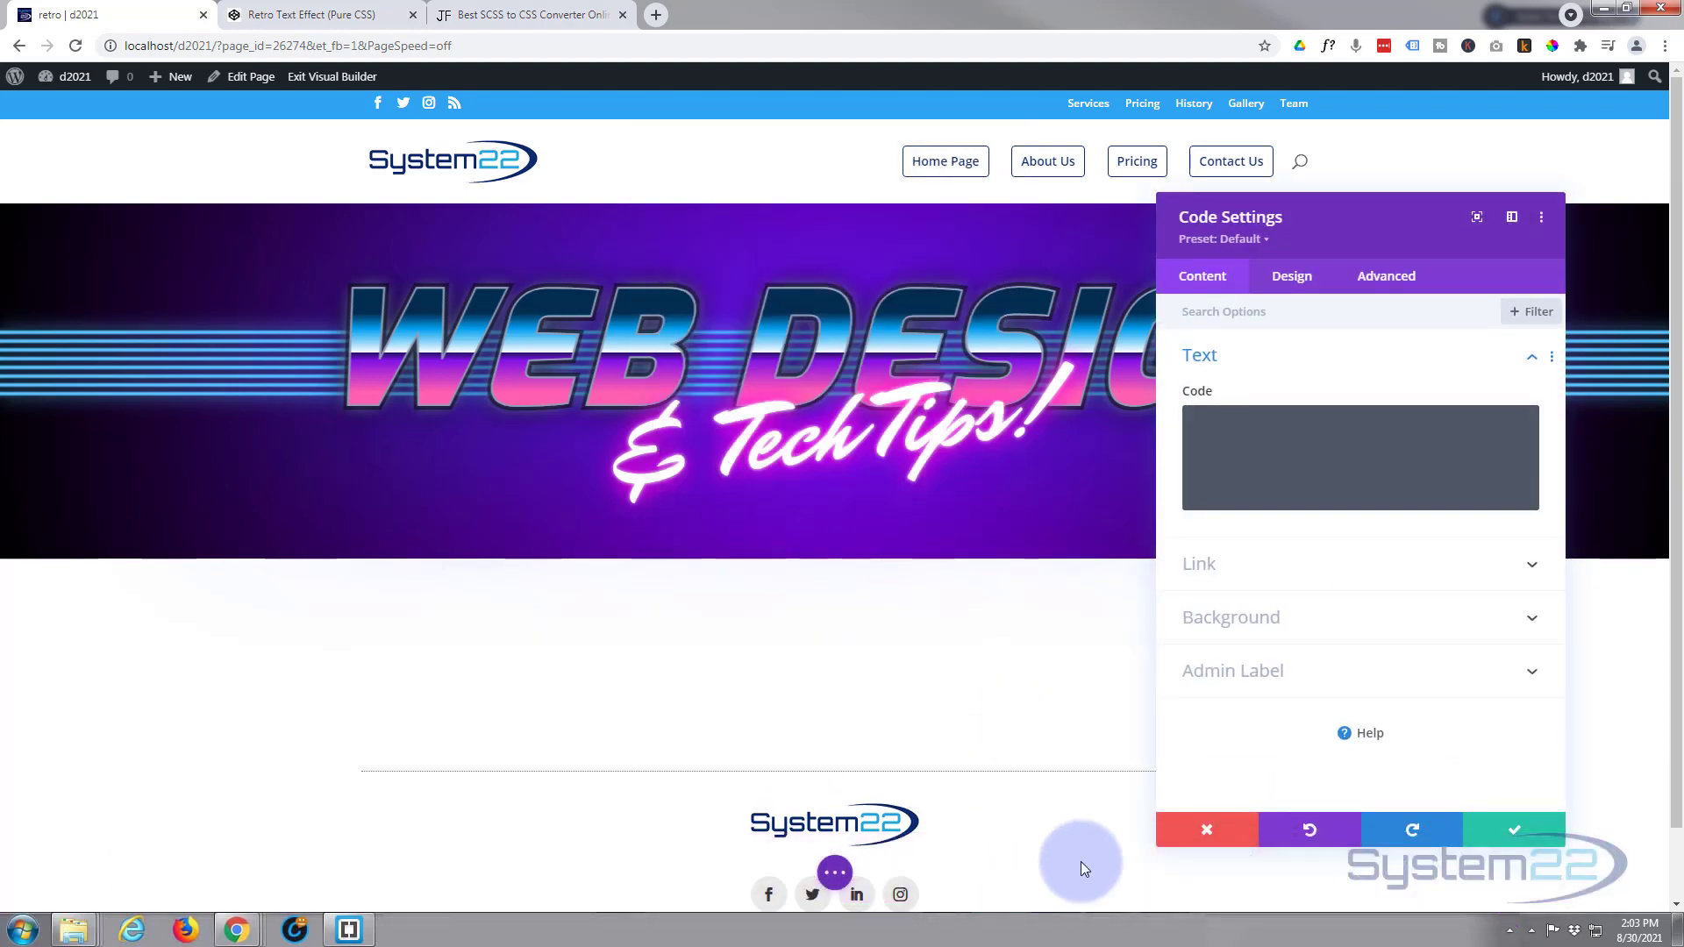
click(1513, 830)
Delete the original section containing the Web Design & Tech Tips banner
mouse_move(615, 681)
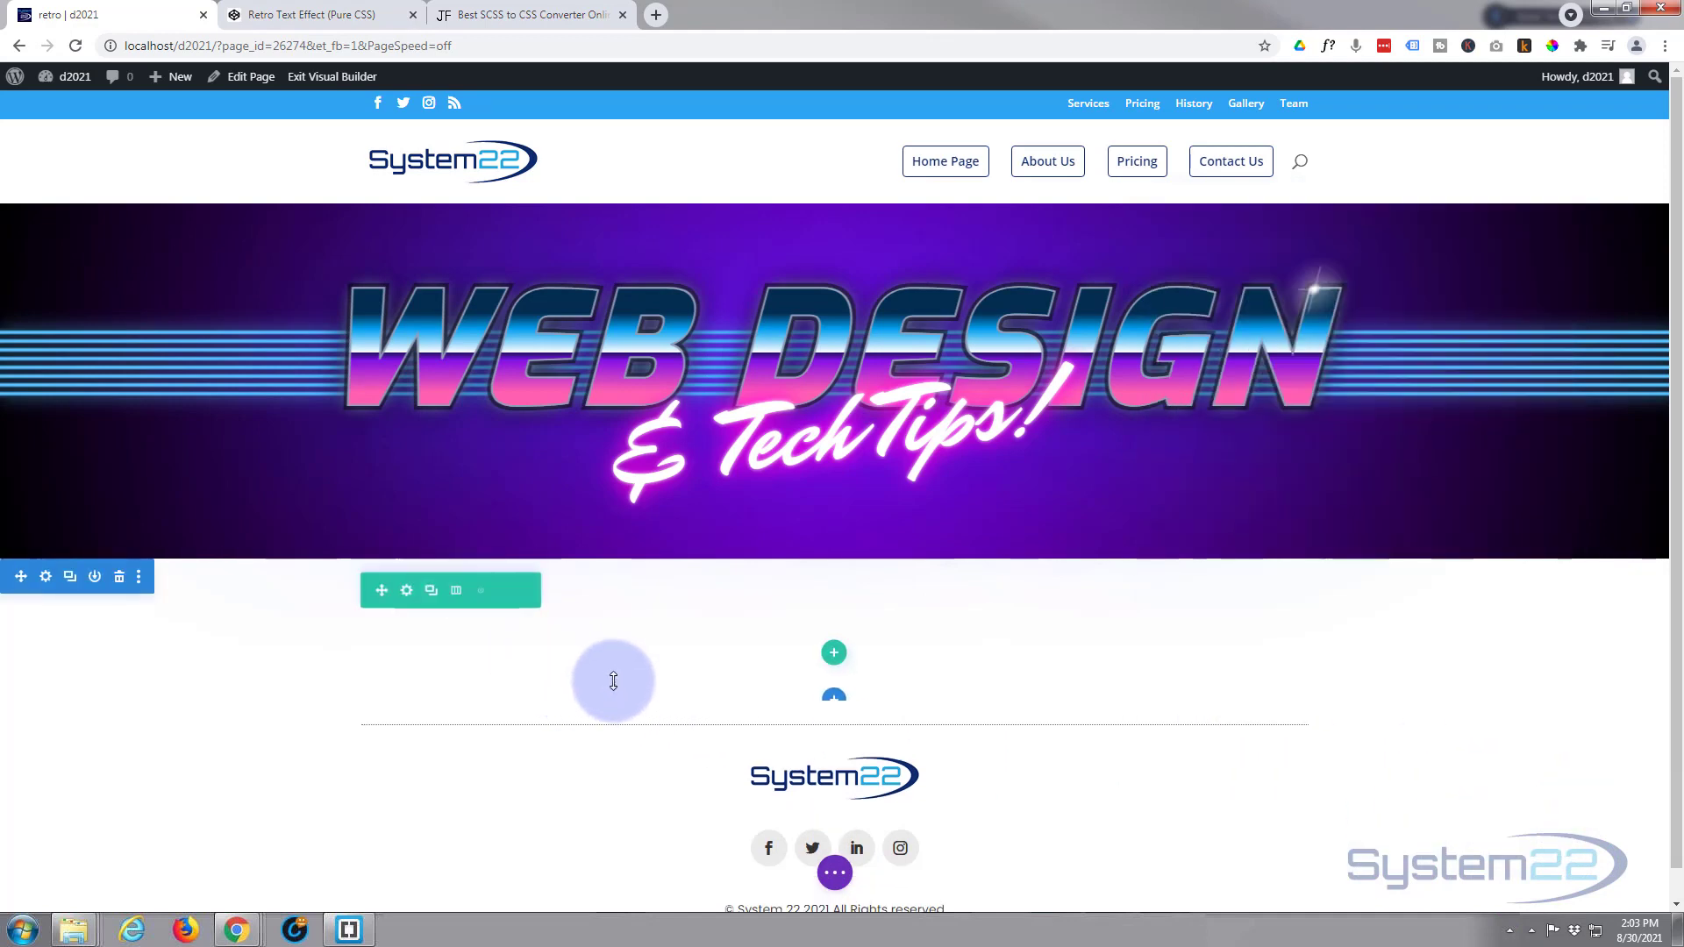
mouse_move(766, 654)
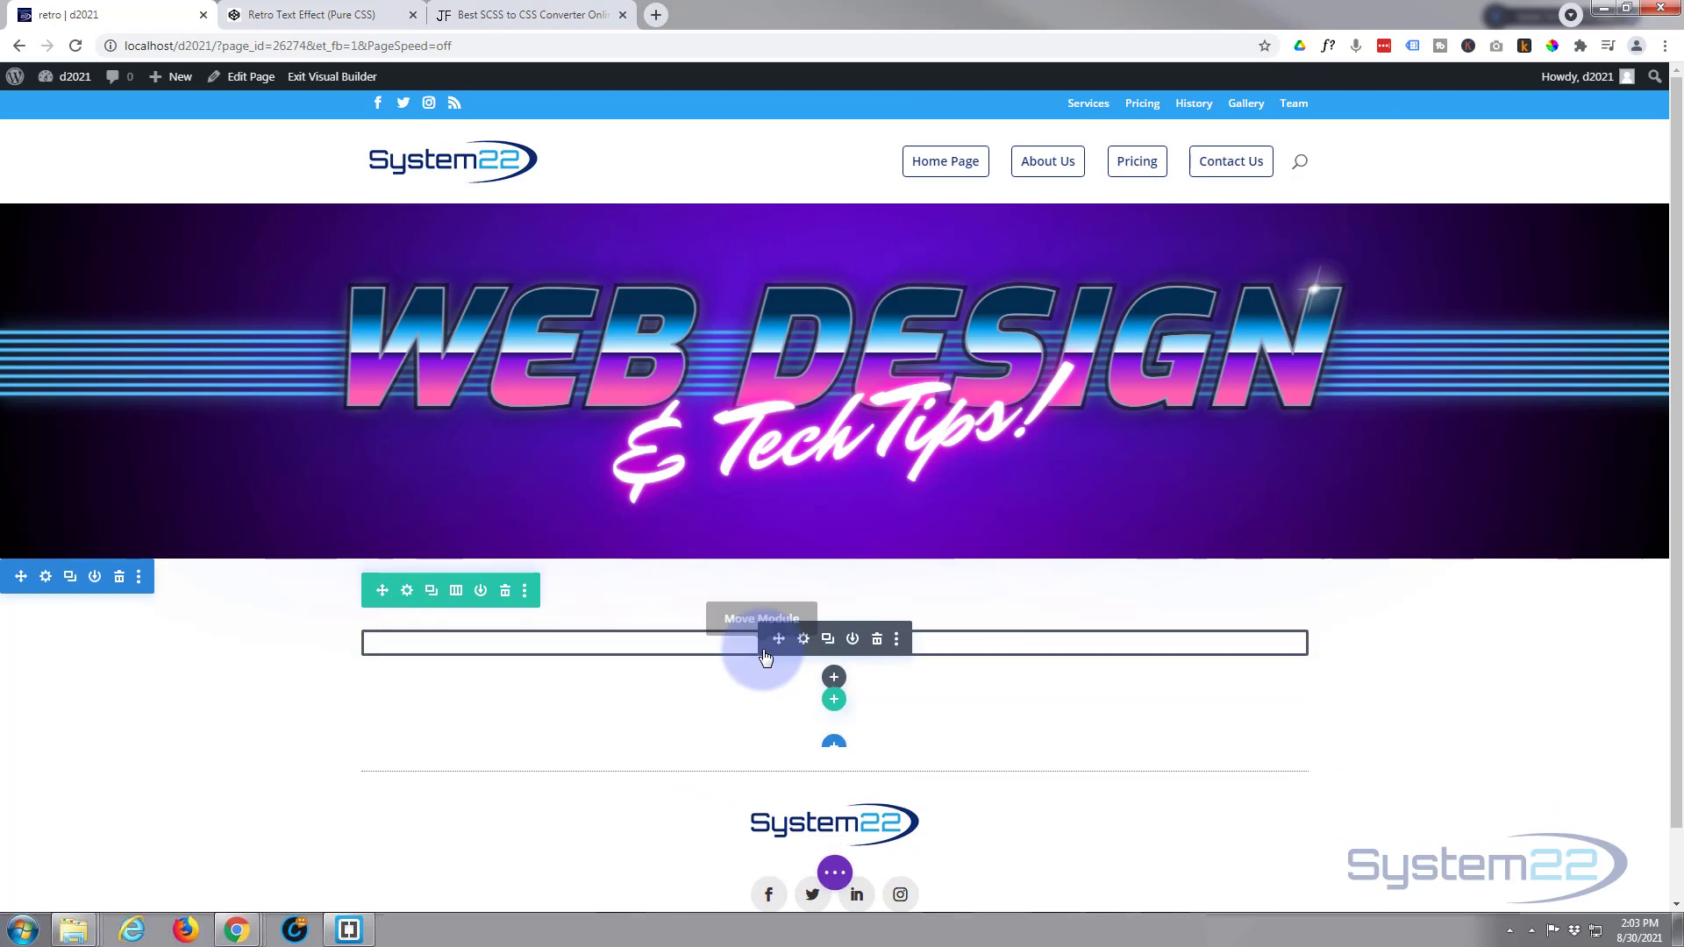
mouse_move(102, 230)
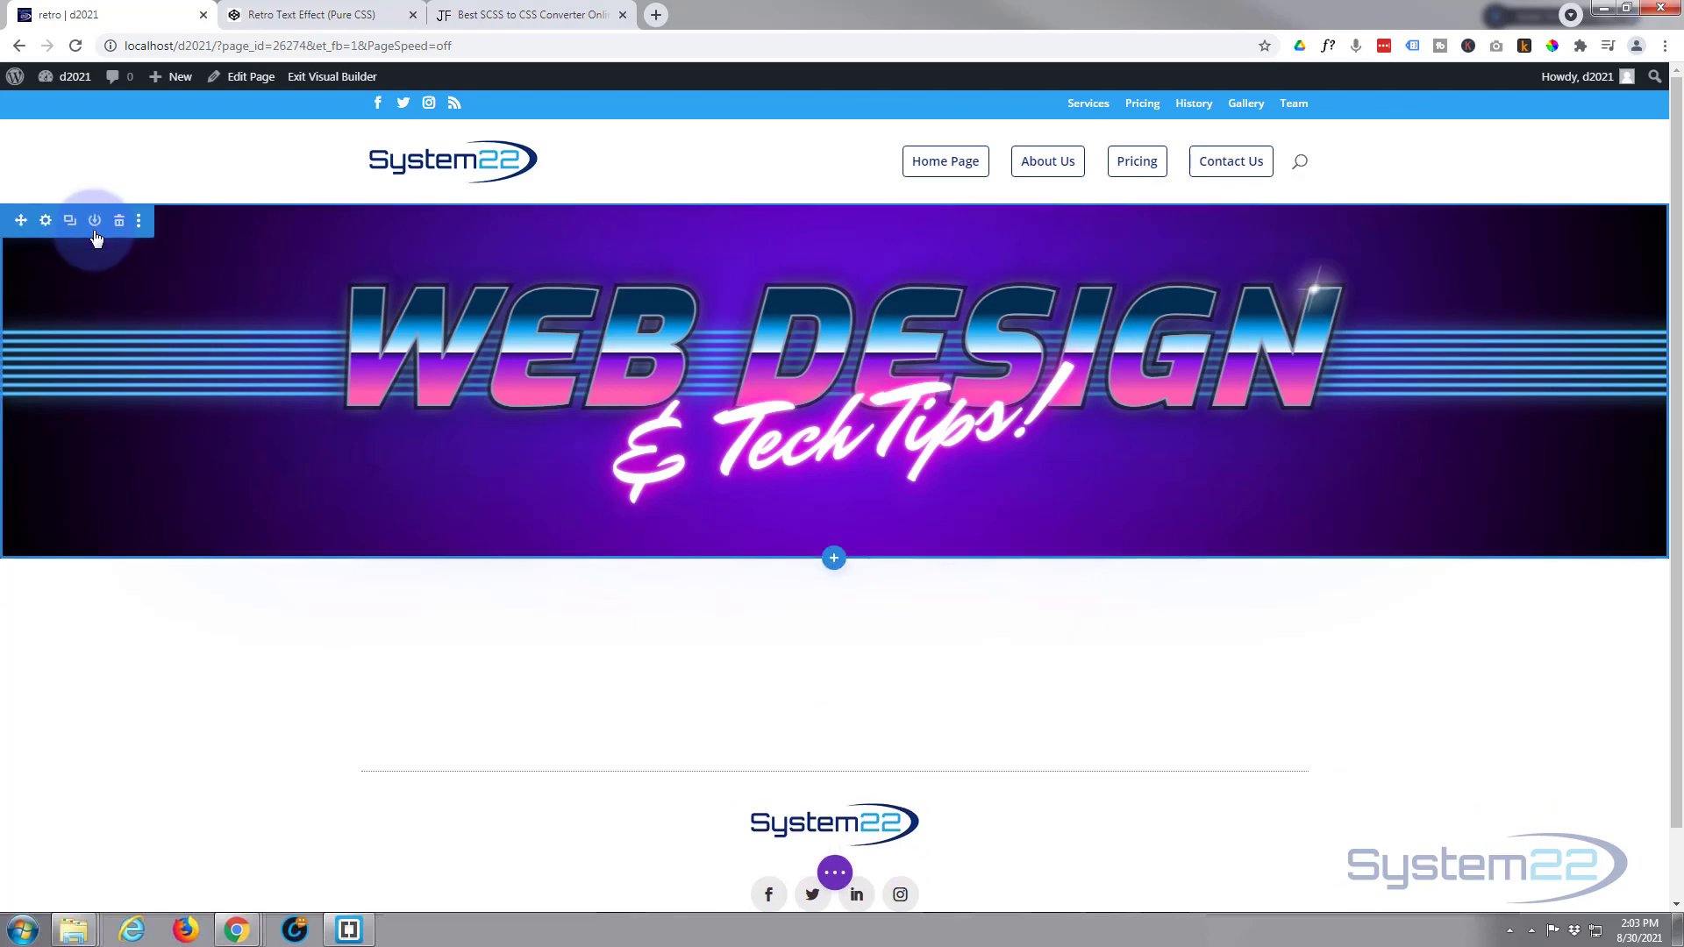
click(121, 223)
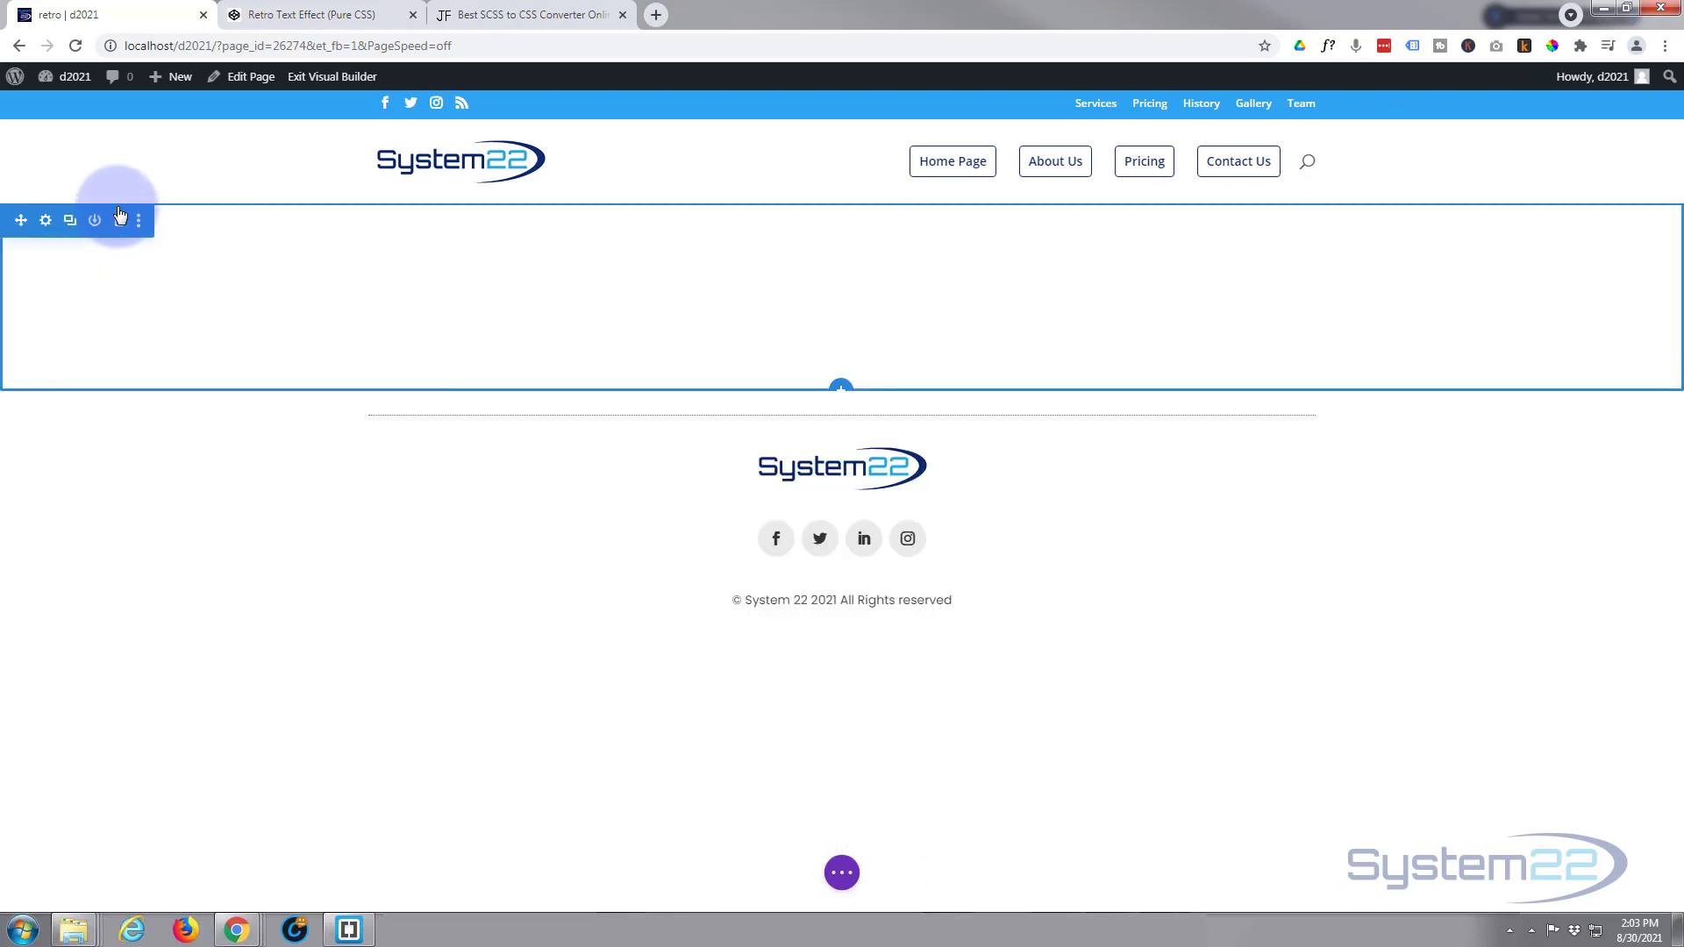
Look over the SCSS code of the Retro Text Effect pen and bring up the SCSS to CSS converter page
click(274, 17)
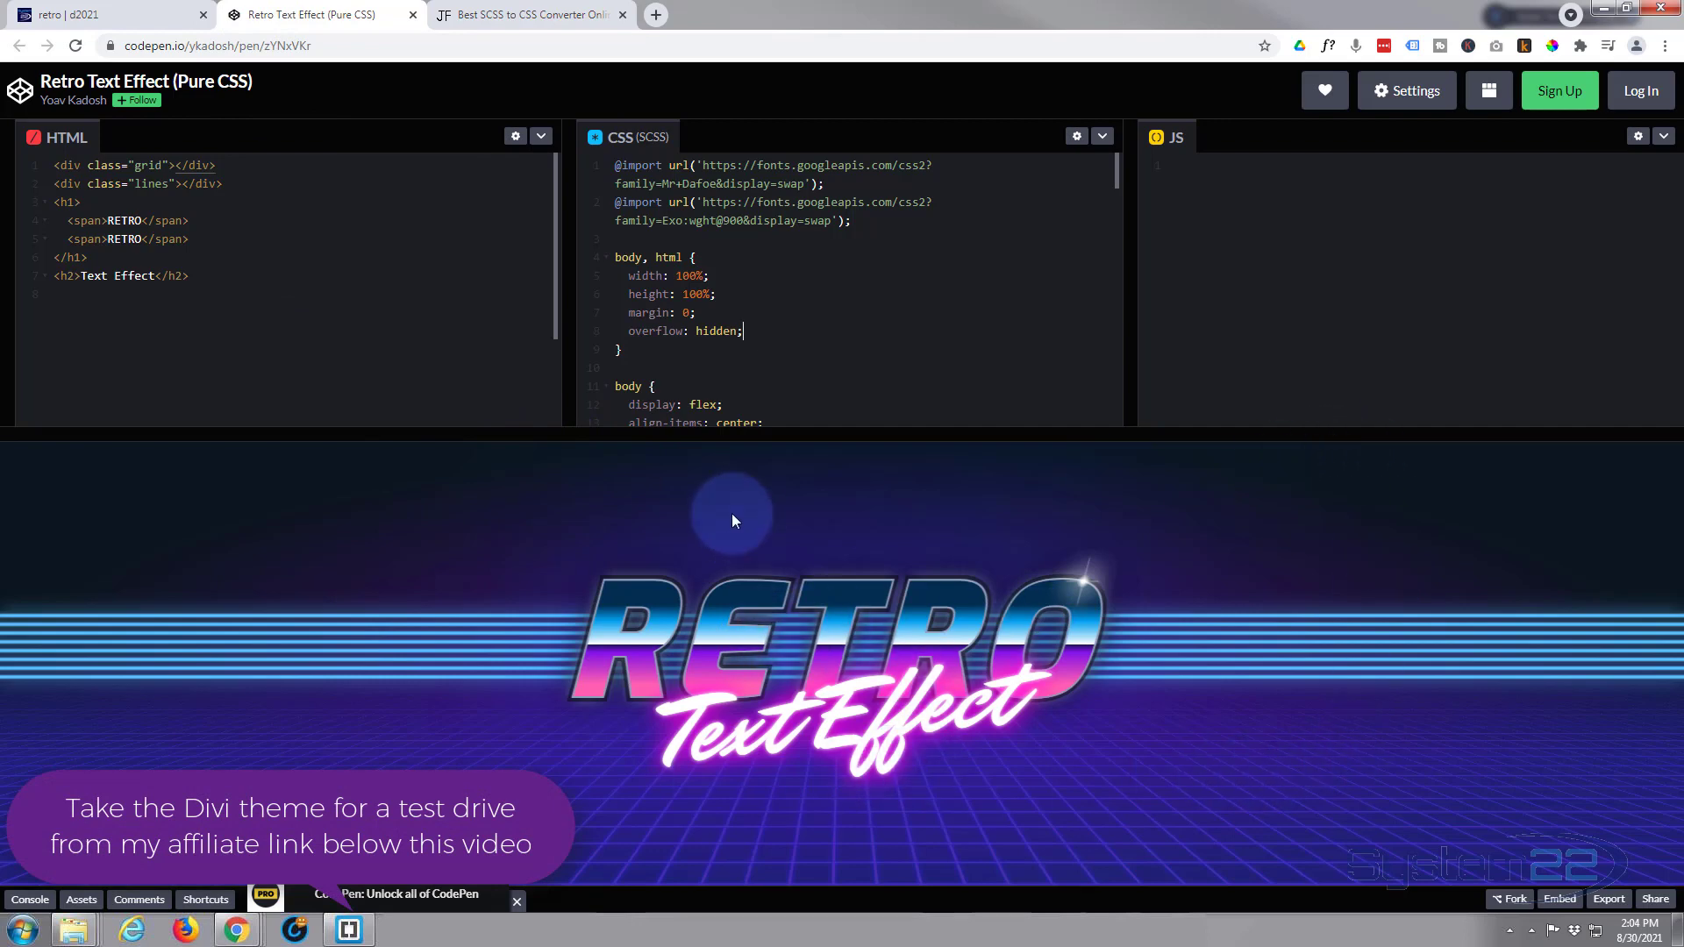
scroll(733, 342, down, 2)
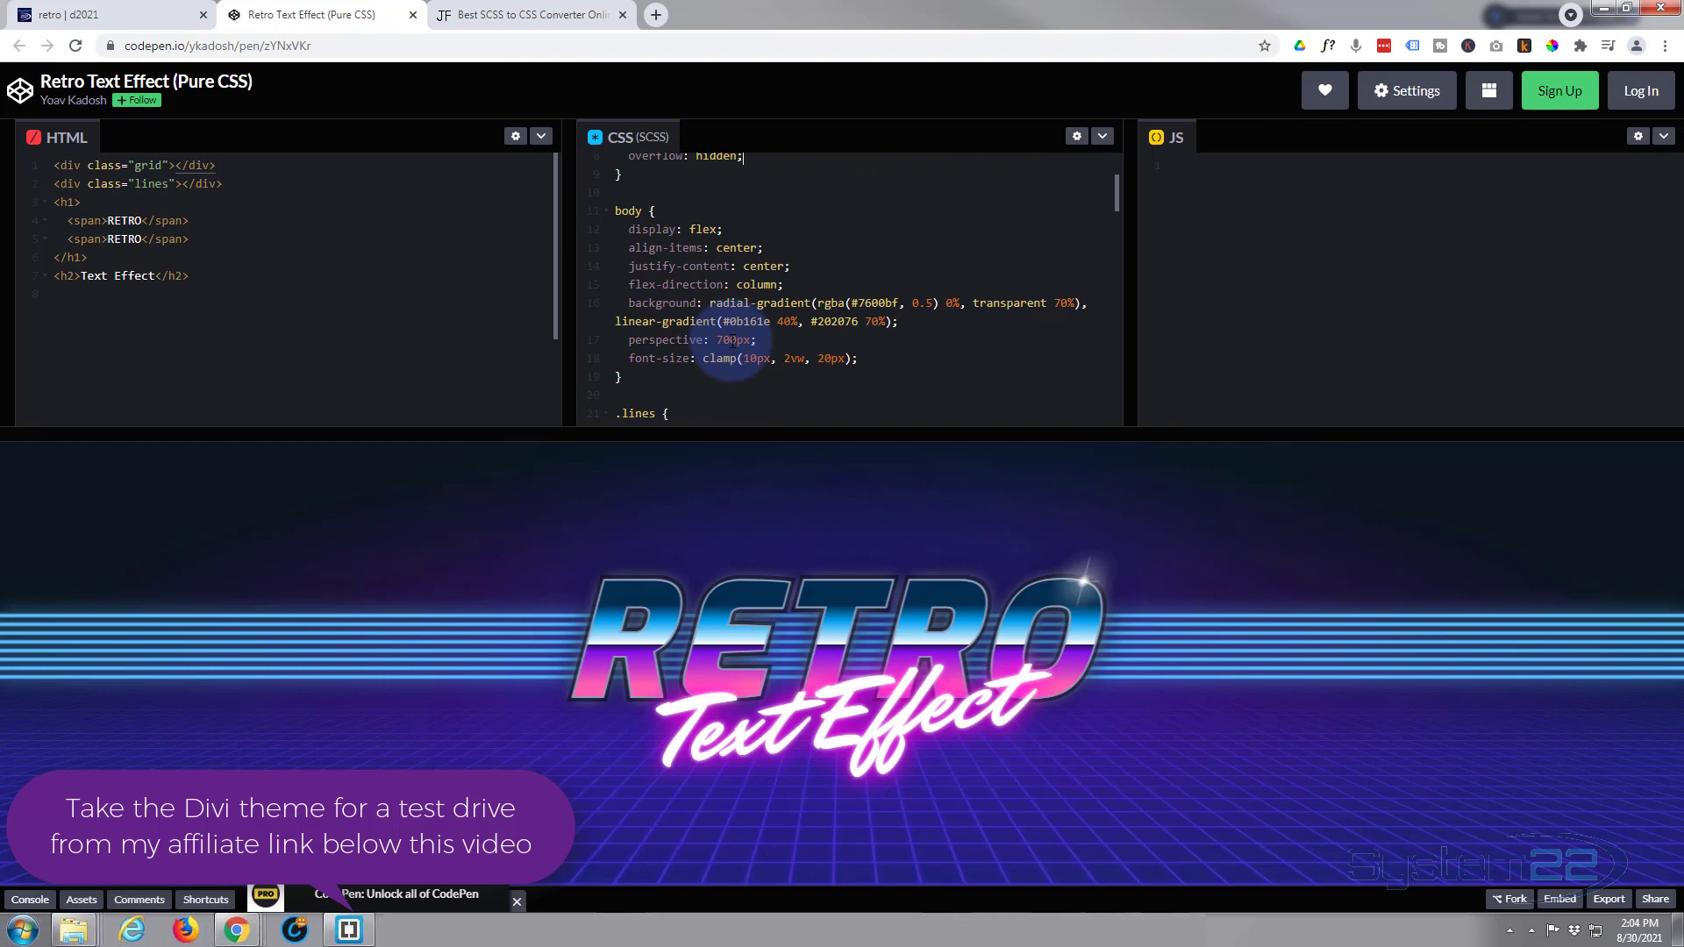
scroll(733, 342, up, 2)
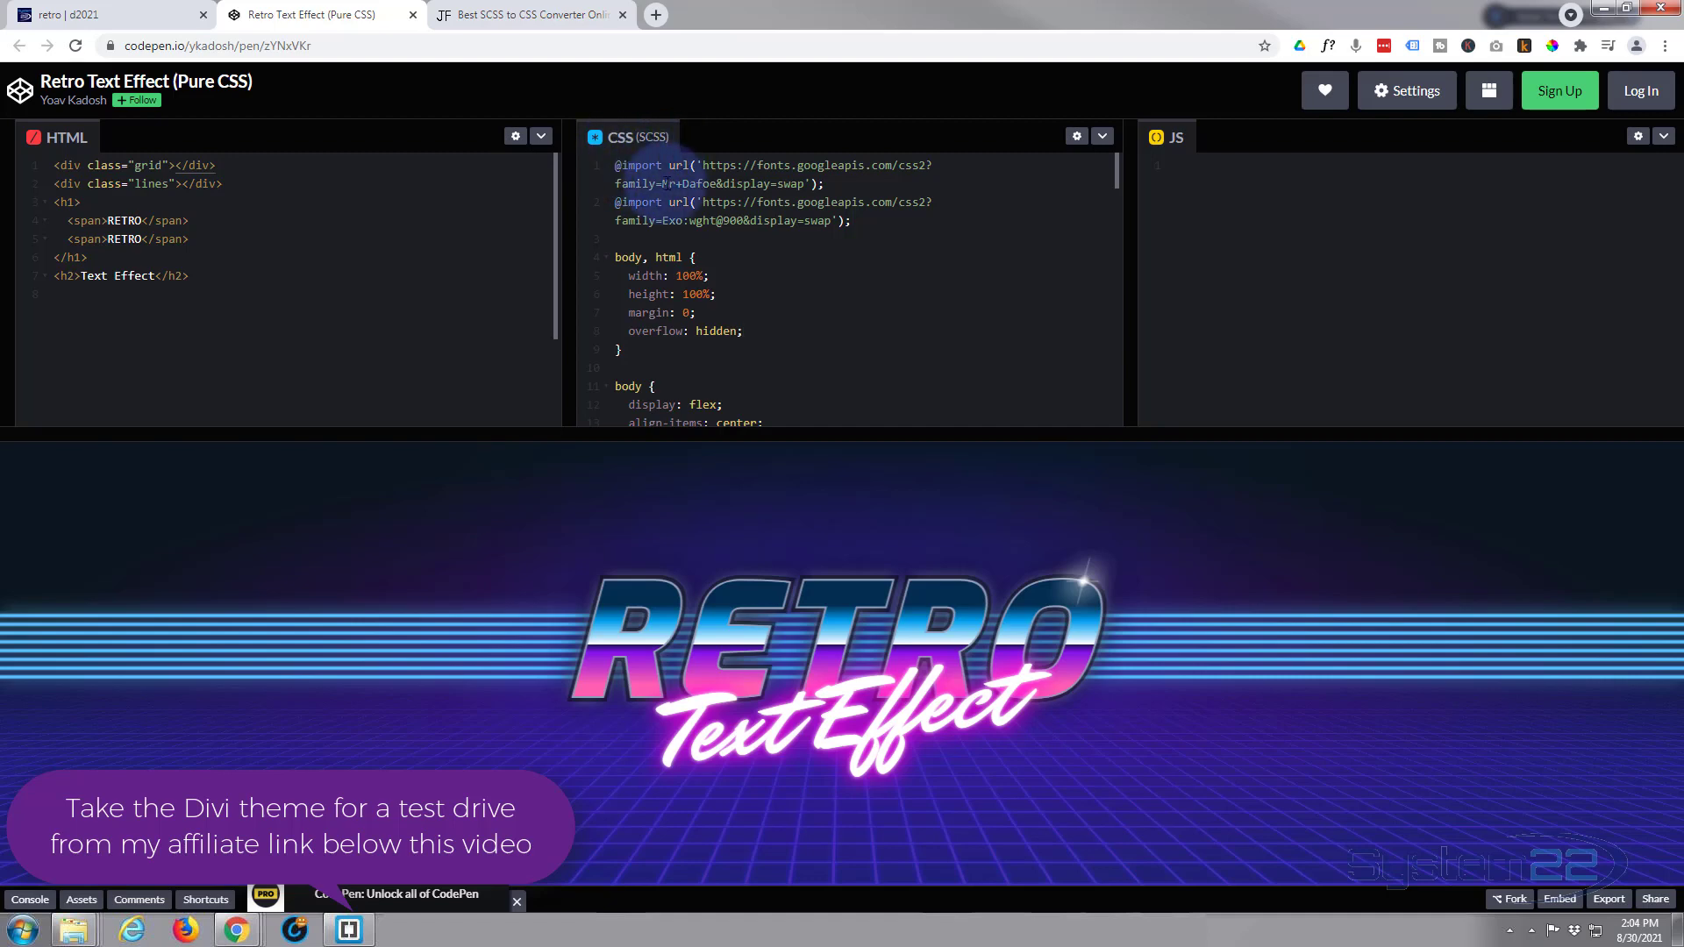
click(506, 20)
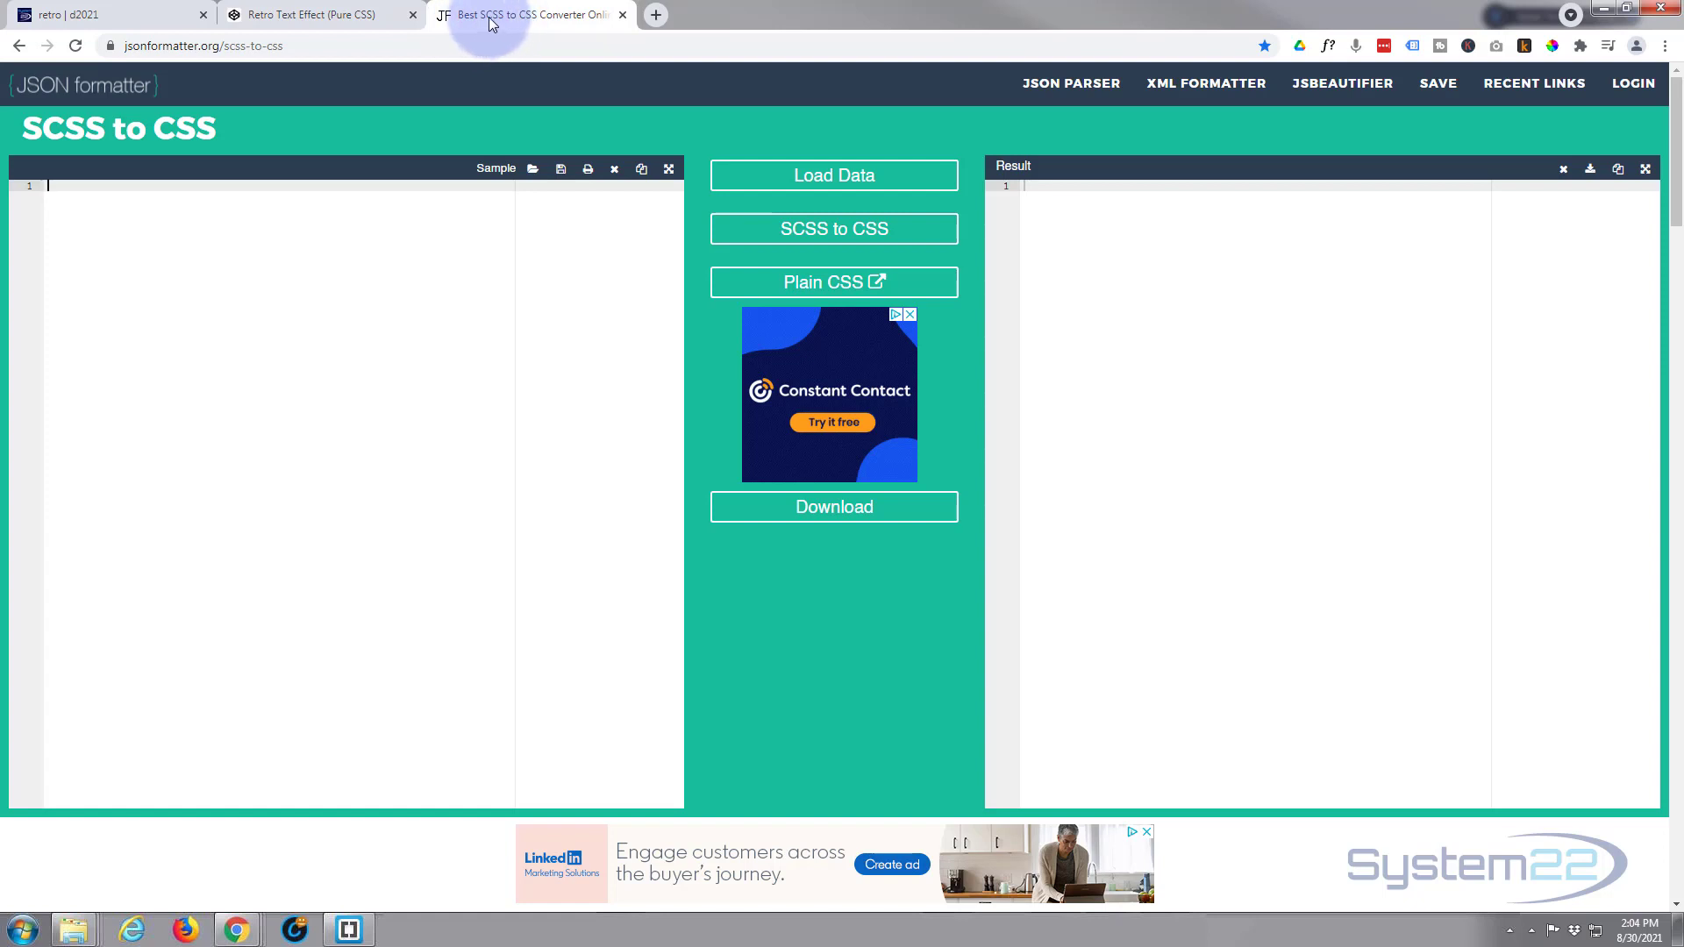
Copy the pen's entire SCSS into the SCSS to CSS converter, convert it and select all the resulting CSS
click(332, 14)
click(884, 270)
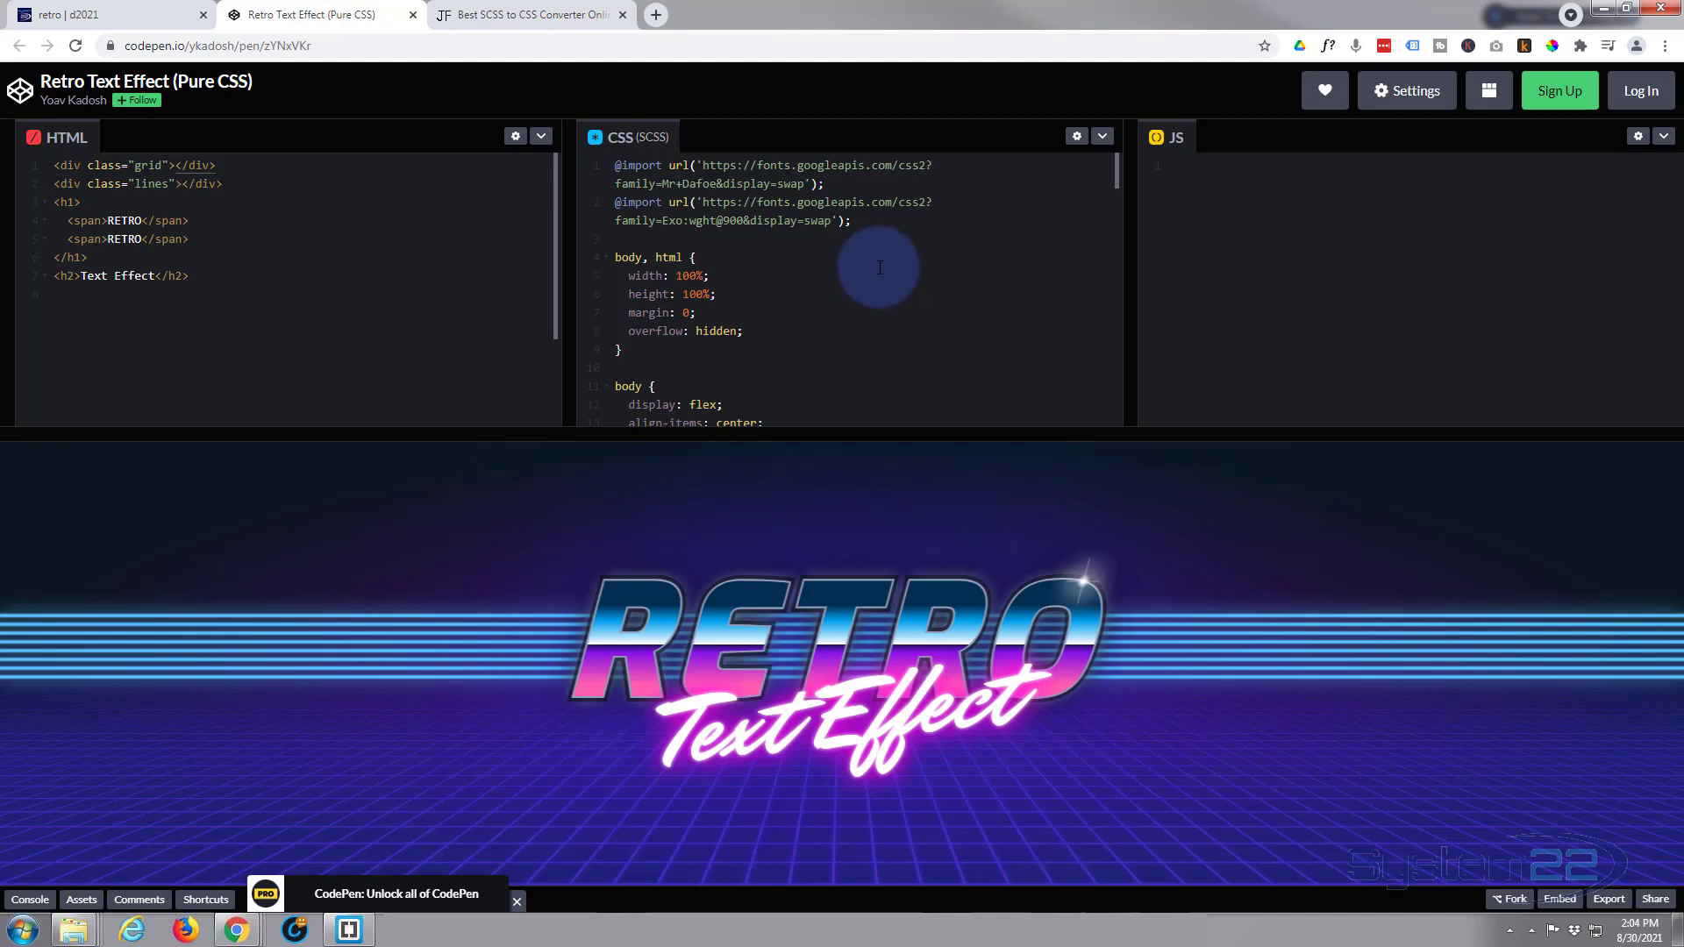
key(ctrl+a)
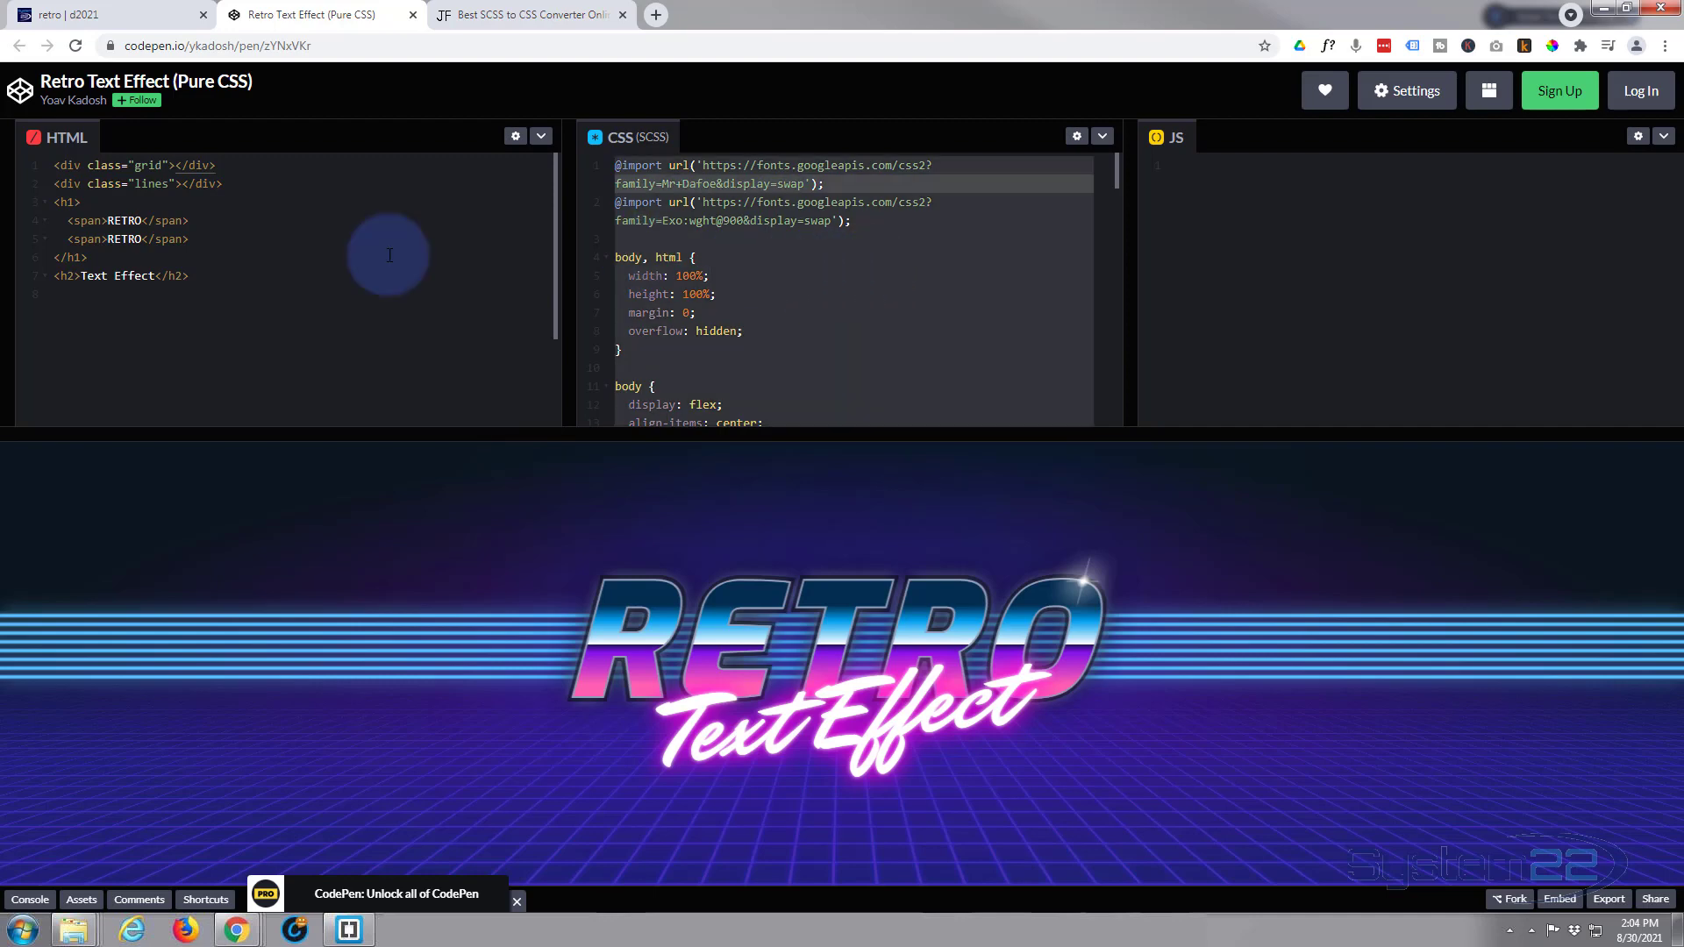
click(495, 15)
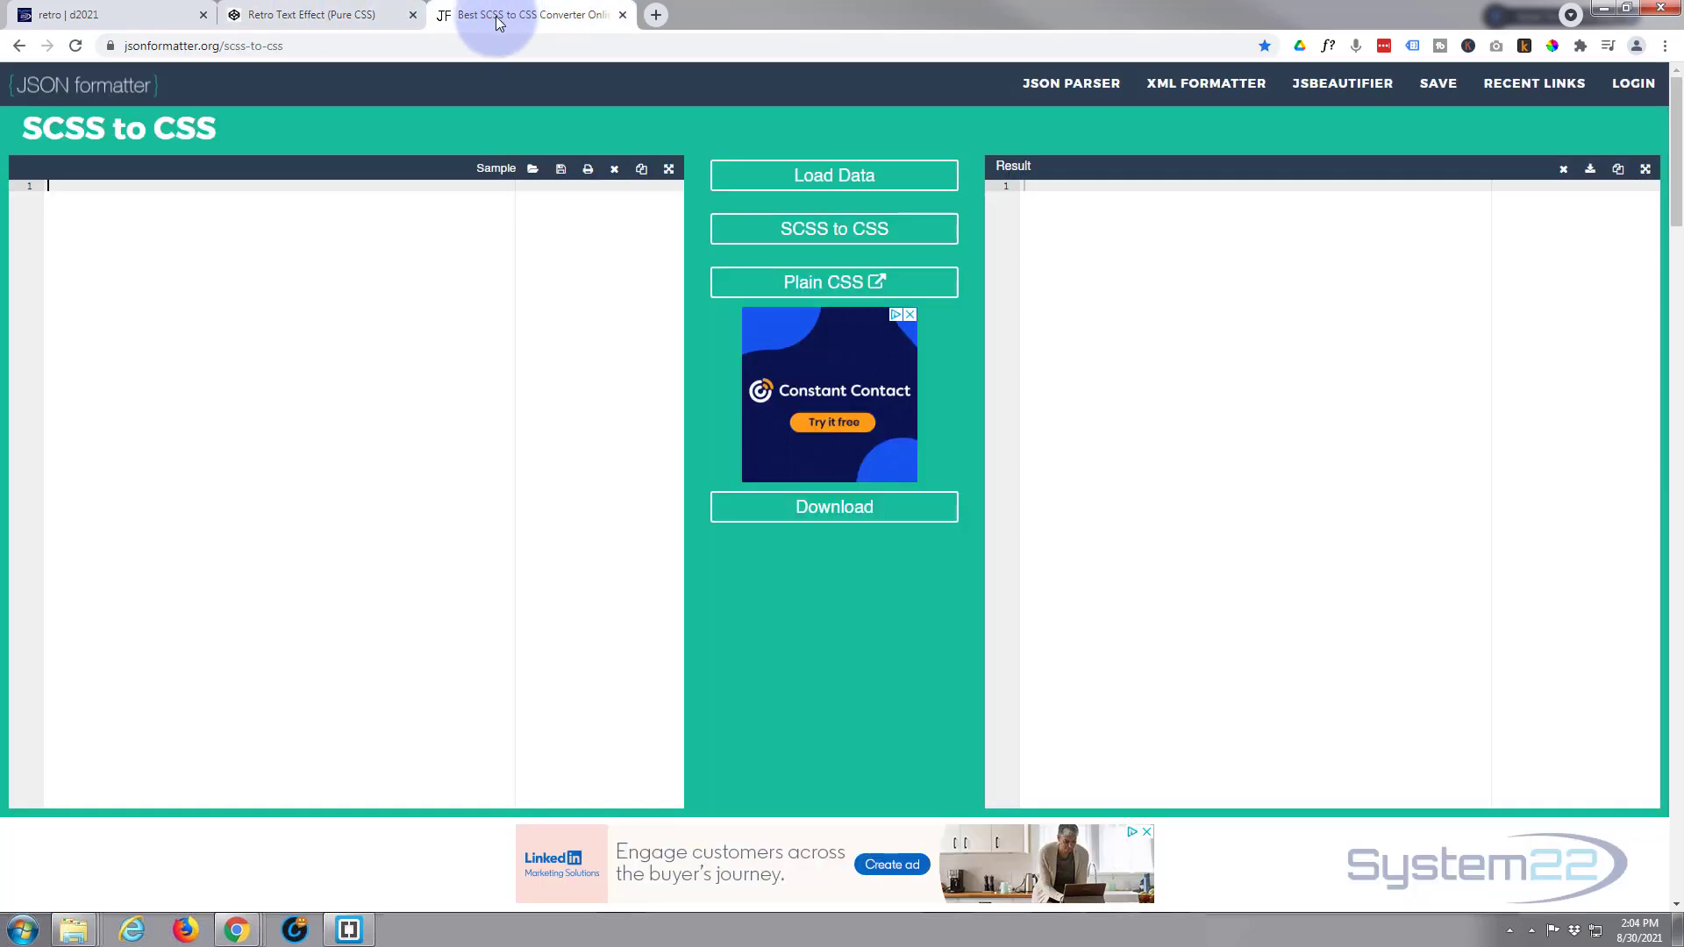
click(53, 183)
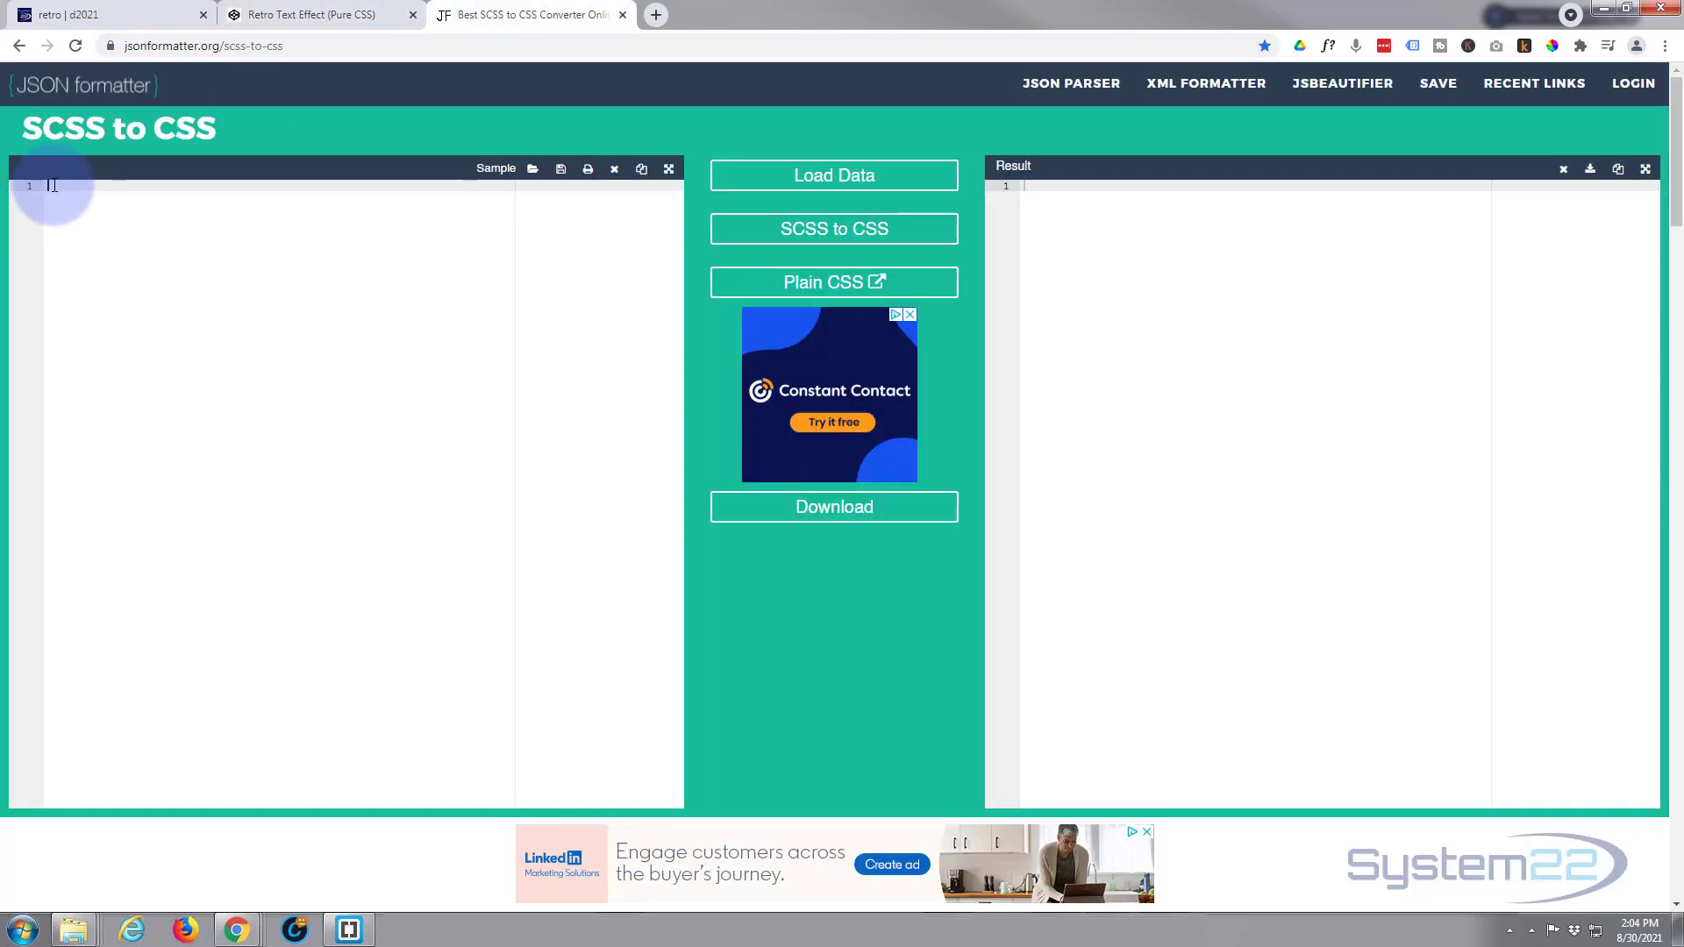
key(ctrl+v)
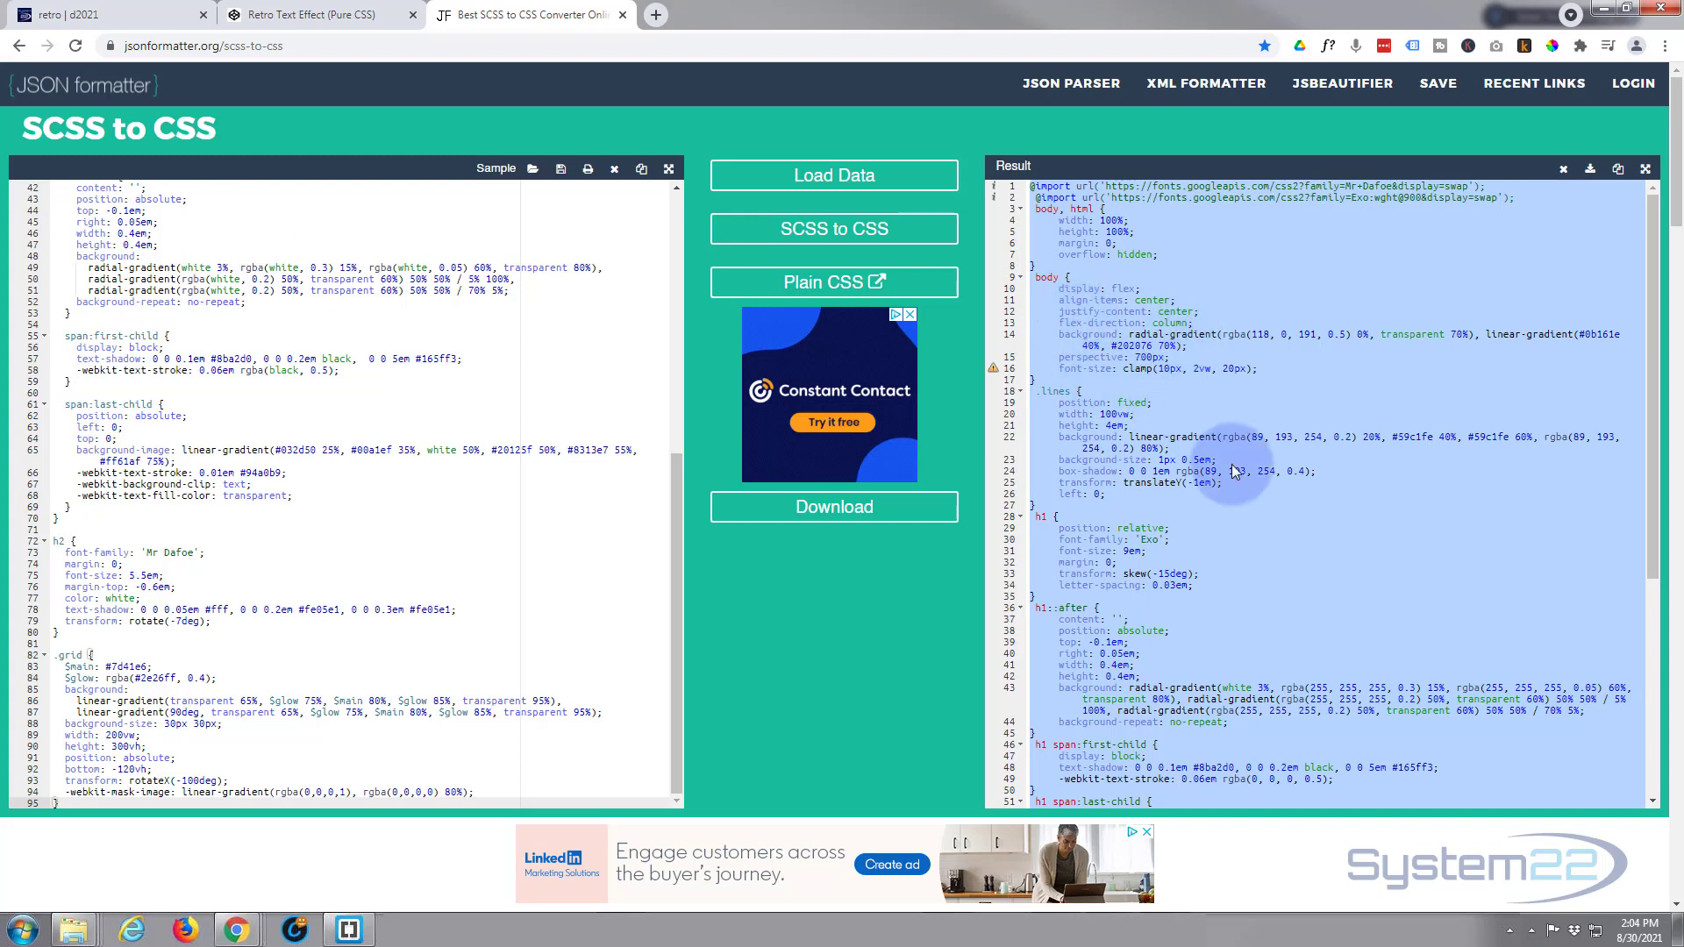
scroll(1240, 601, down, 2)
scroll(1240, 601, up, 2)
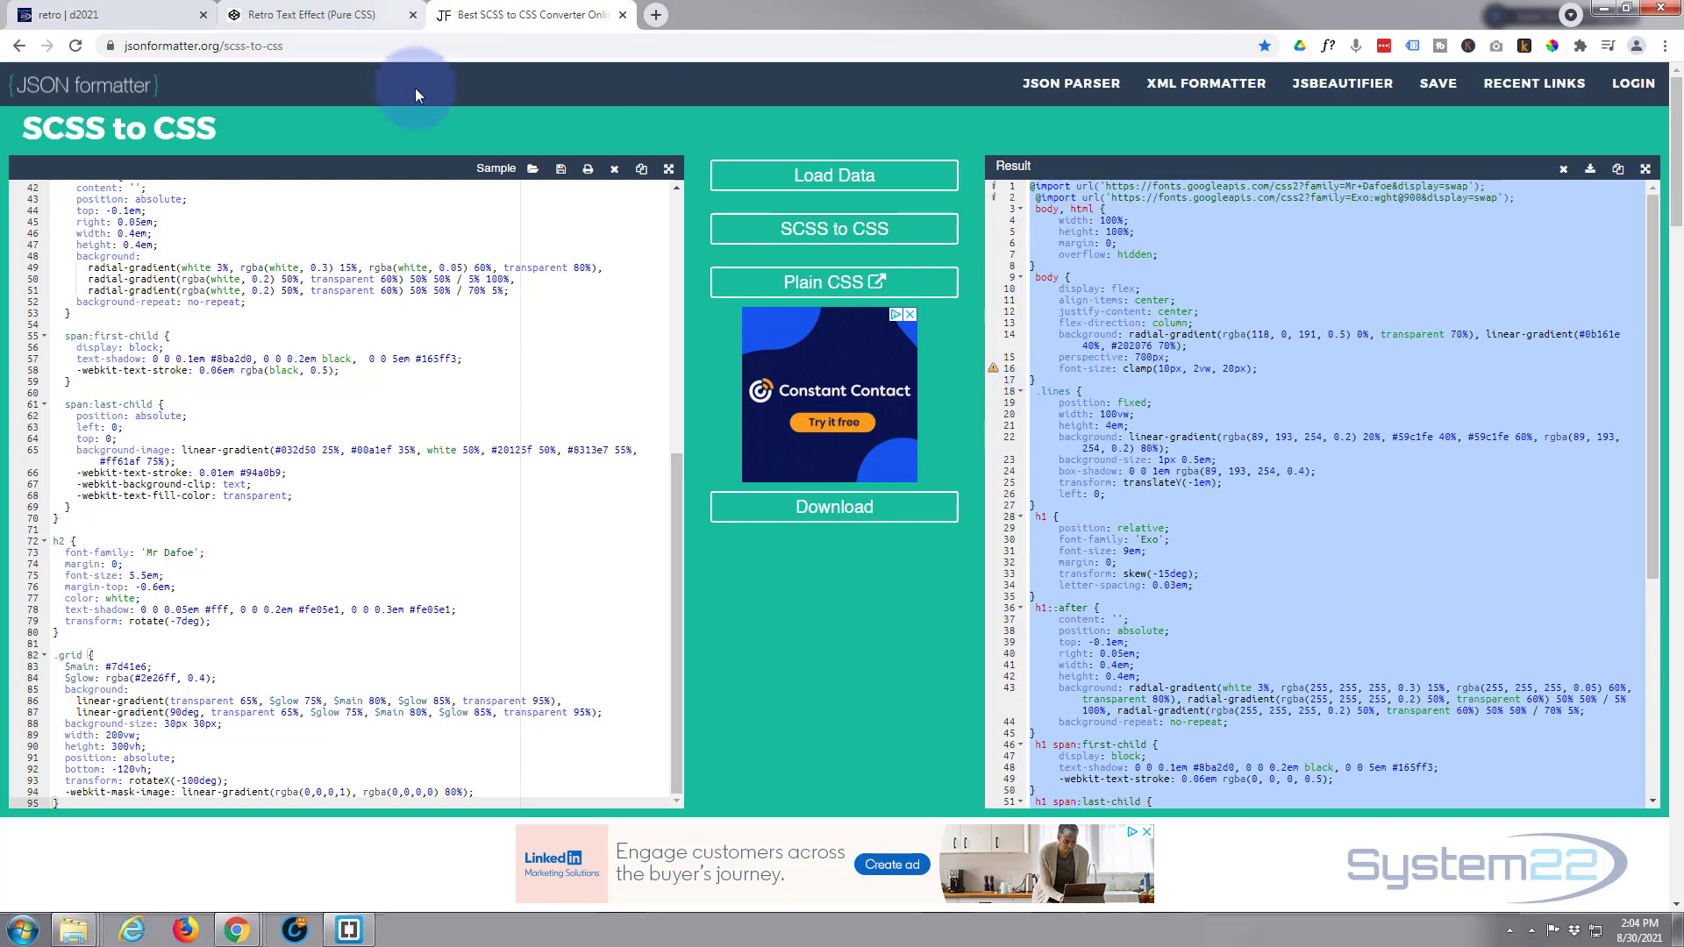
Return to the CodePen pen and insert an opening <div class="rtr"> wrapper on a new first line of the HTML
click(313, 15)
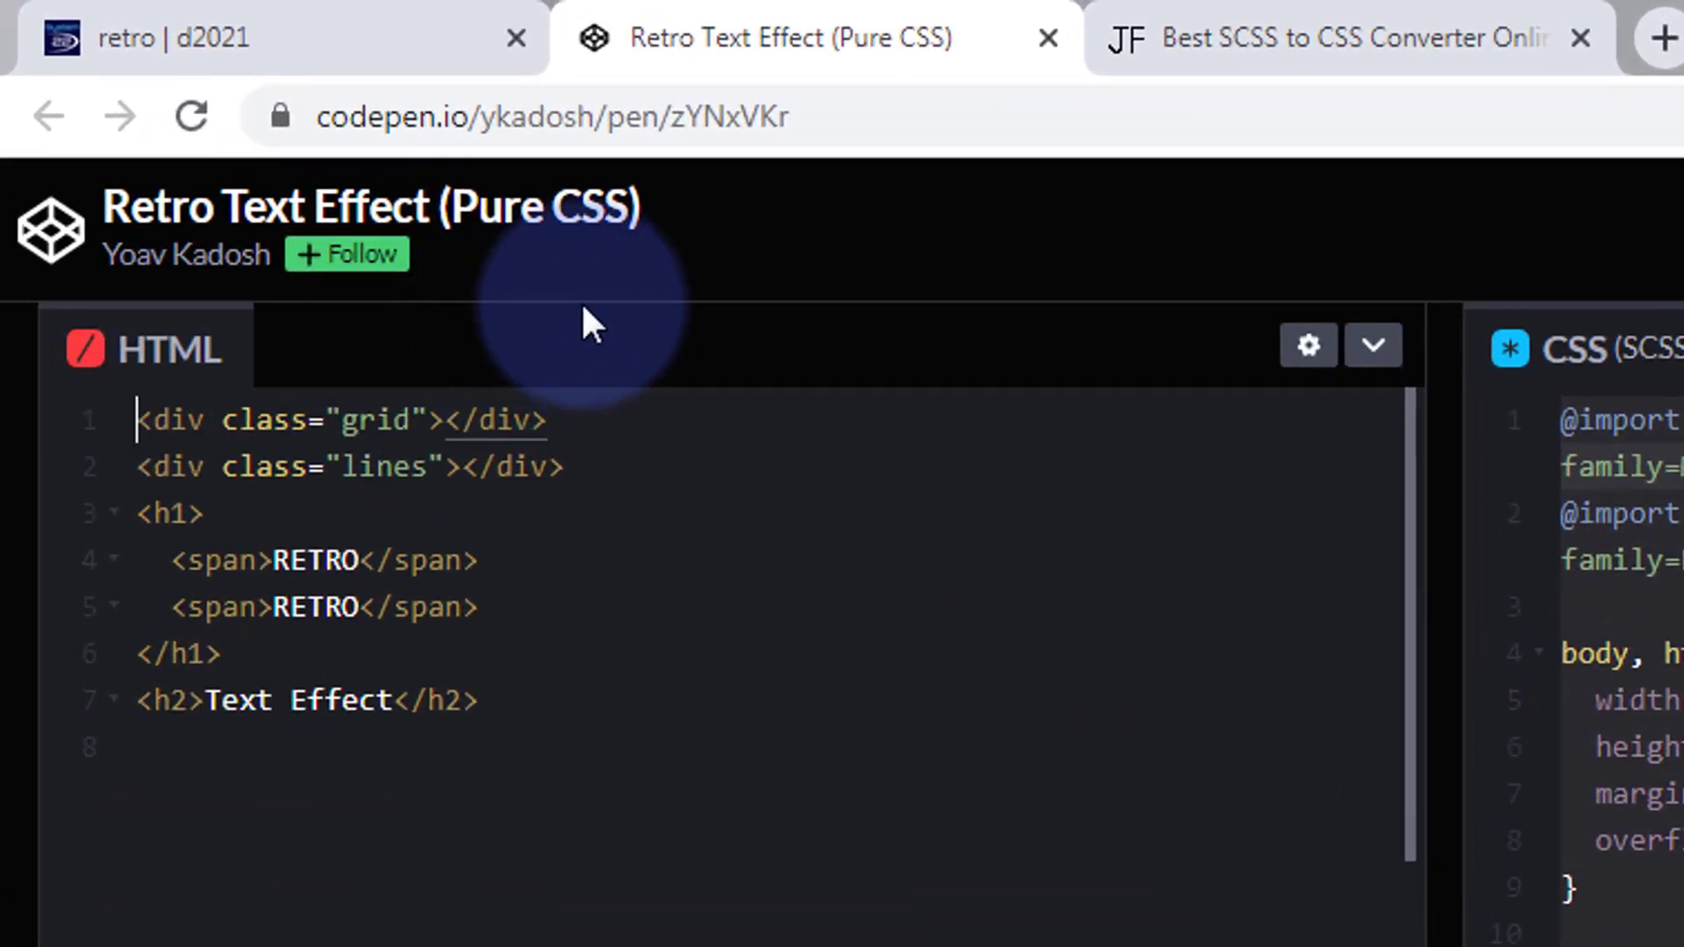
key(Return)
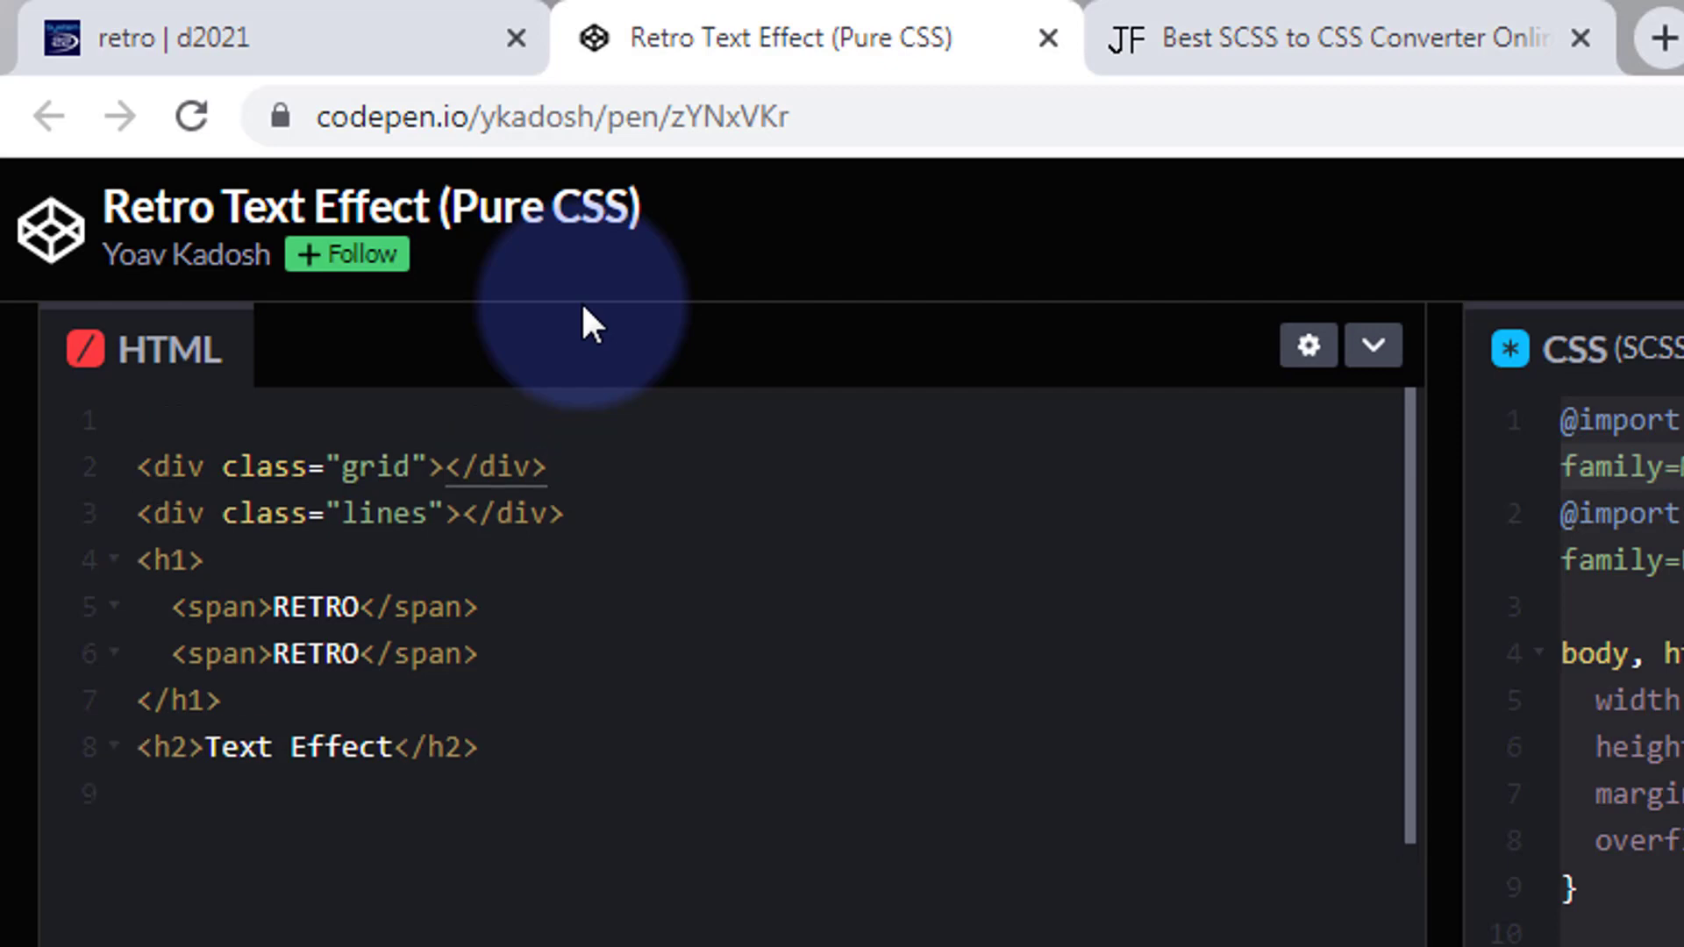
click(136, 423)
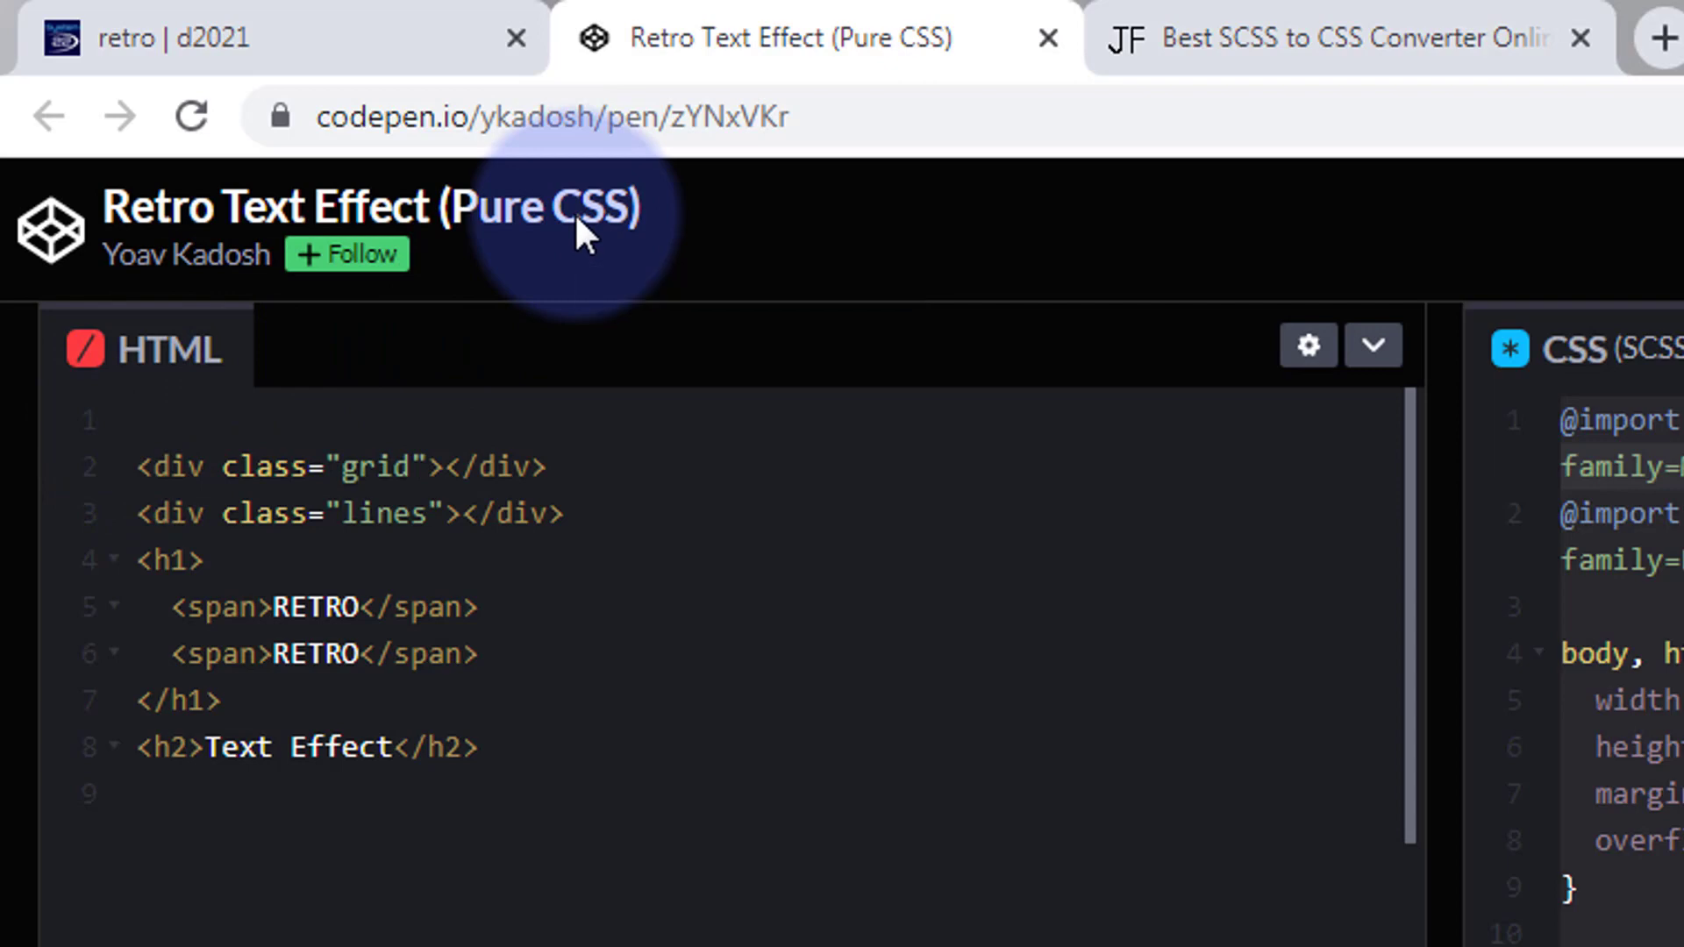
text(<di)
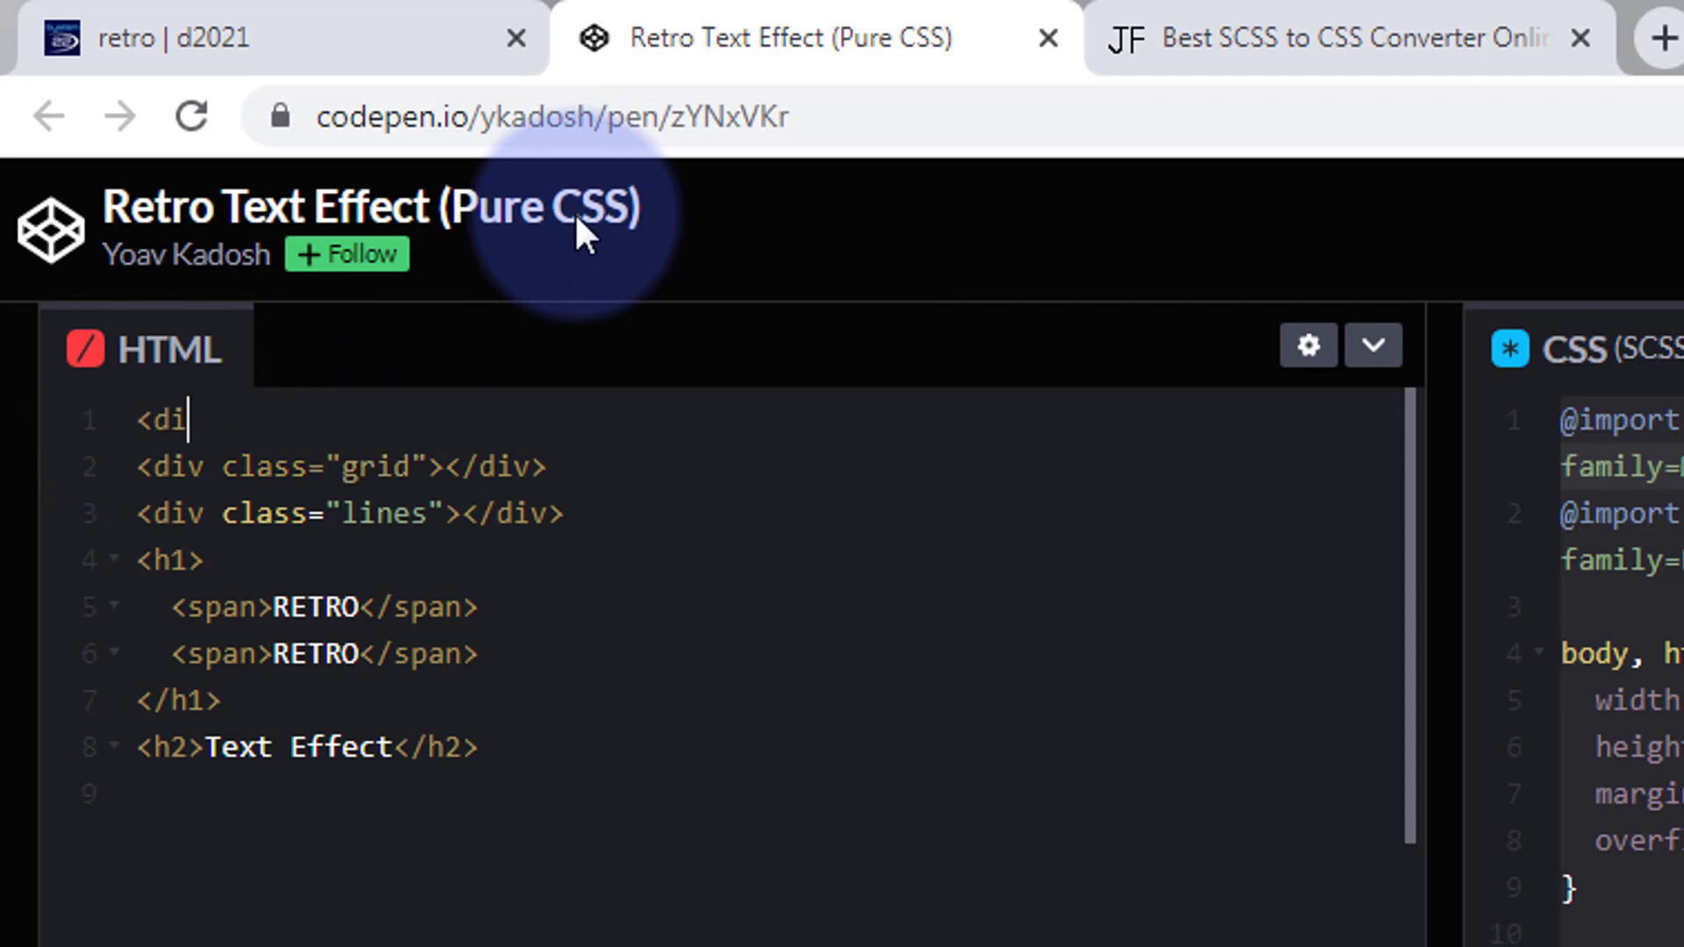
text(v class=)
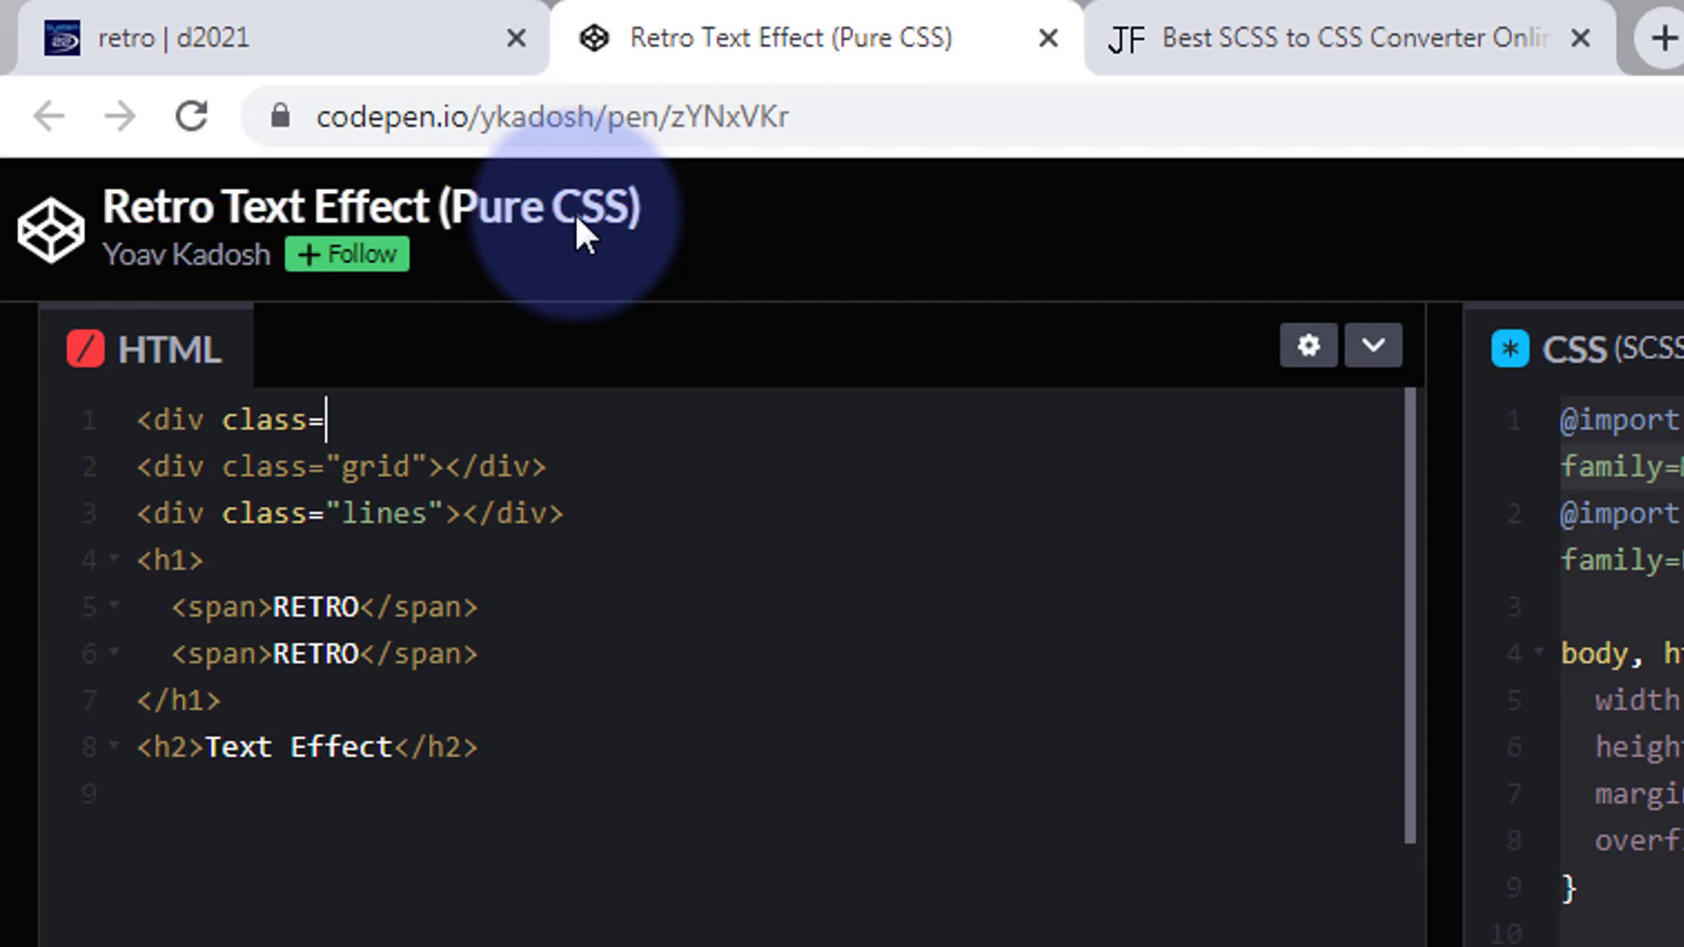
text(")
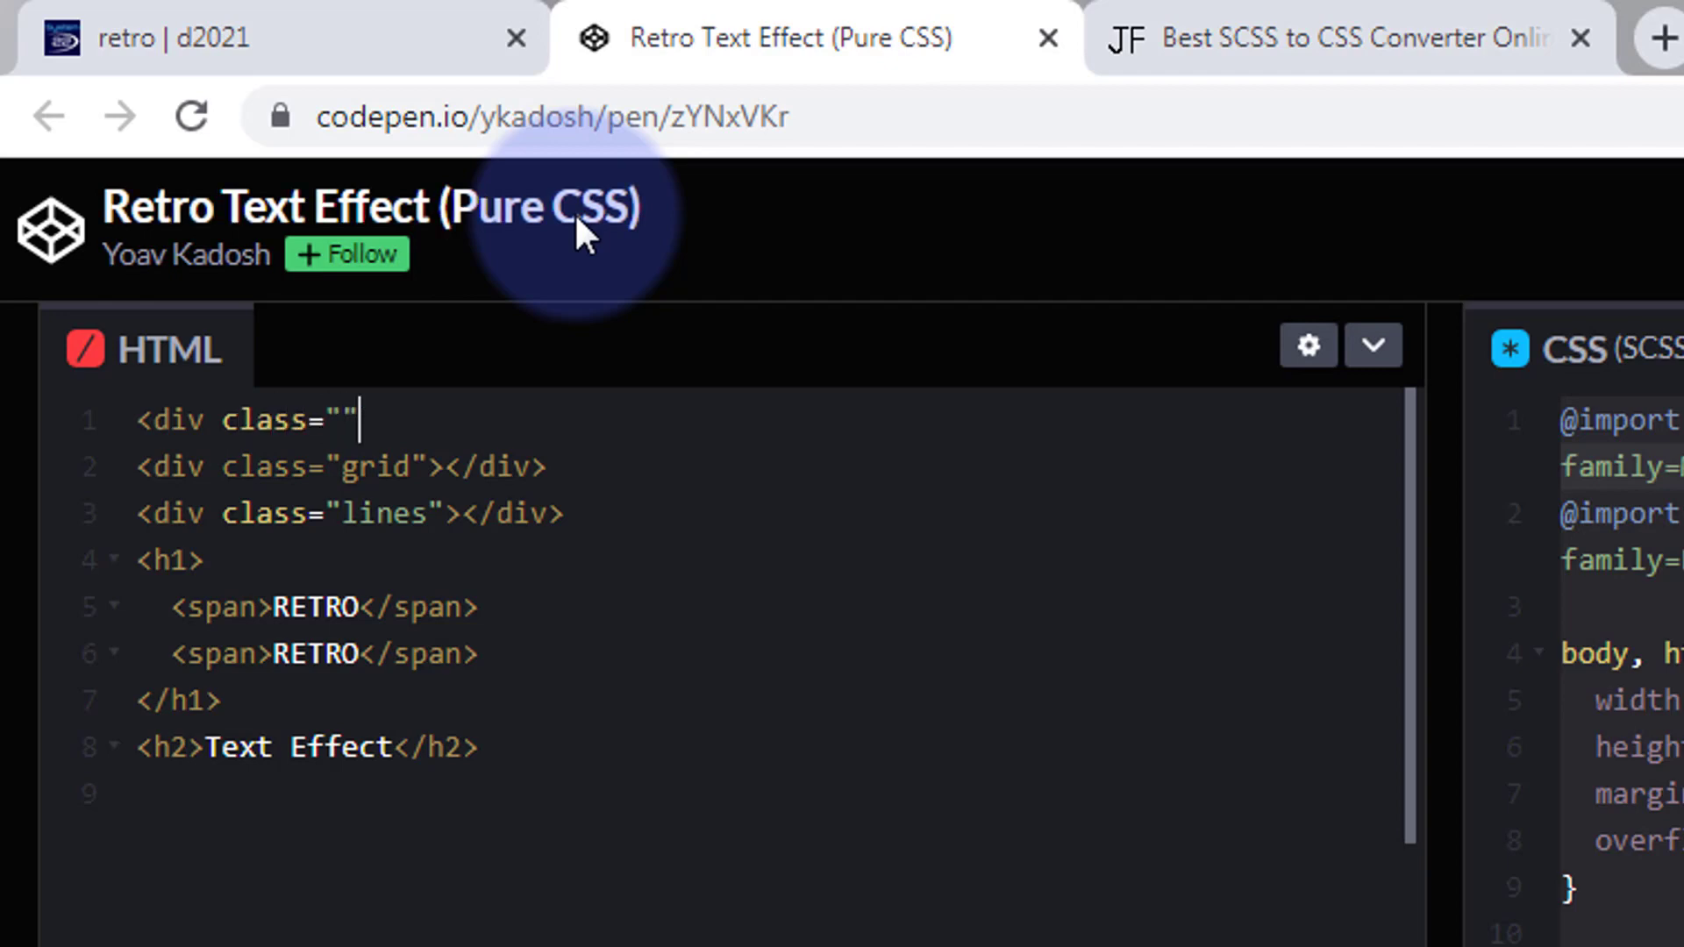
key(Left)
text(rtr)
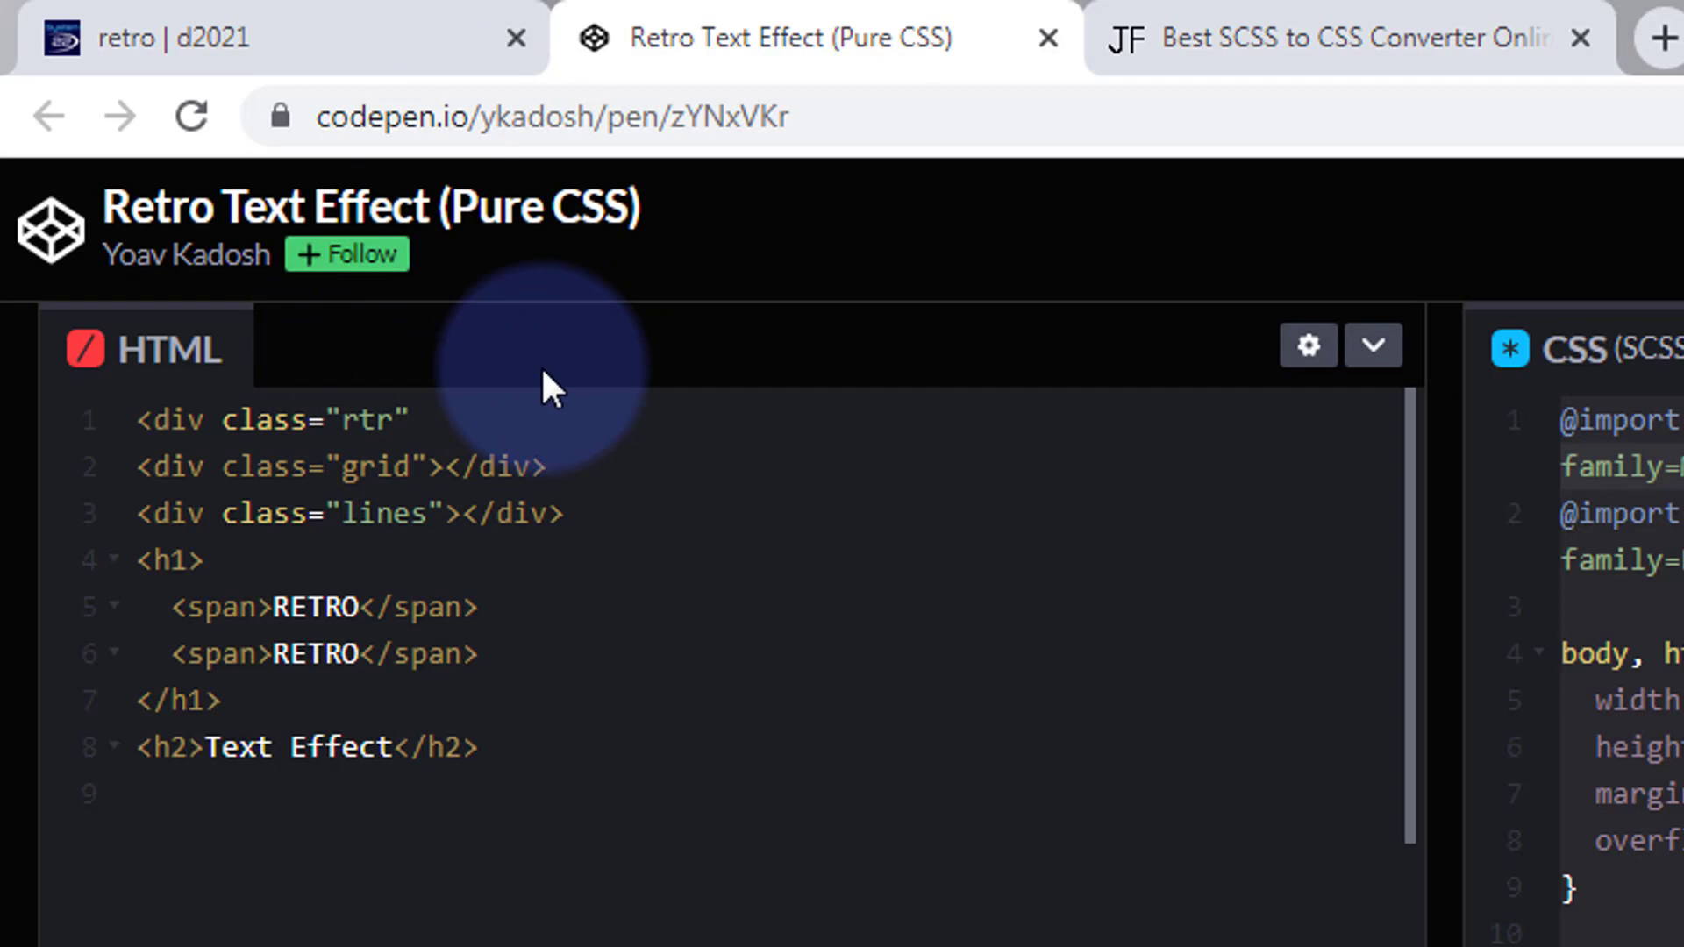
text(>)
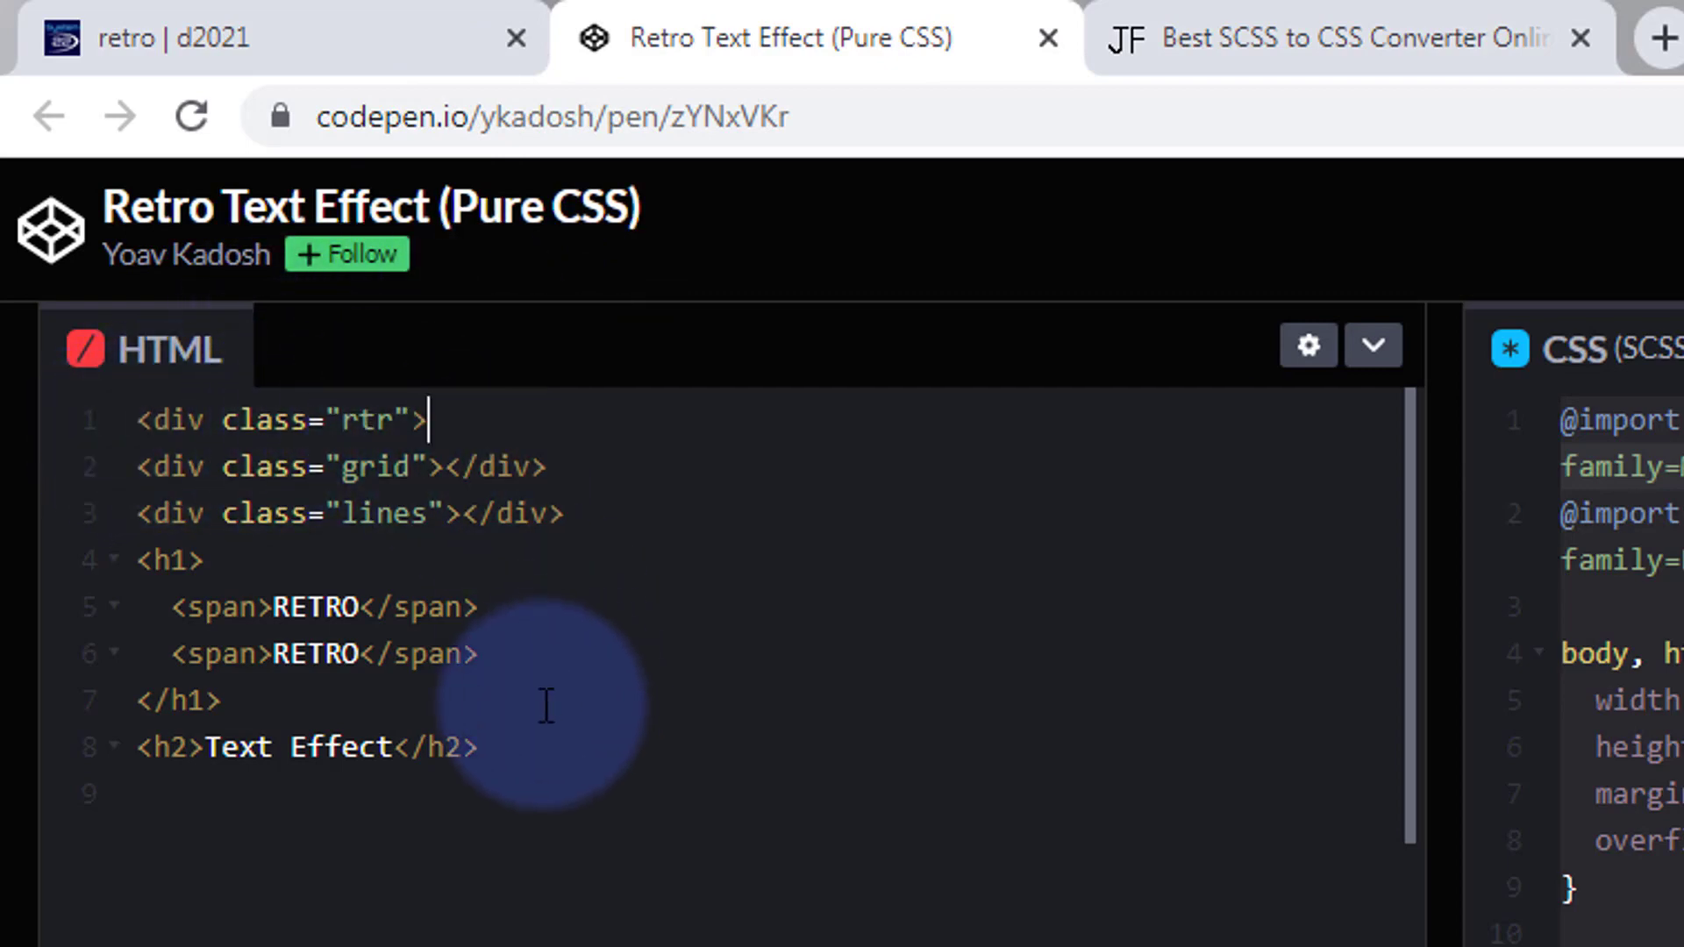
Close the wrapper with </div> on a new line after the Text Effect h2 heading
click(490, 752)
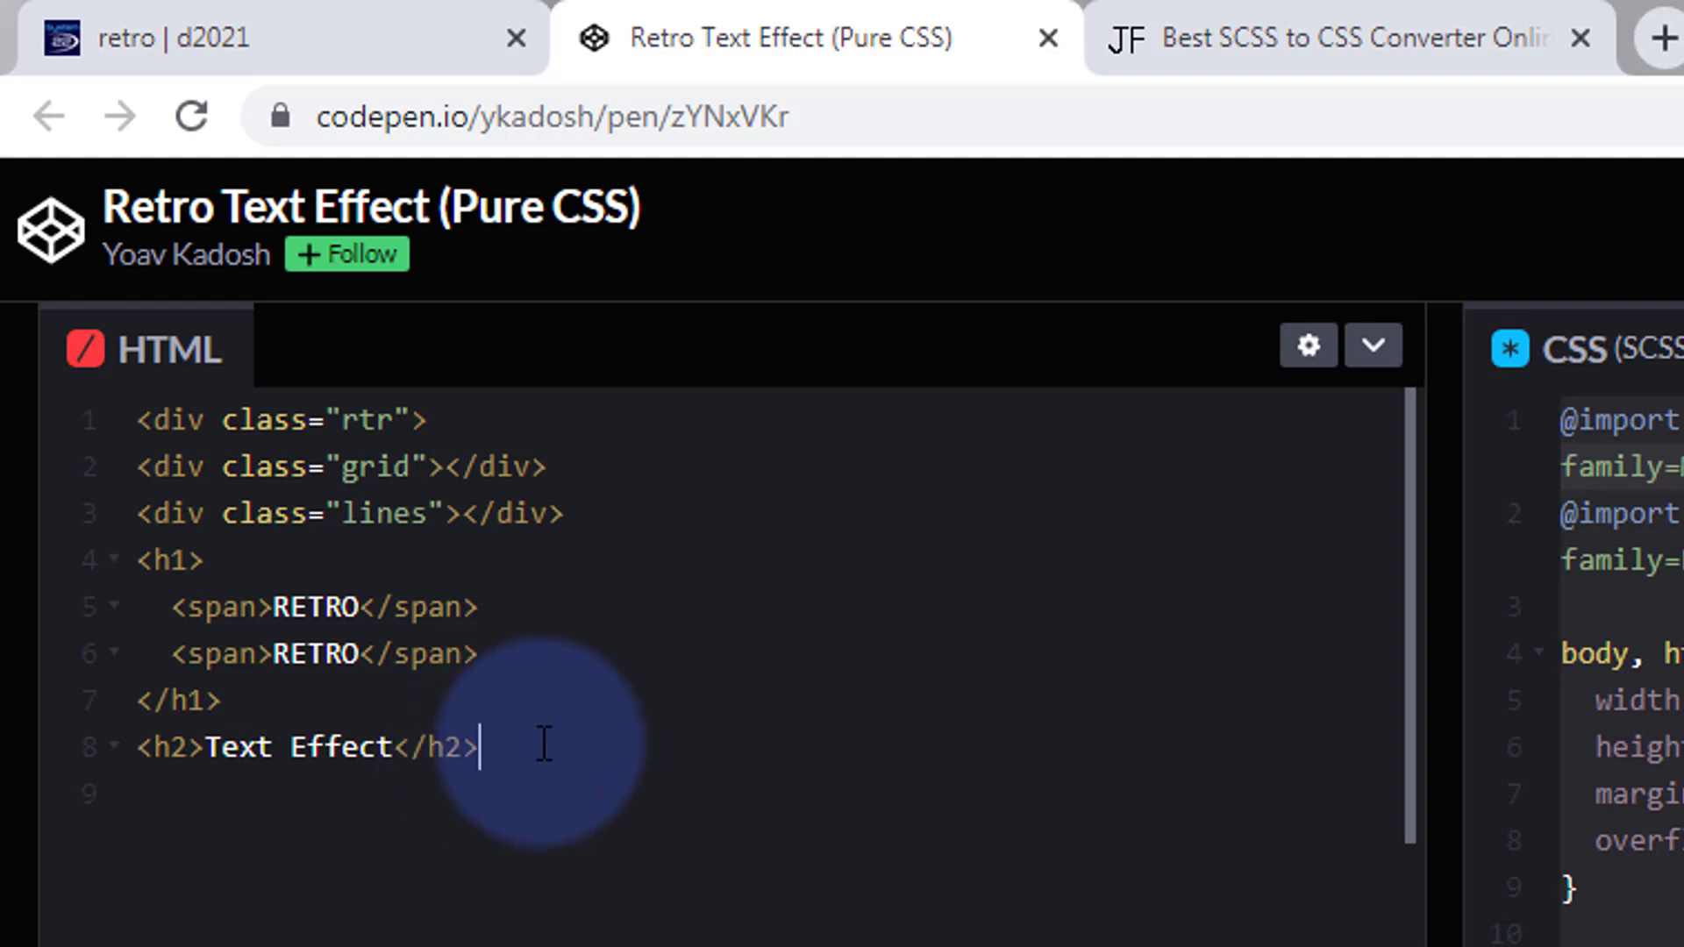
key(Return)
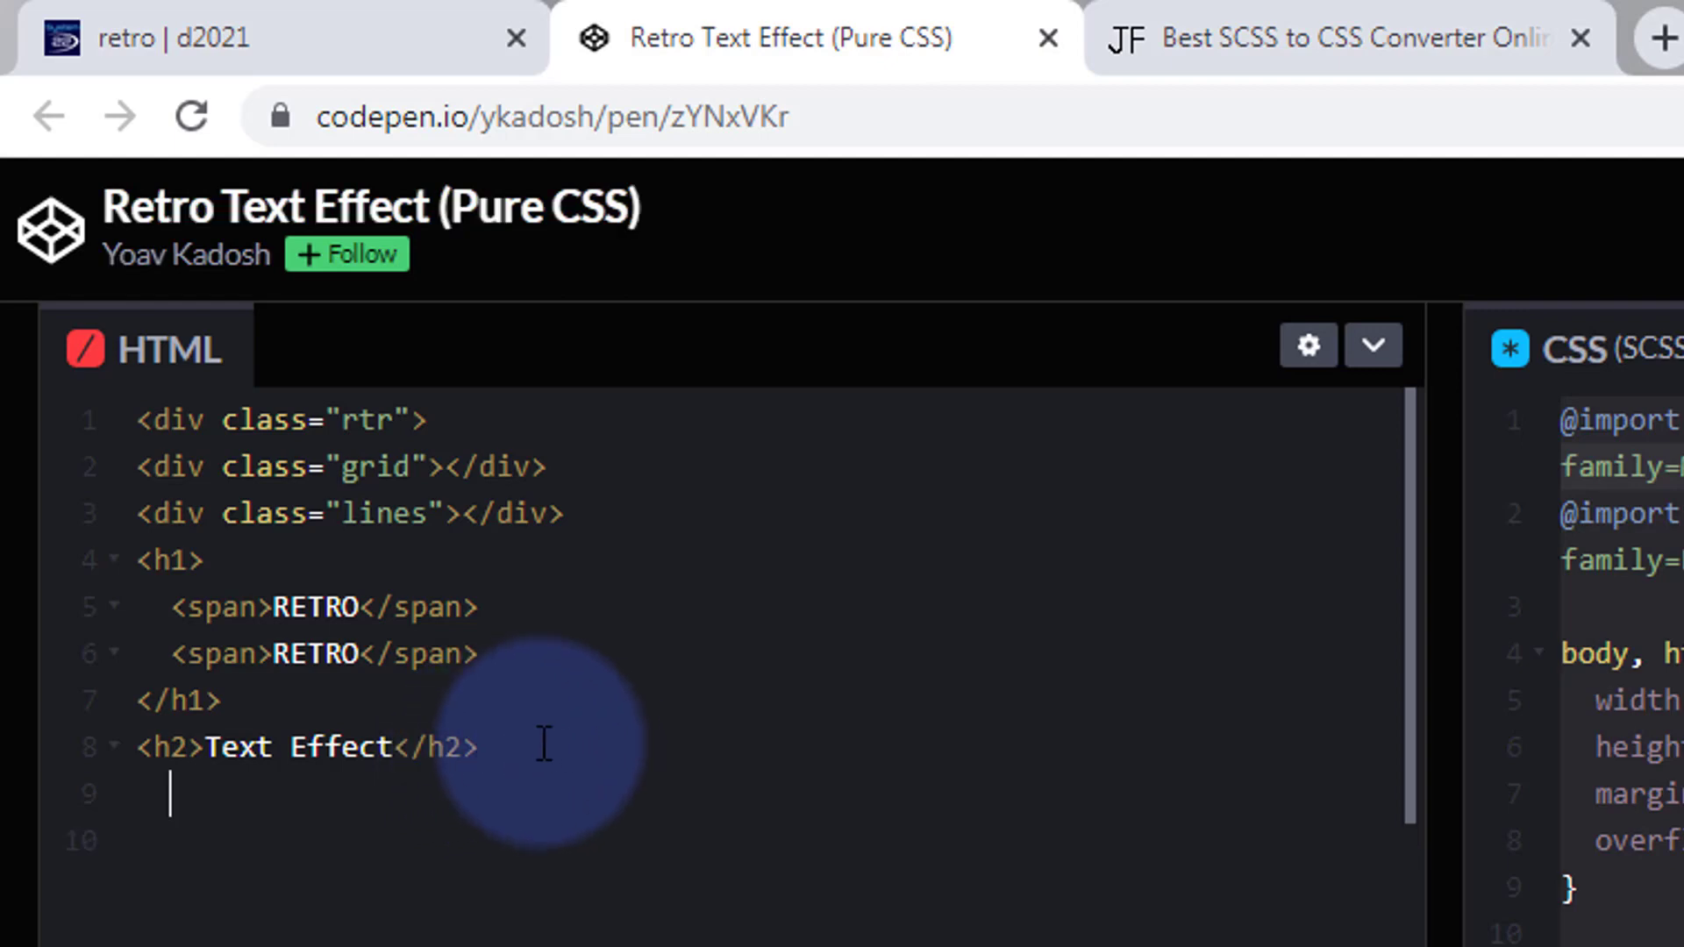
key(BackSpace)
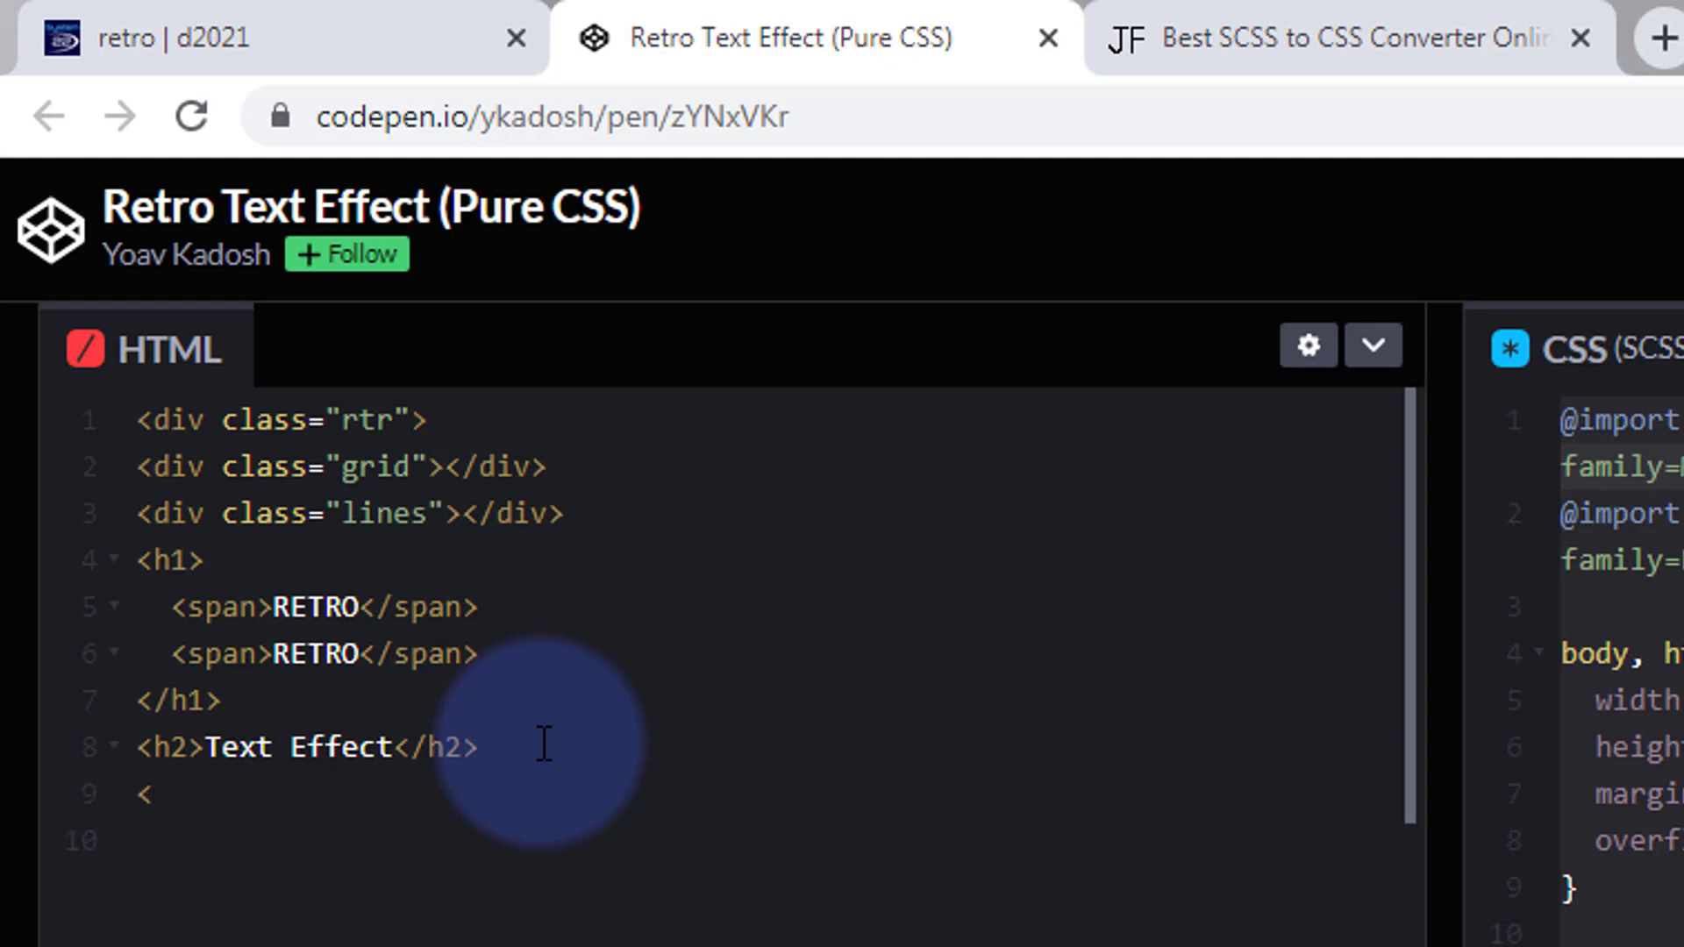
text(</div>)
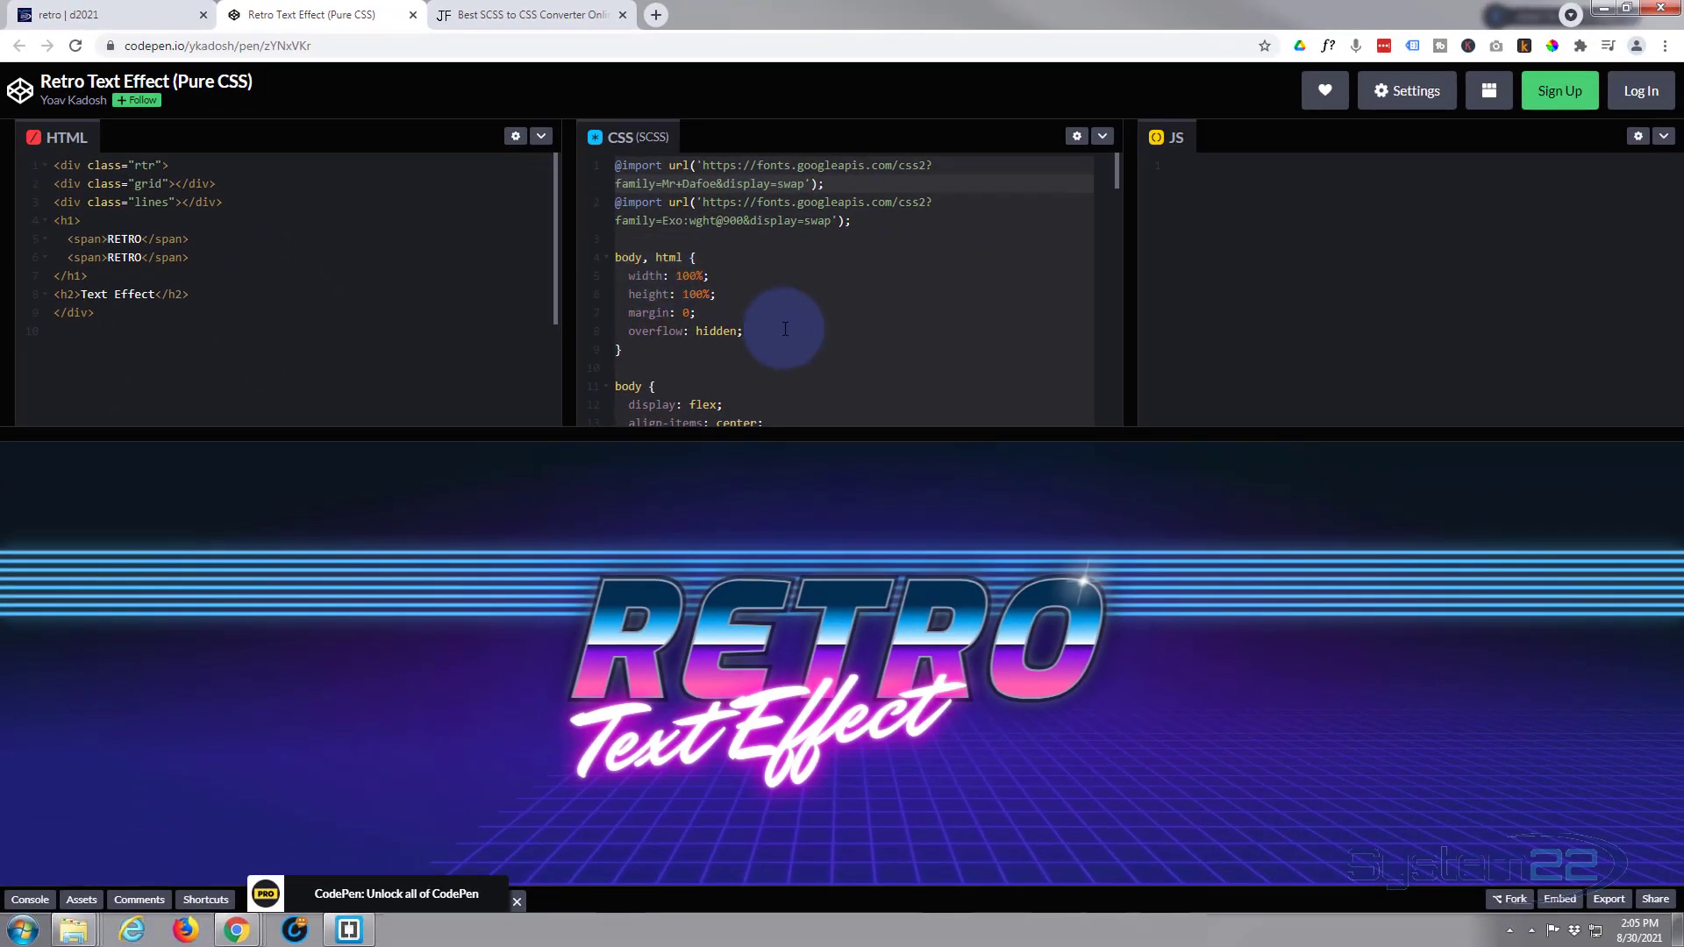
Look through the pen's SCSS from the font imports and body rules down to the .grid rule
click(839, 324)
scroll(839, 324, down, 5)
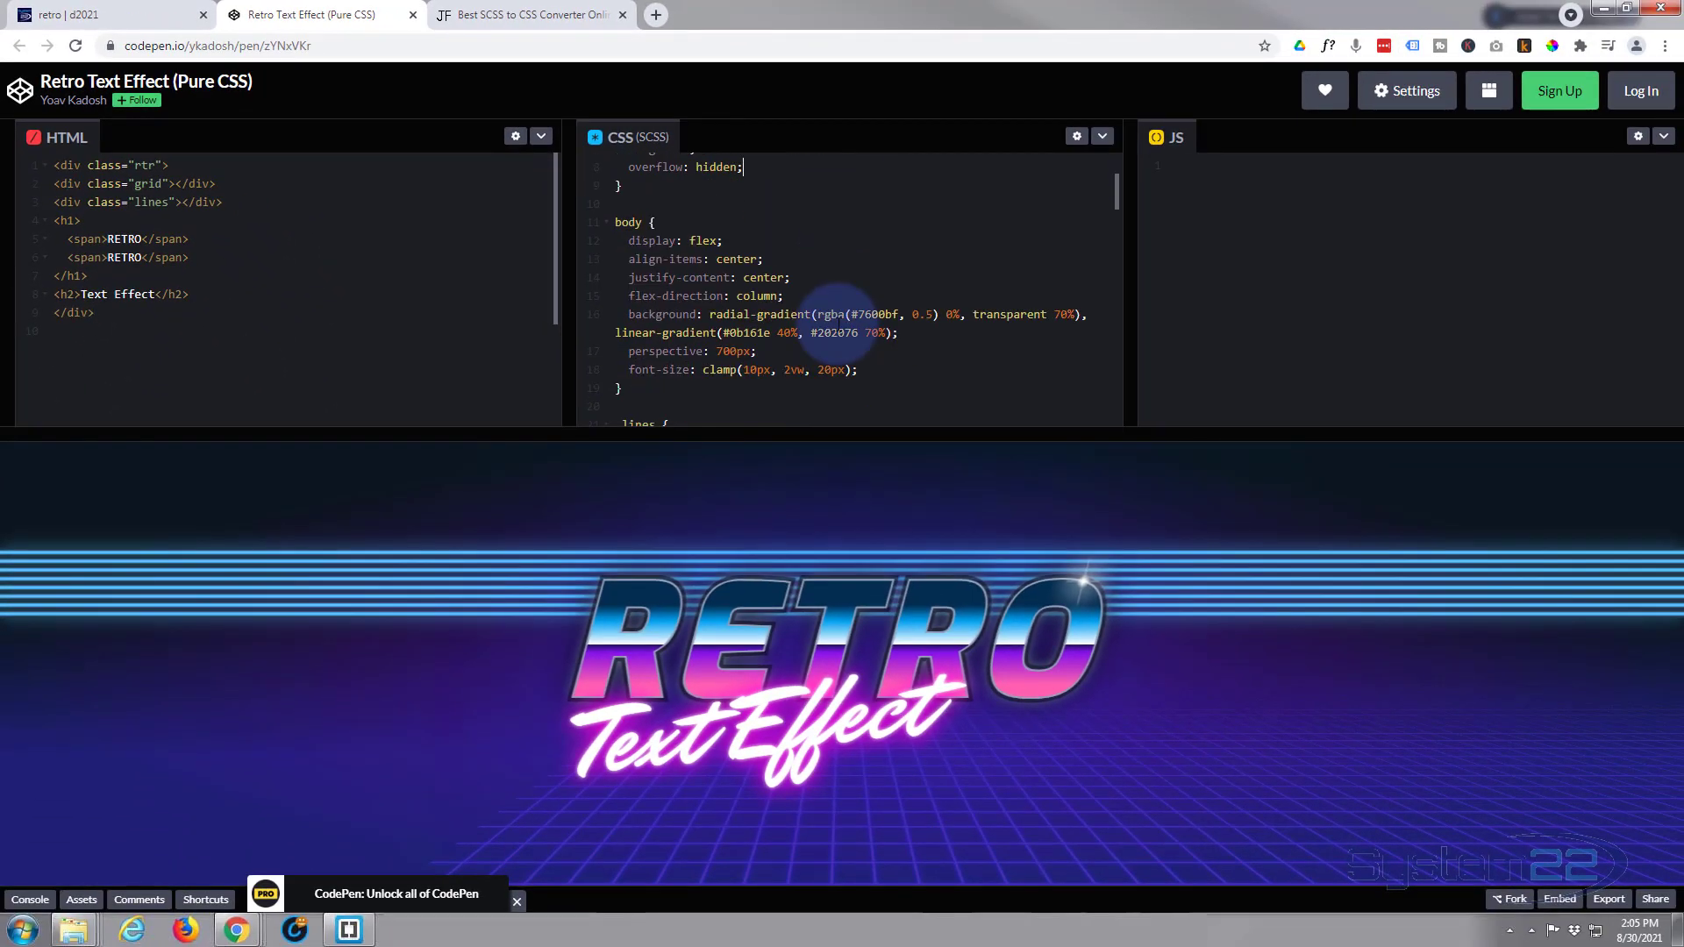
scroll(678, 314, down, 4)
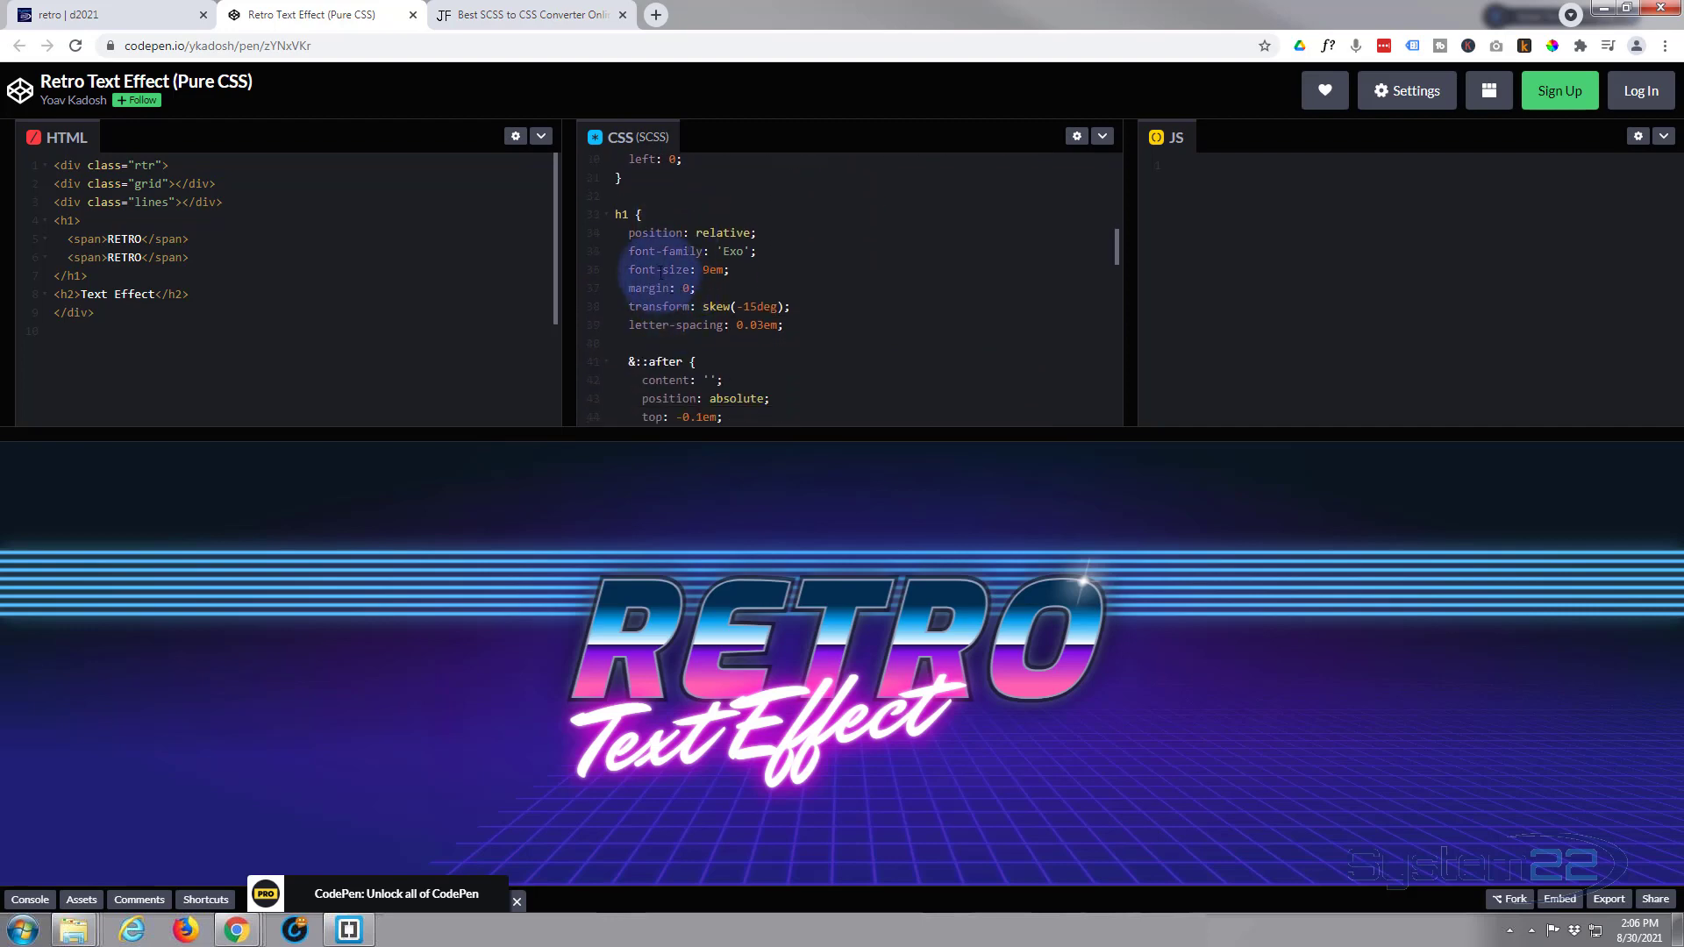
scroll(656, 291, down, 5)
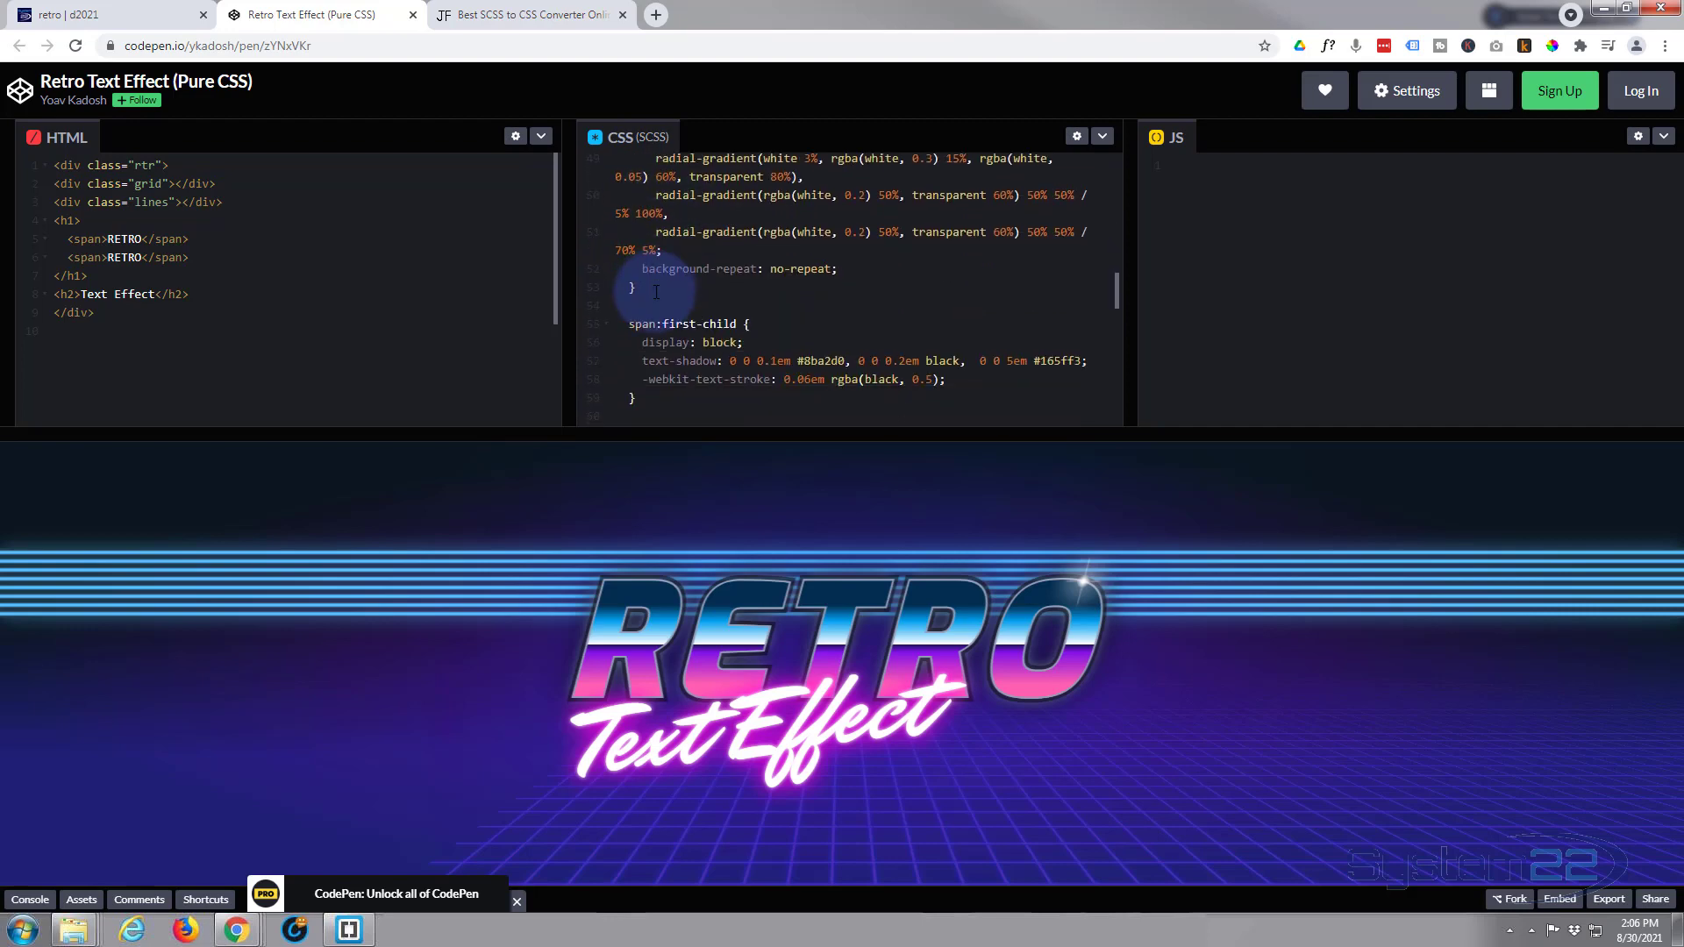
scroll(656, 291, down, 4)
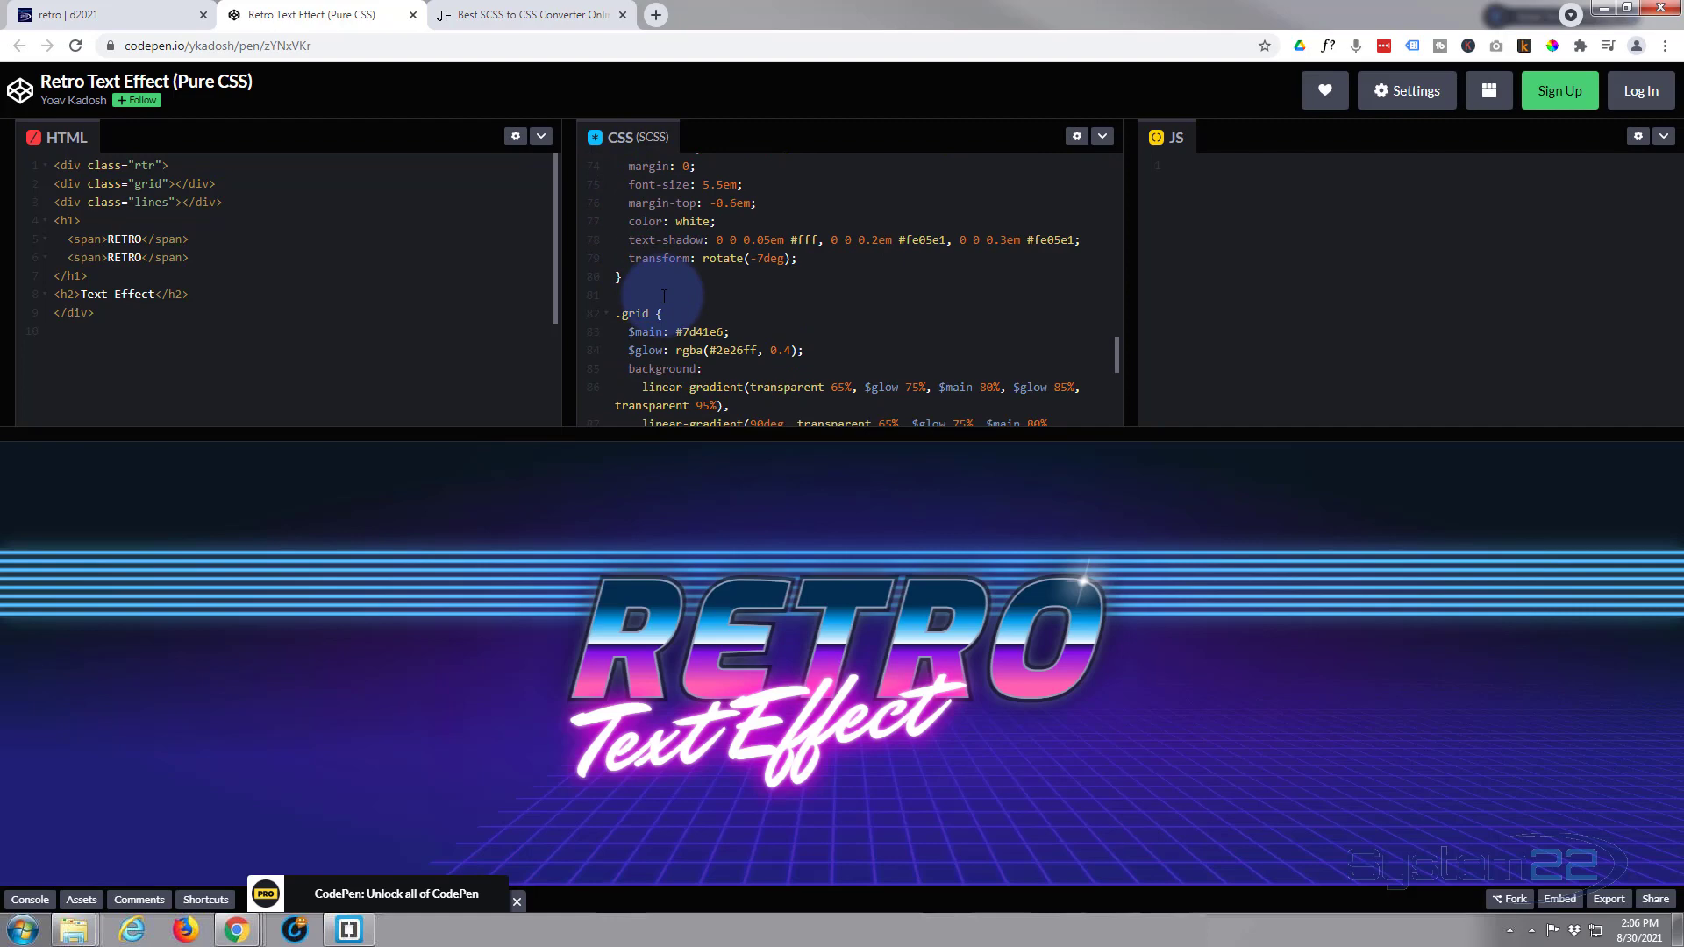
scroll(664, 296, up, 7)
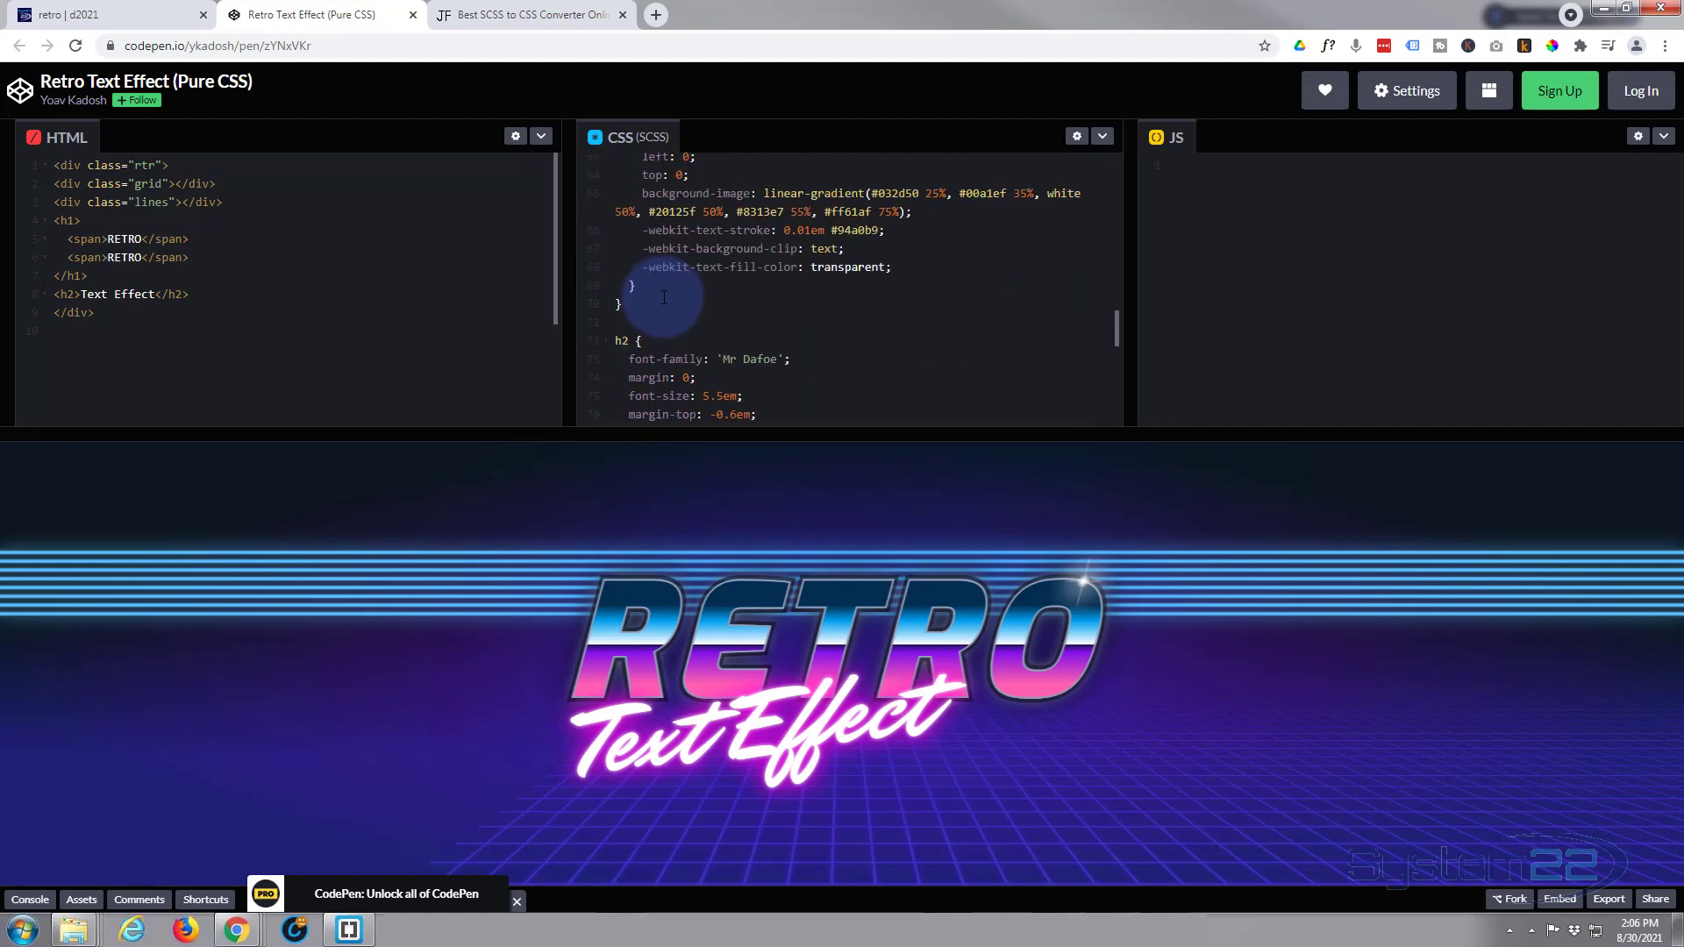
scroll(664, 296, up, 8)
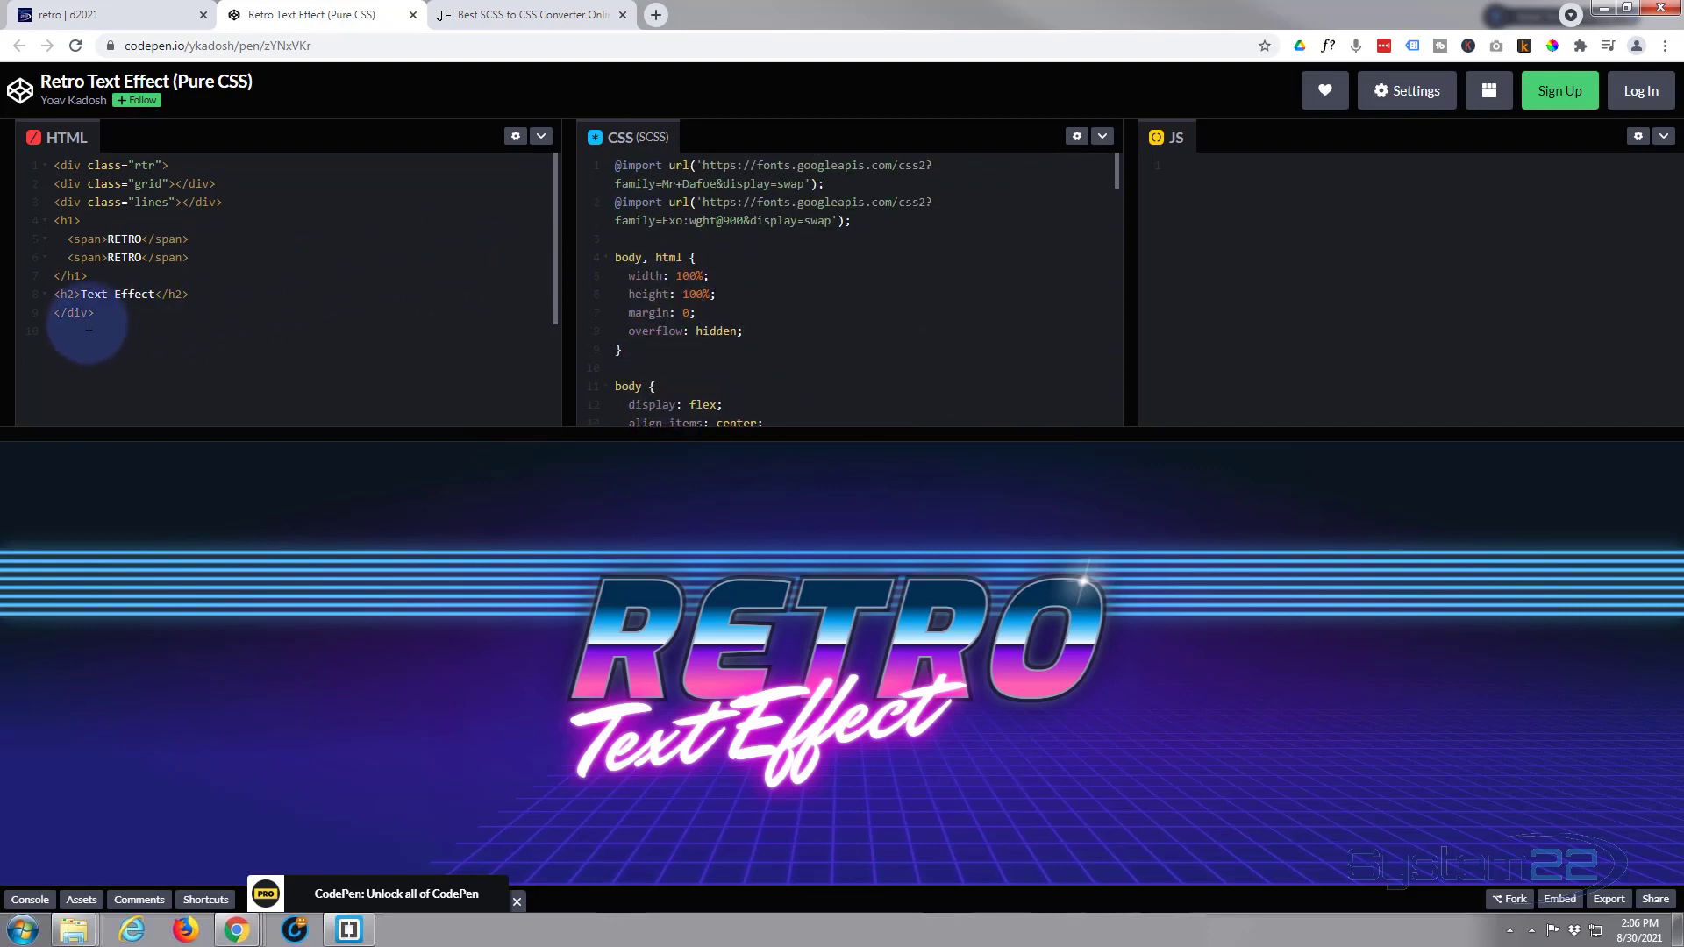
Copy the pen's HTML including the rtr wrapper and paste it into the code field of the Divi page's Code module
drag(88, 324, 25, 155)
key(ctrl+c)
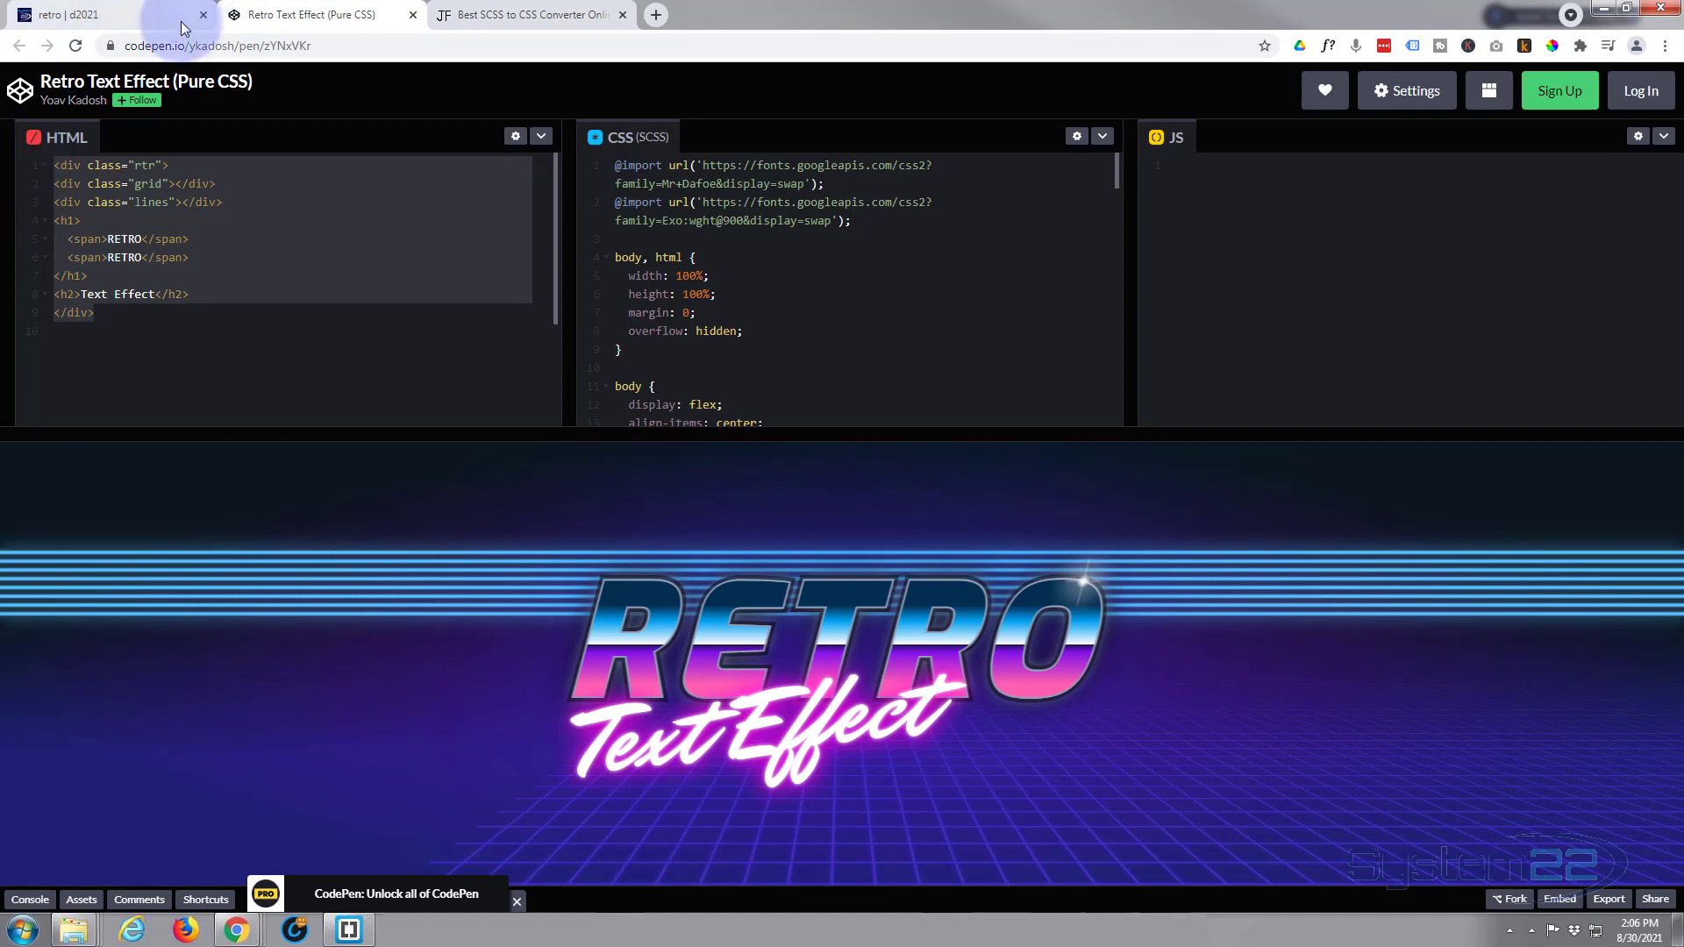
click(132, 12)
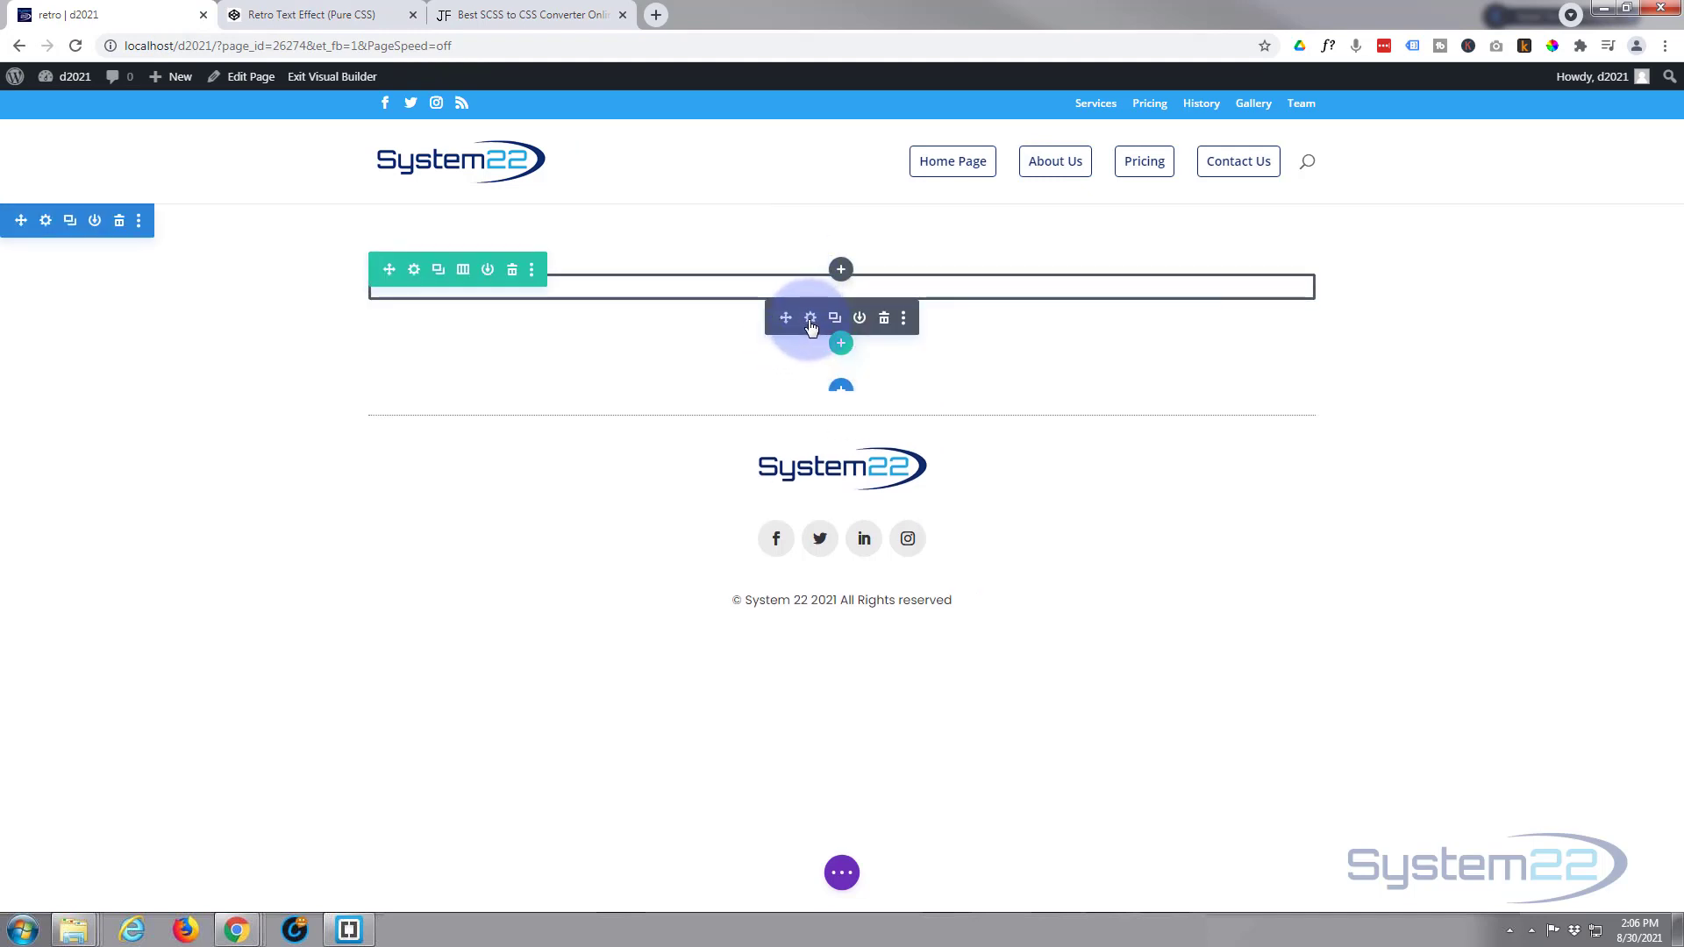
click(811, 320)
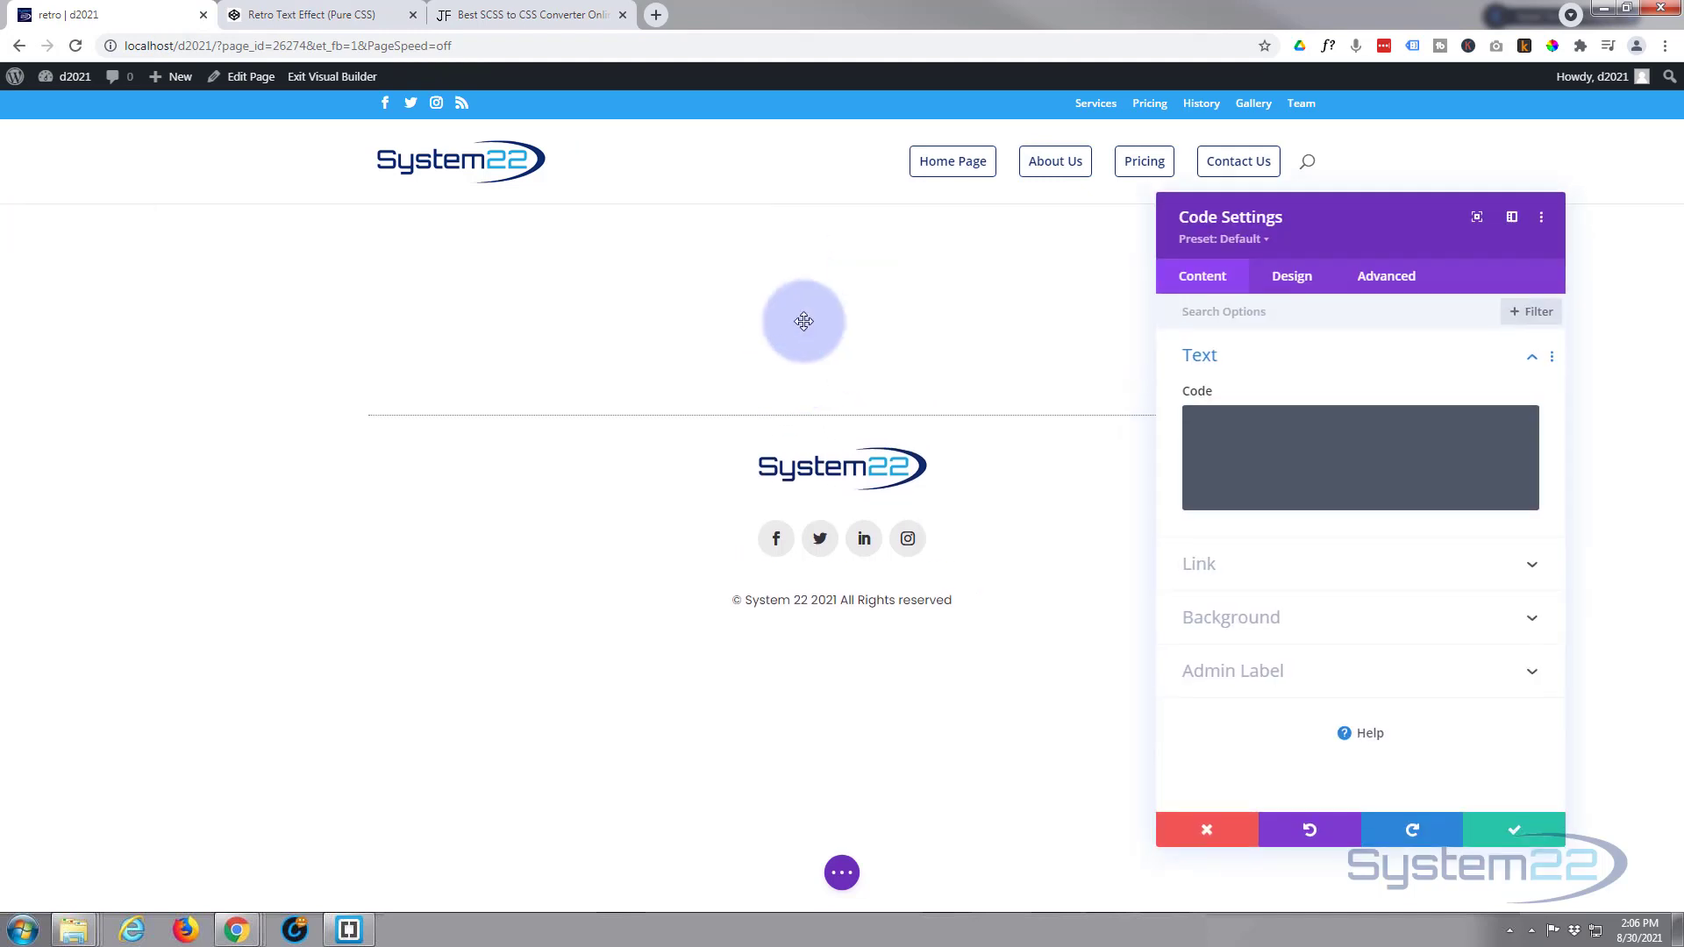
click(1206, 418)
key(ctrl+v)
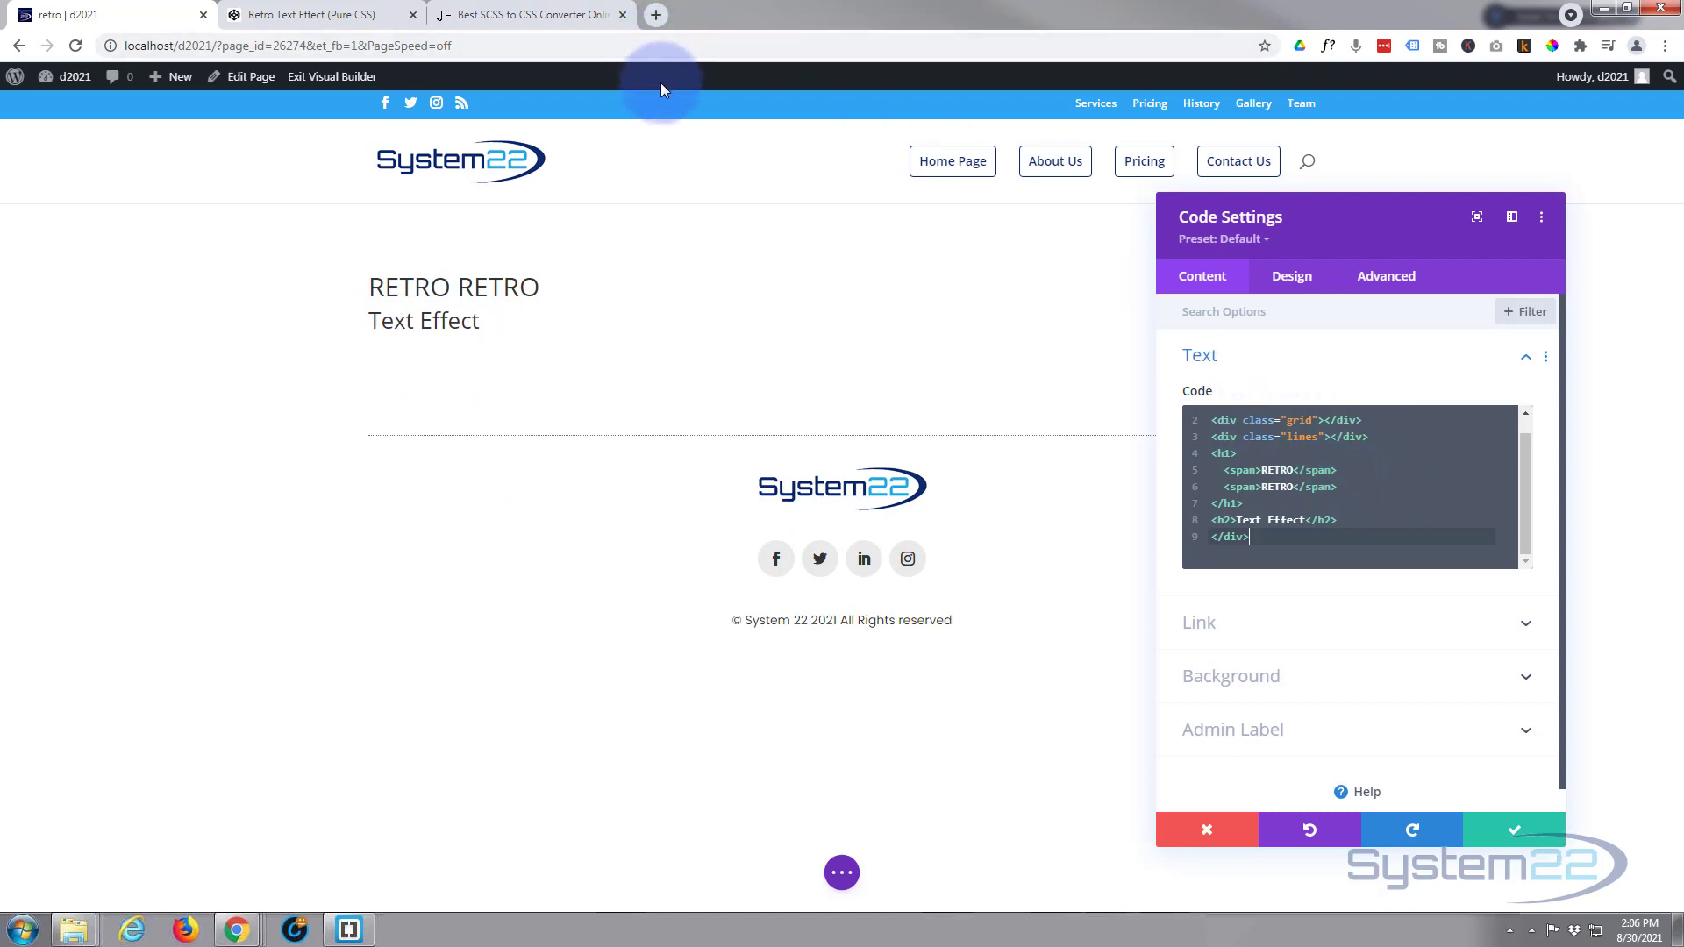
Copy all the converted CSS from the SCSS to CSS converter and return to the Divi page
click(472, 15)
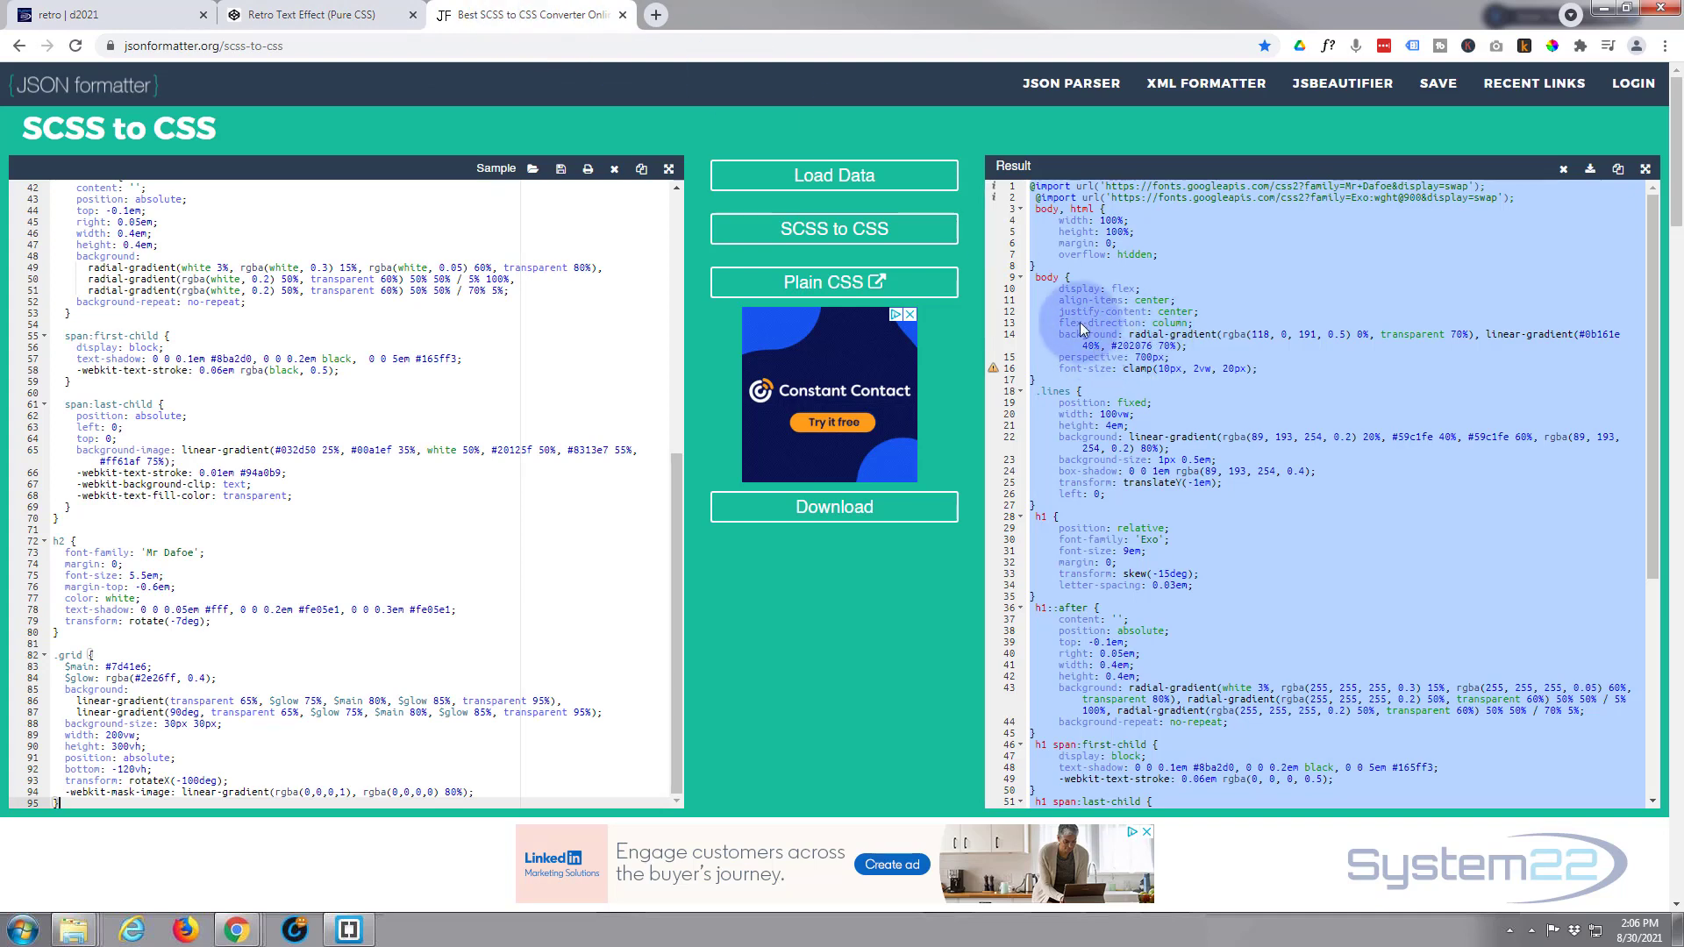
click(1277, 280)
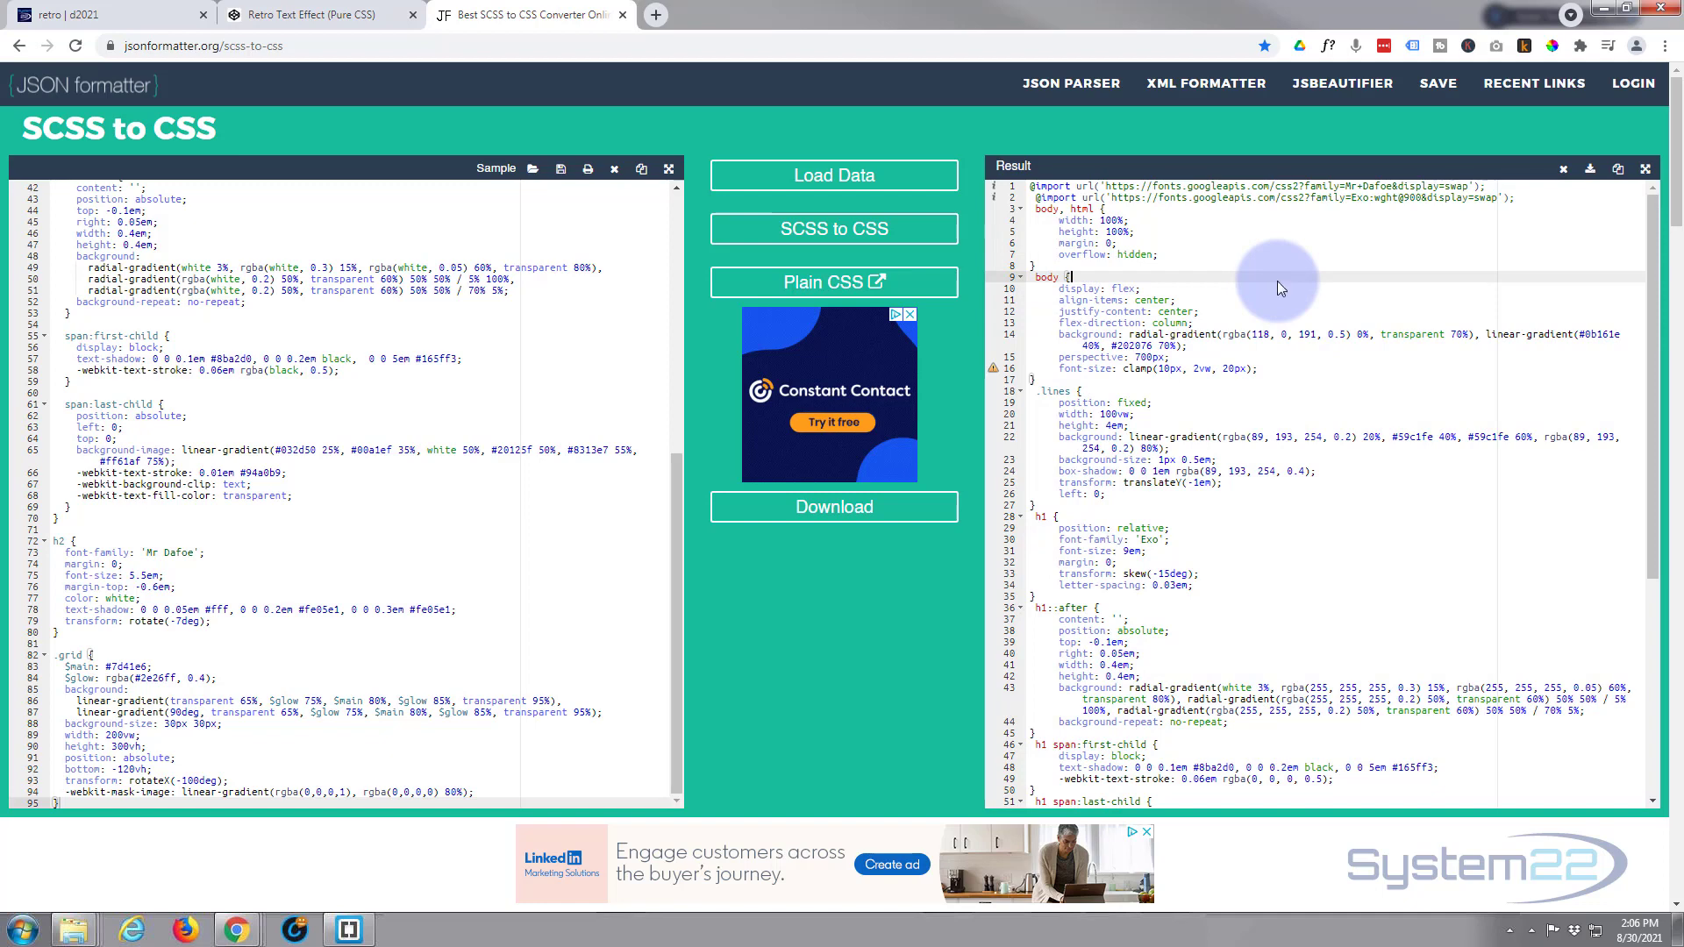
key(ctrl+a)
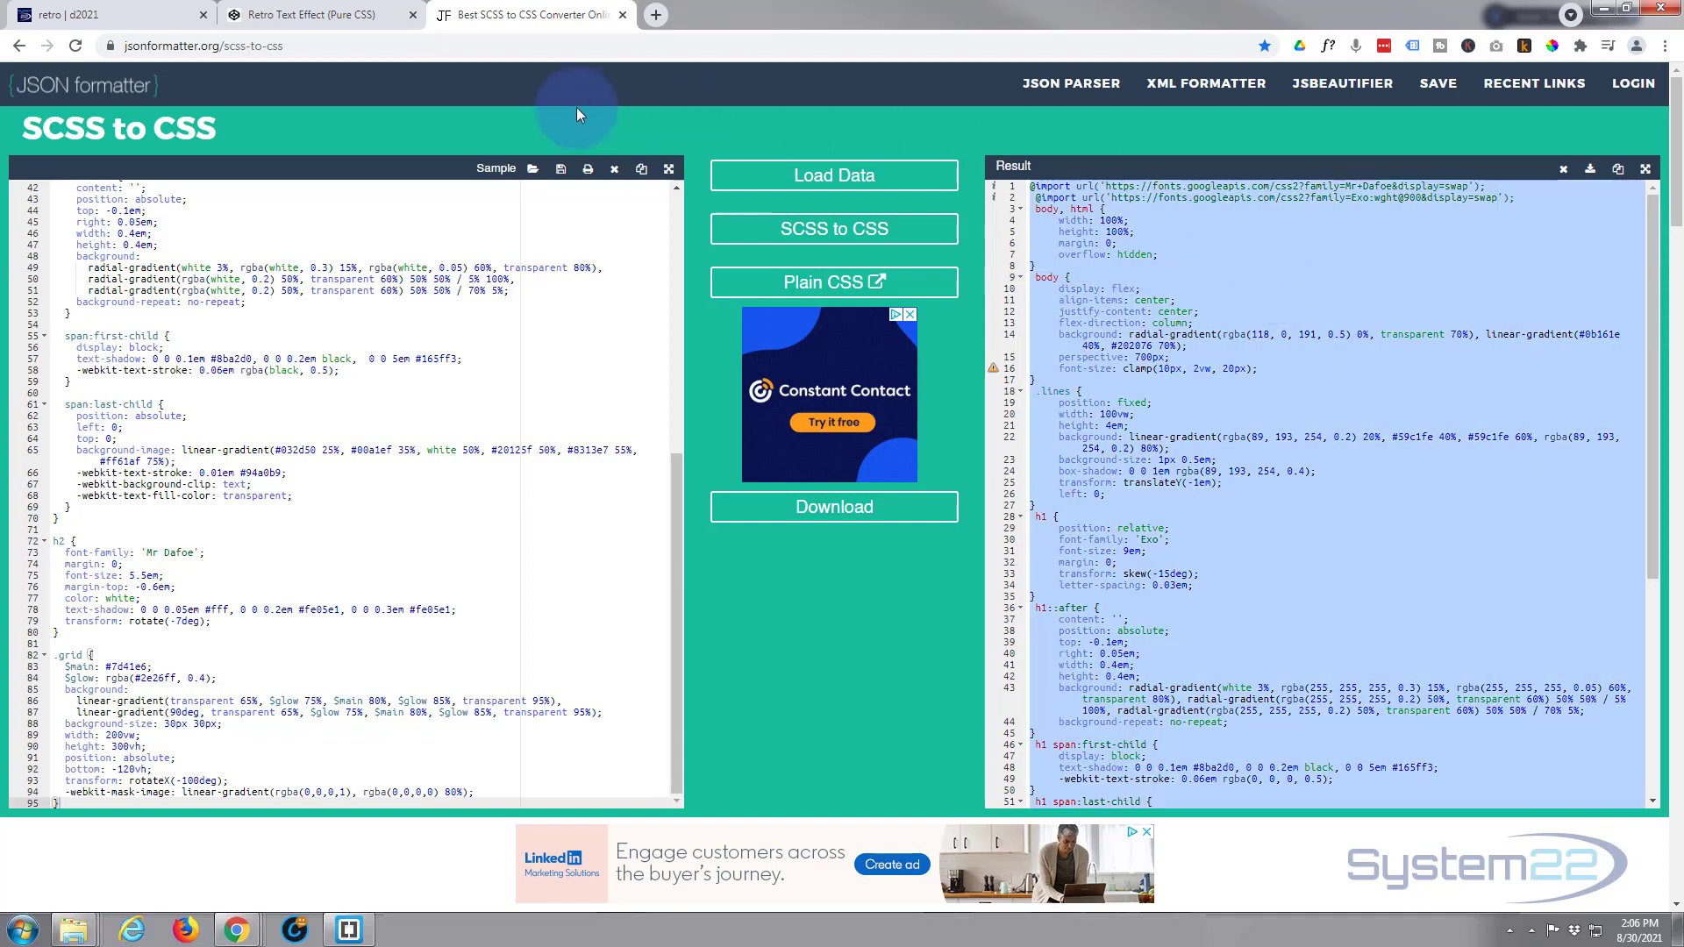
click(88, 17)
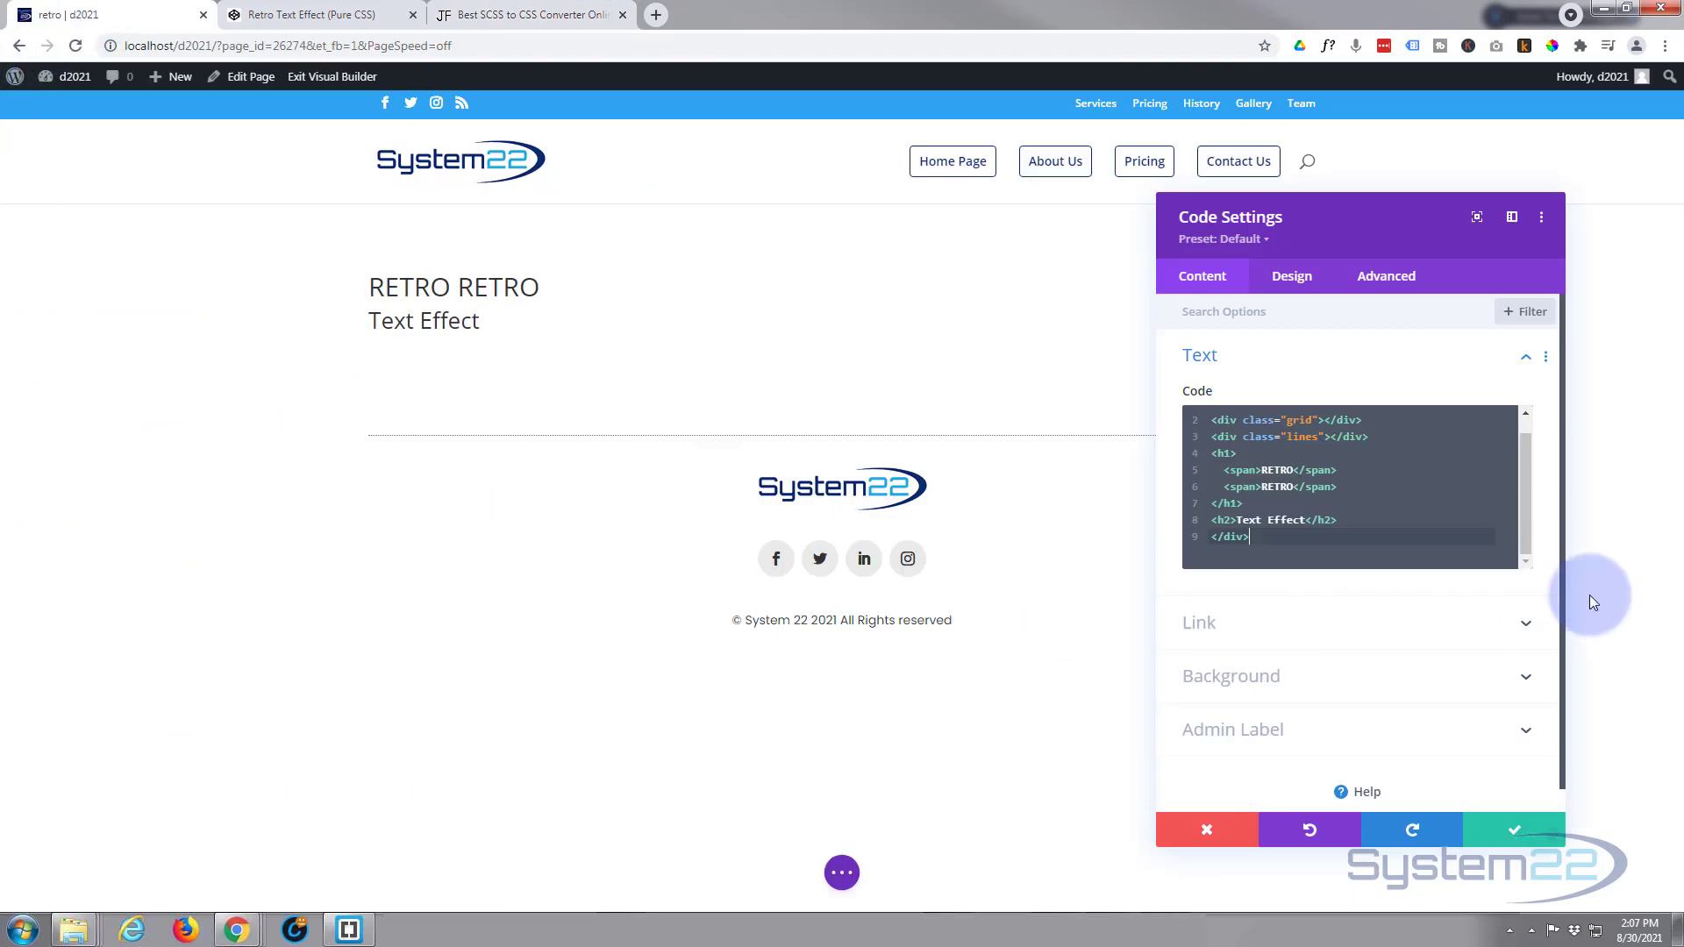
Add an opening <style> and a closing </style> tag below the HTML, with an empty line between them
key(Return)
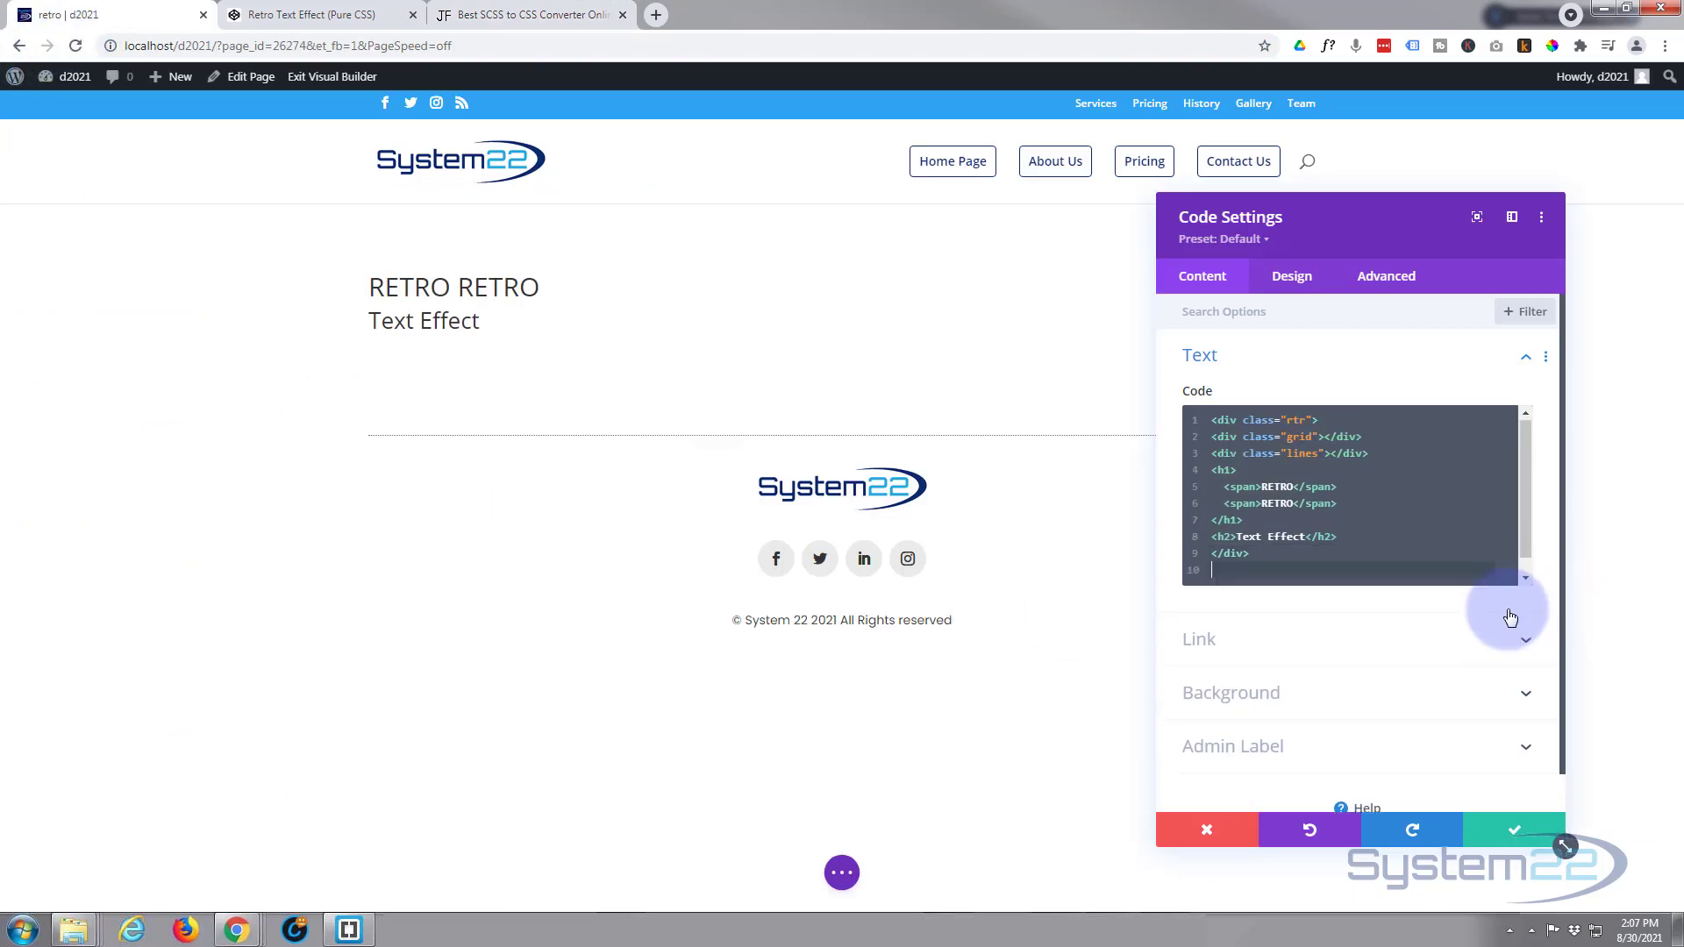
key(Return)
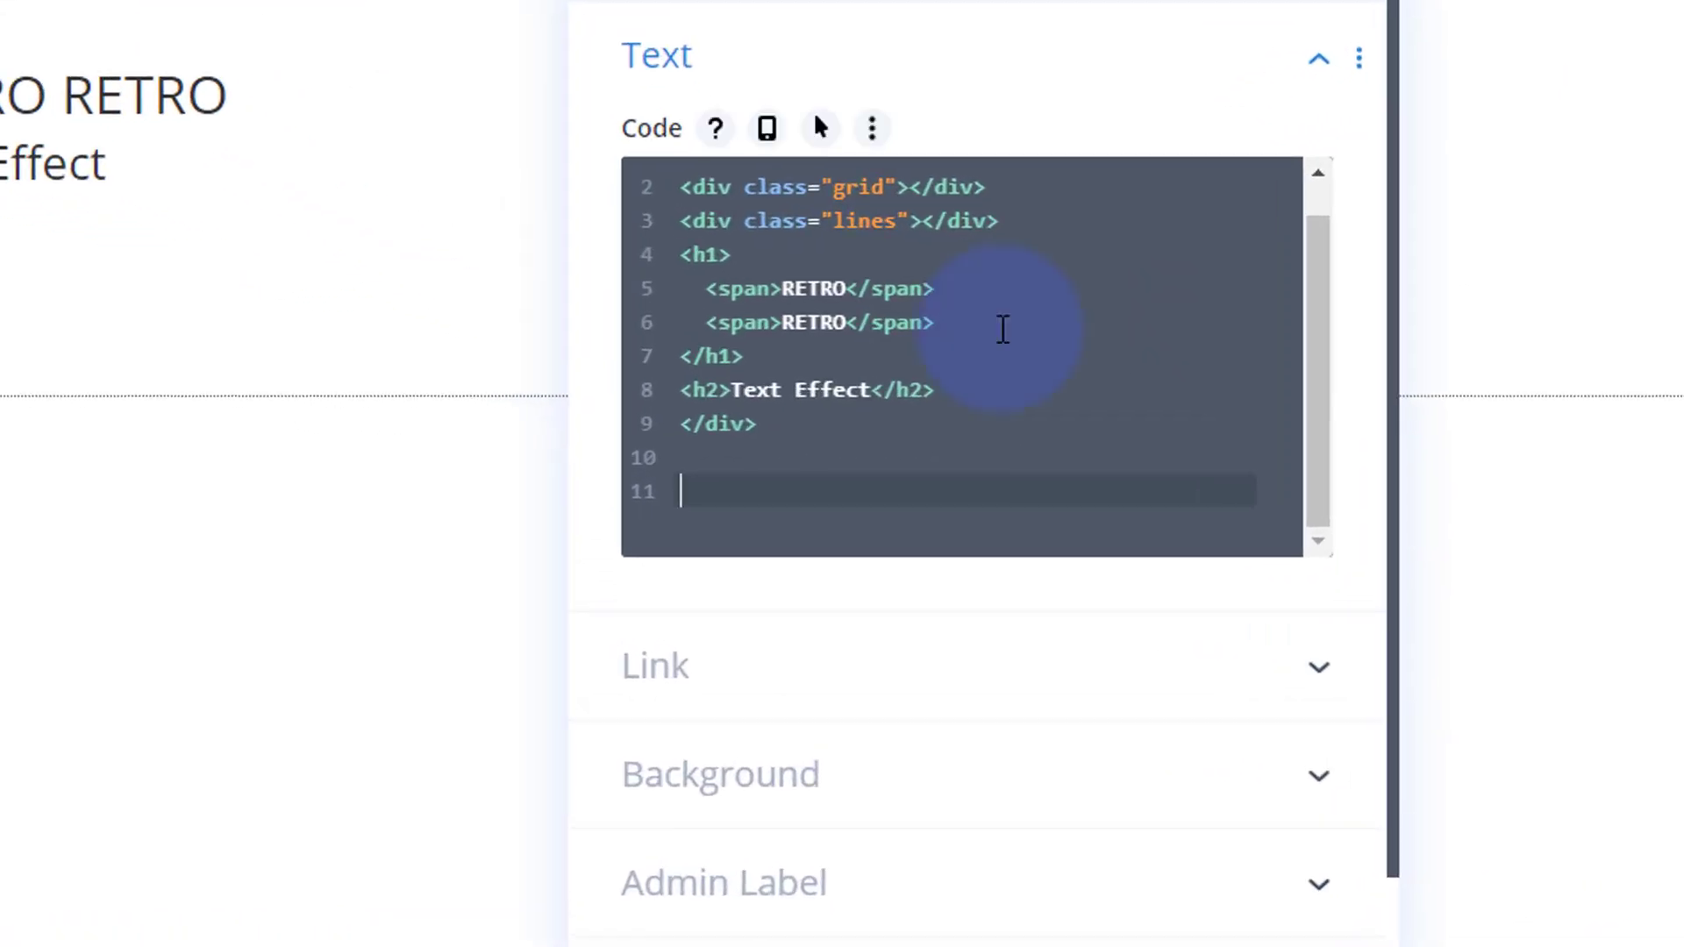
text(<s)
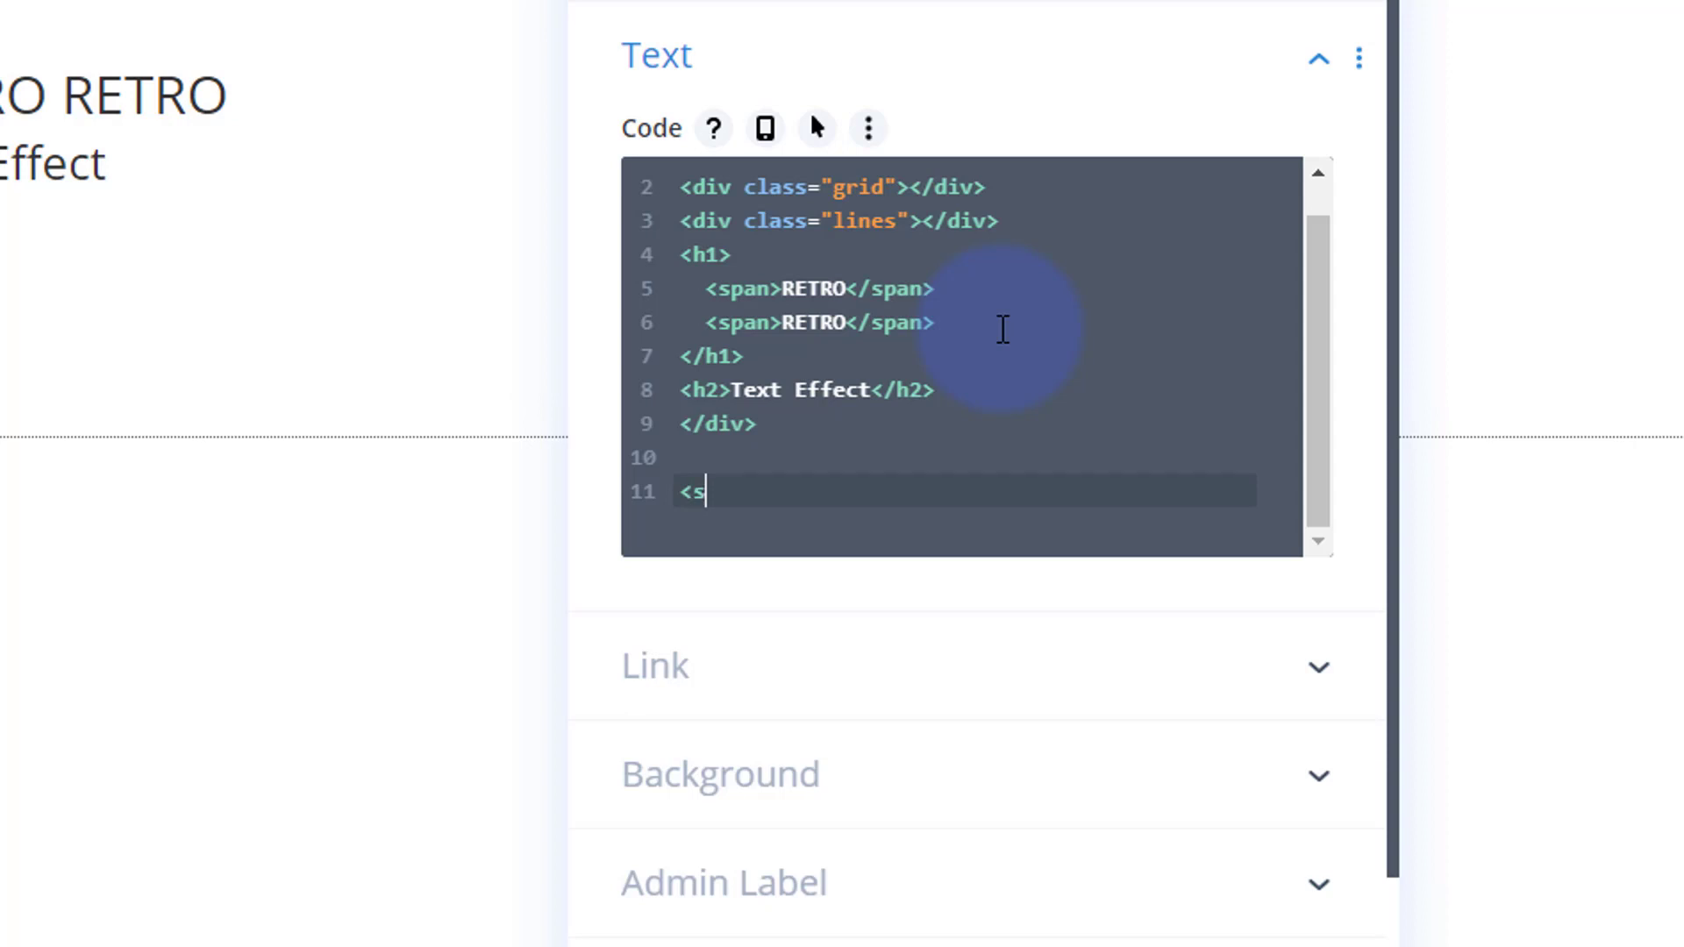
text(tyle)
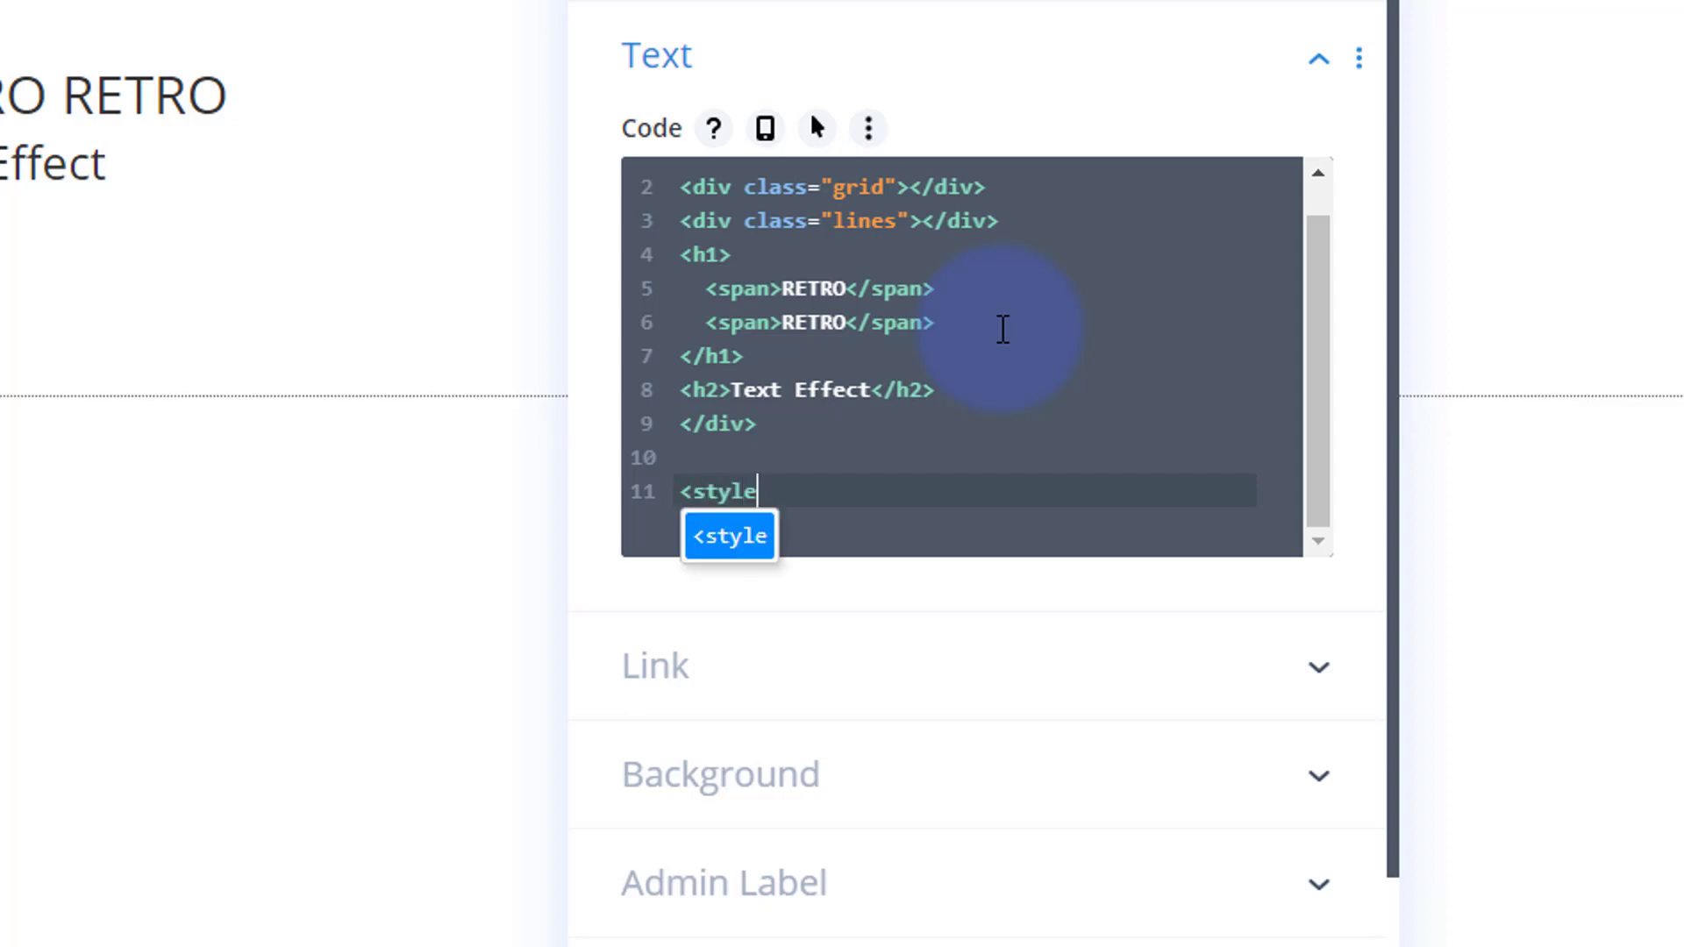
text(></style>)
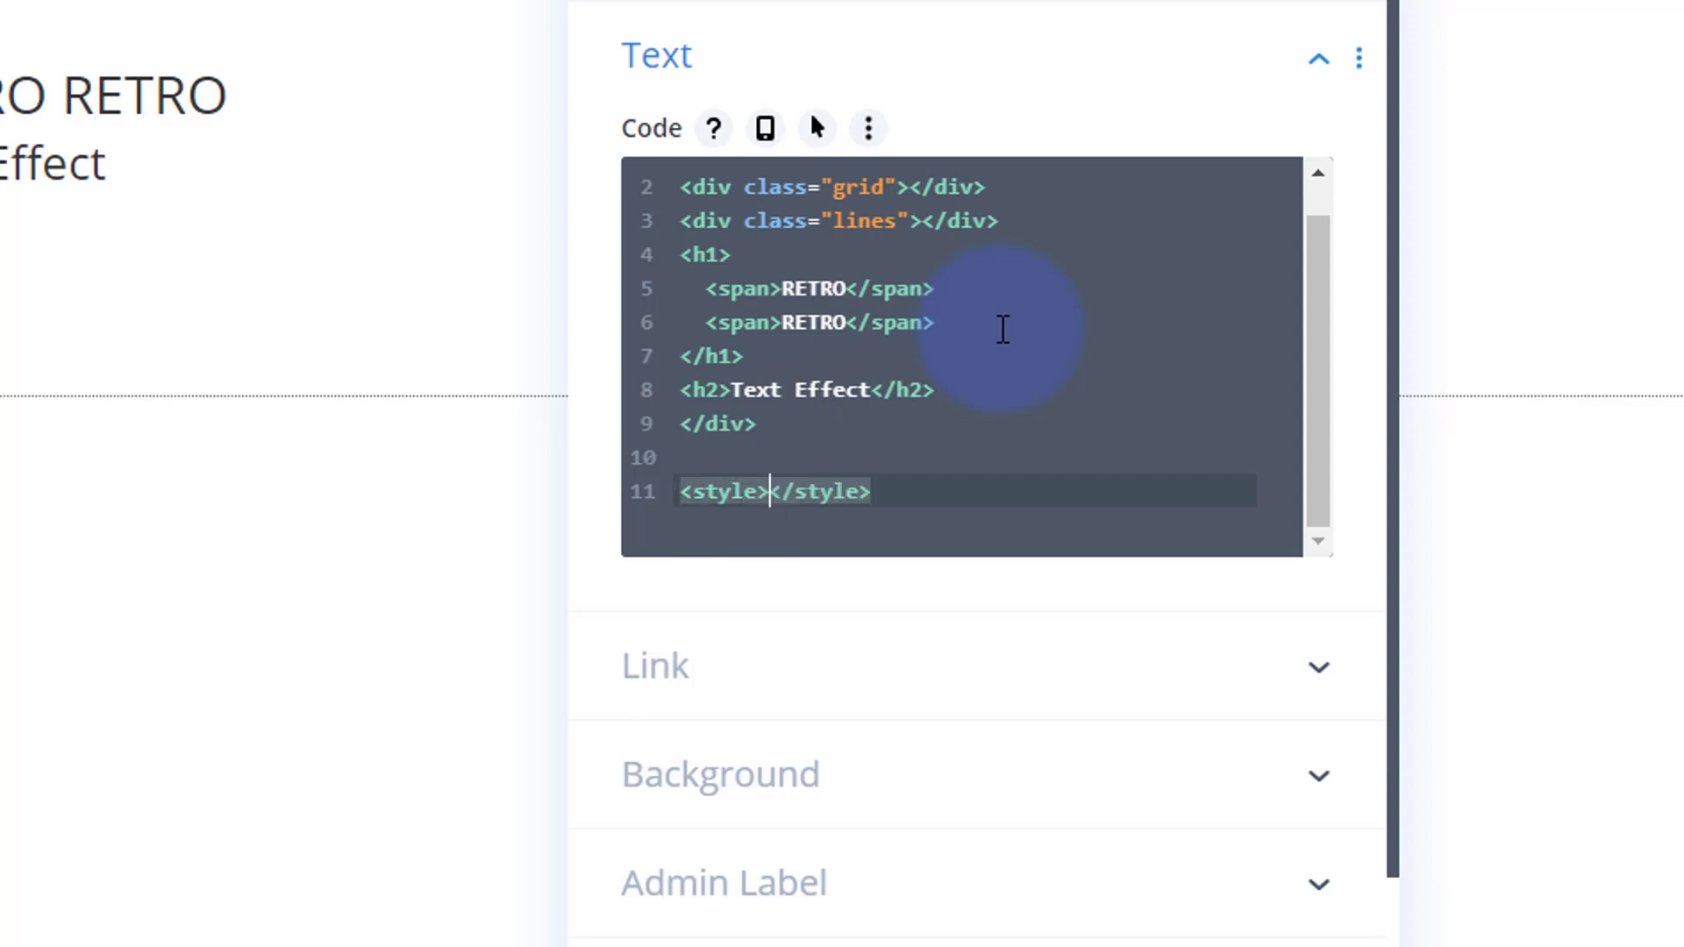
key(Return)
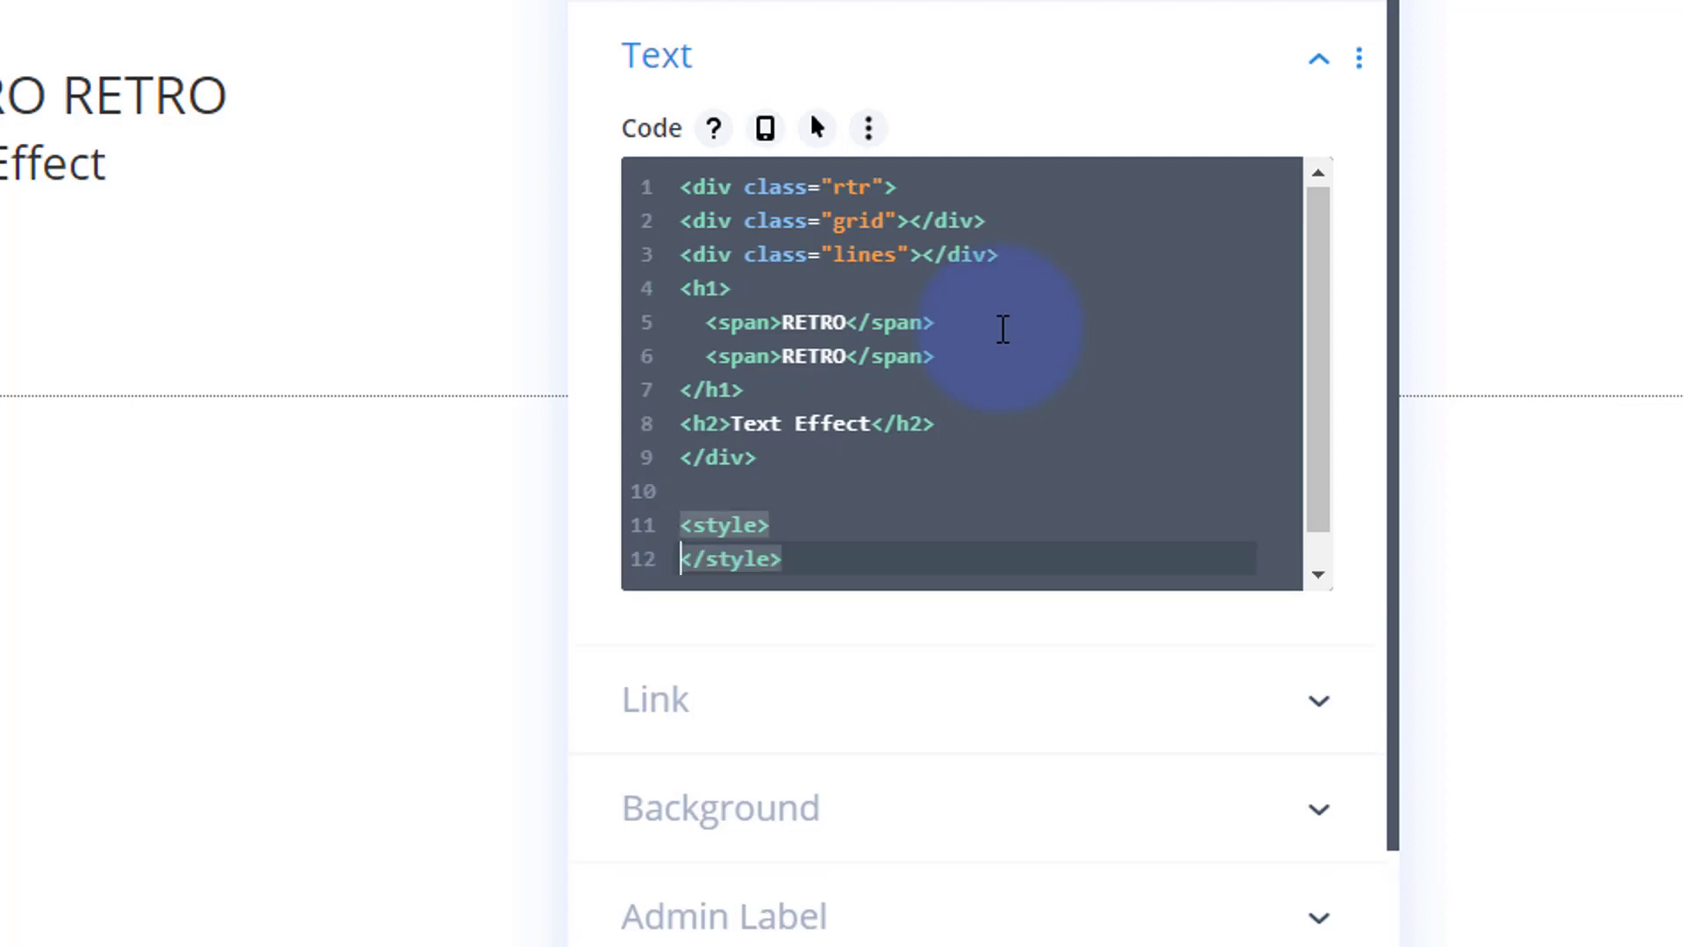
key(Return)
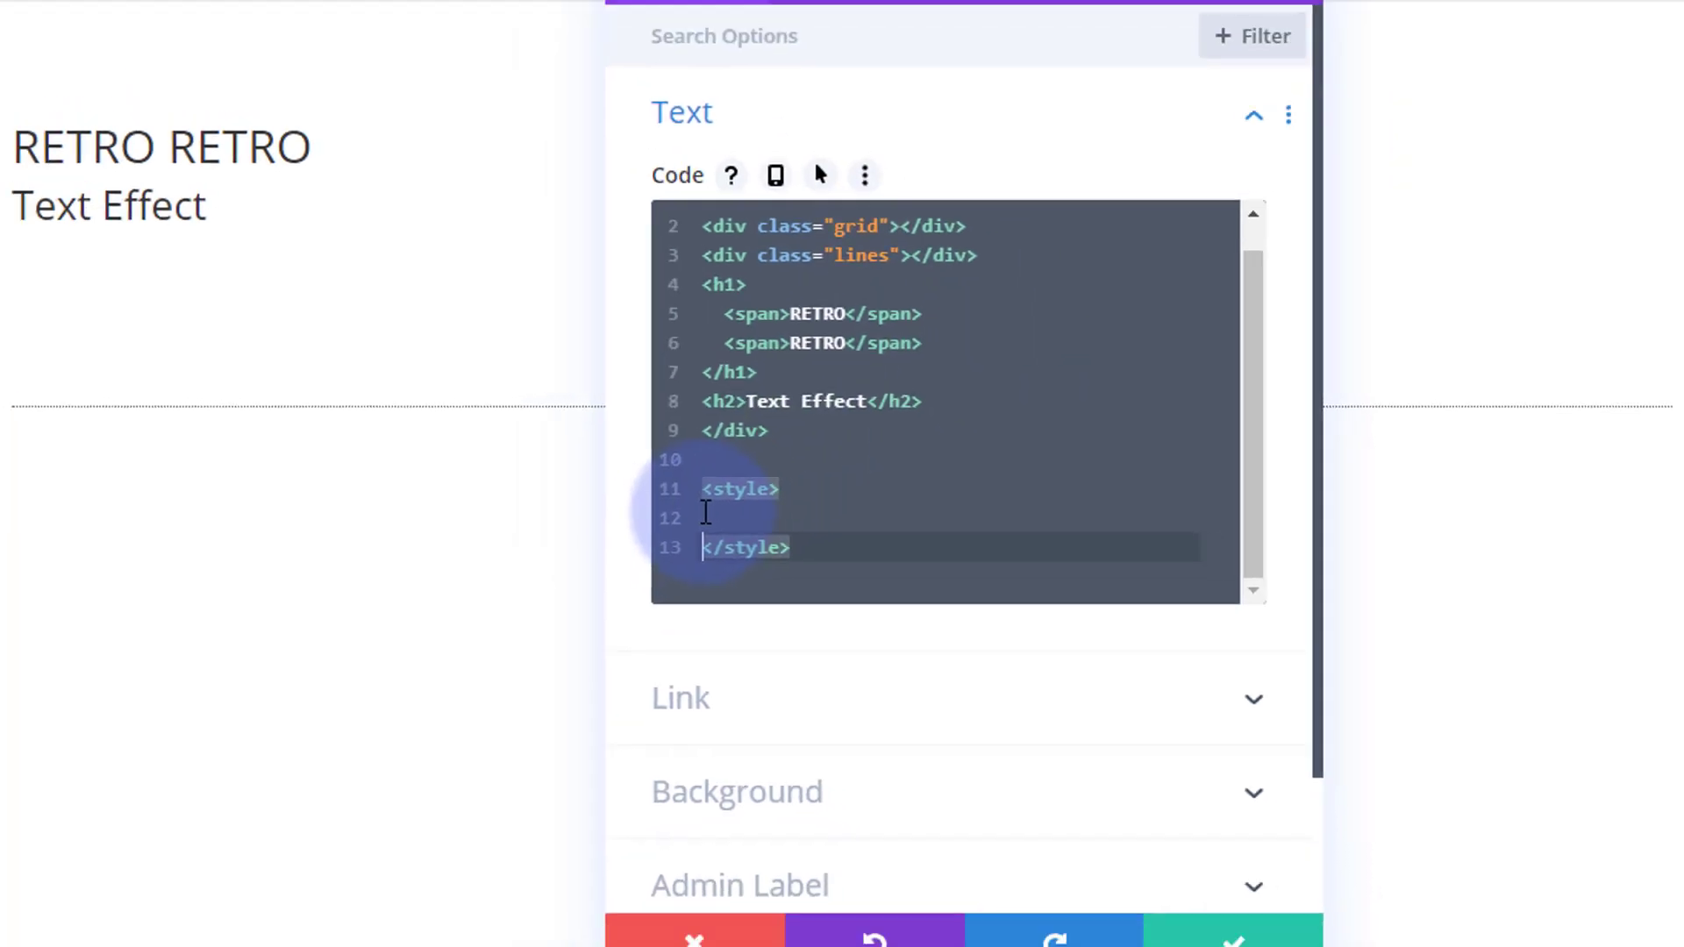
Paste the converted CSS between the style tags and move the Code Settings window off the banner preview
click(706, 517)
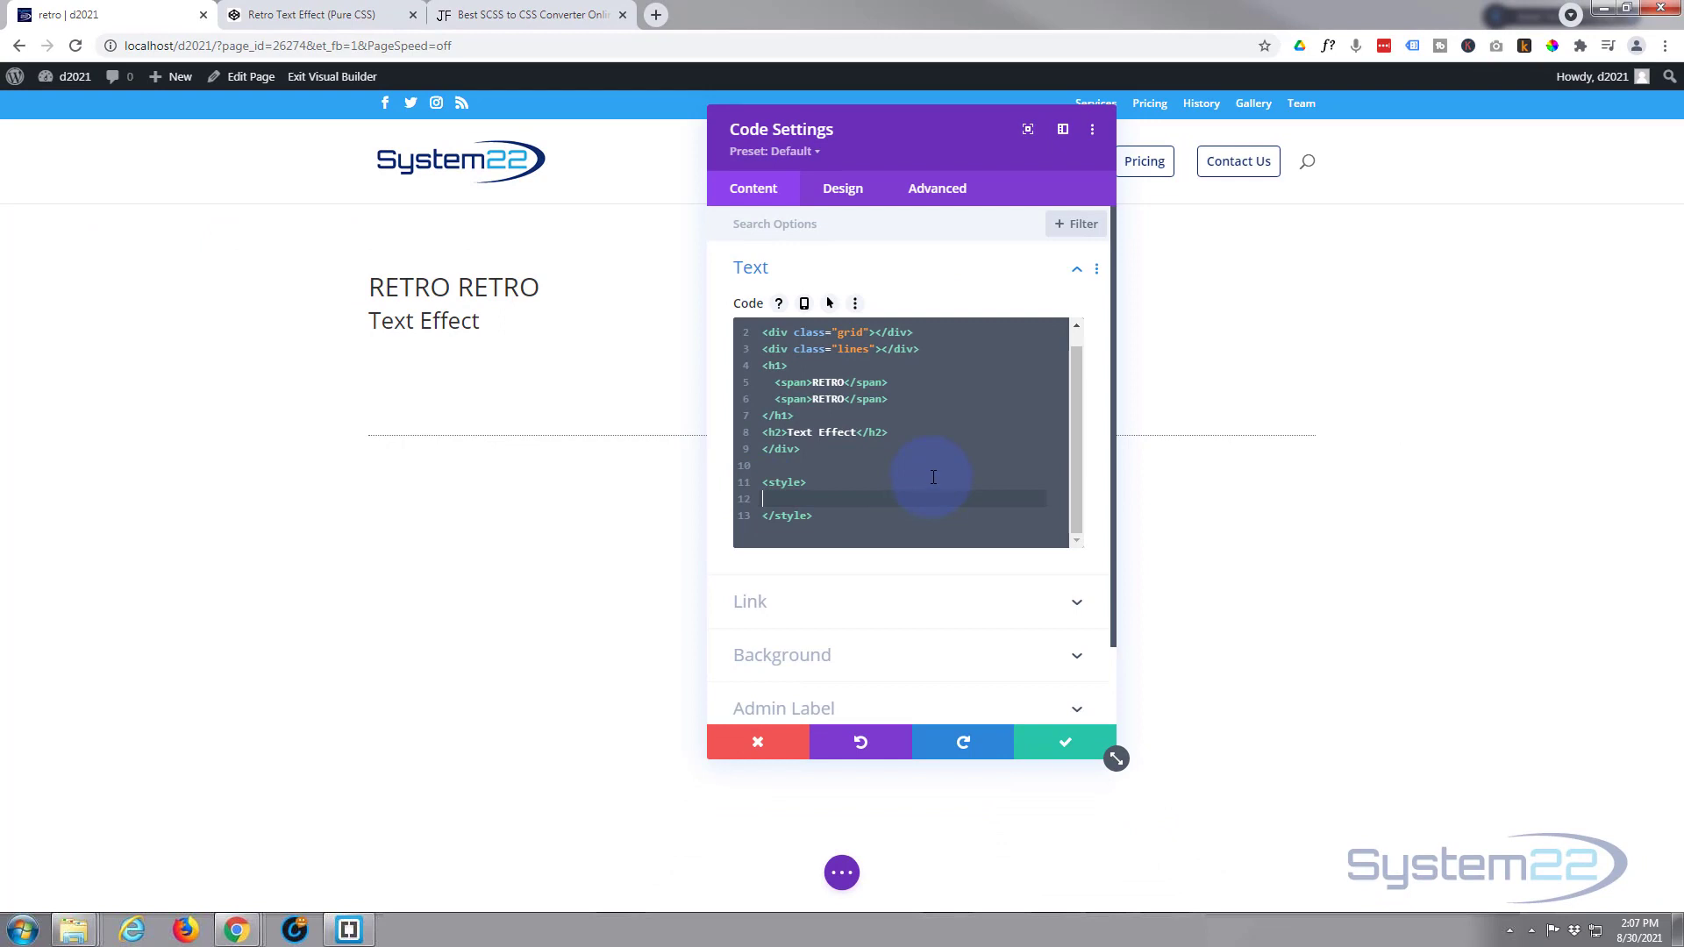
key(ctrl+v)
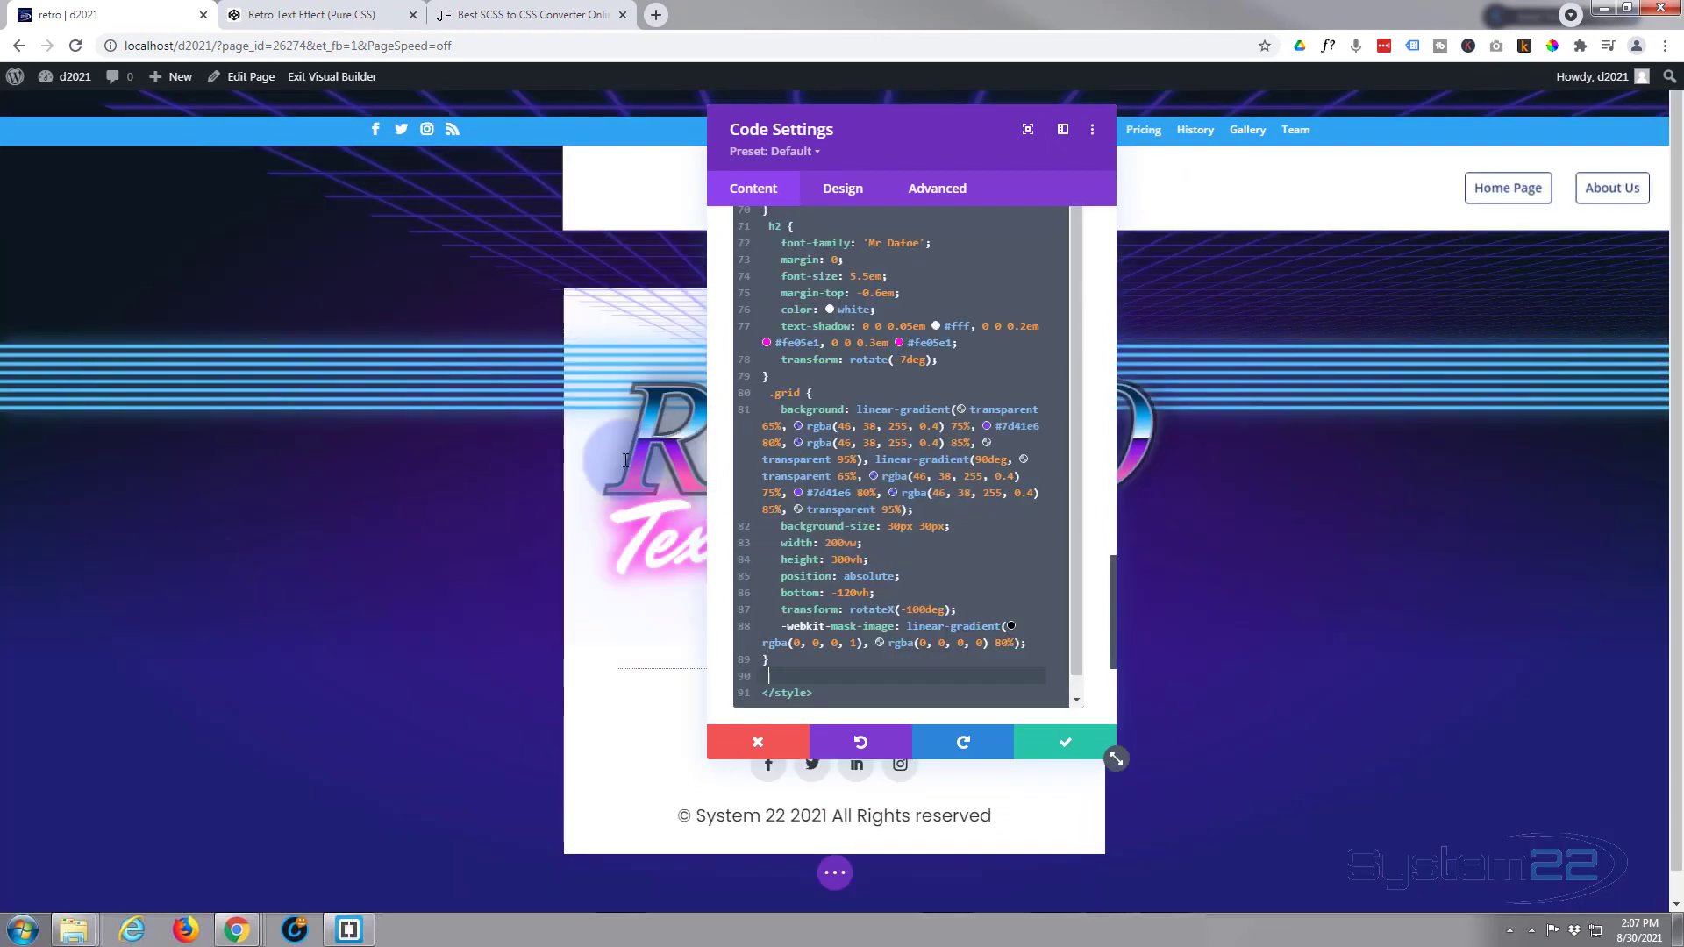
drag(941, 143, 1429, 184)
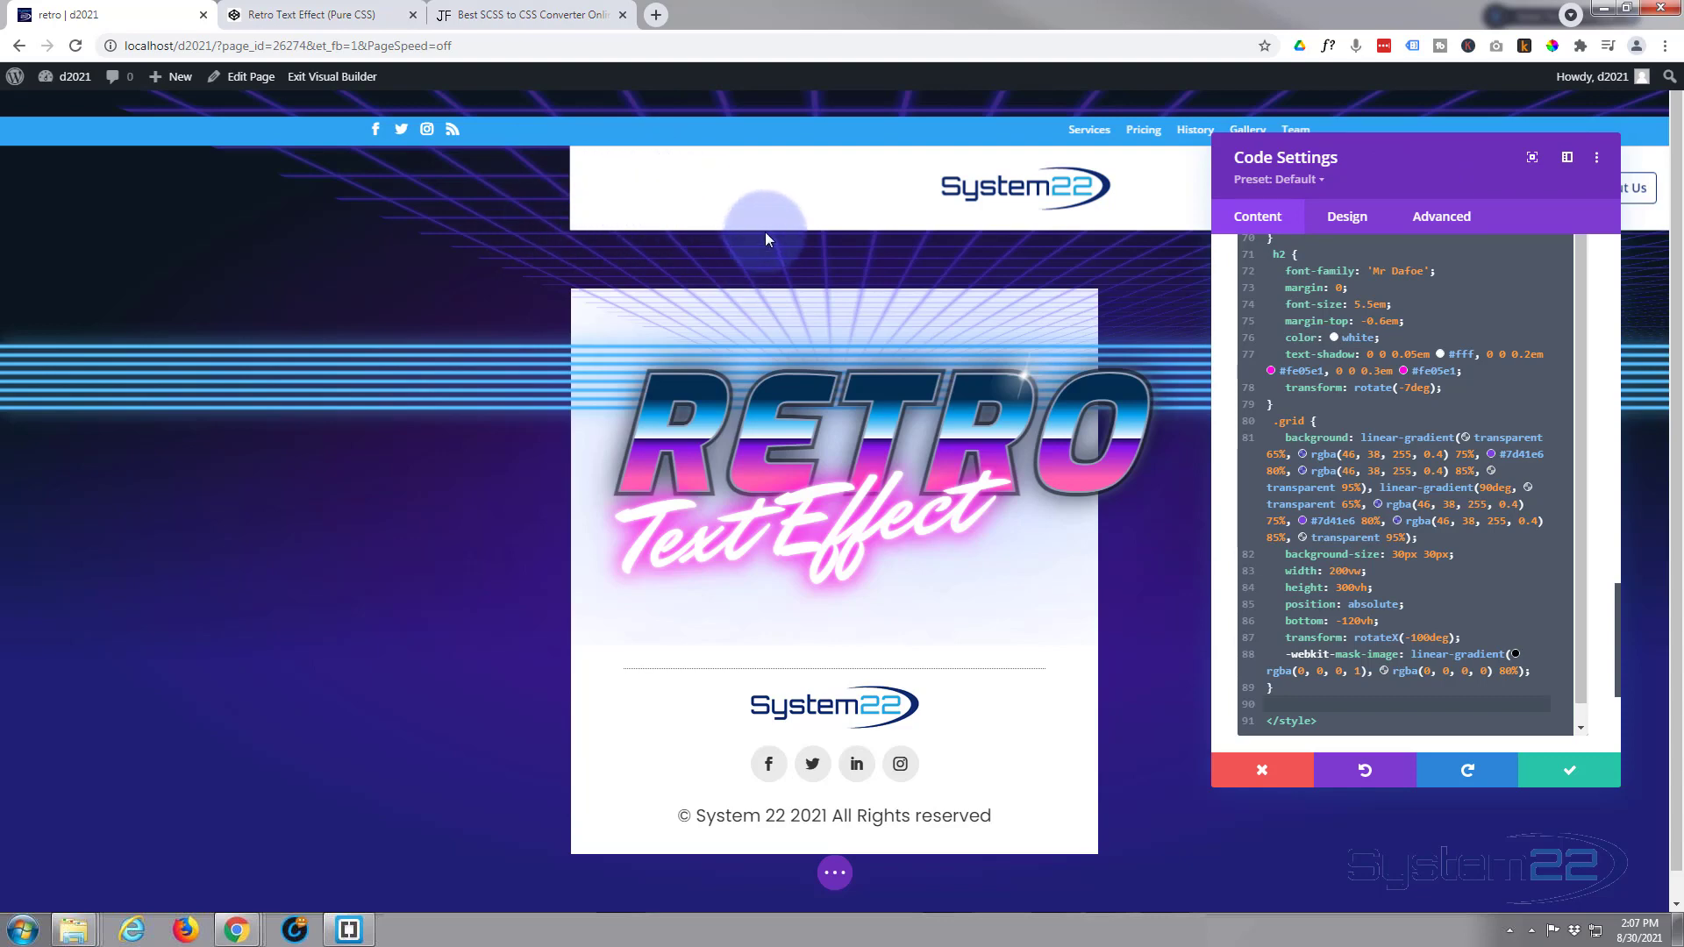
Delete the <div class="grid"></div> line from the module's HTML, including the empty line it leaves
scroll(1384, 370, up, 10)
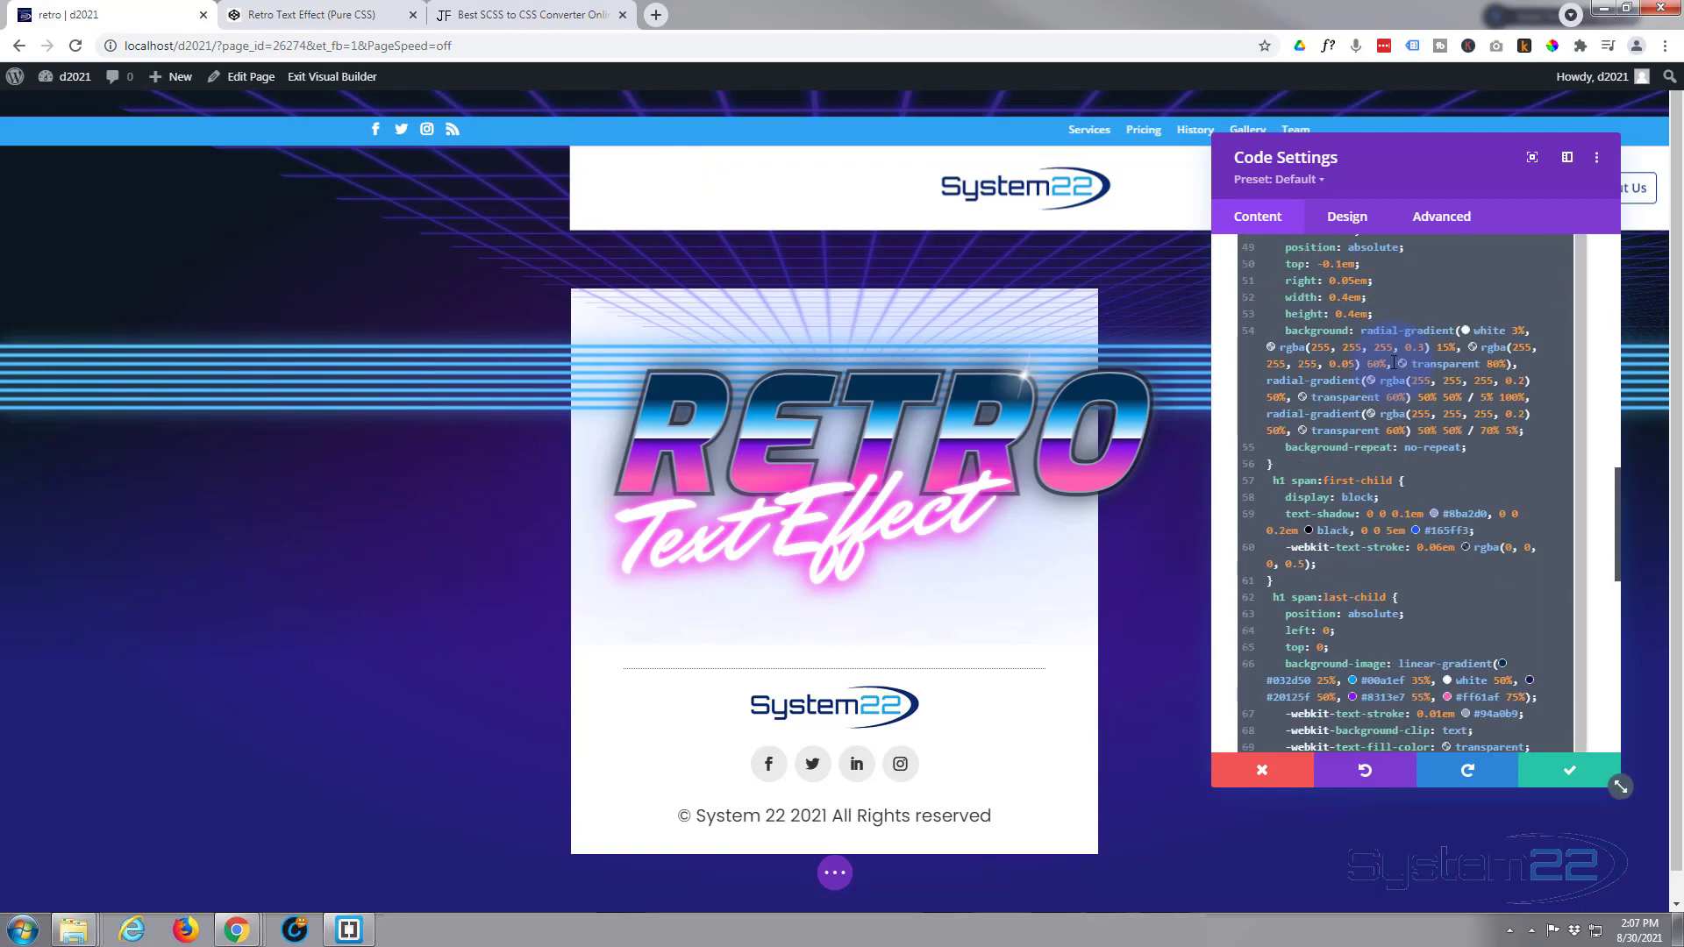
scroll(1393, 360, up, 5)
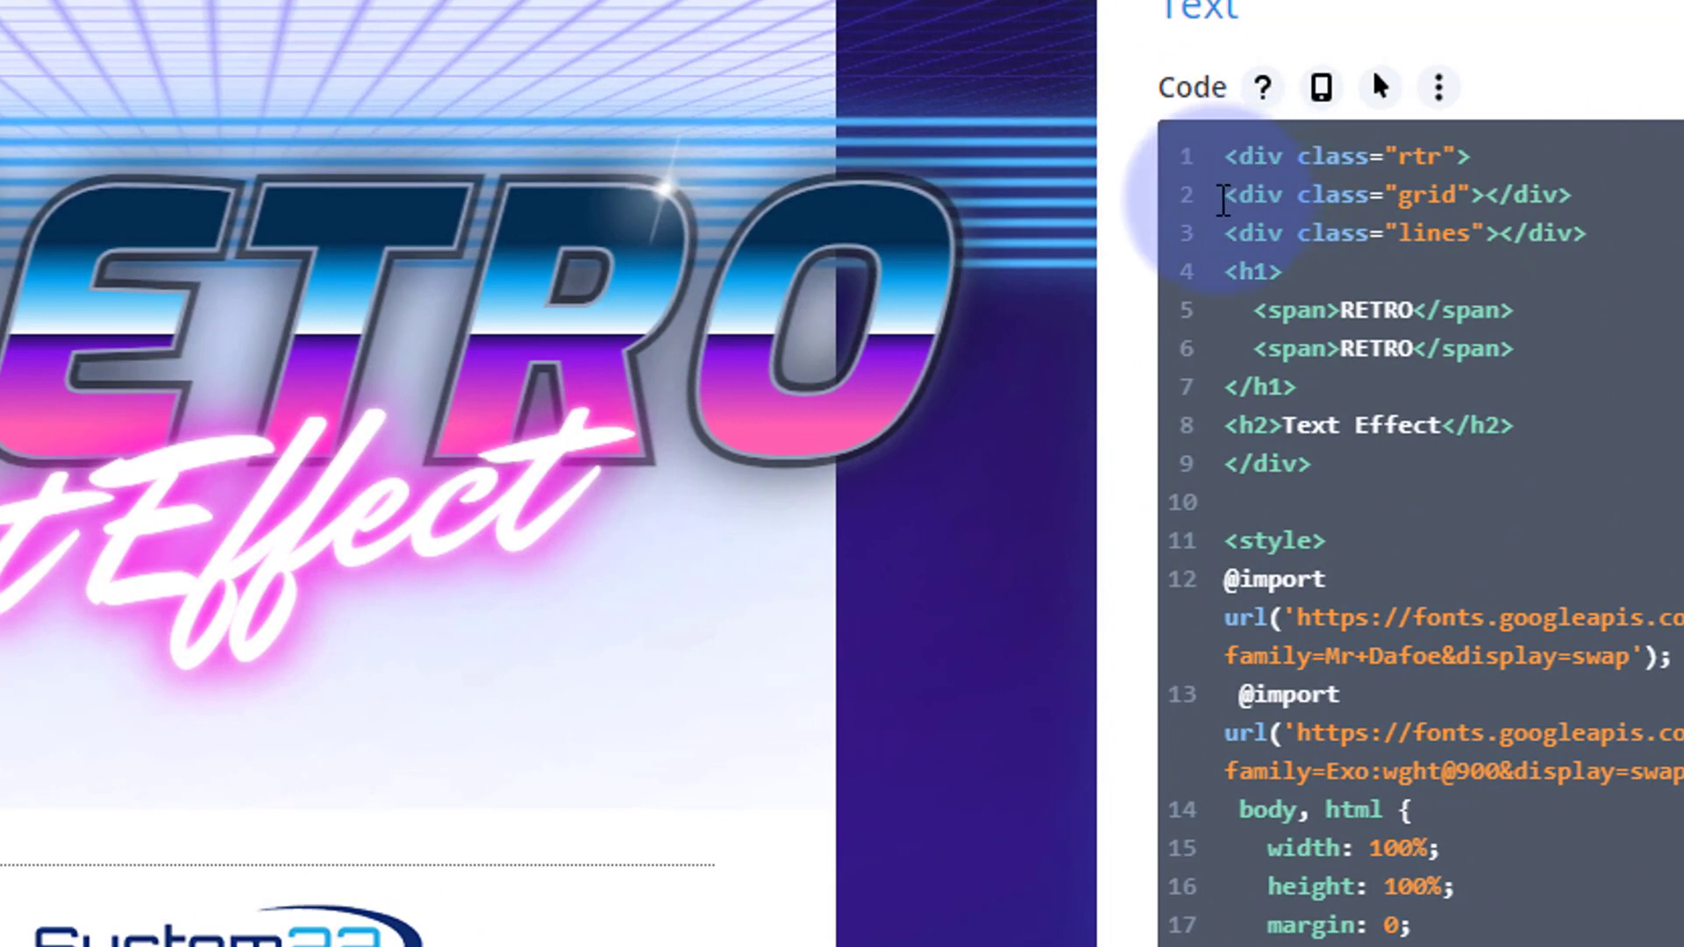
click(1295, 200)
drag(1295, 200, 1576, 200)
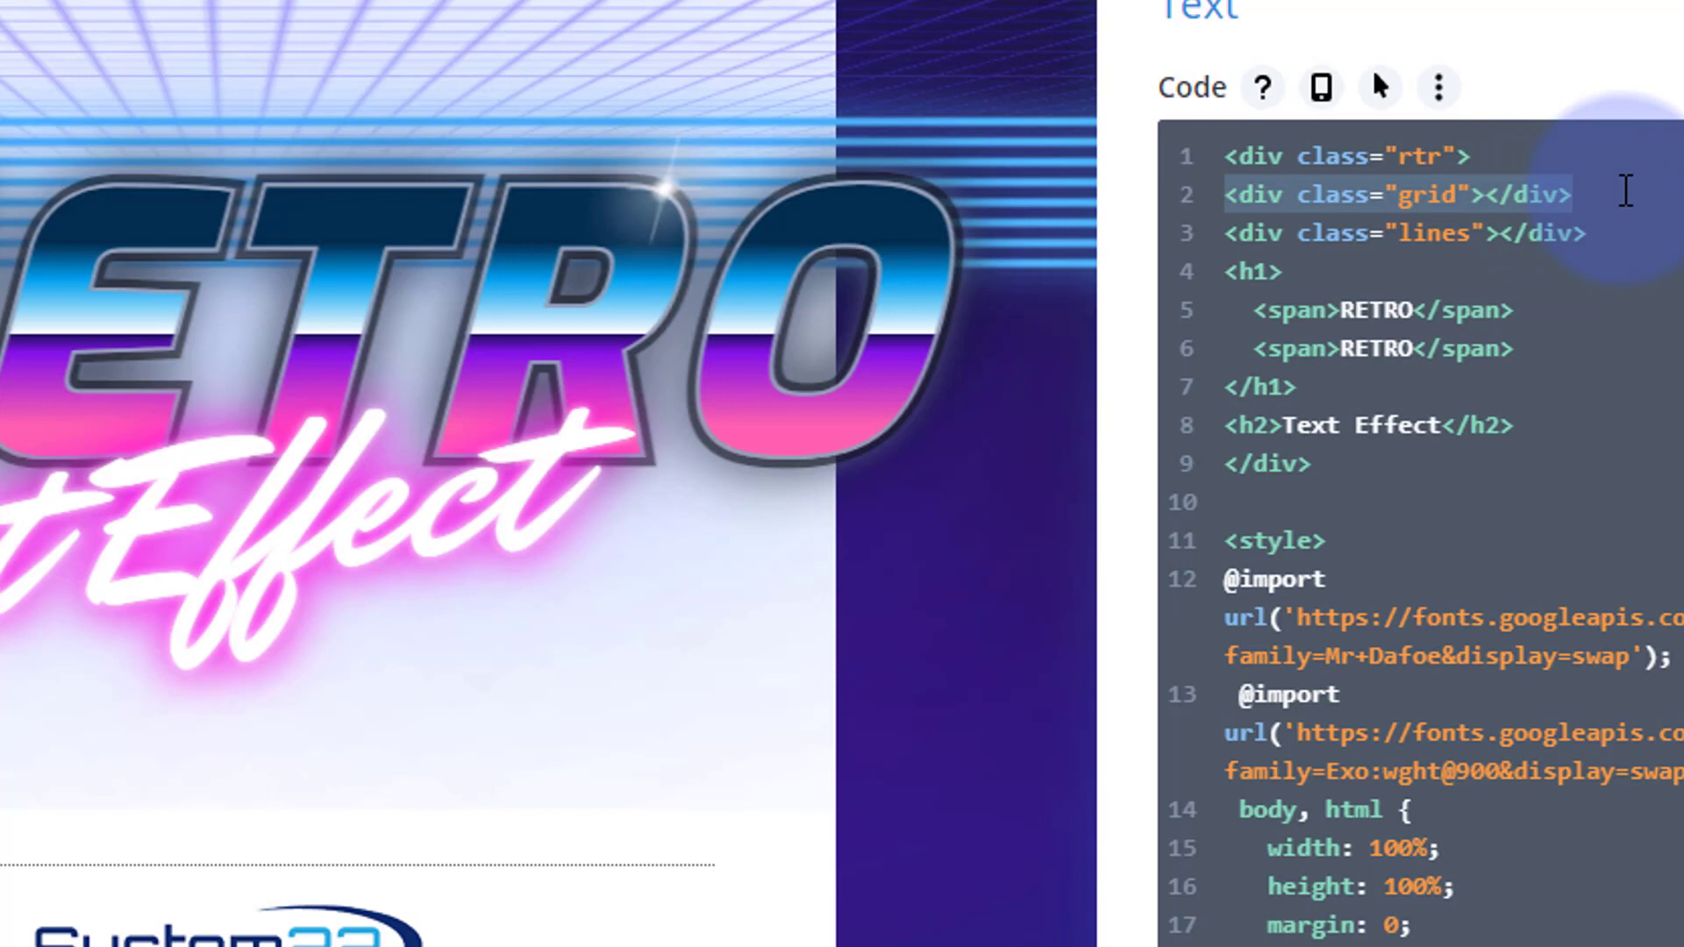
key(BackSpace)
click(1493, 162)
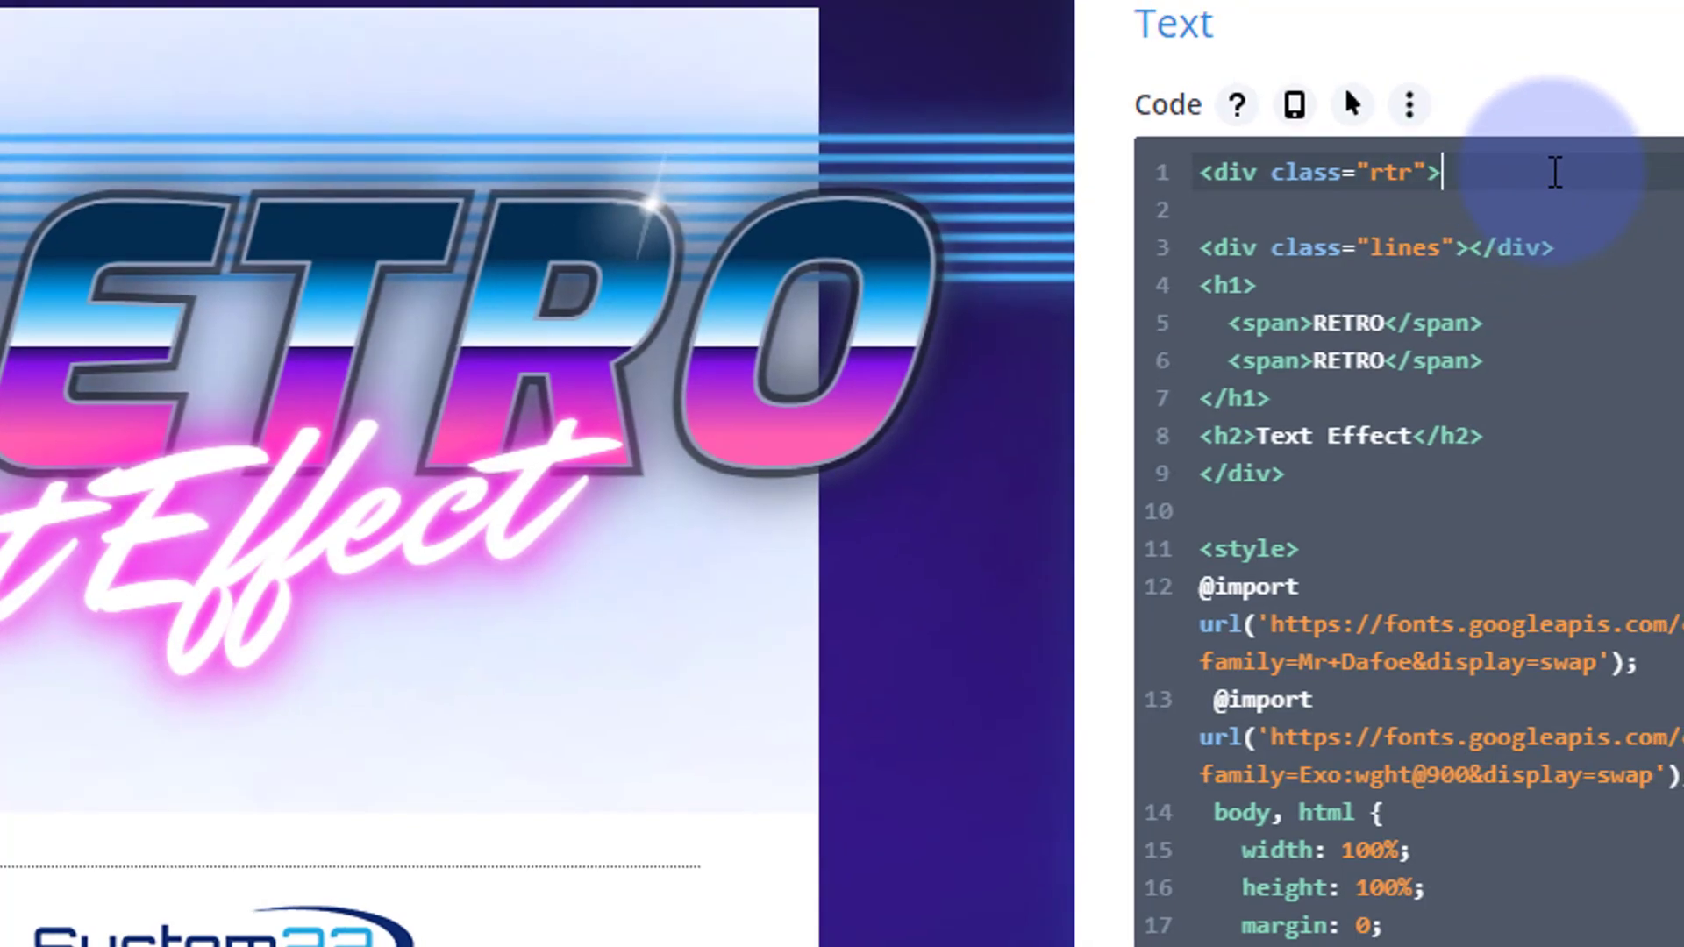
key(Delete)
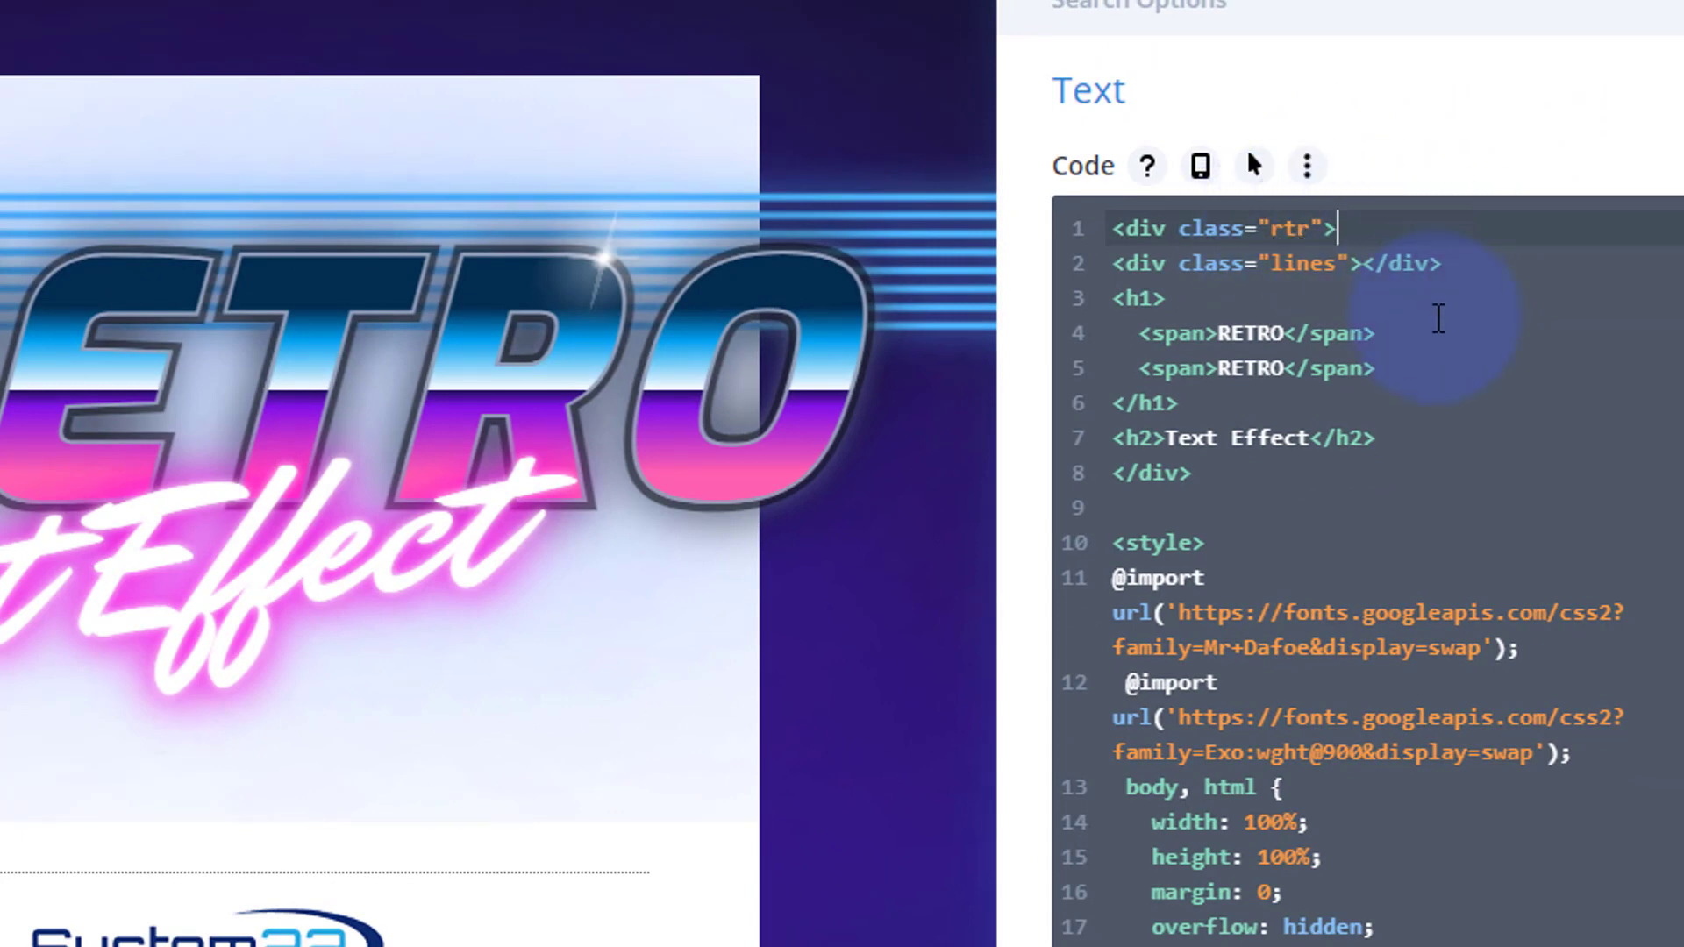
Delete the whole "body, html" rule from the CSS below the font imports
scroll(1430, 317, down, 1)
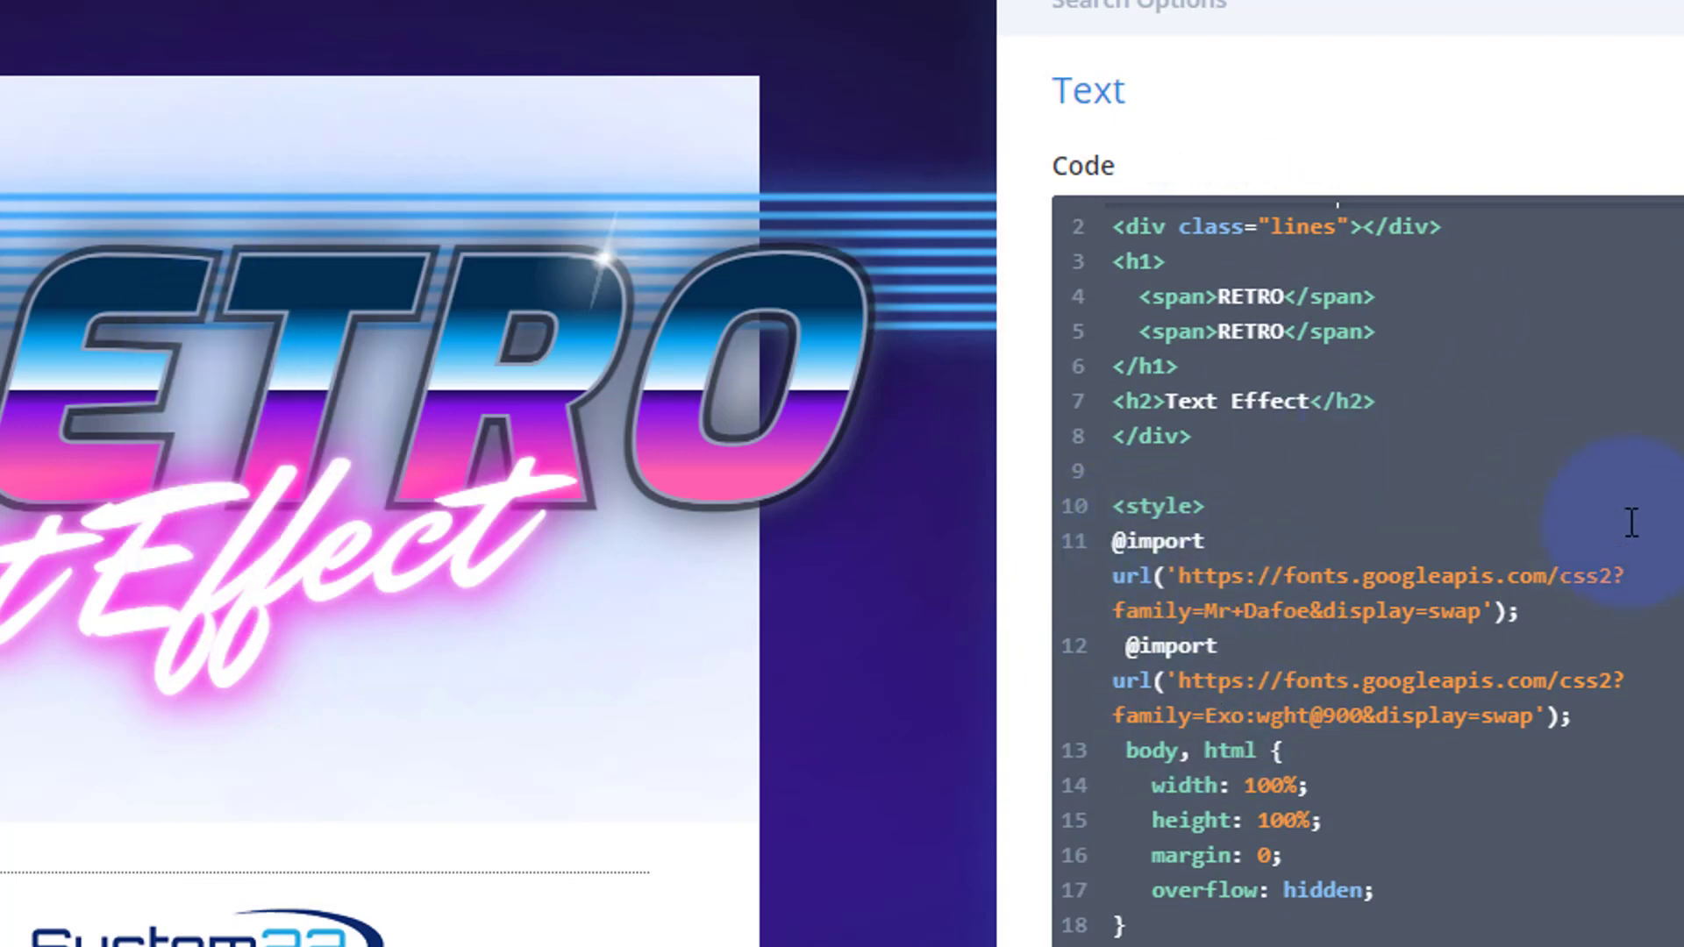
click(1546, 517)
scroll(1550, 521, down, 4)
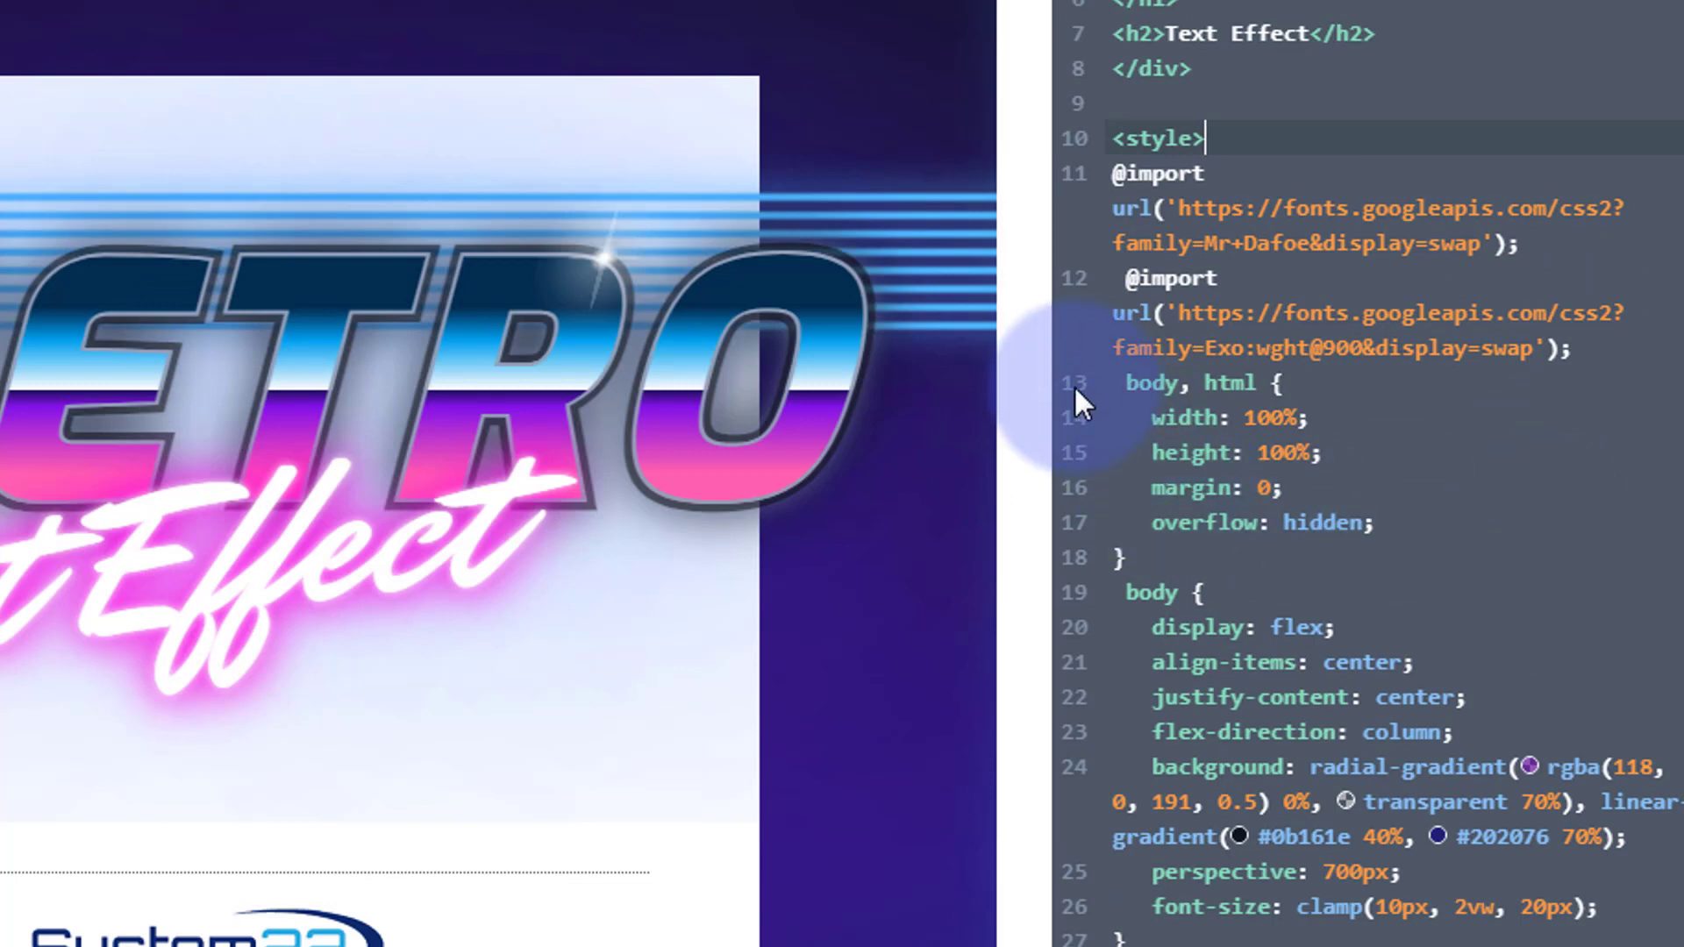
drag(1122, 384, 1192, 549)
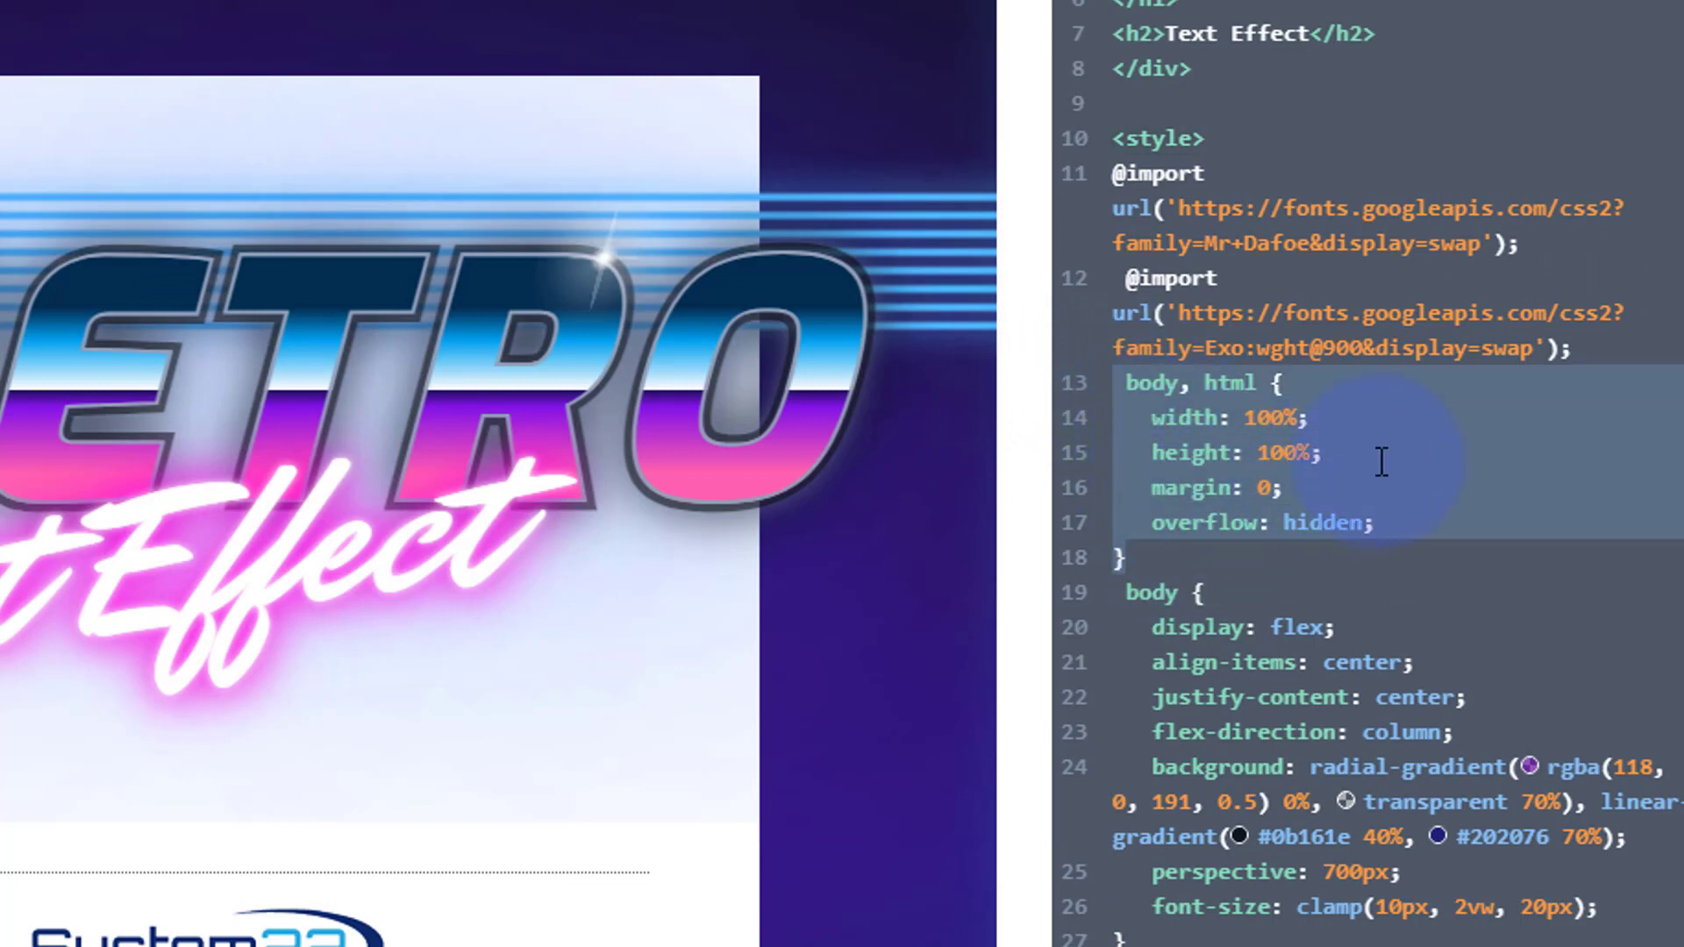
key(Delete)
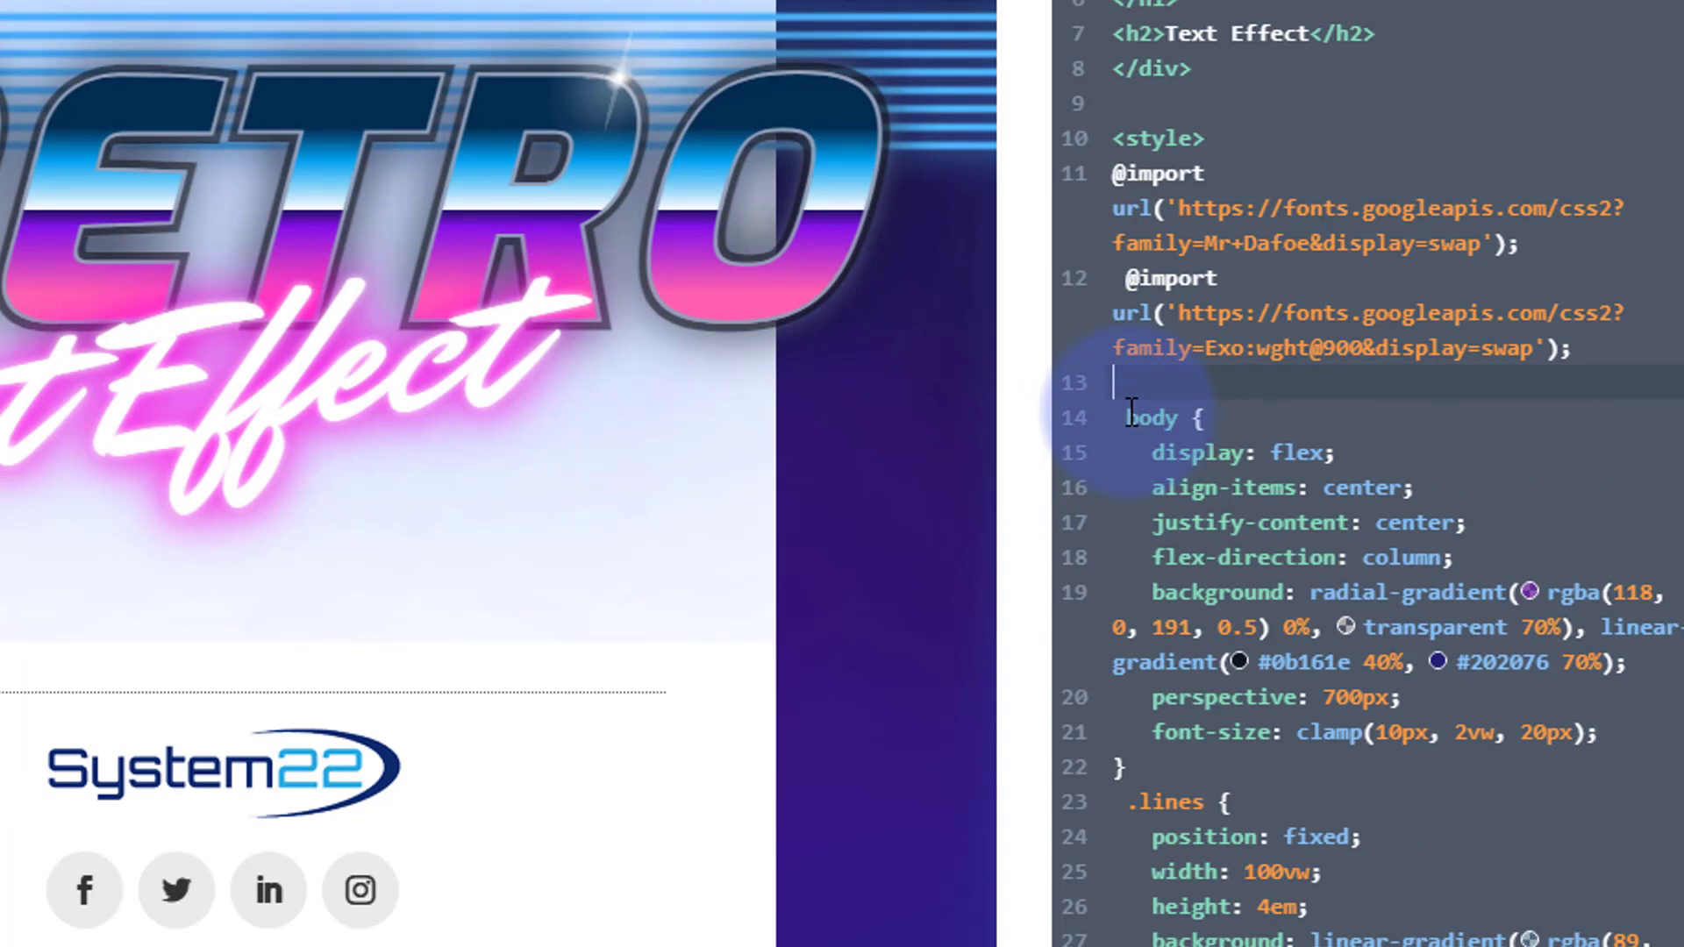
scroll(1206, 300, up, 1)
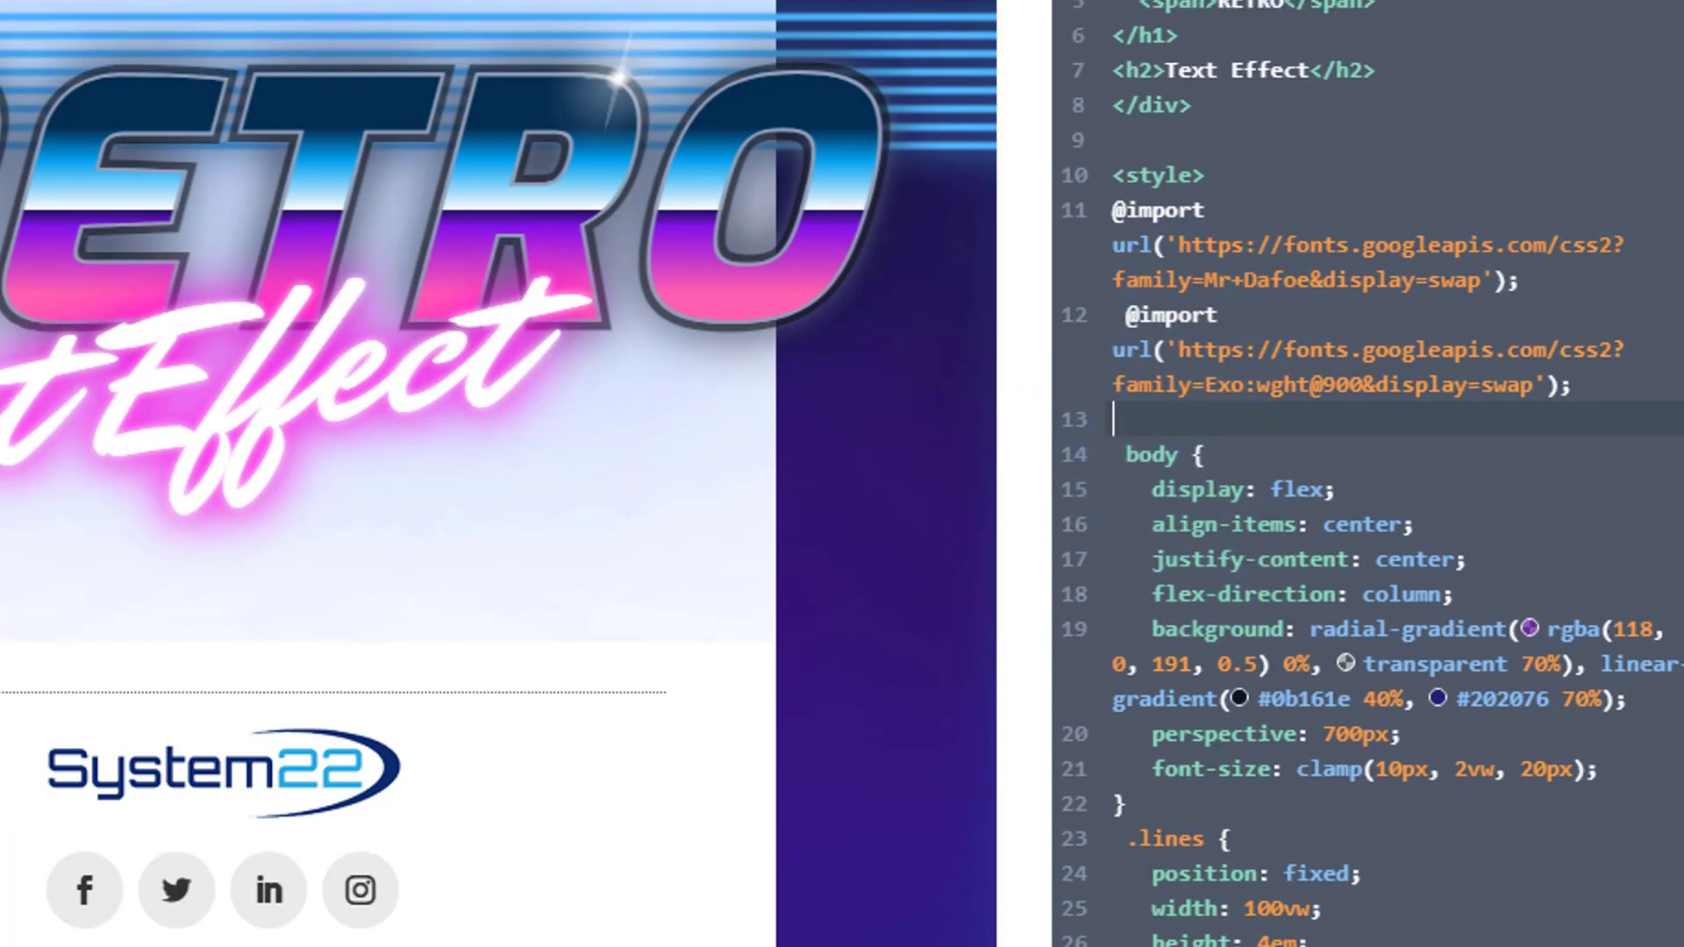
scroll(1334, 211, up, 5)
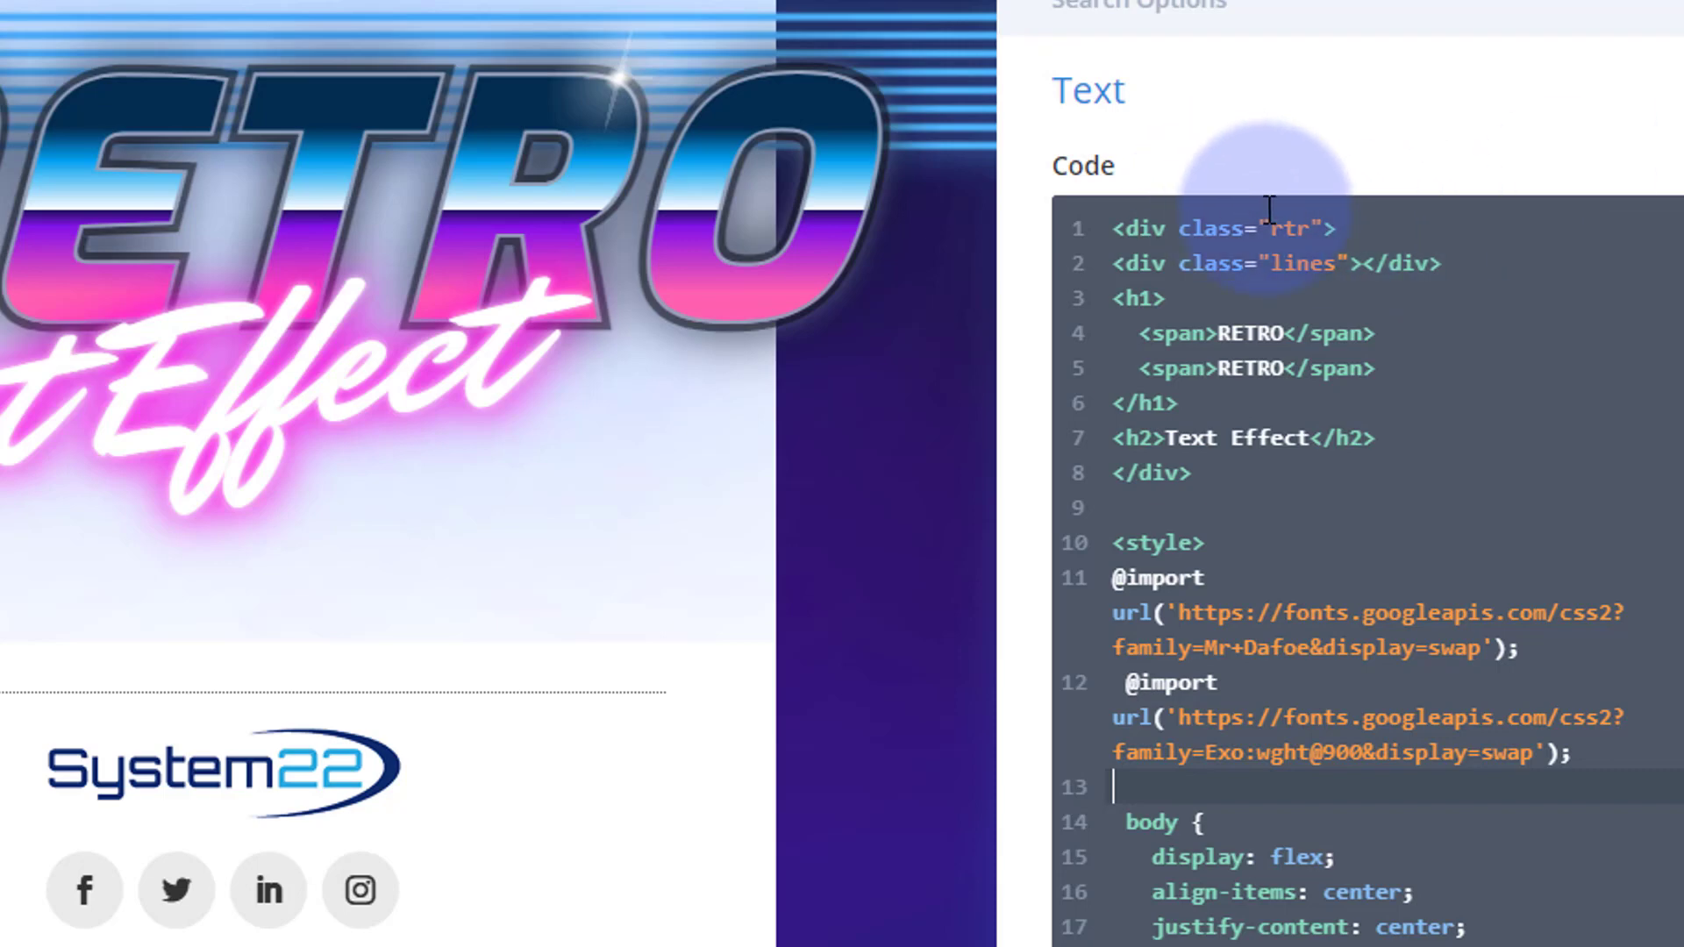
Change the body selector of the CSS rule below the font imports to .rtr
scroll(1368, 474, down, 8)
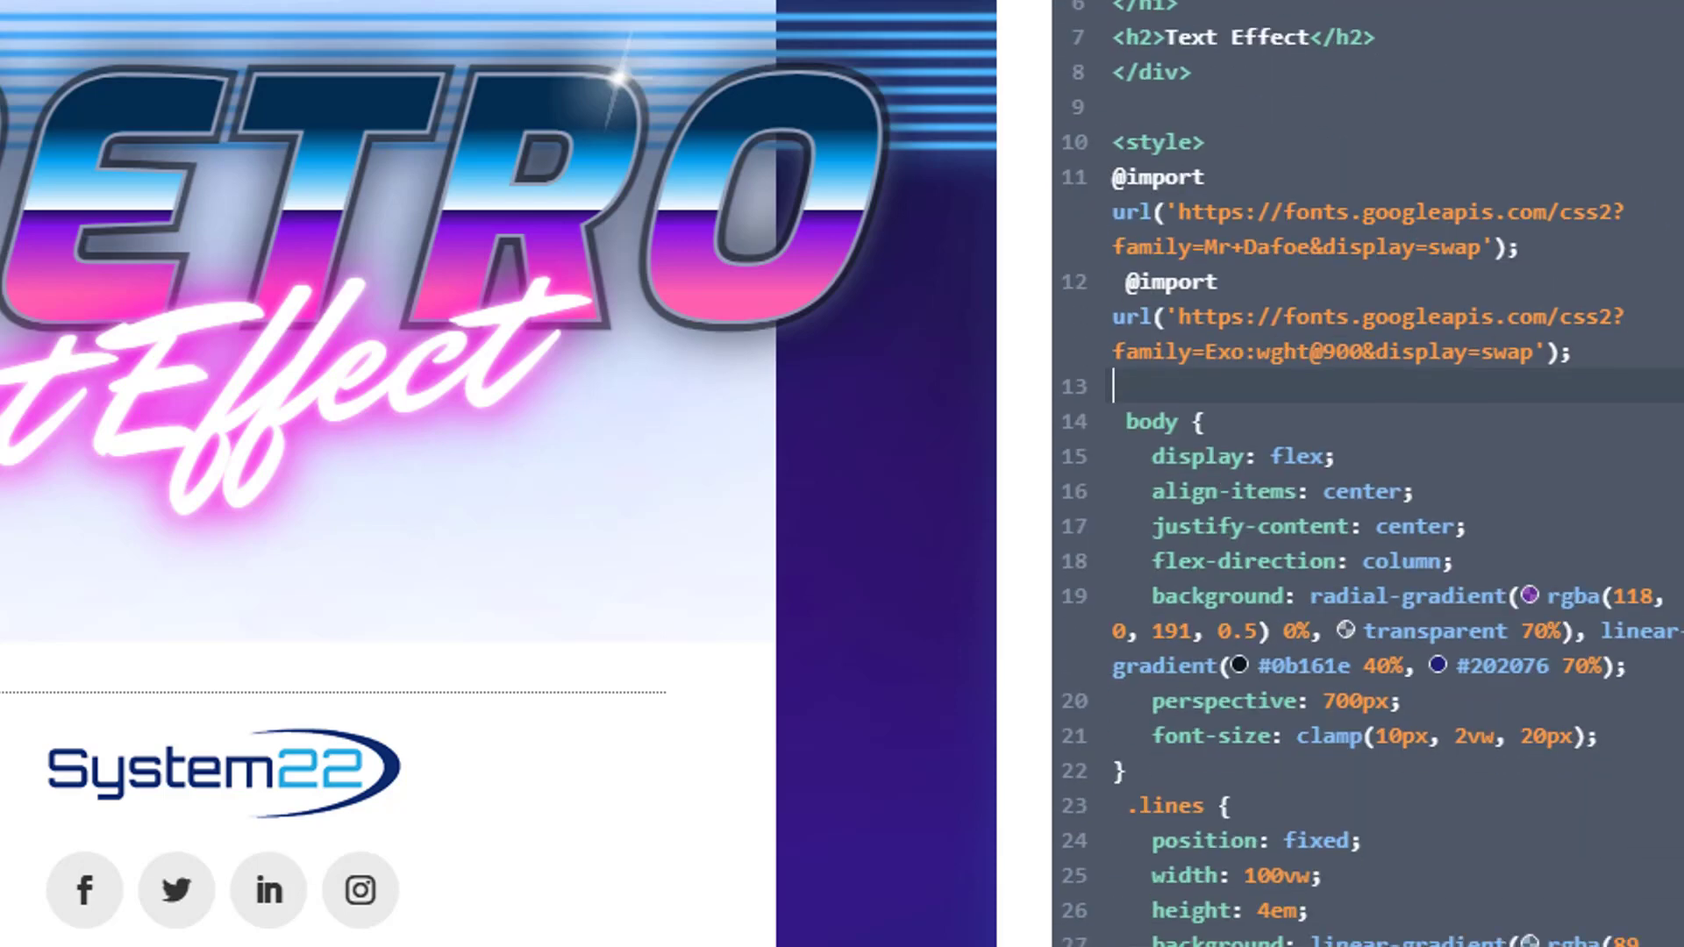
double_click(1176, 195)
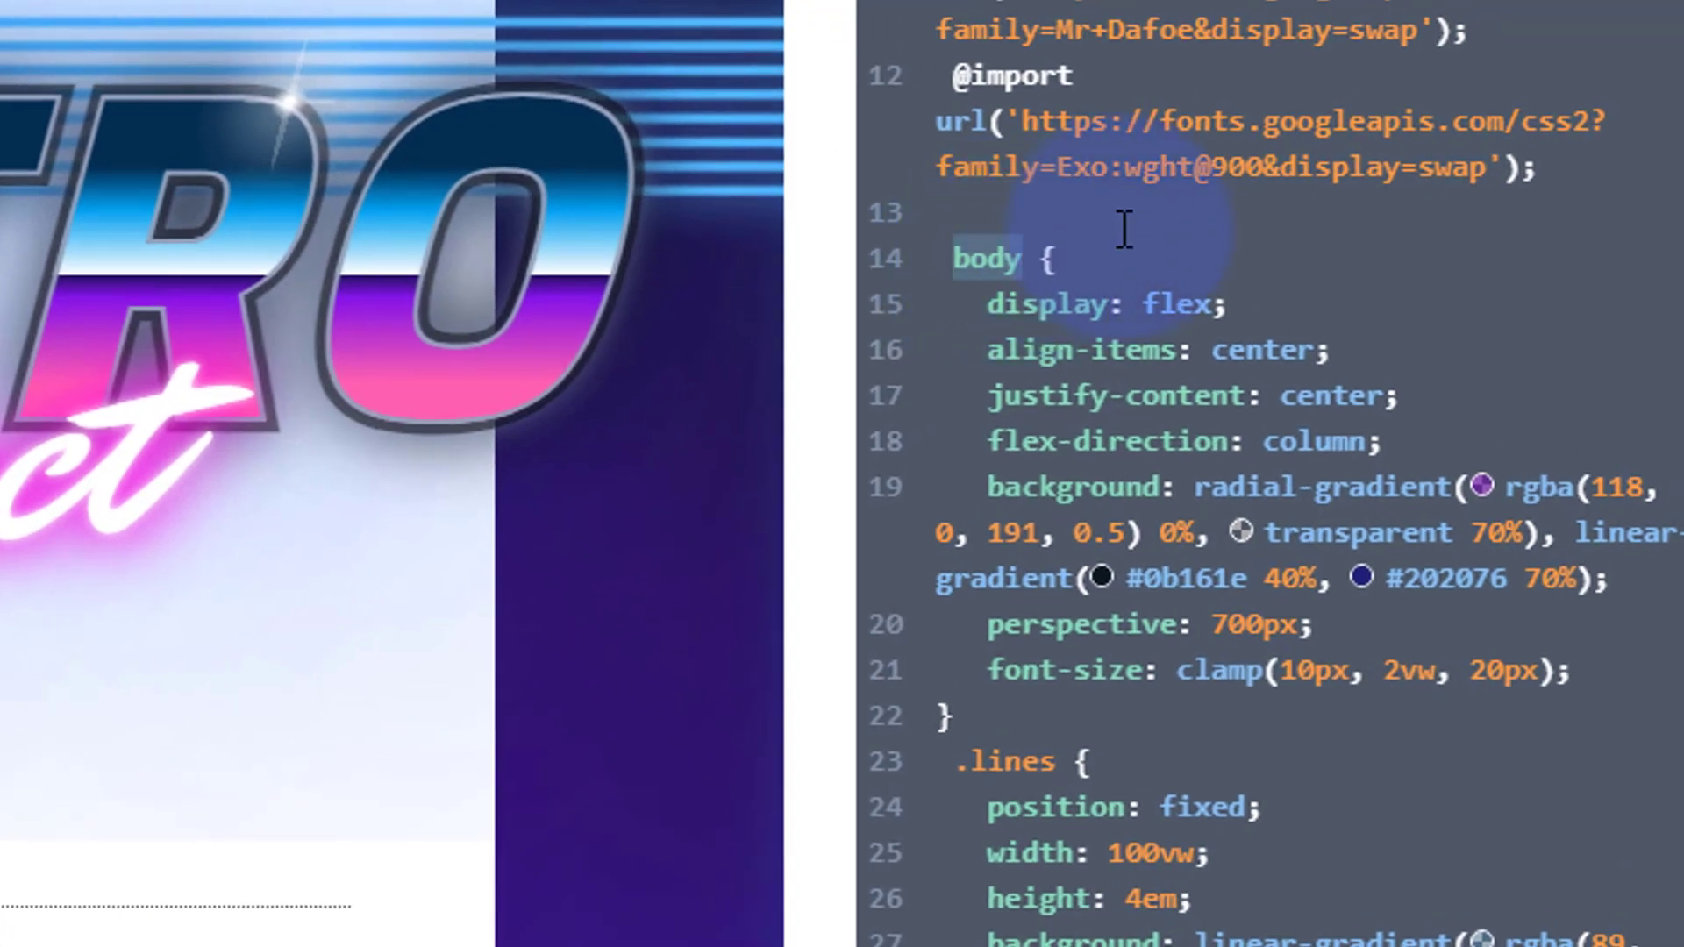
text(.rtr)
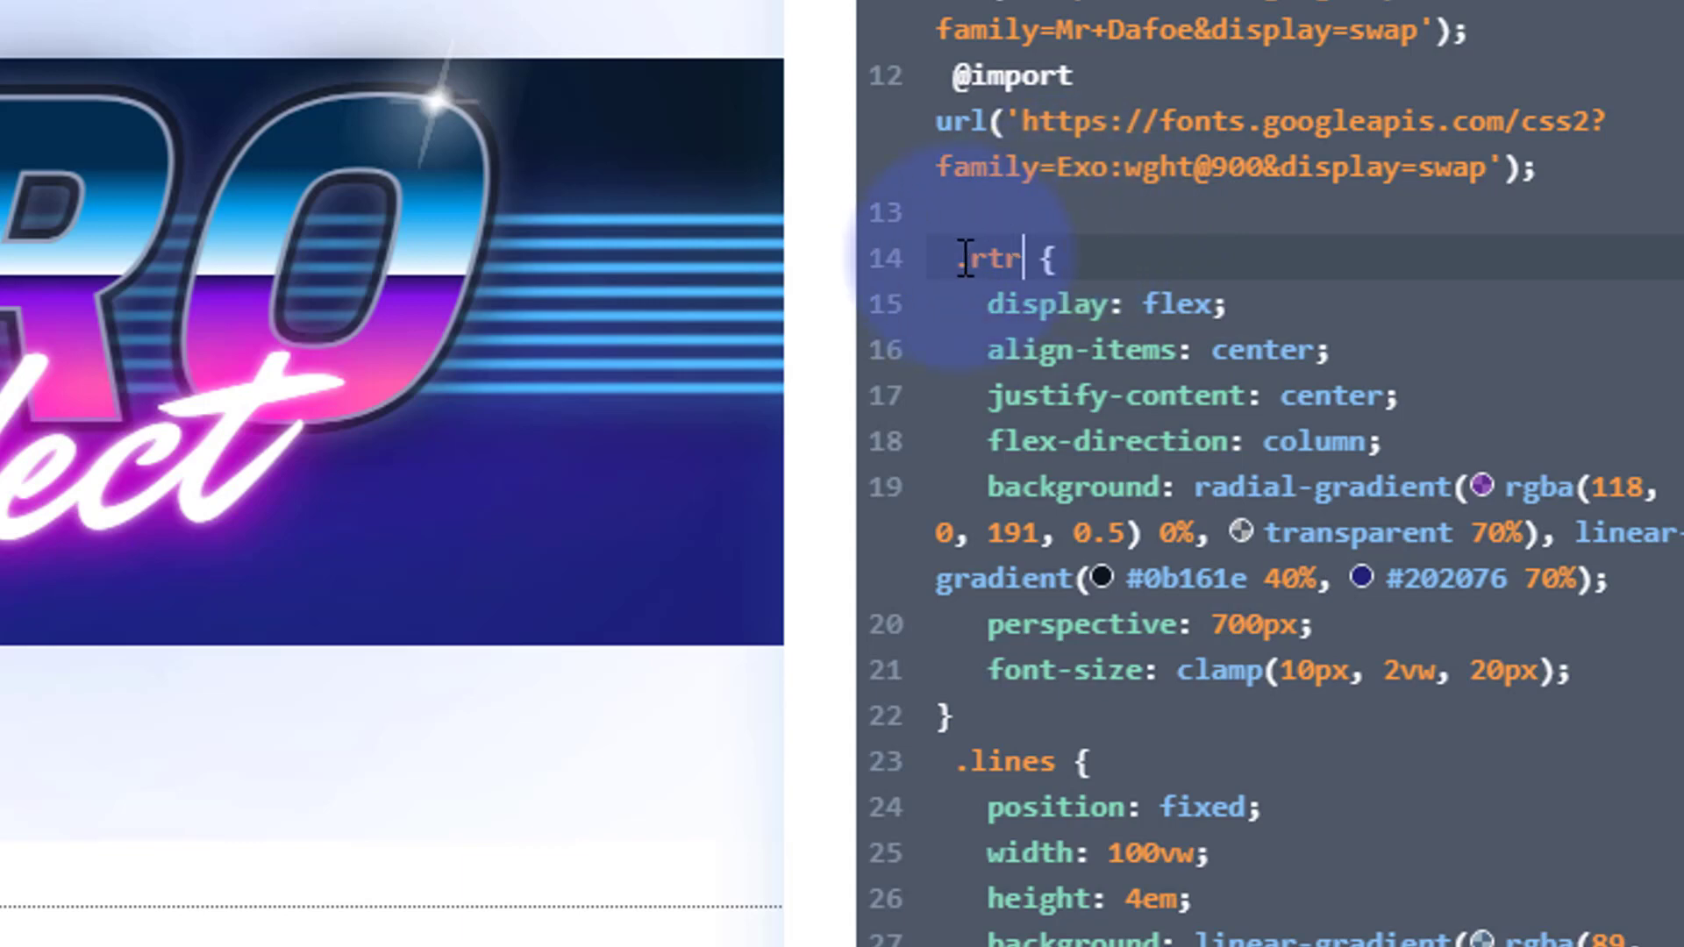
Copy the .rtr selector with its trailing space and prefix the h1 and h1::after selectors with it
drag(958, 259, 1040, 259)
key(ctrl+c)
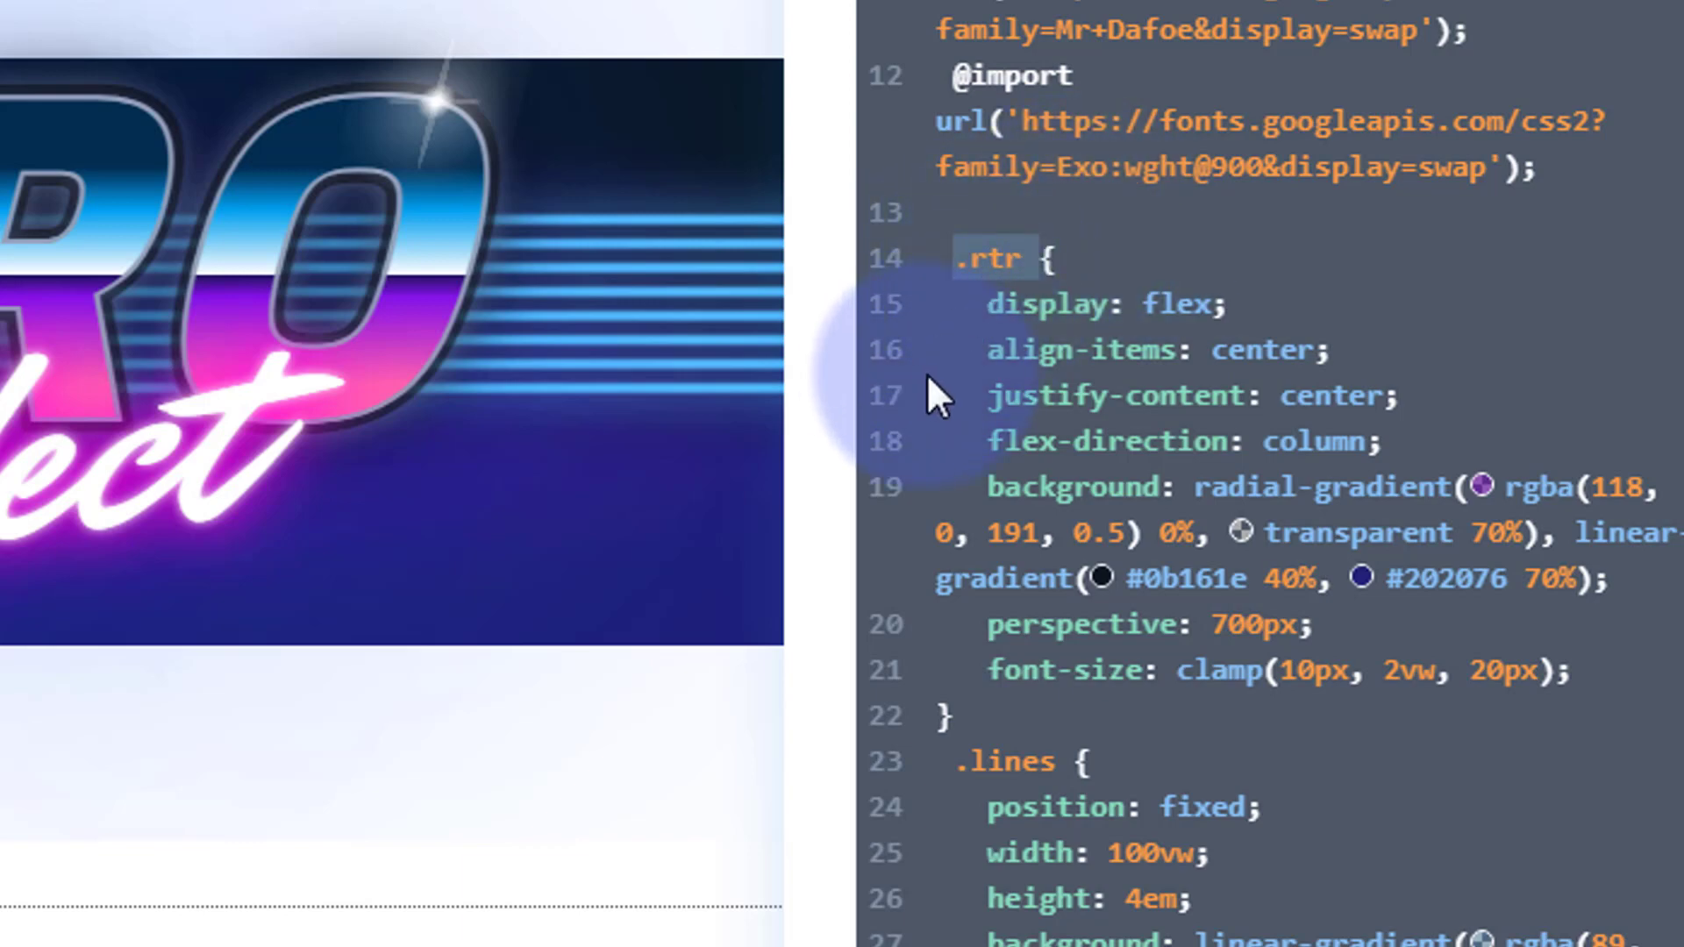
scroll(934, 372, down, 1)
scroll(964, 370, down, 7)
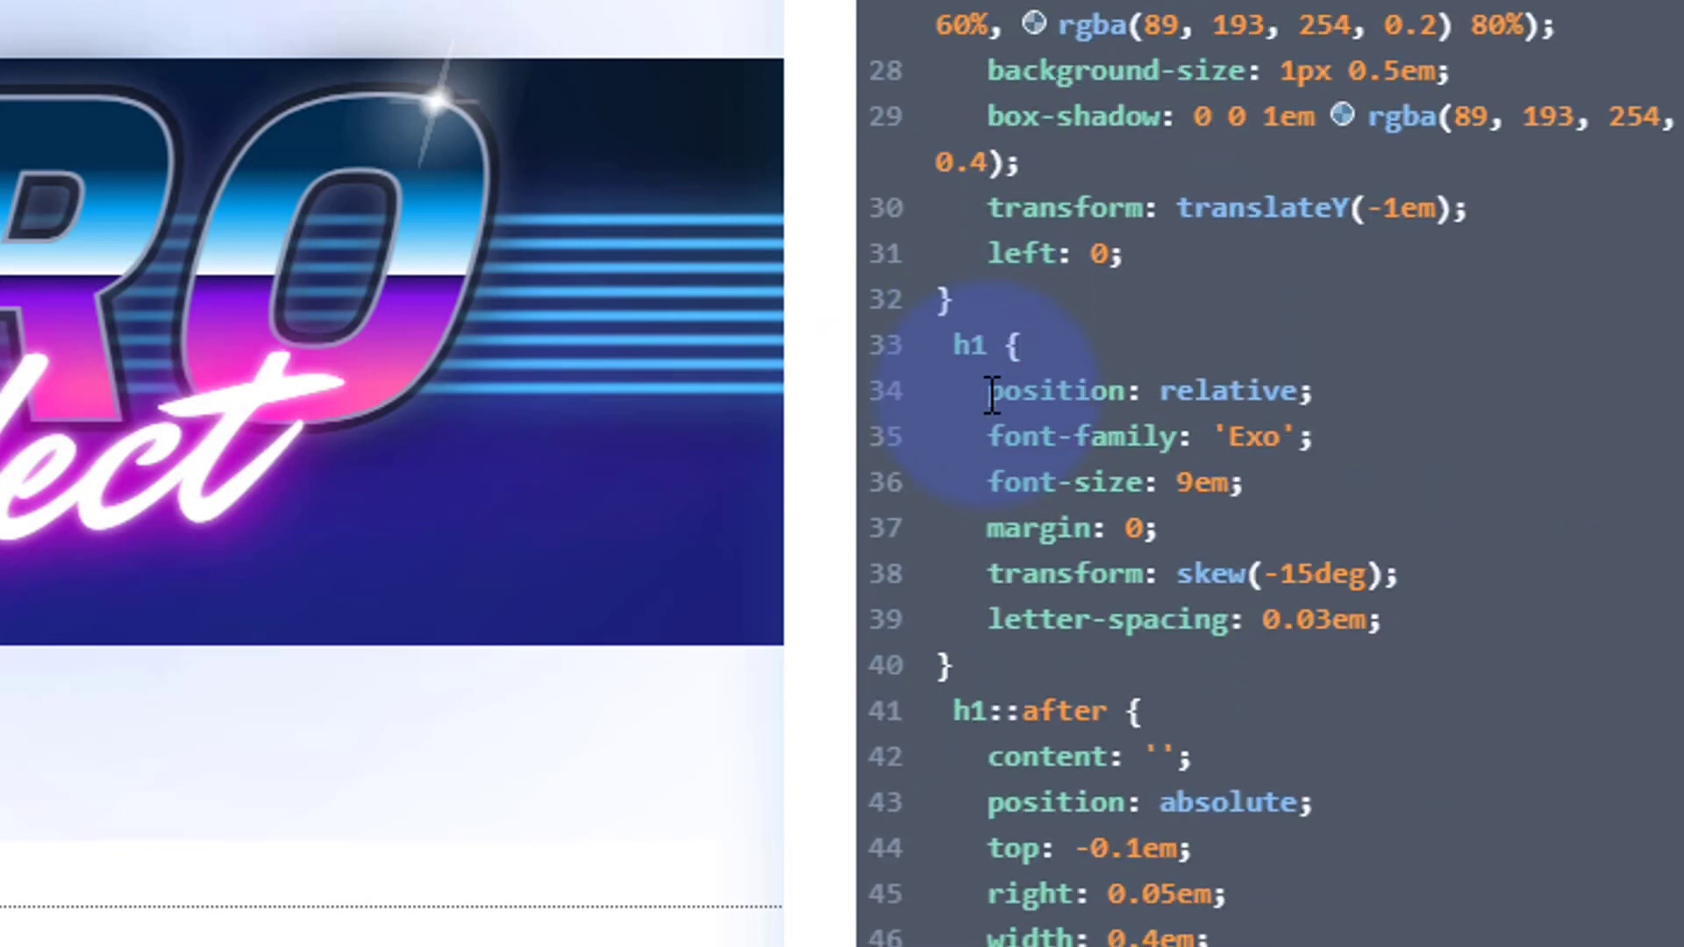
click(953, 346)
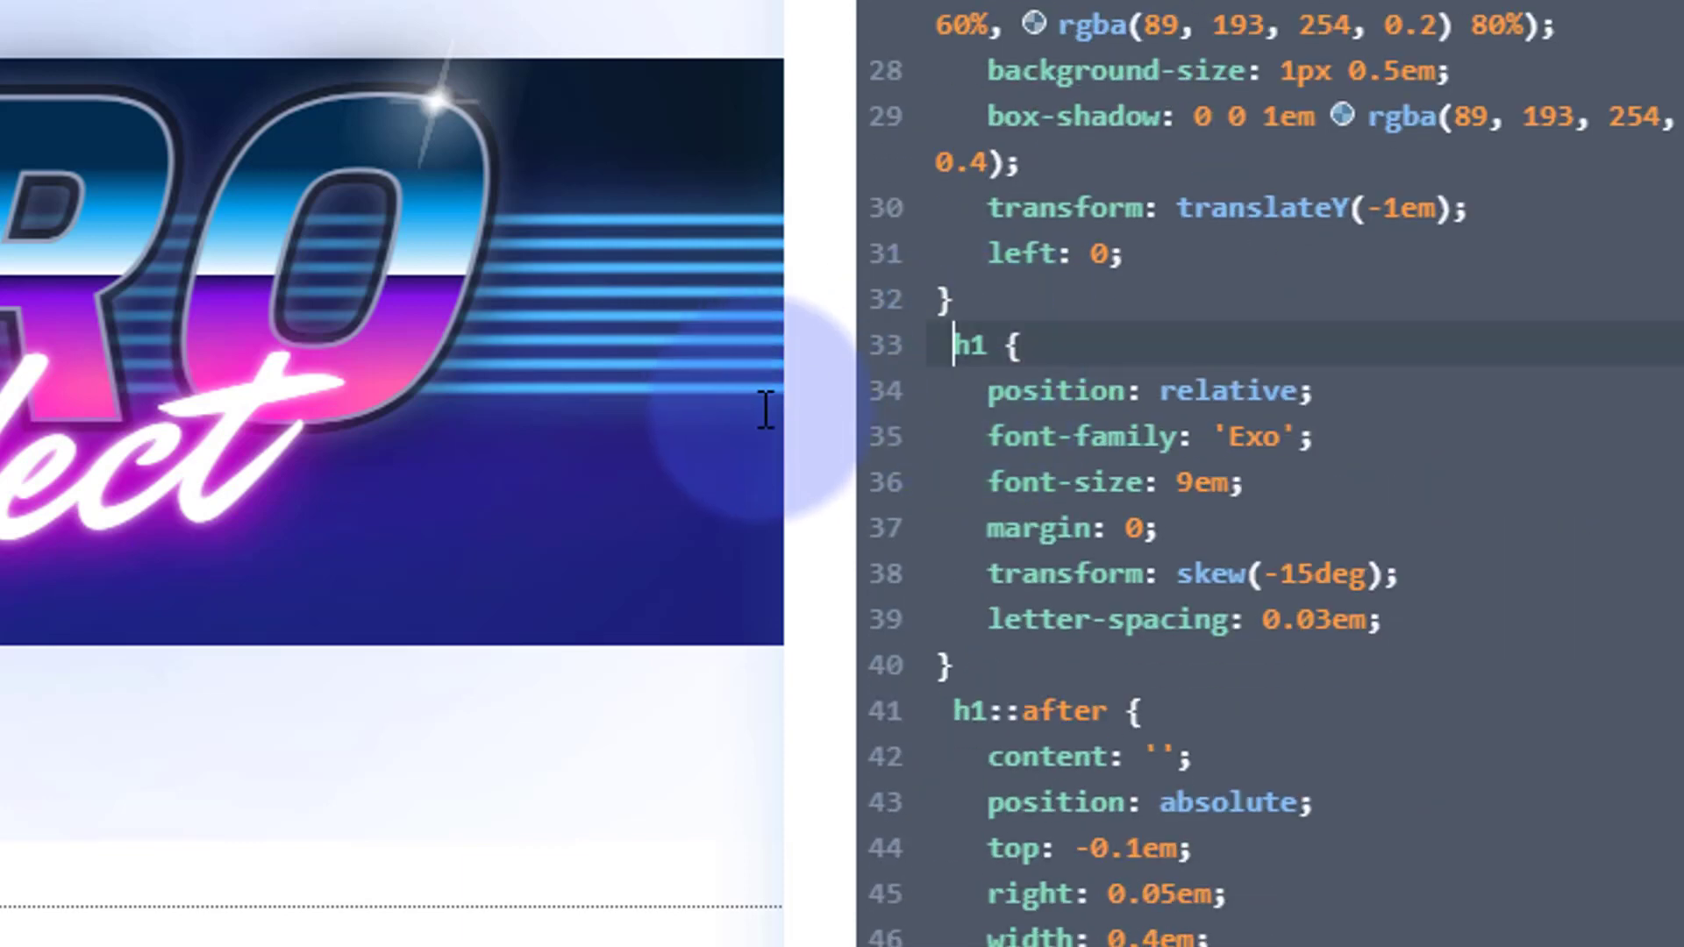
key(ctrl+v)
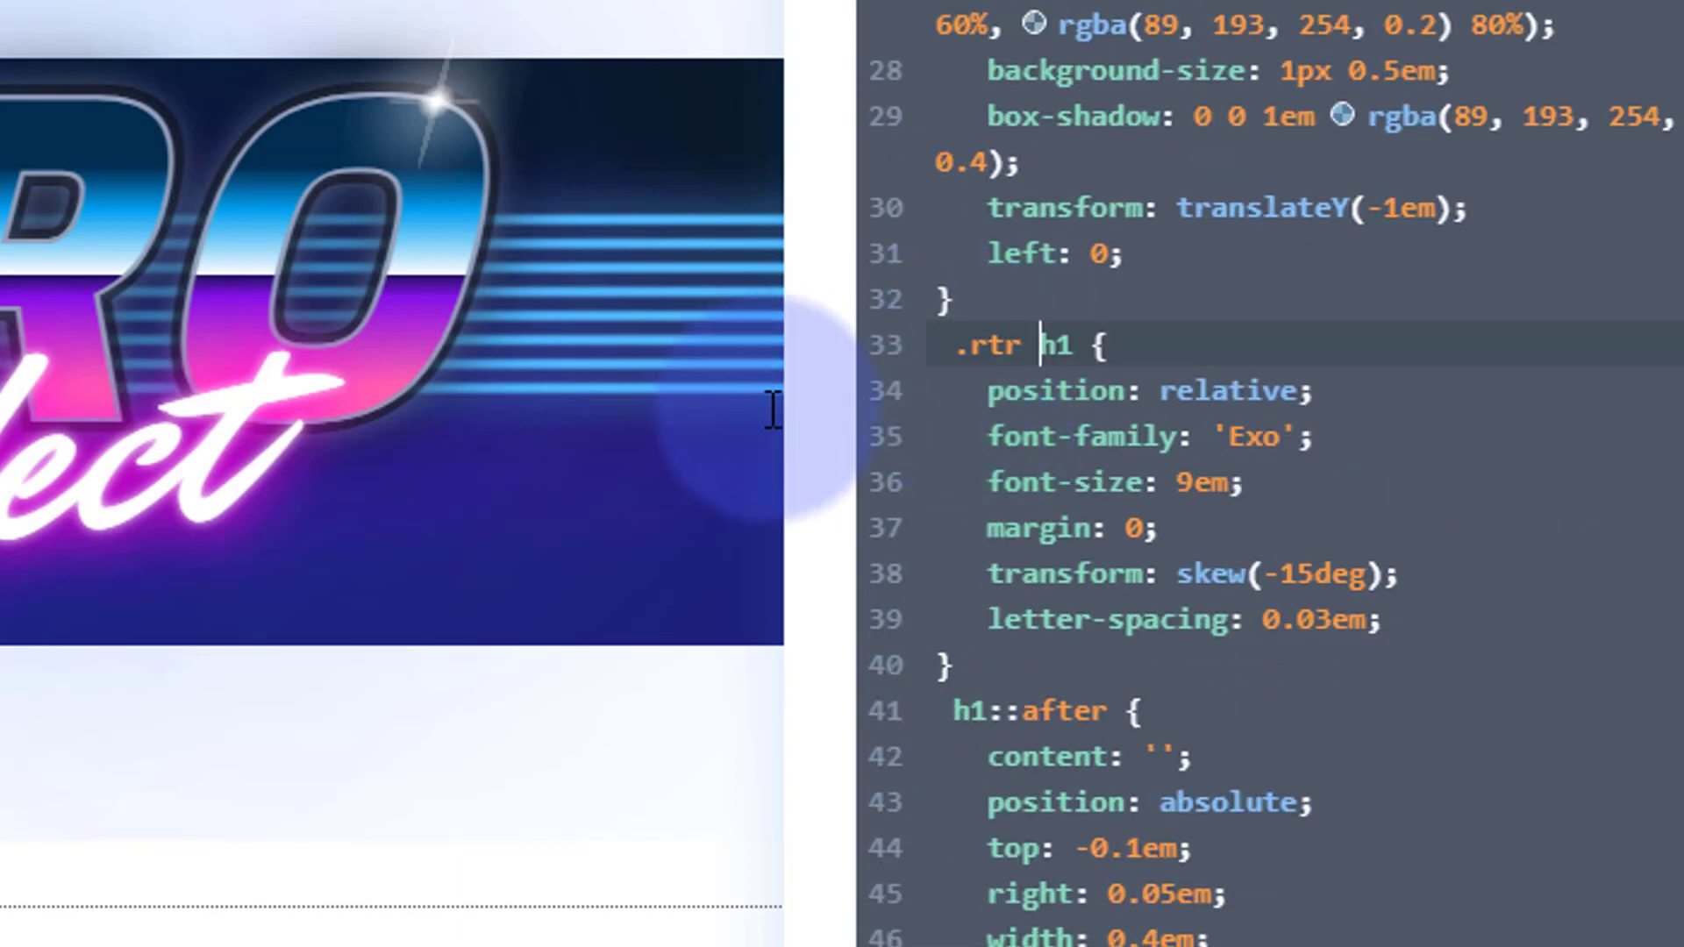
click(950, 712)
key(ctrl+v)
Prefix the h1 span:first-child, h1 span:last-child and h2 selectors with .rtr as well
scroll(950, 712, down, 7)
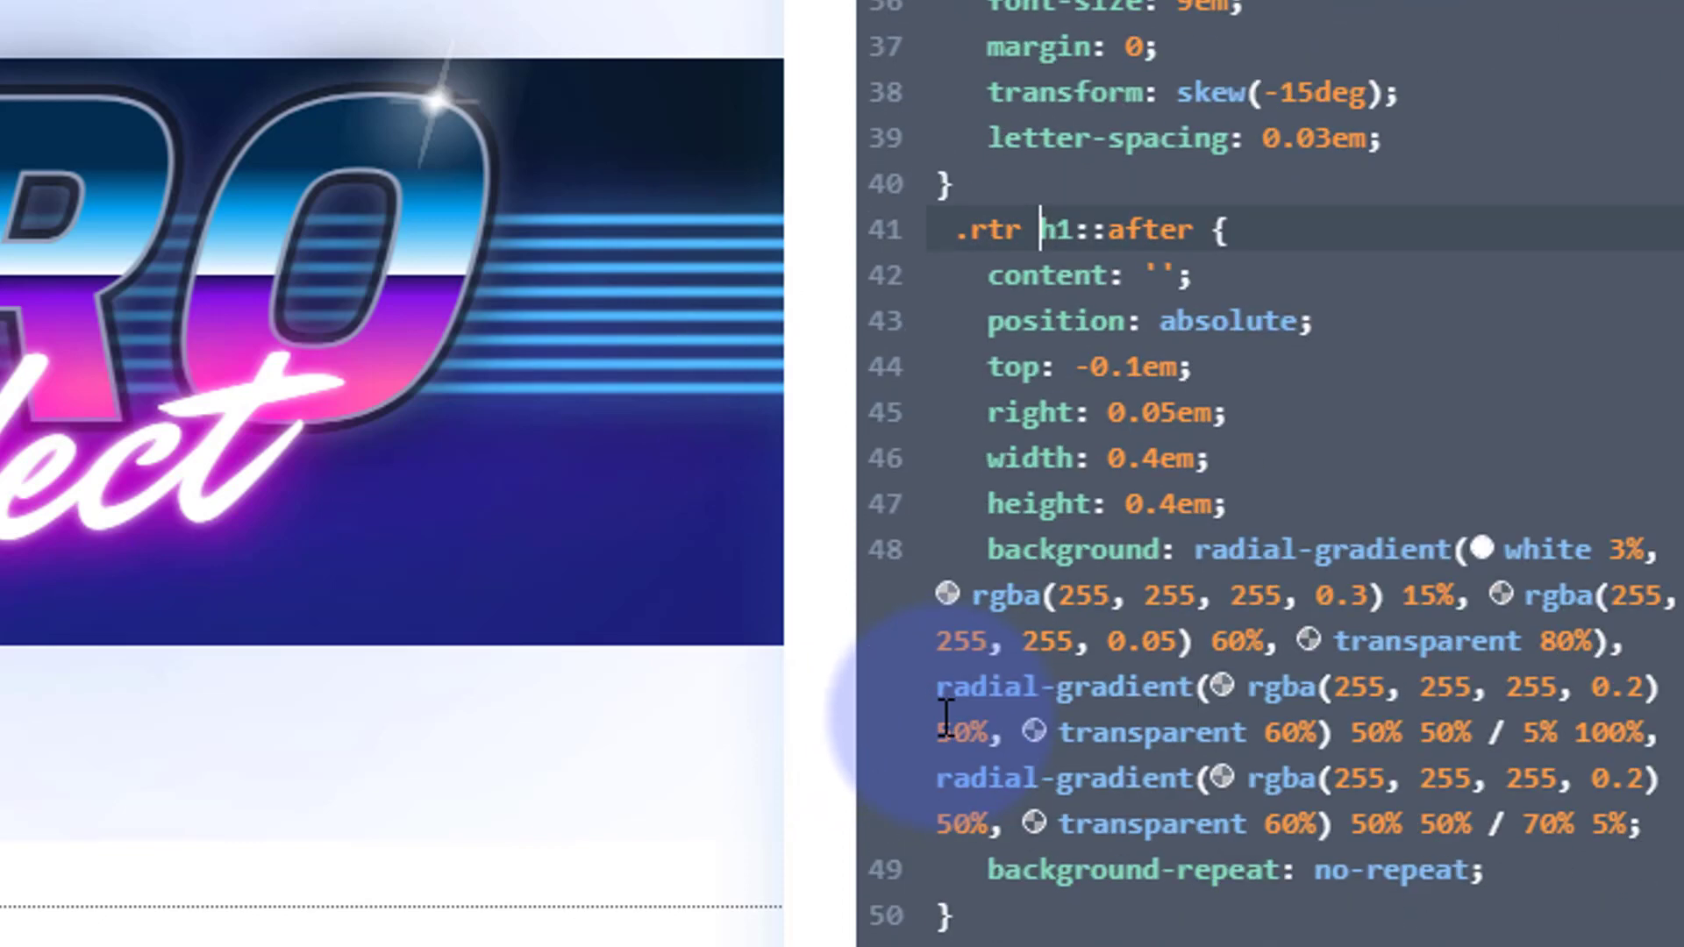
click(955, 480)
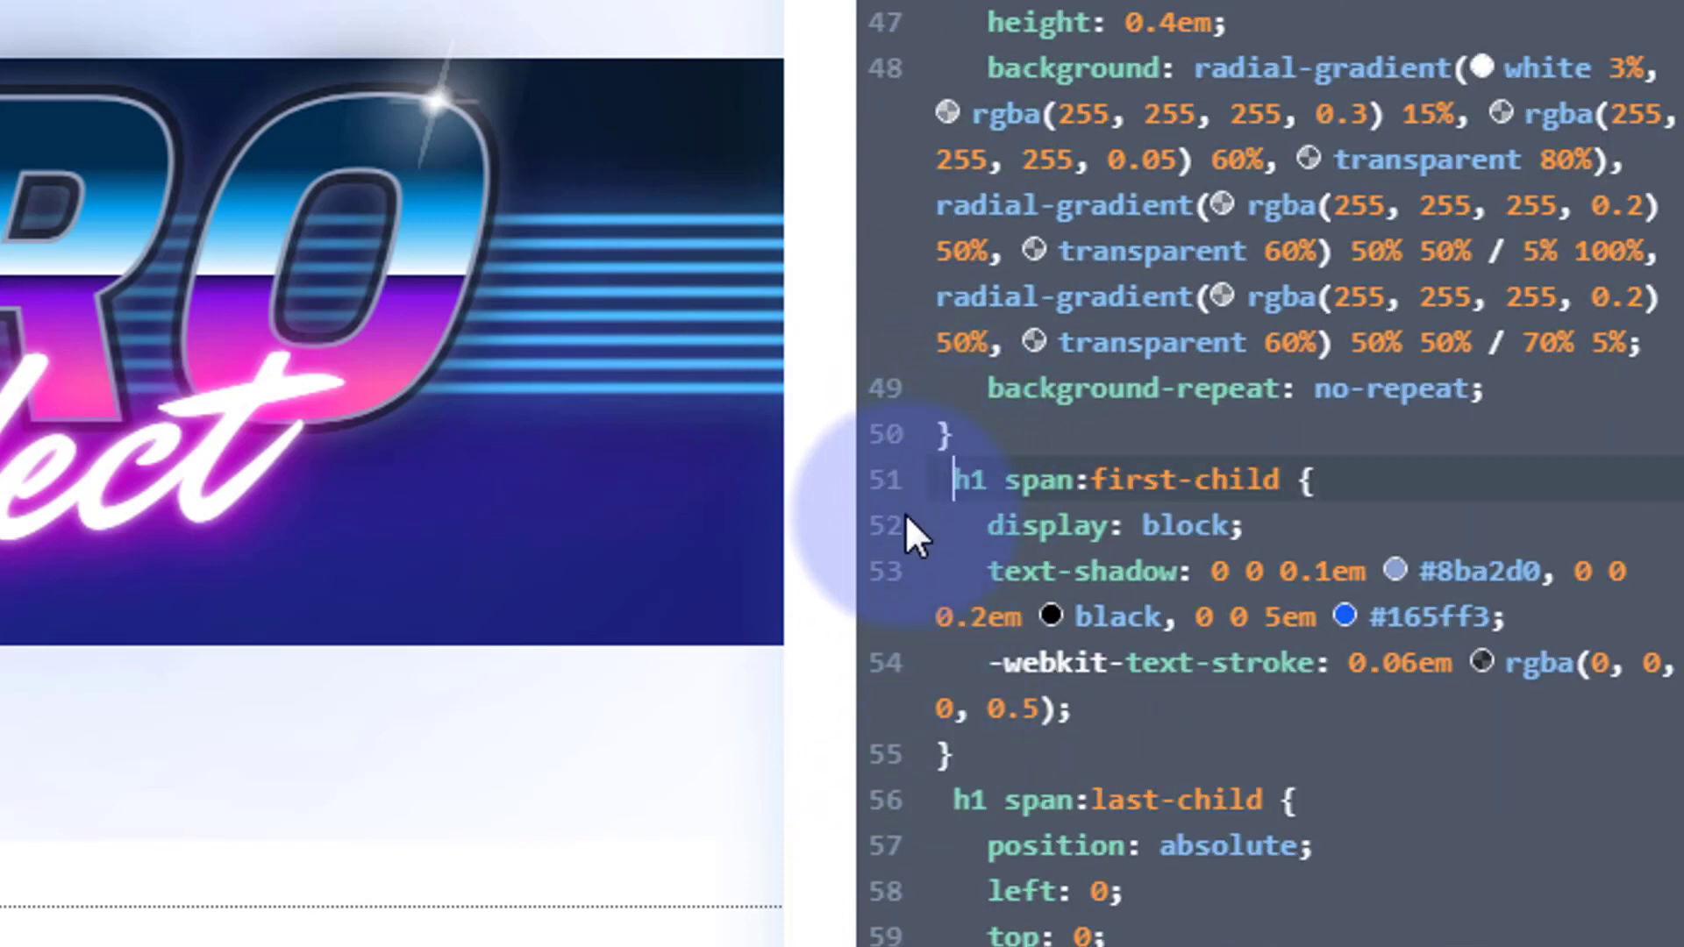
key(ctrl+v)
scroll(933, 688, down, 4)
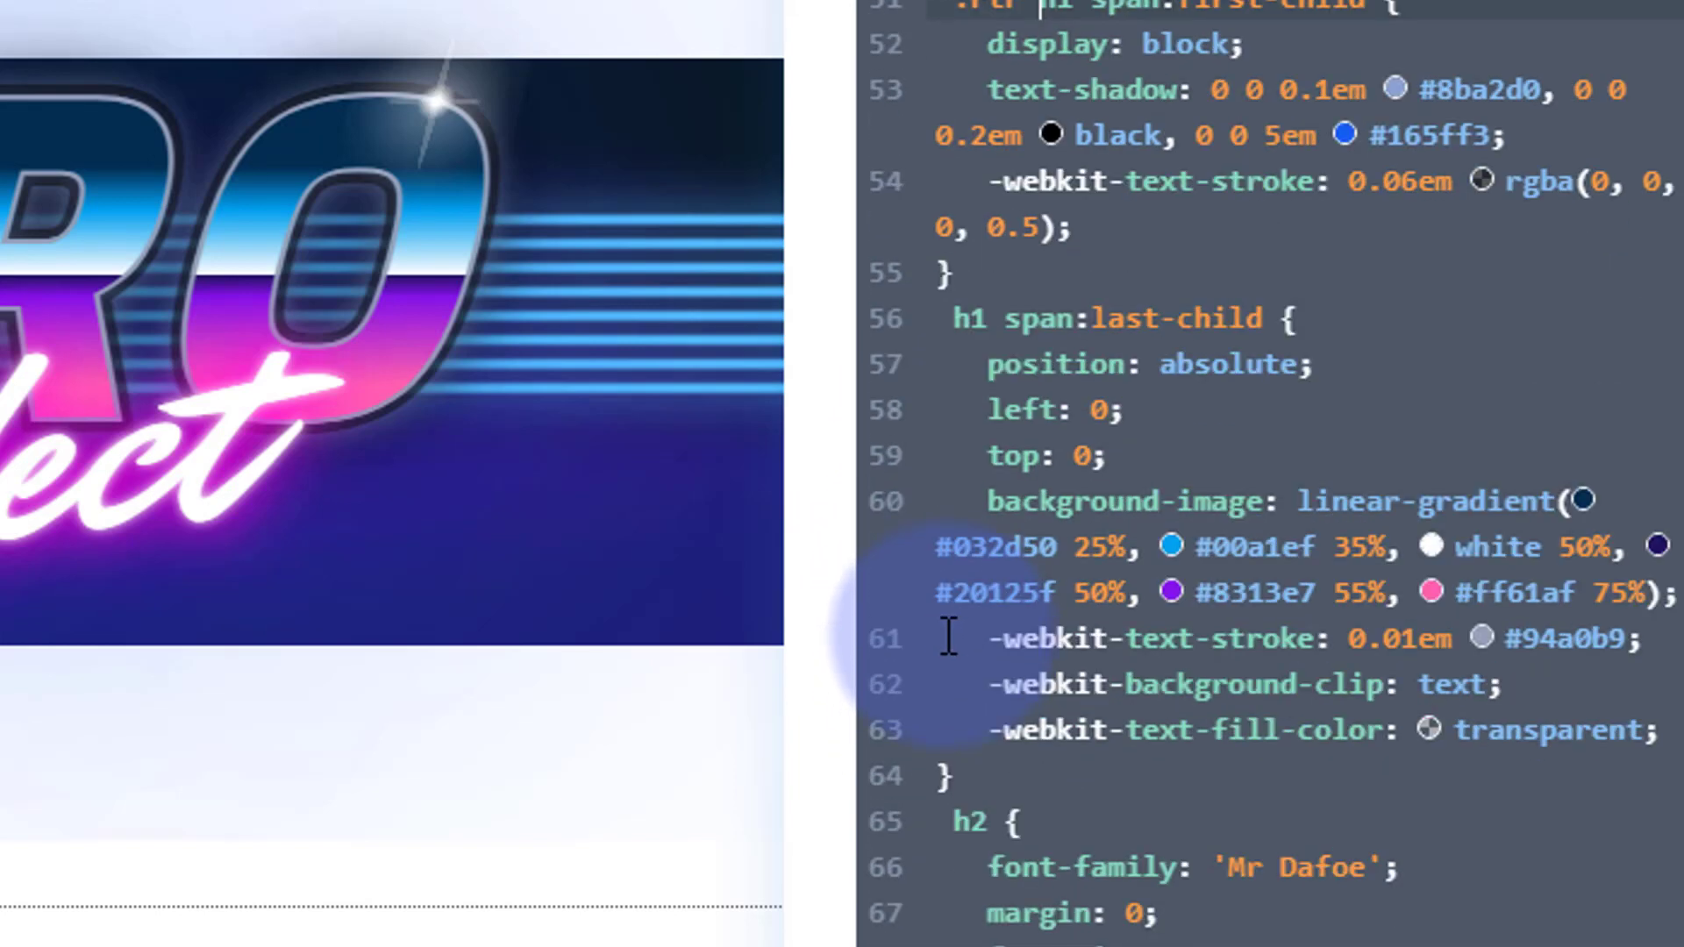
click(956, 324)
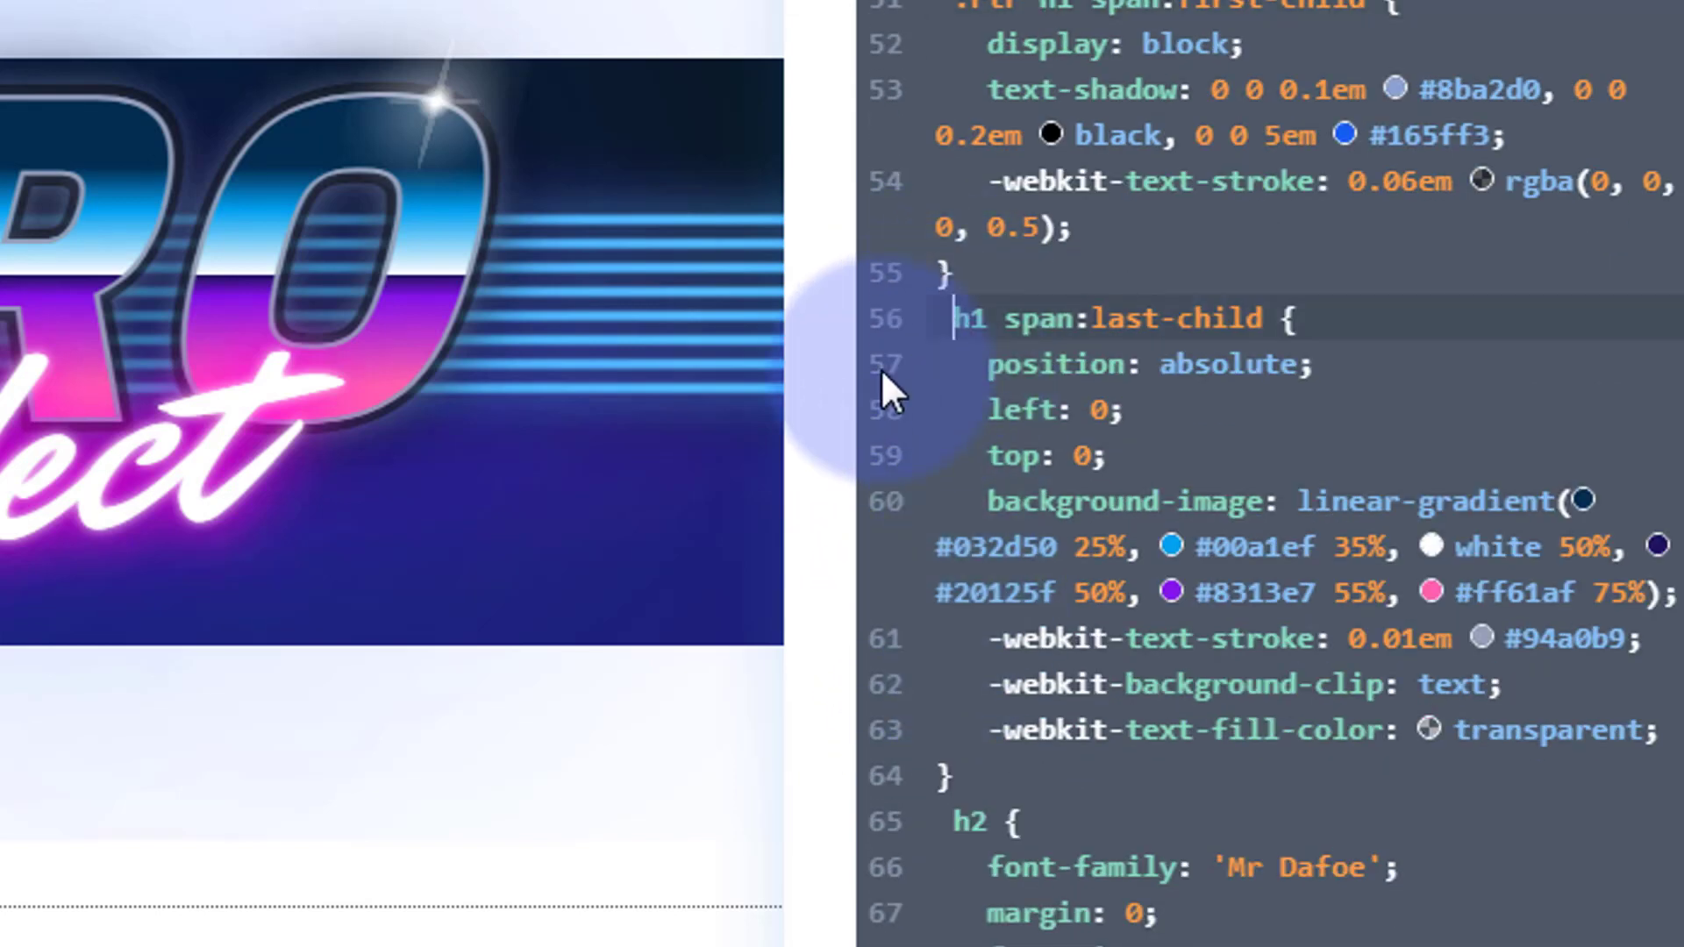
key(ctrl+v)
scroll(963, 579, down, 2)
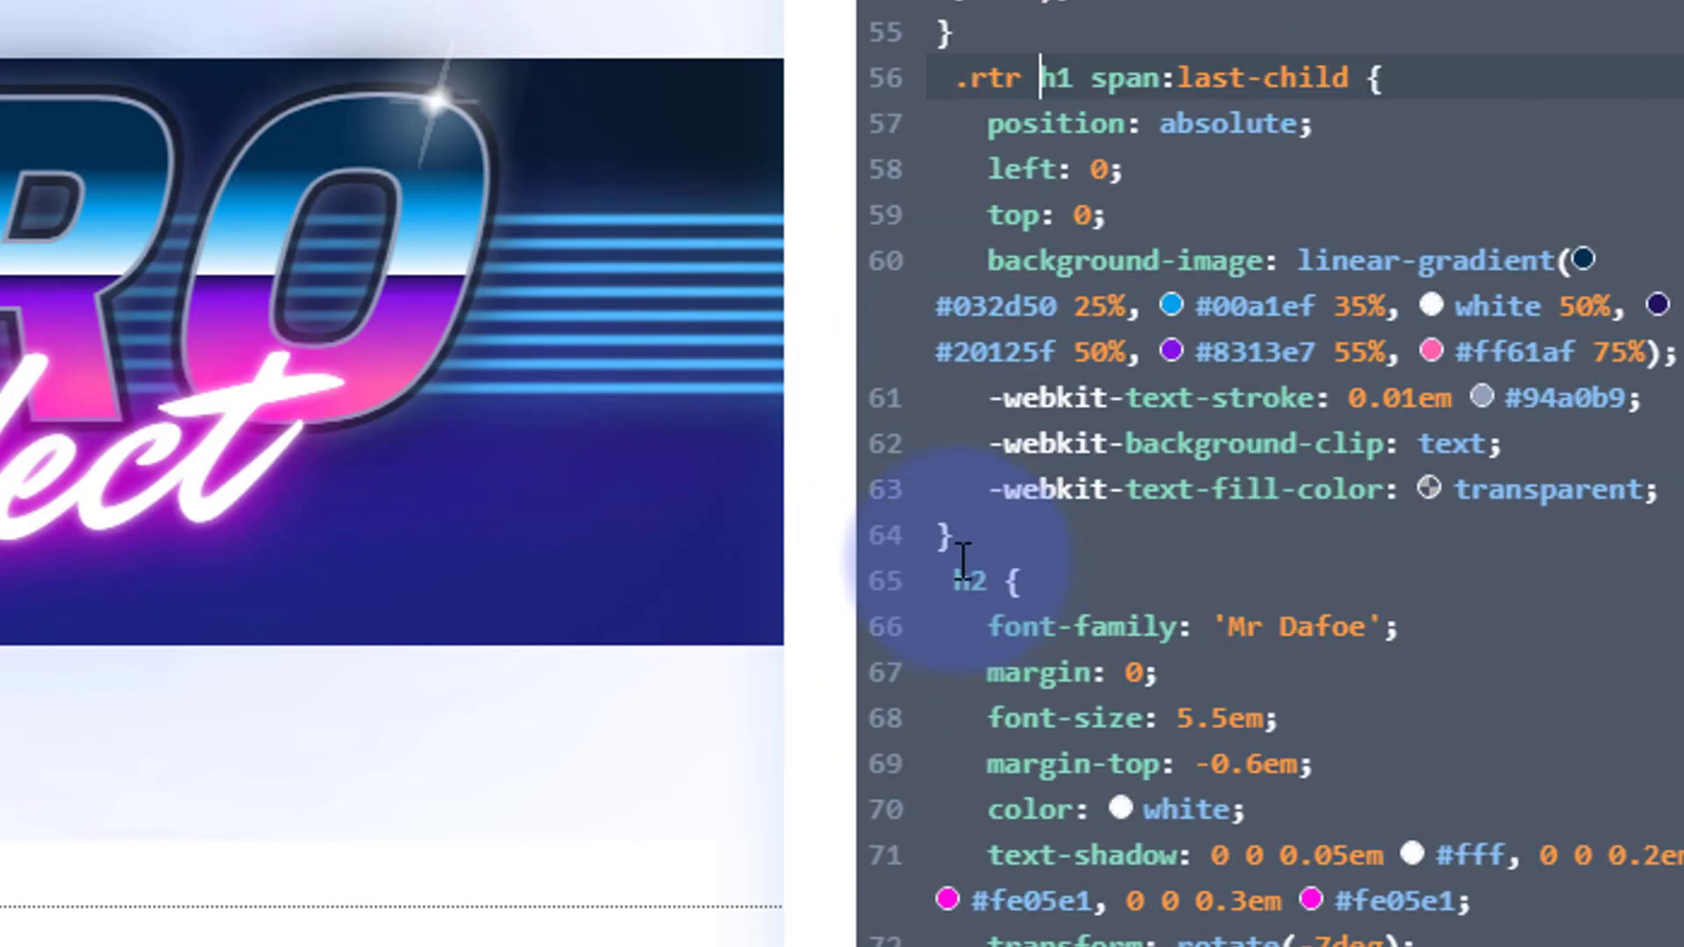
click(959, 581)
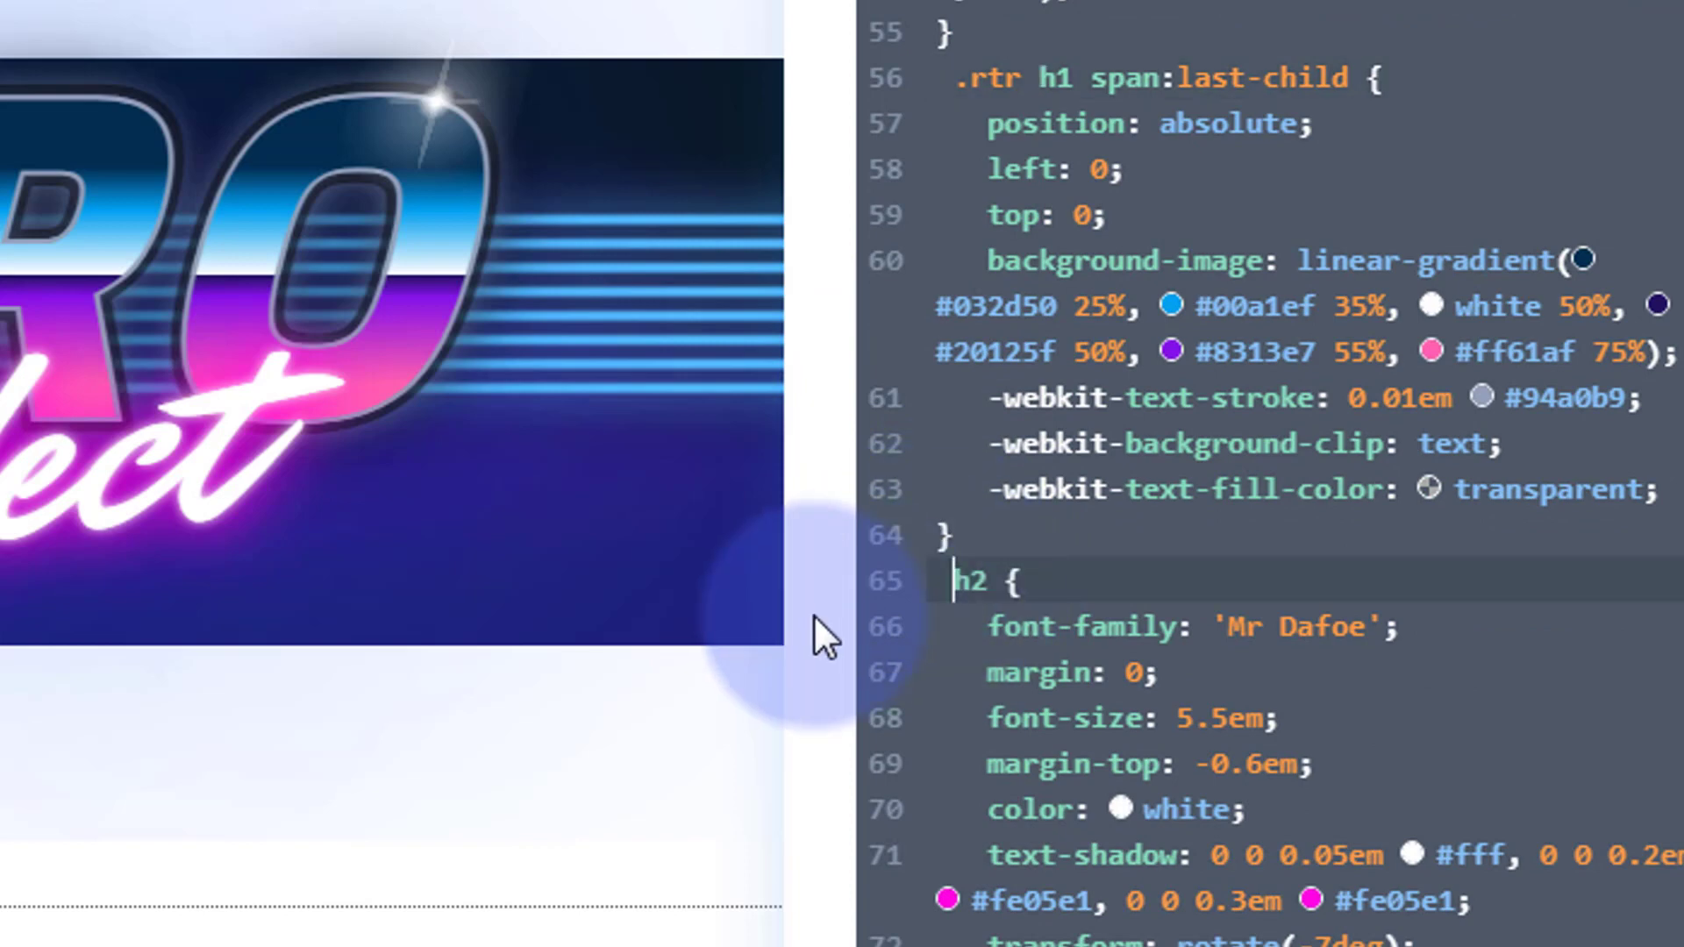
key(ctrl+v)
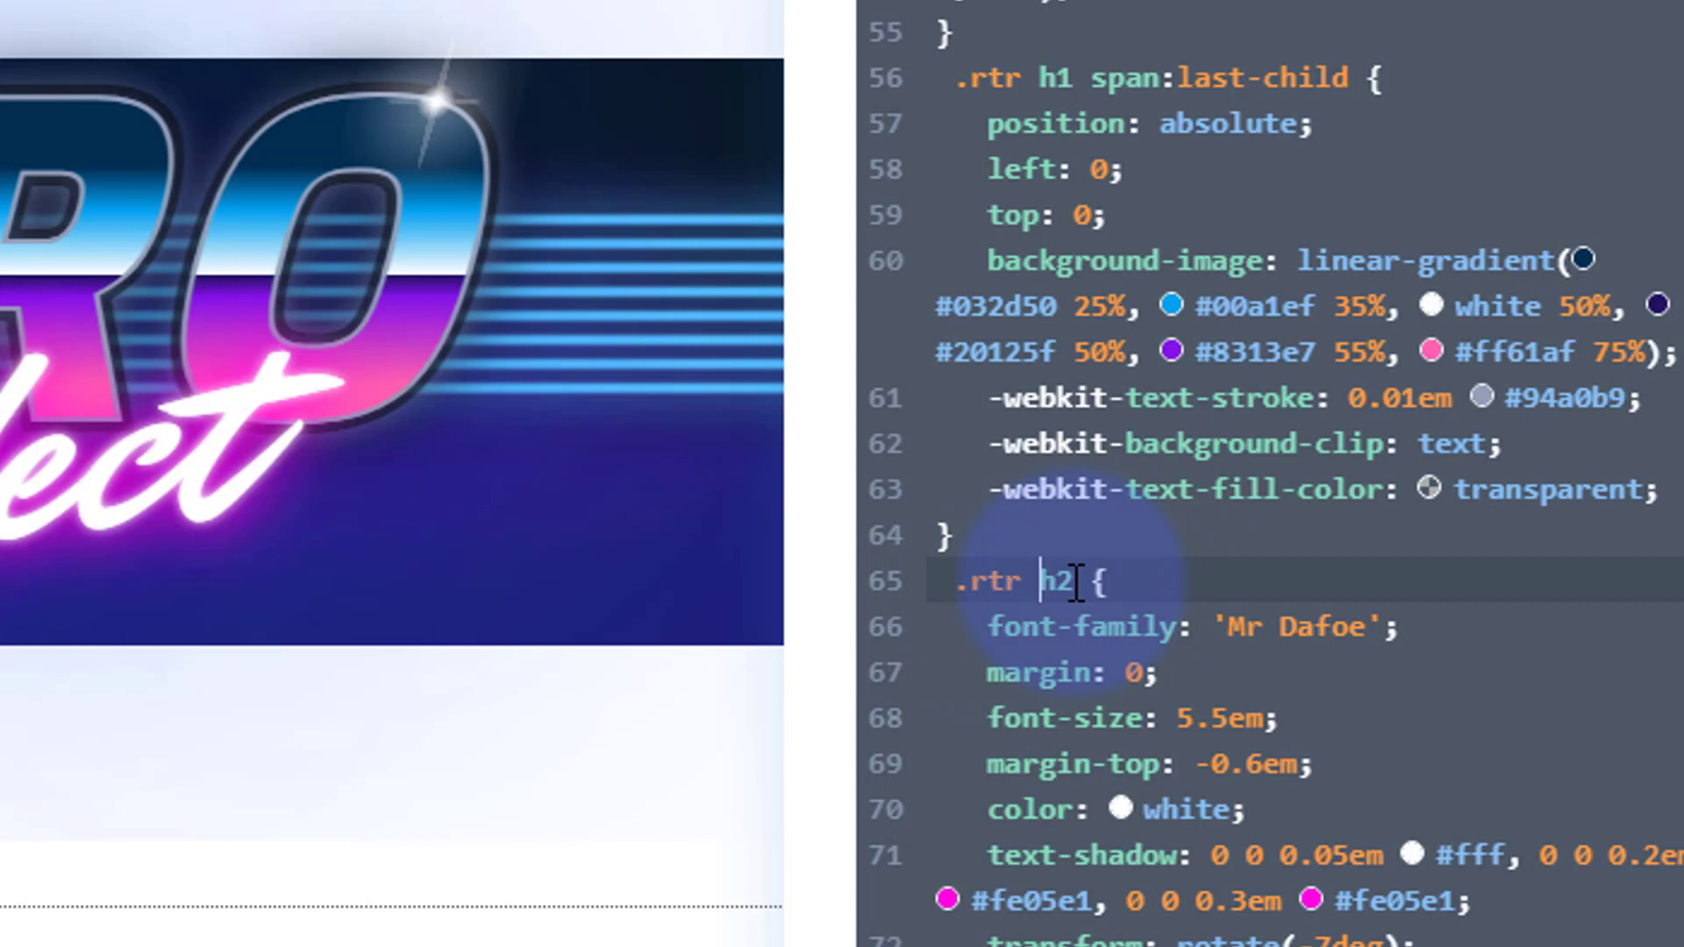
Delete the whole .grid rule at the end of the CSS and save the Code module
scroll(1105, 571, down, 3)
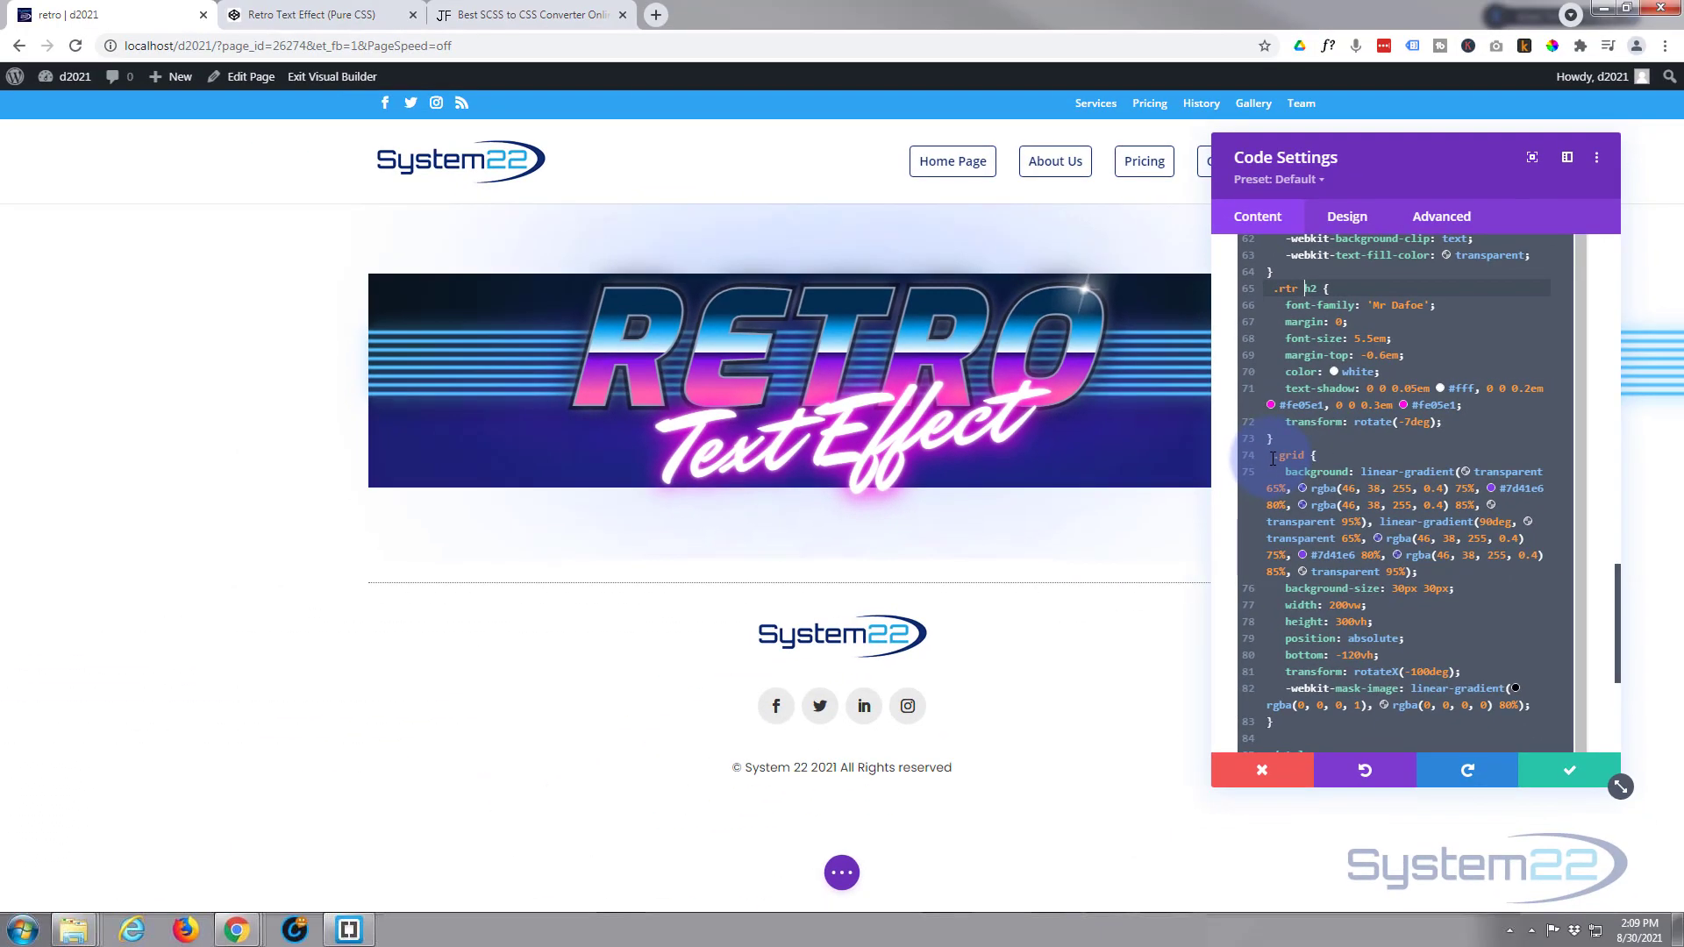
drag(1251, 464, 1348, 740)
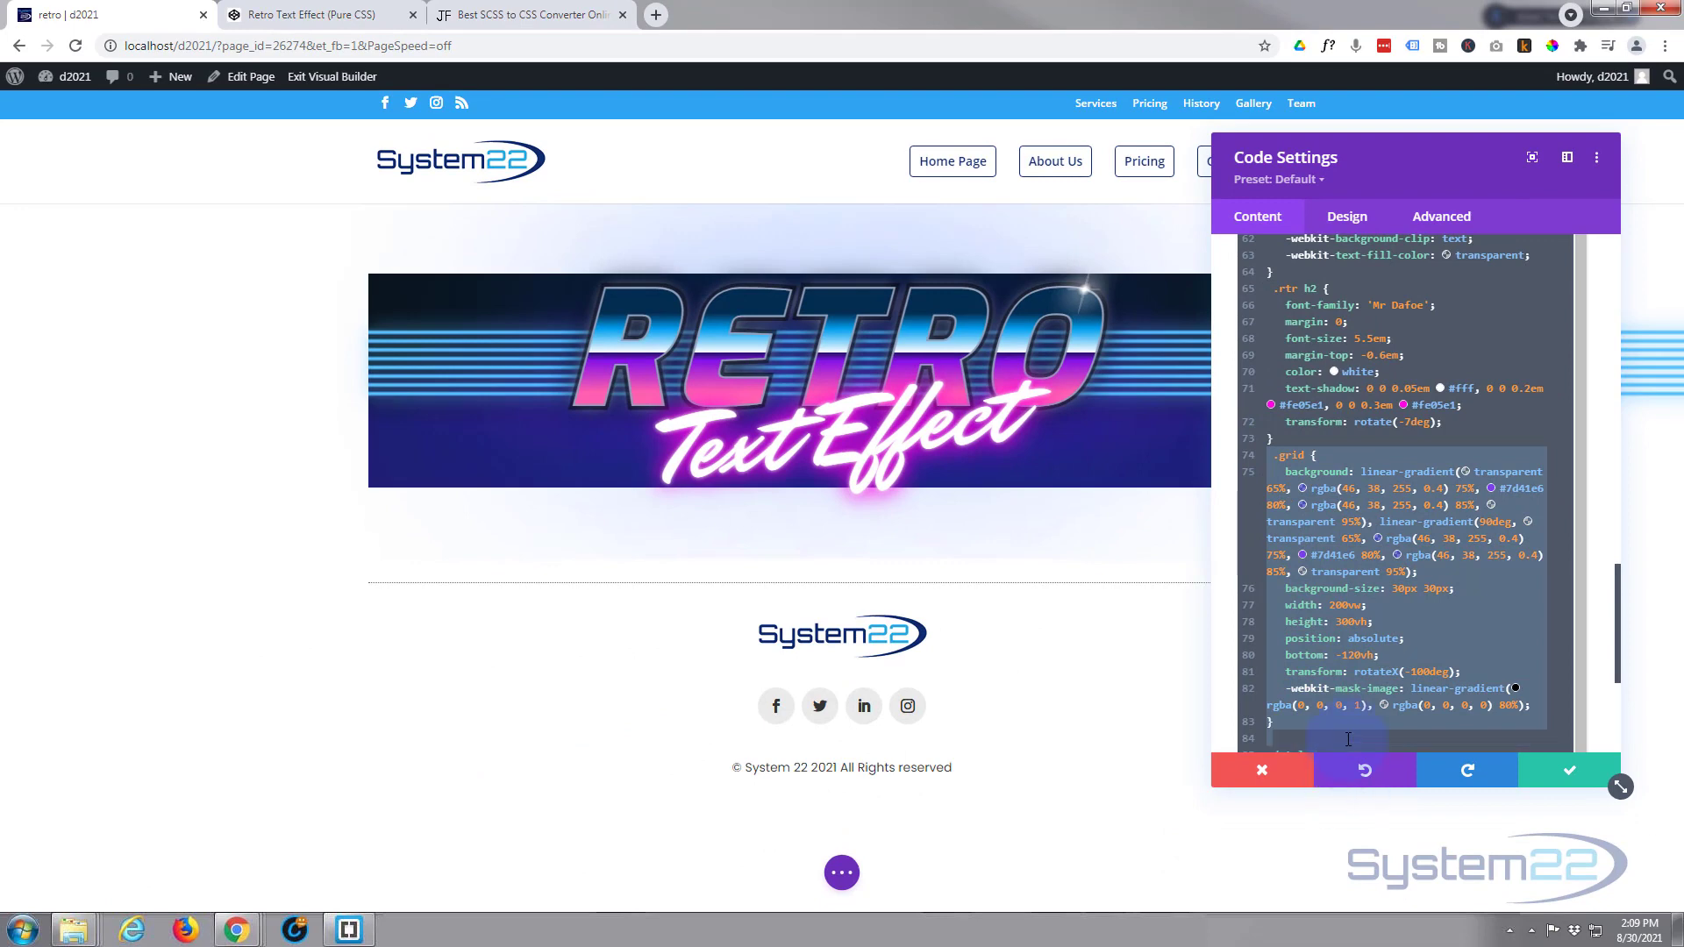
key(Delete)
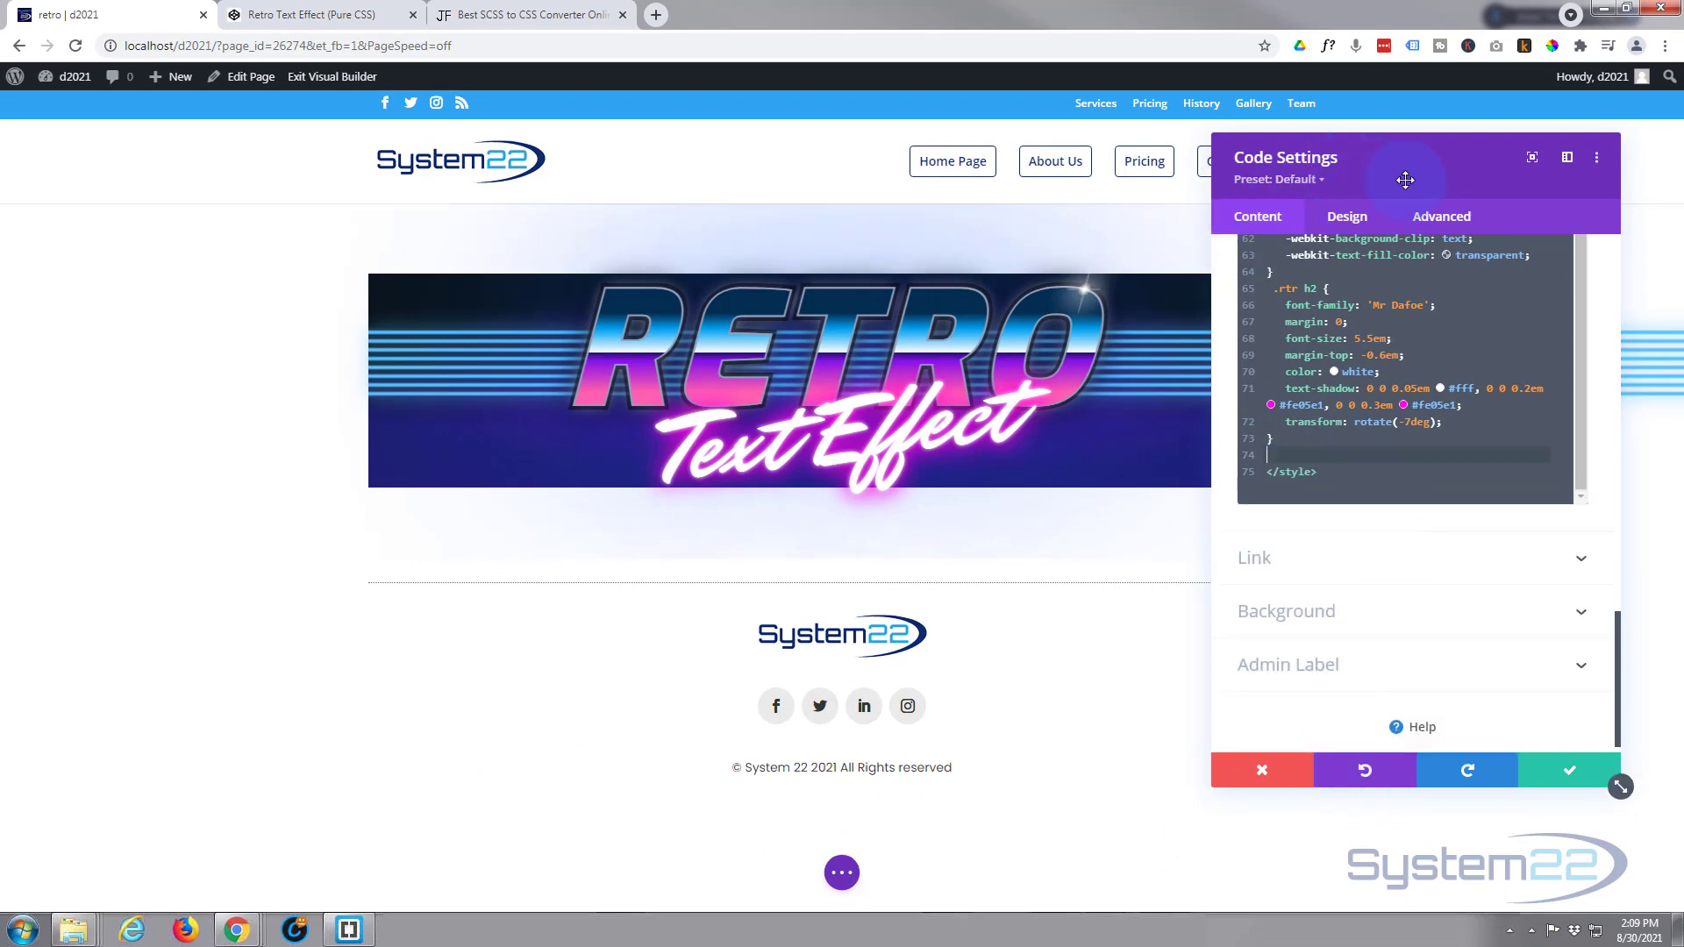
click(1561, 771)
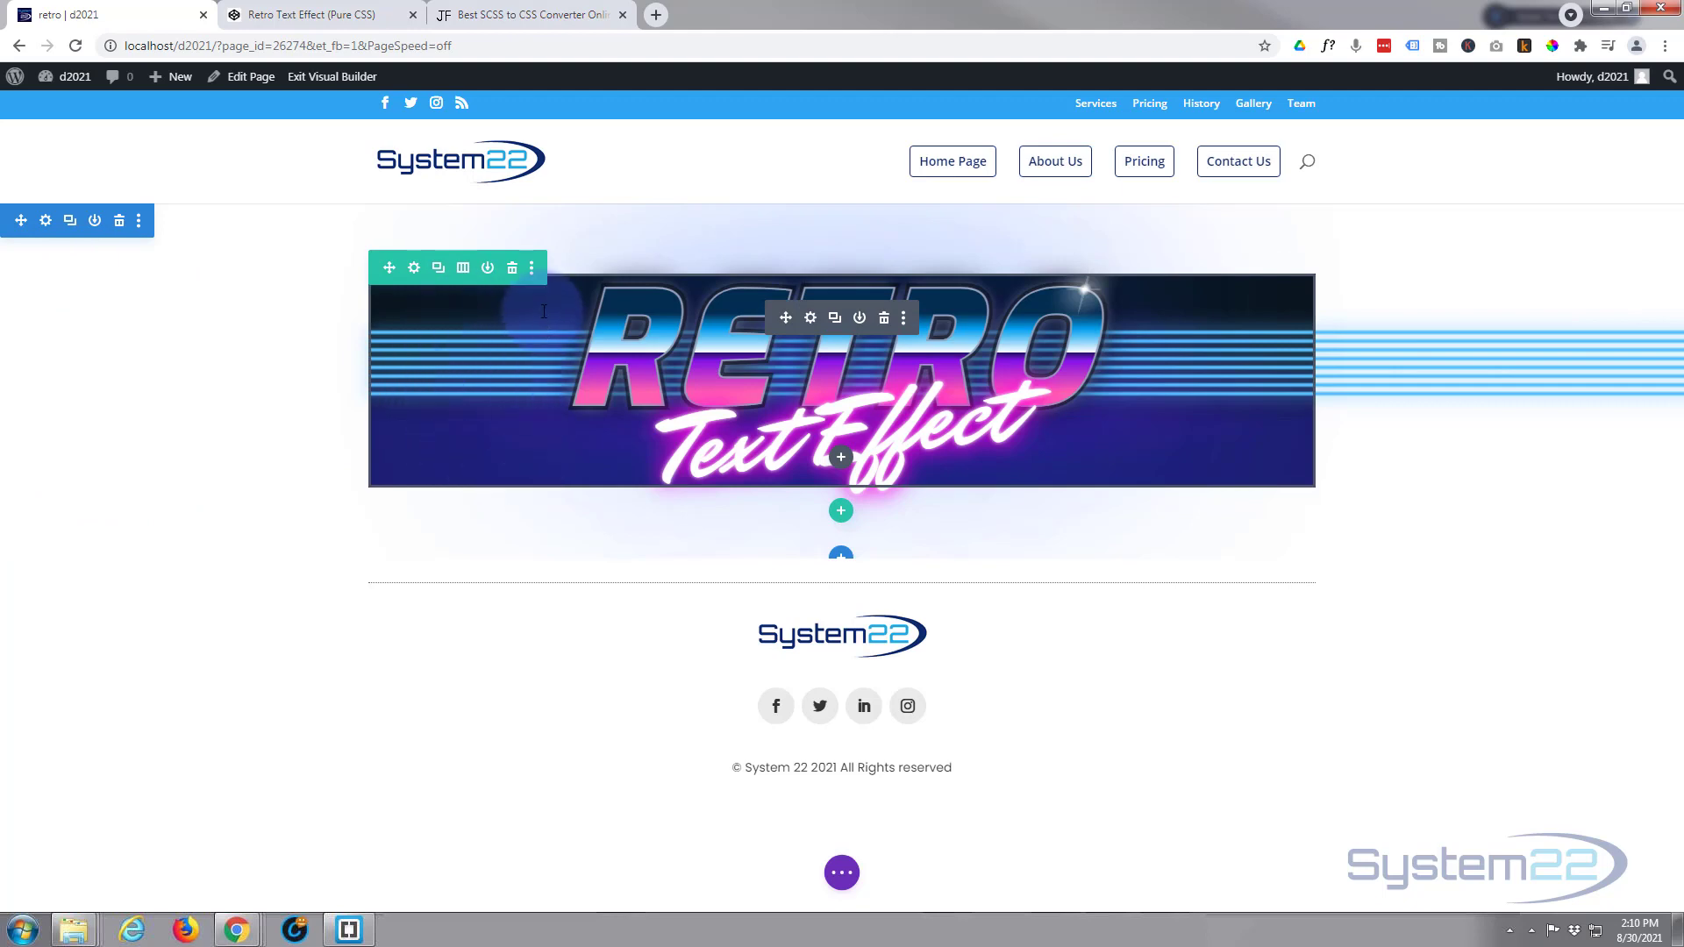
Set the banner row's width and max width to 100% and save the row settings
click(415, 270)
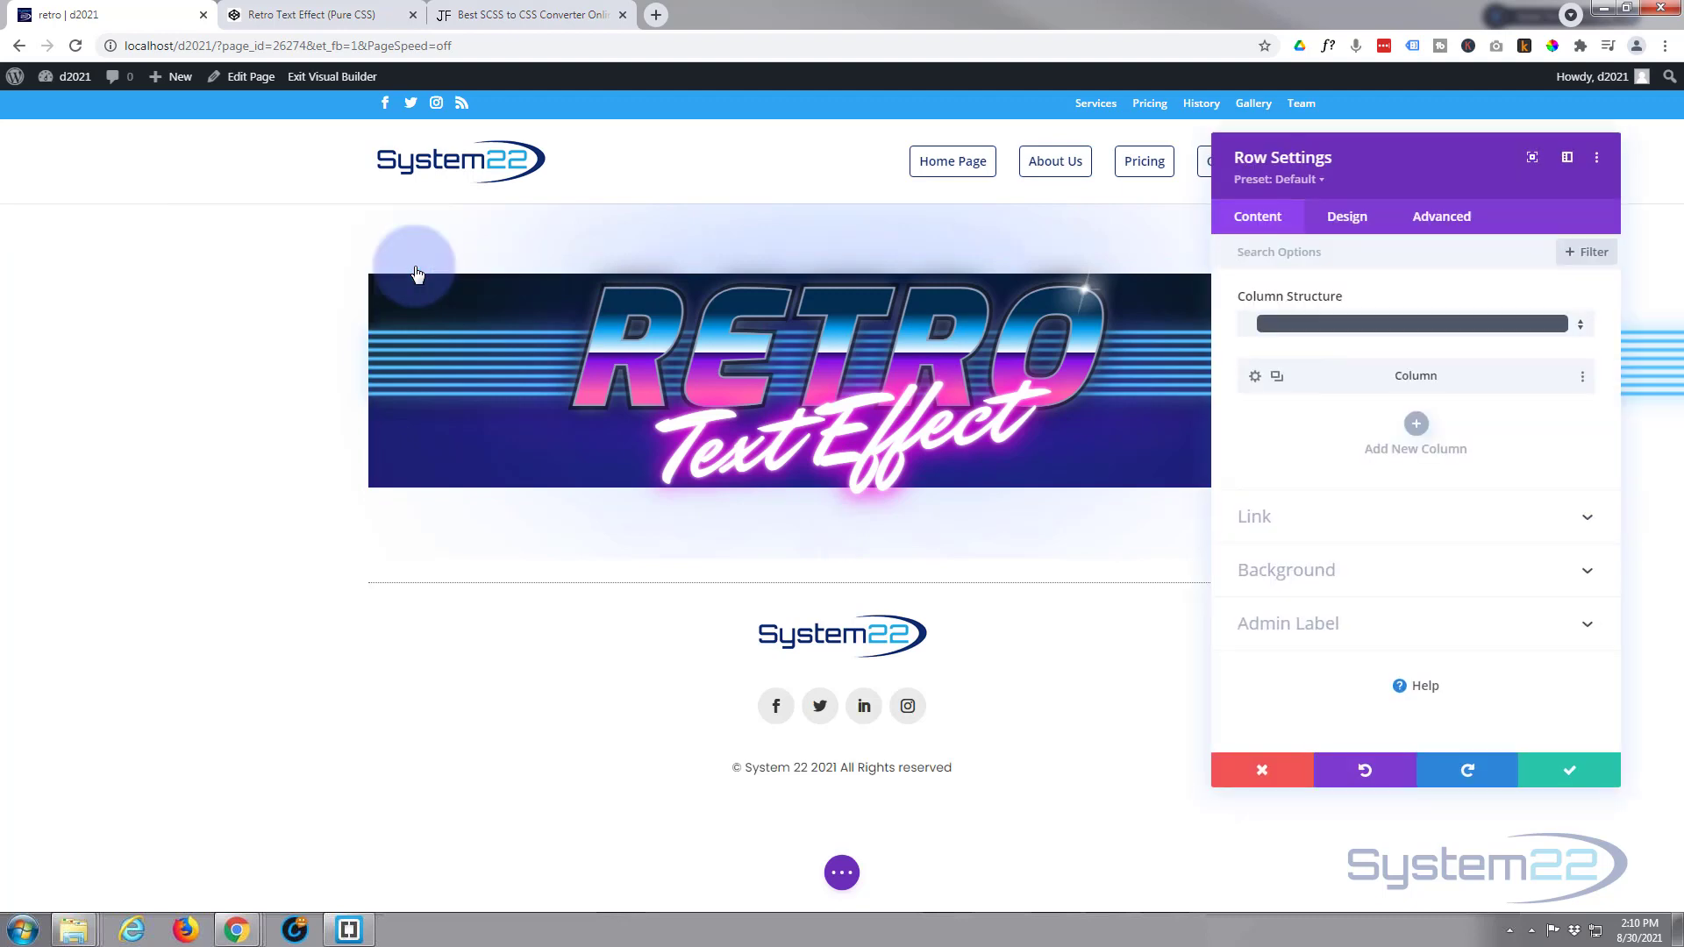
click(1358, 229)
click(1366, 306)
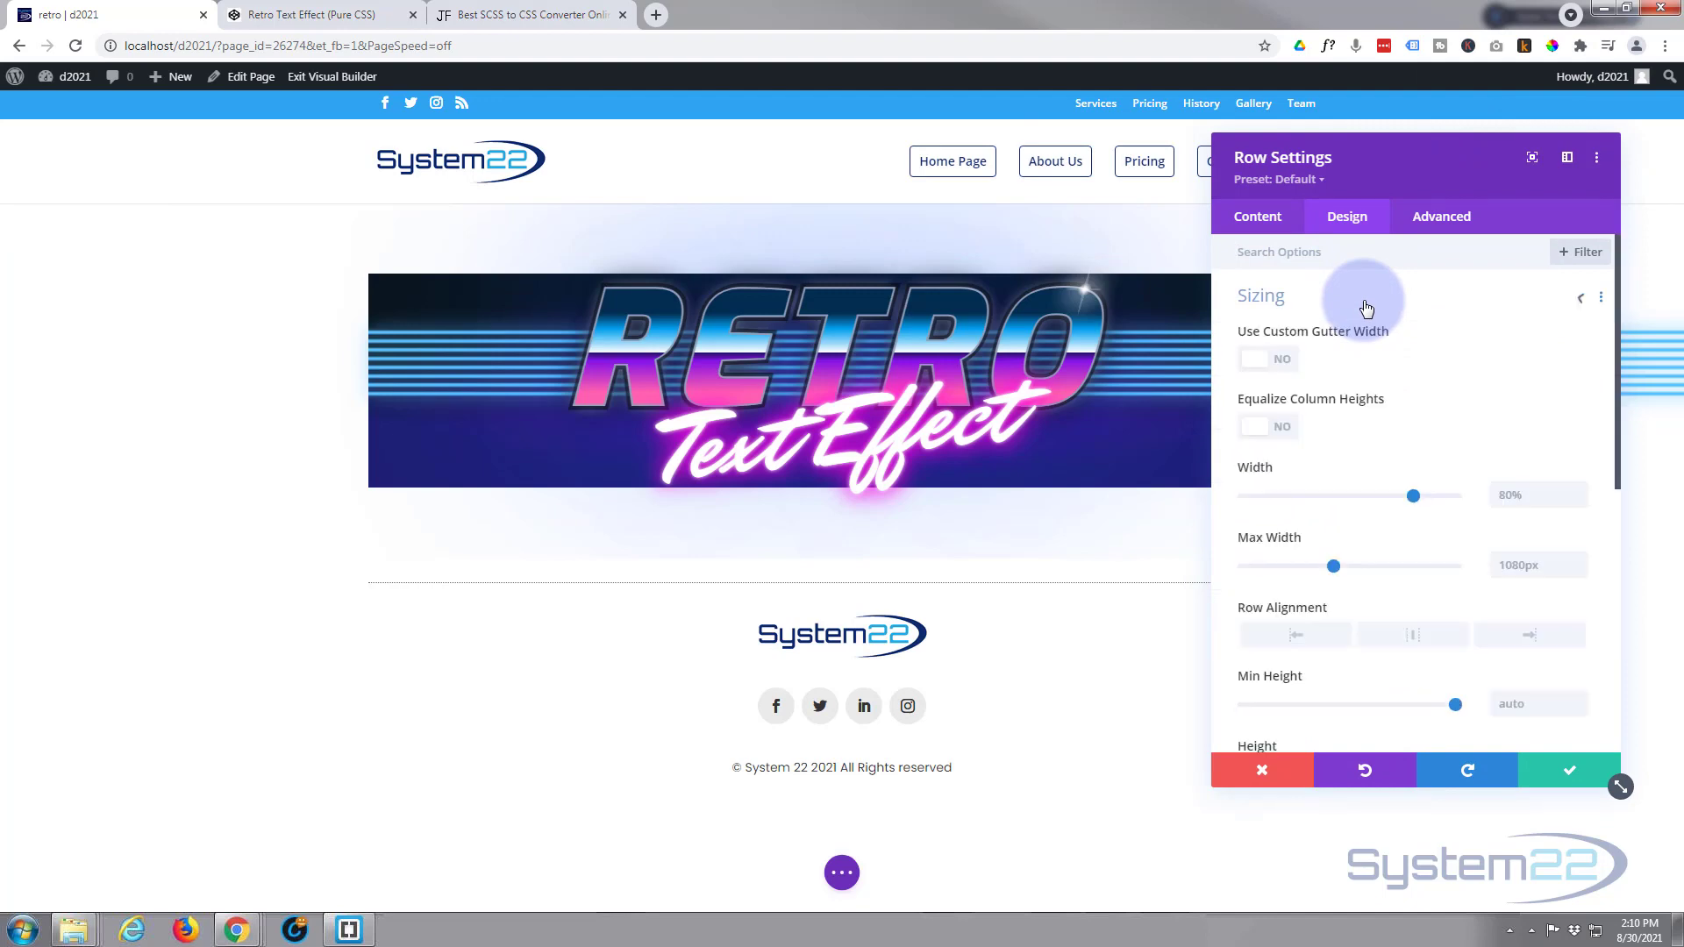
drag(1414, 496, 1481, 500)
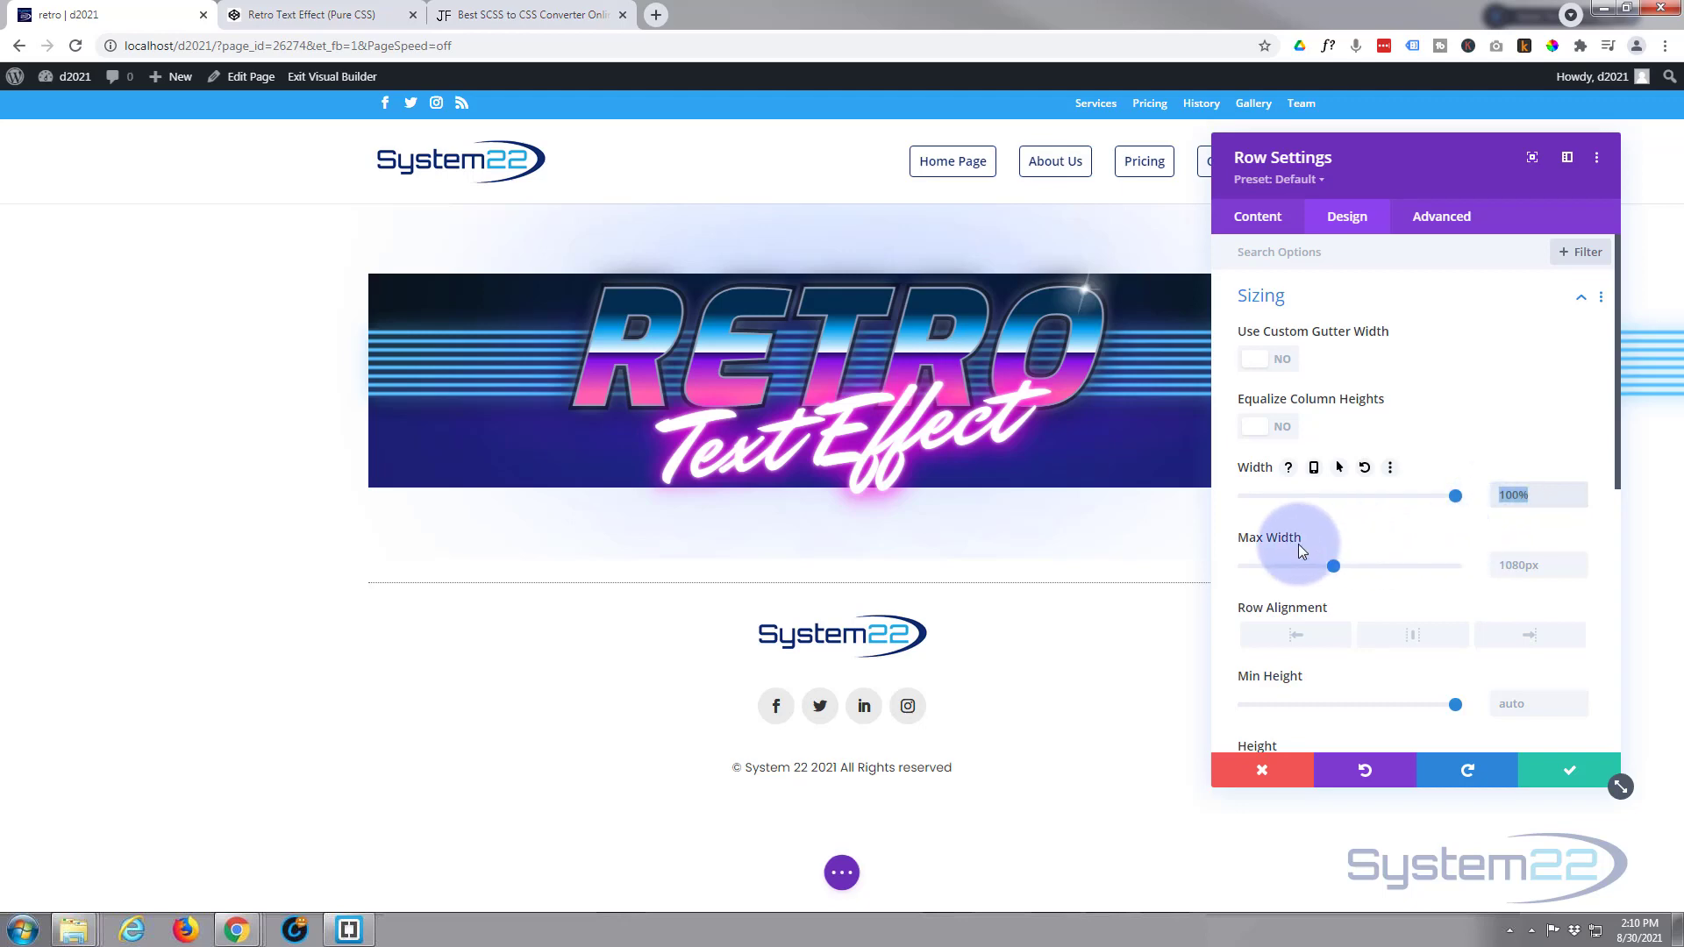
click(1497, 565)
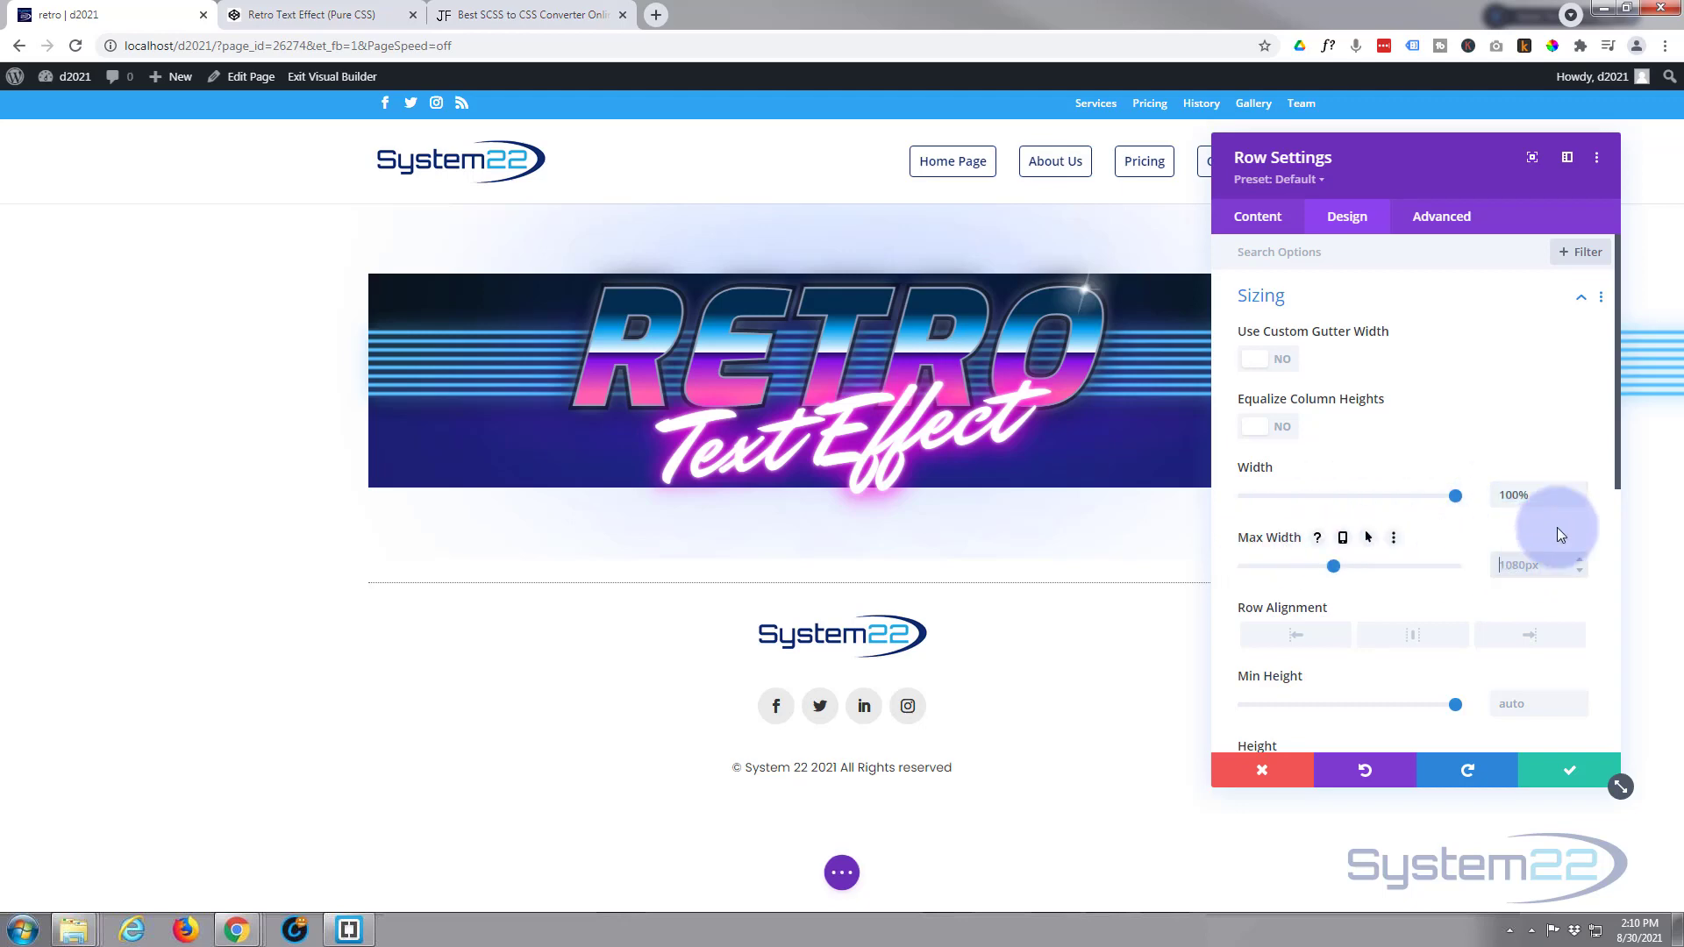
text(100%)
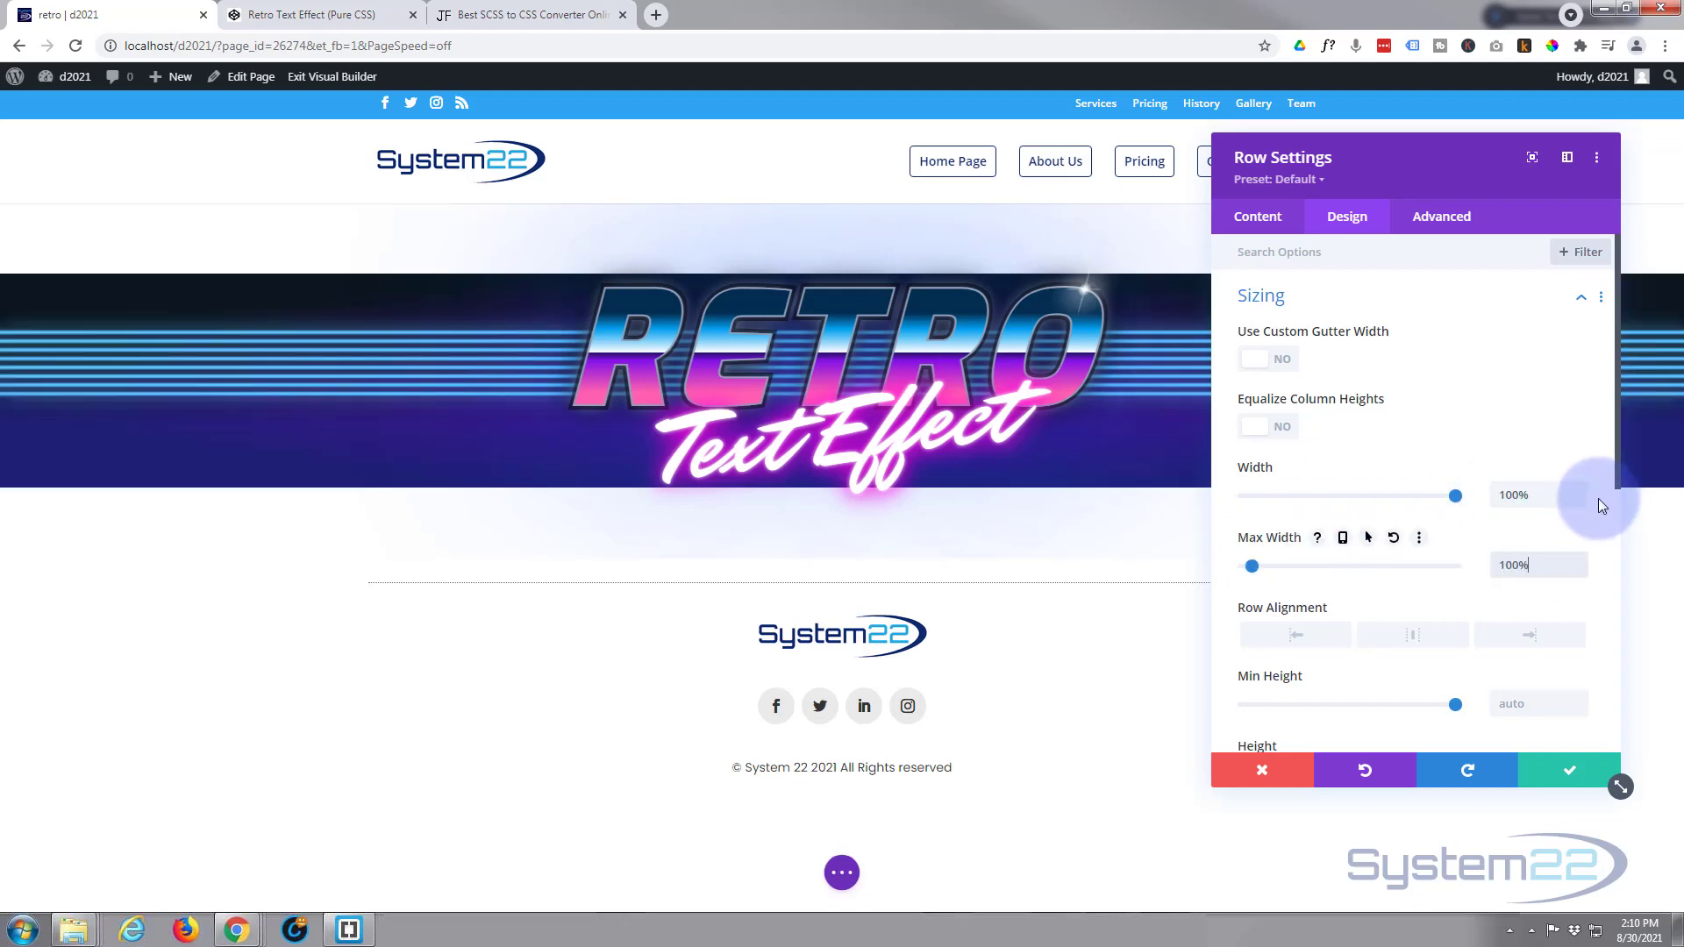
drag(1433, 183, 1216, 209)
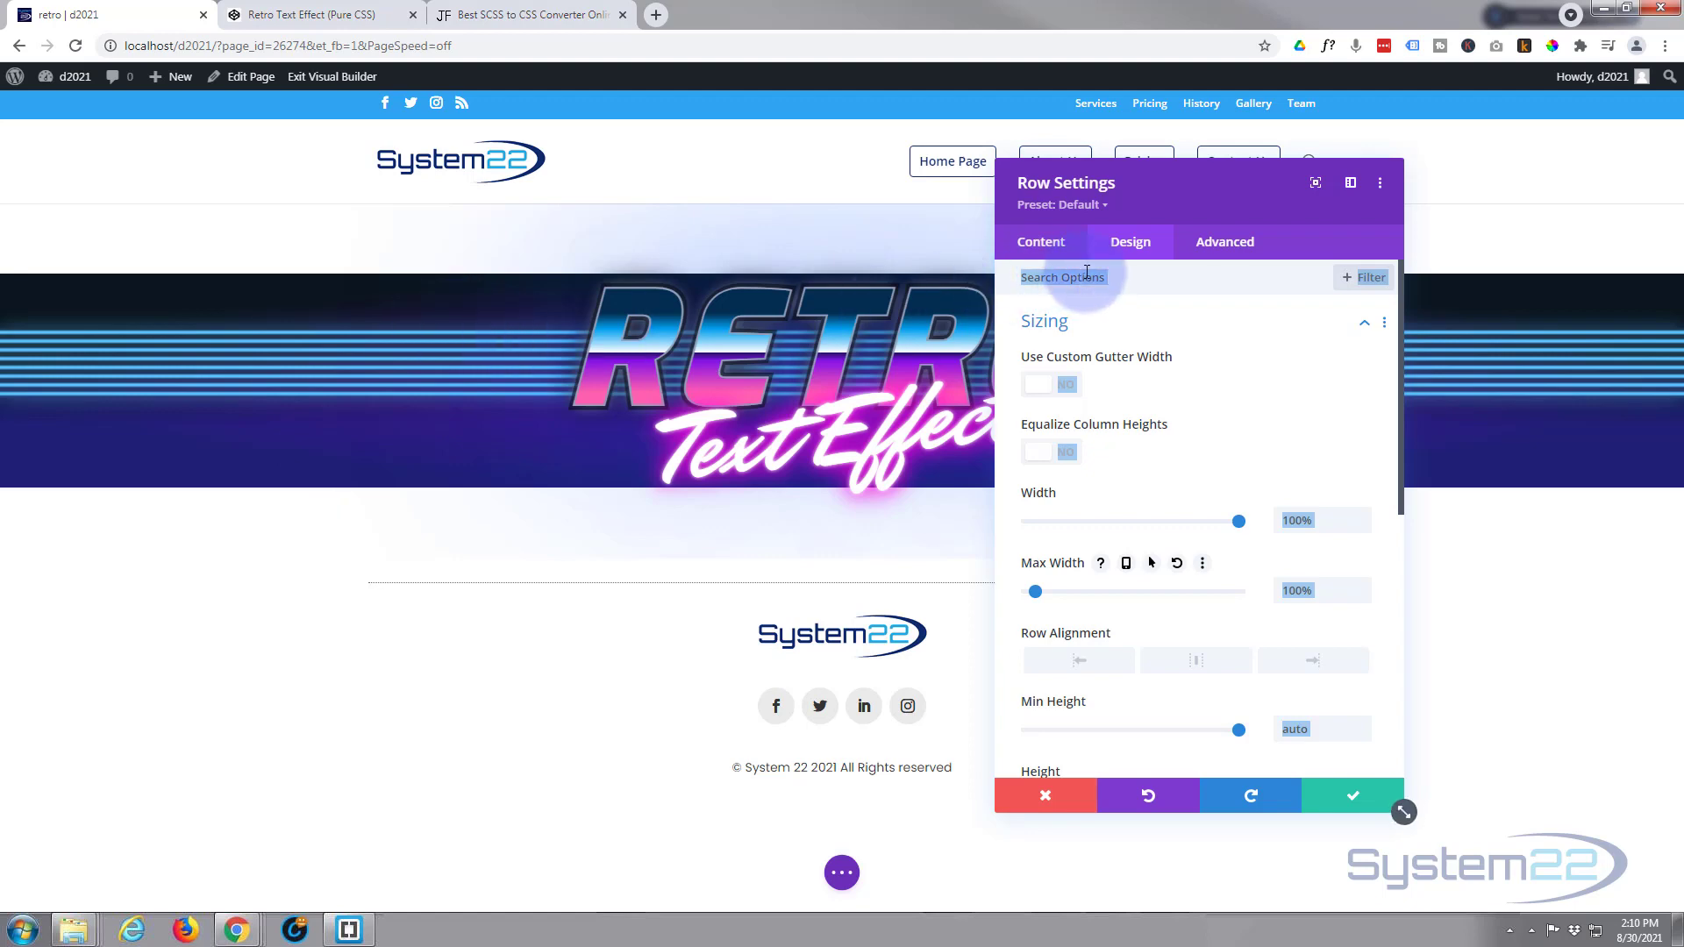
click(1353, 797)
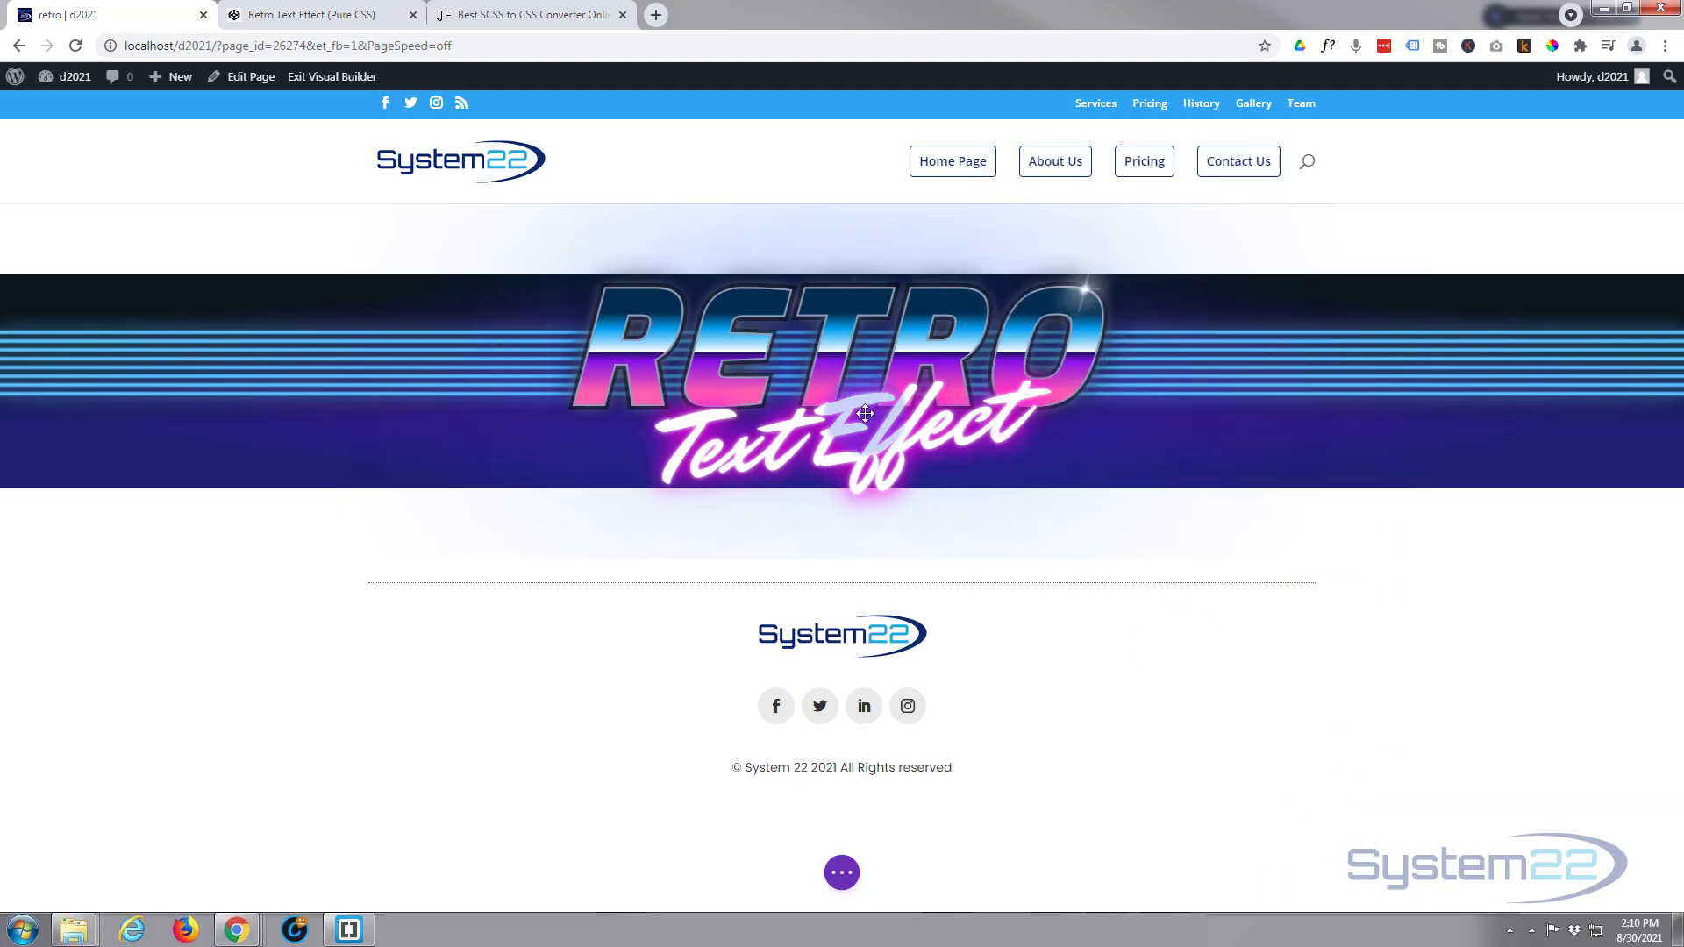
Delete the gradient background declaration from the .rtr rule in the Code module and save the module
mouse_move(816, 333)
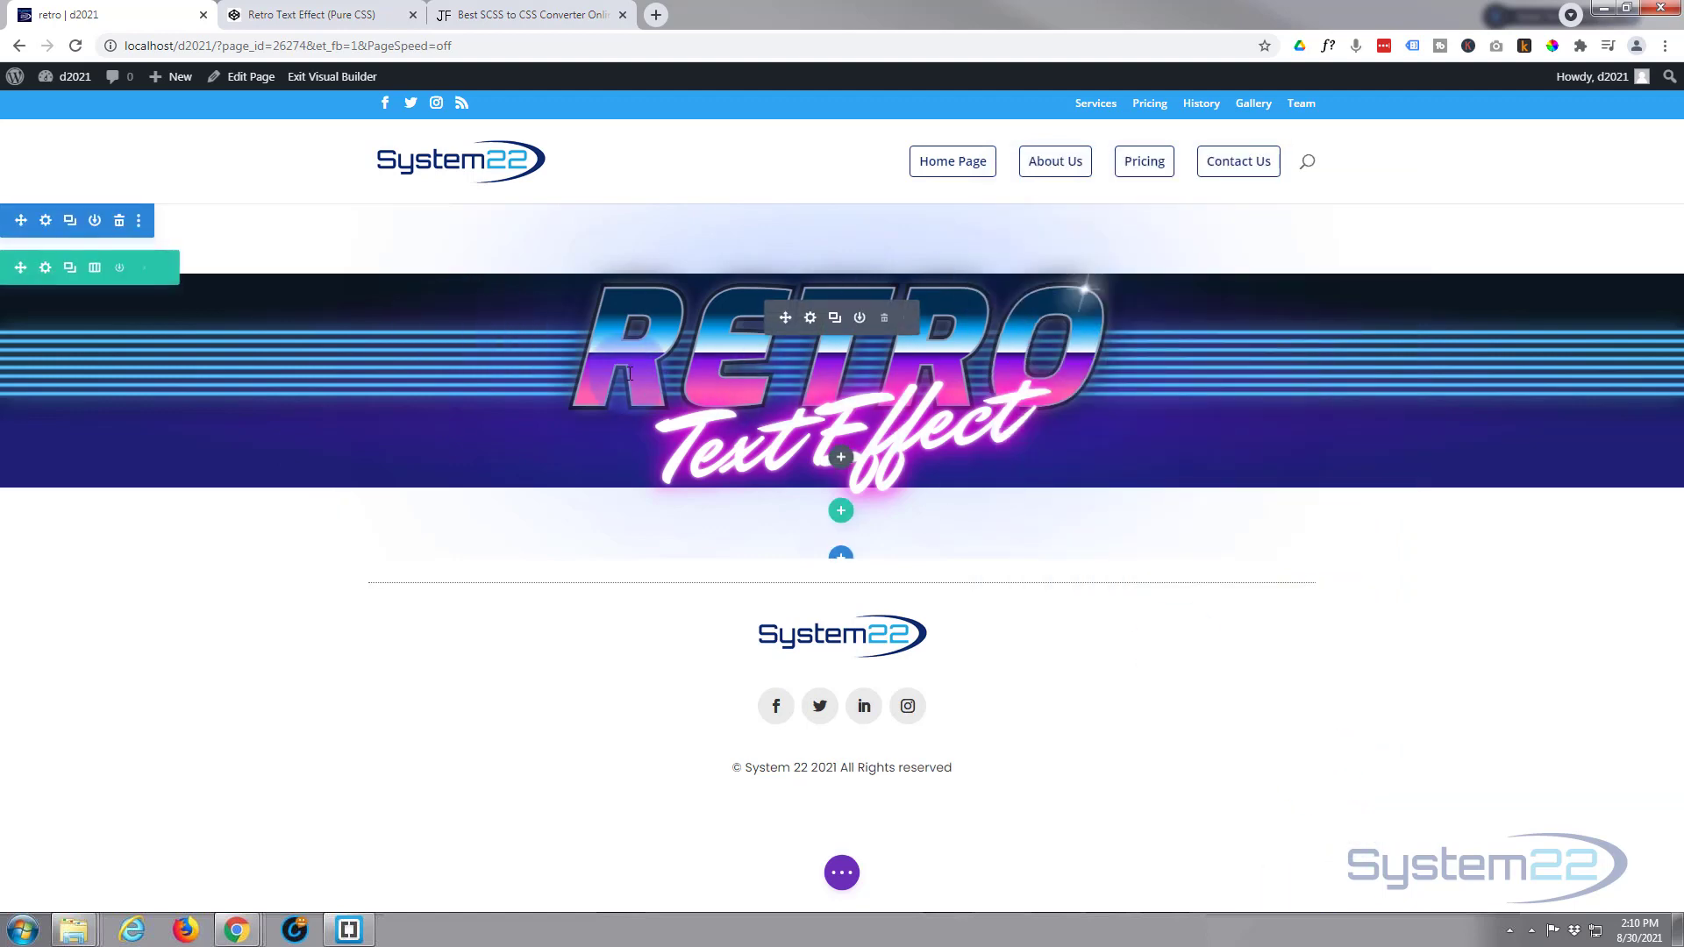
click(810, 319)
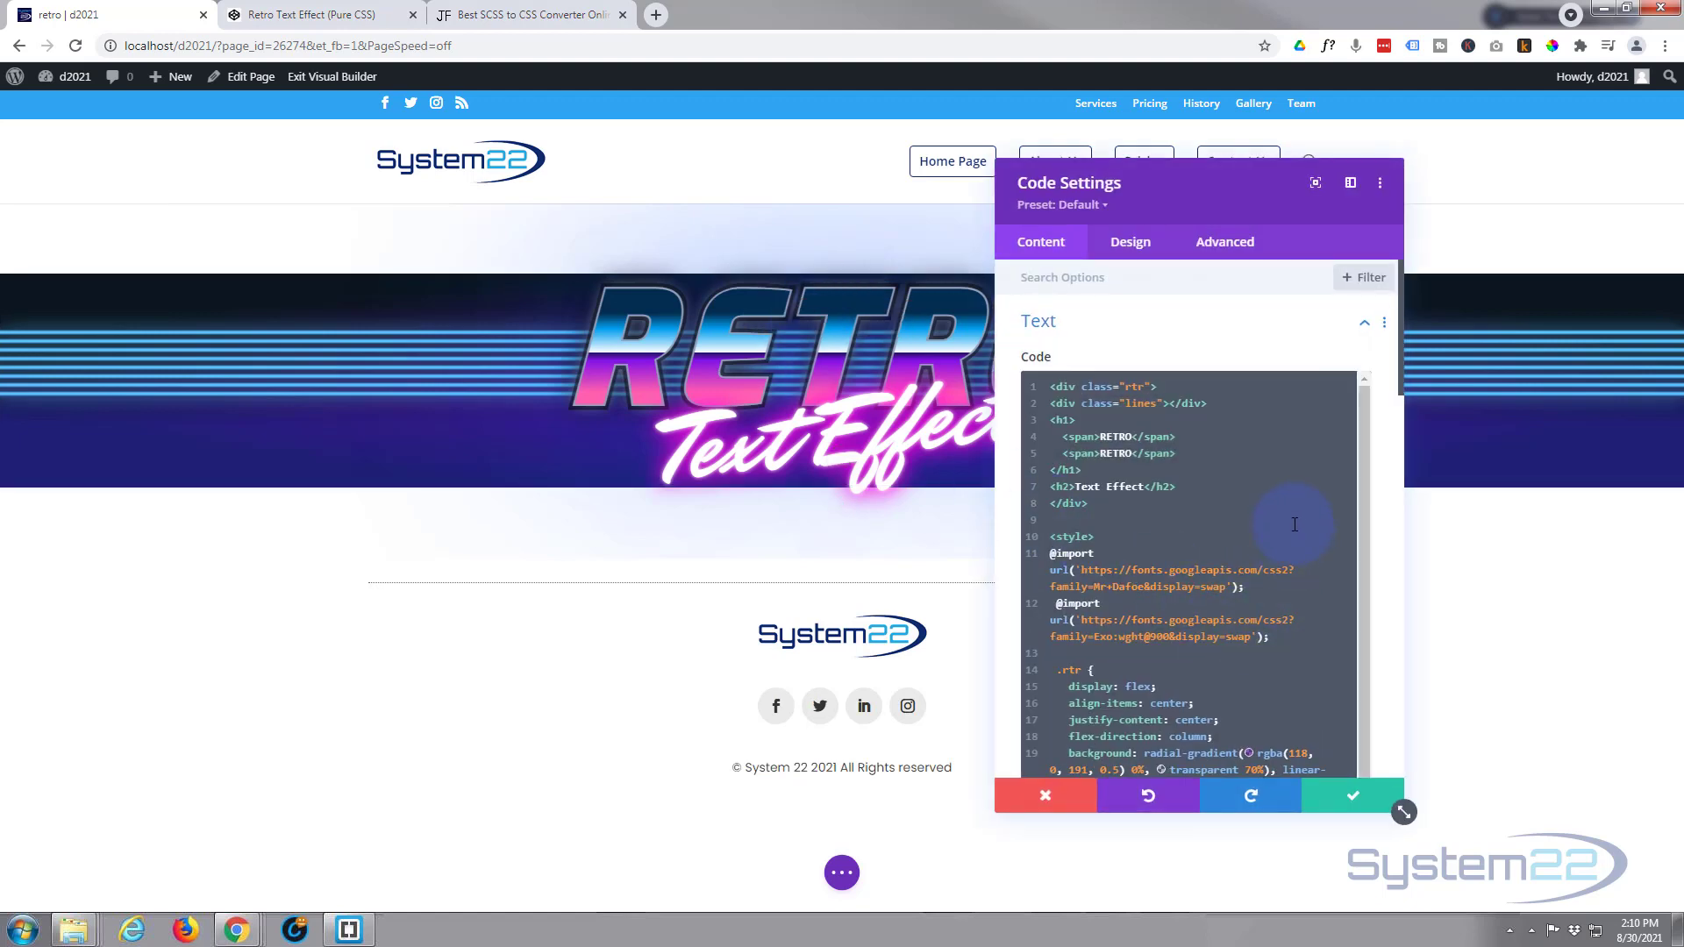
scroll(1295, 524, down, 1)
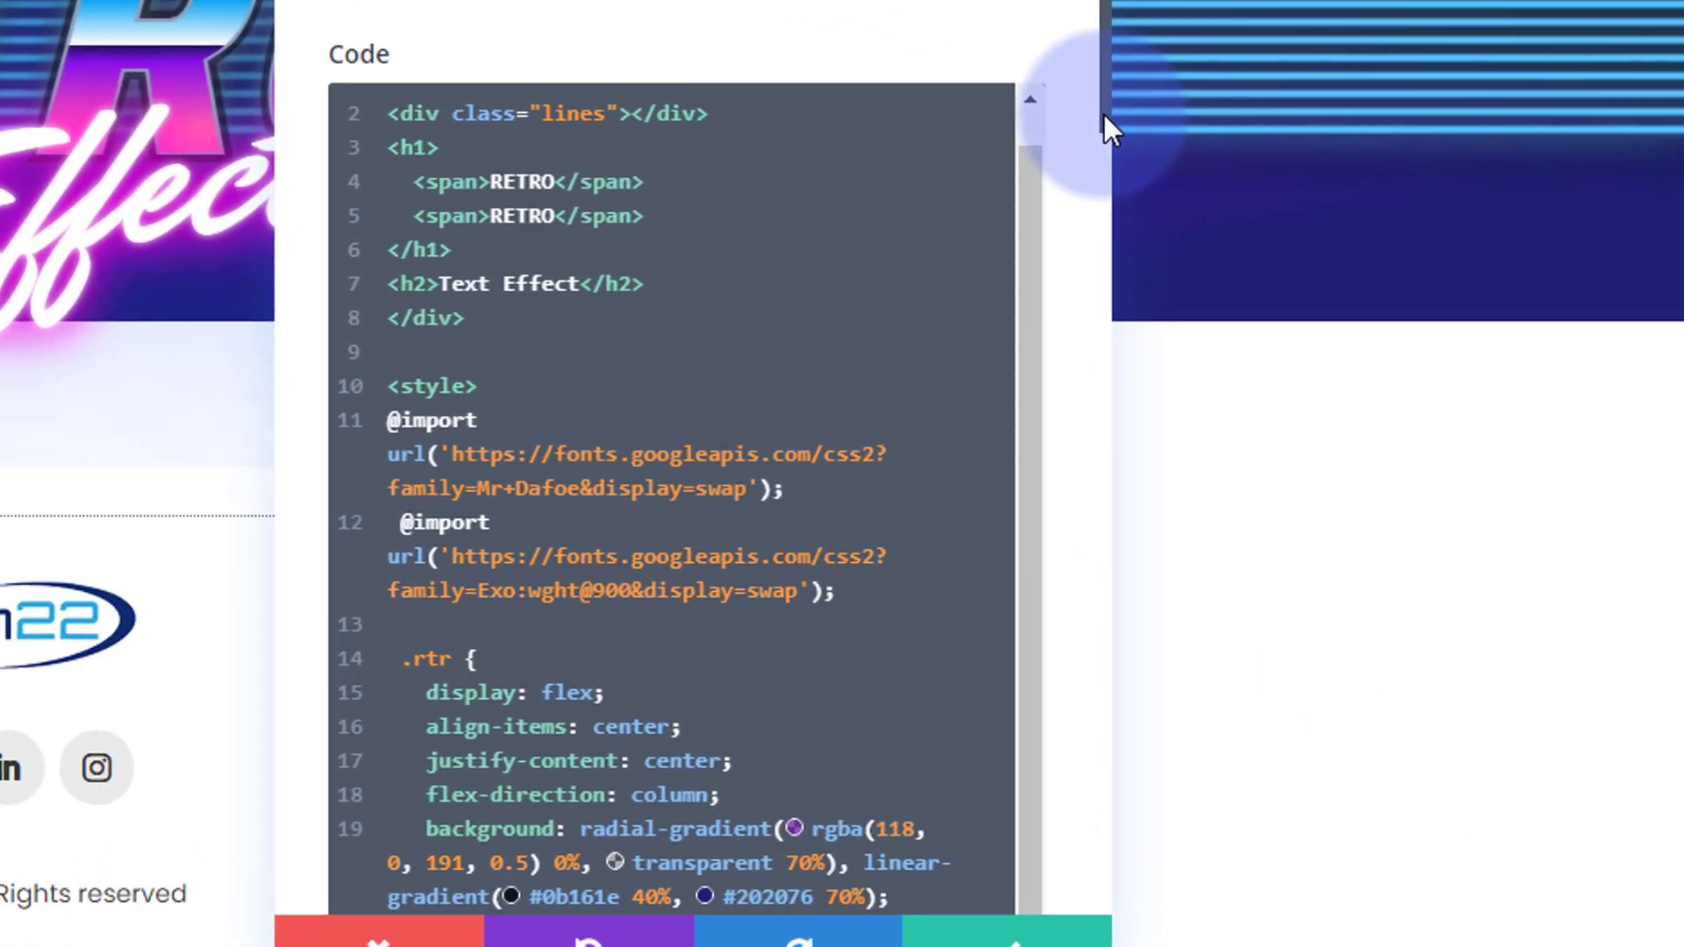
drag(1104, 113, 1102, 245)
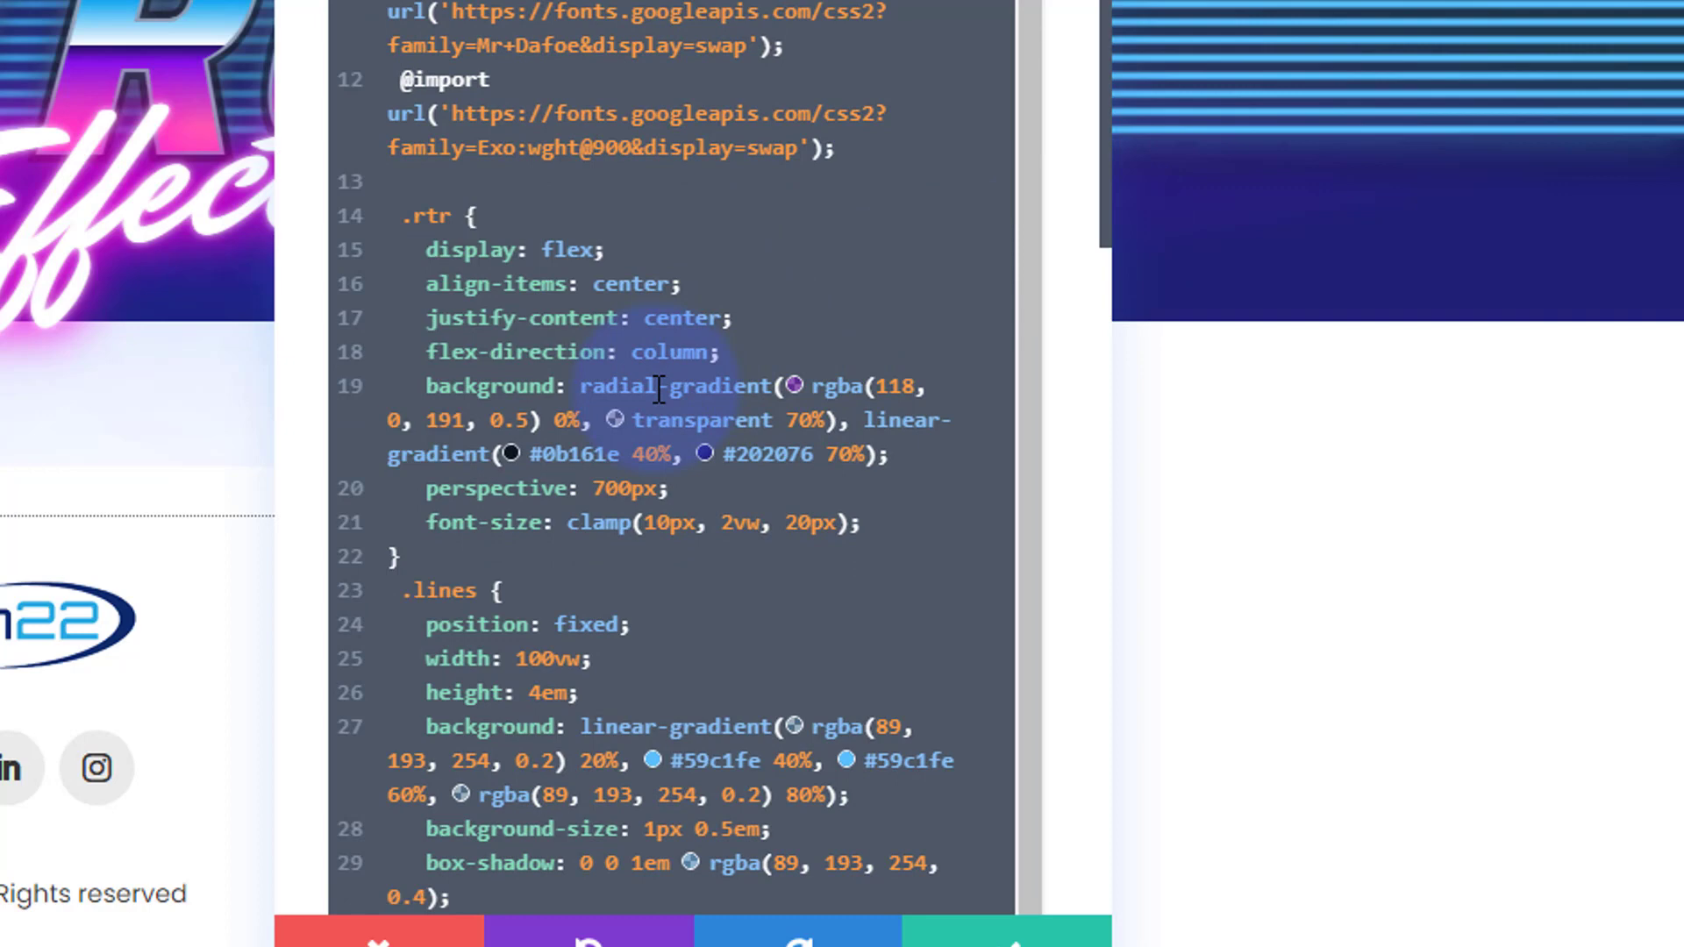
click(430, 386)
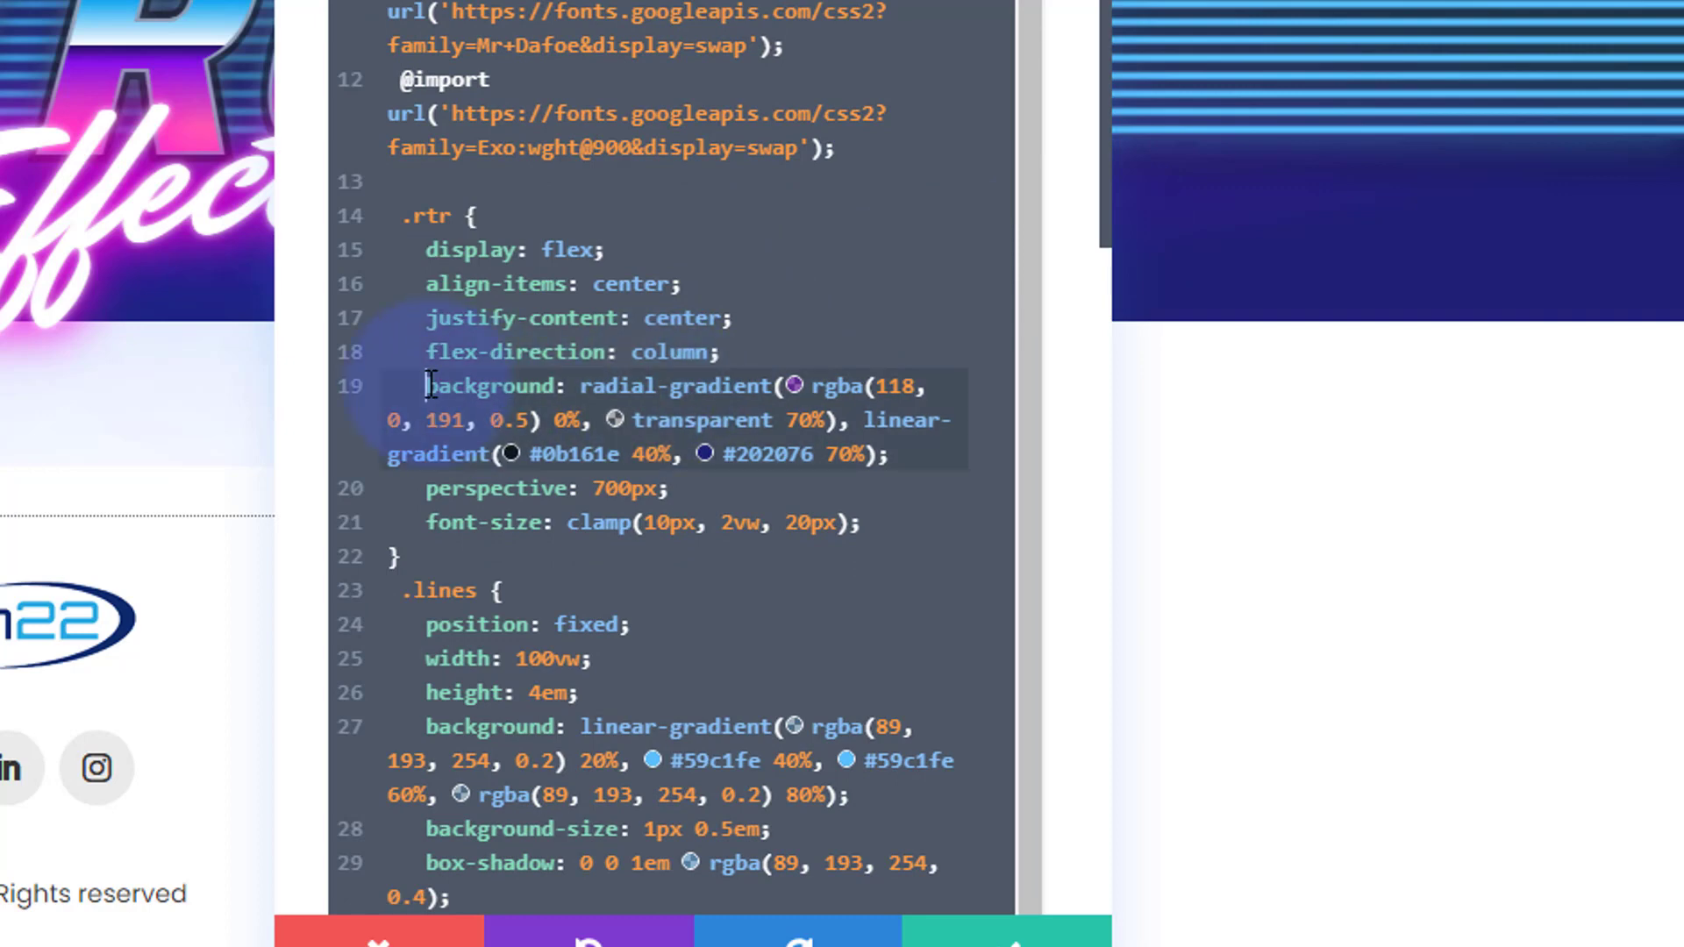
drag(430, 386, 955, 447)
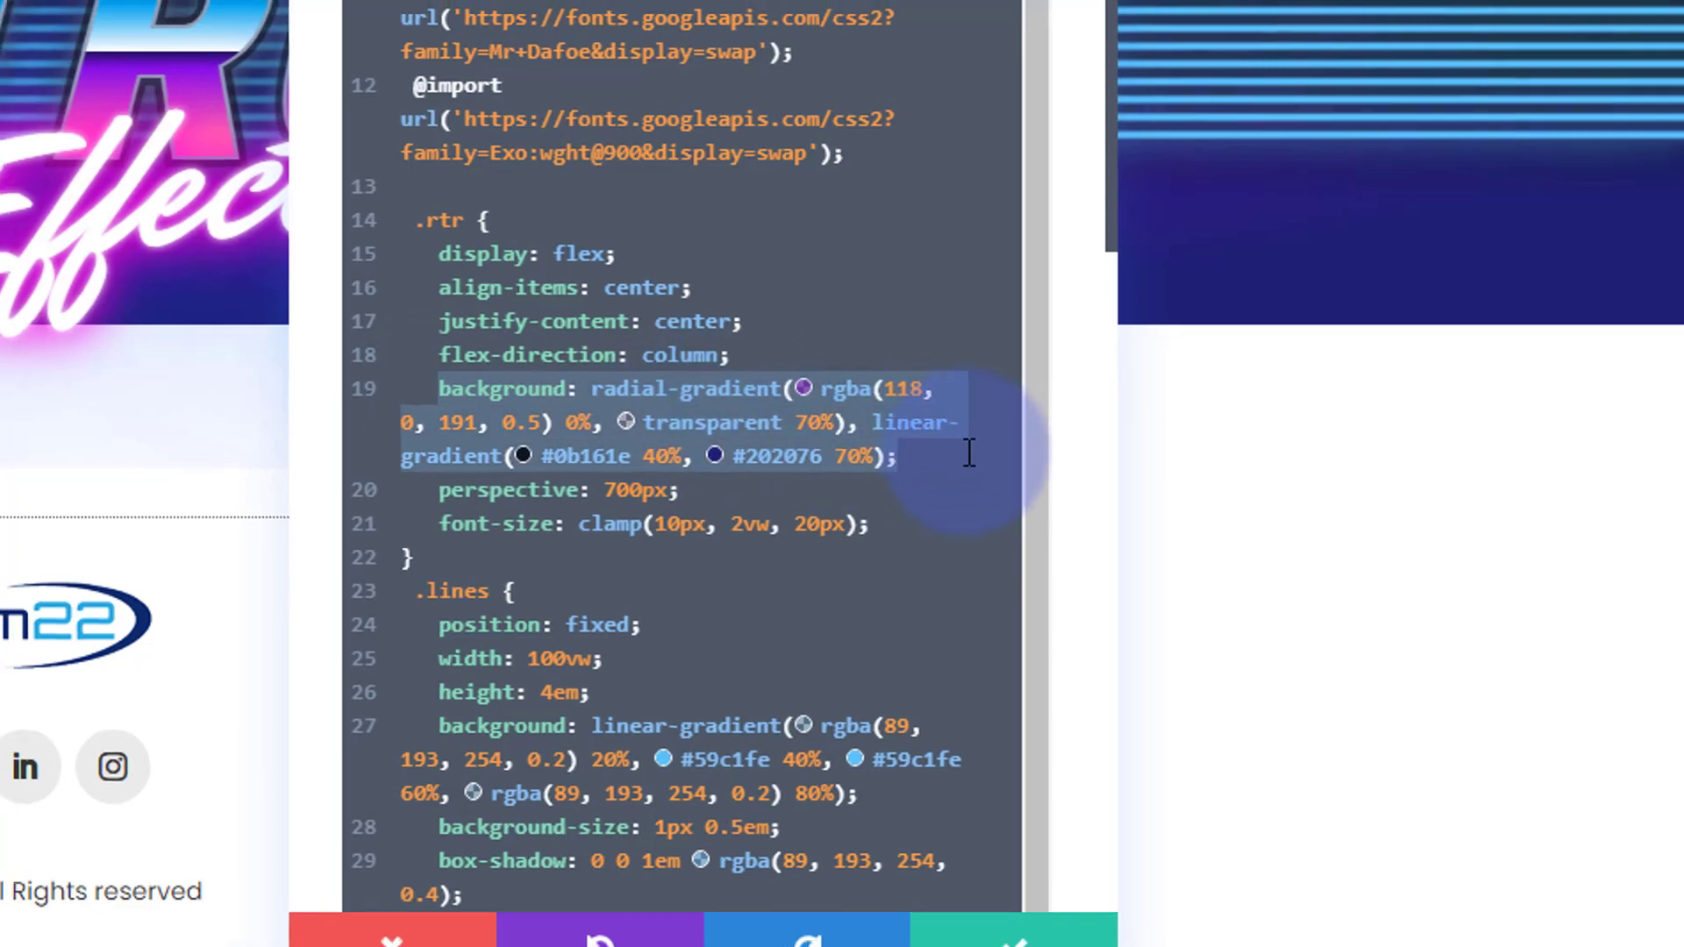
key(BackSpace)
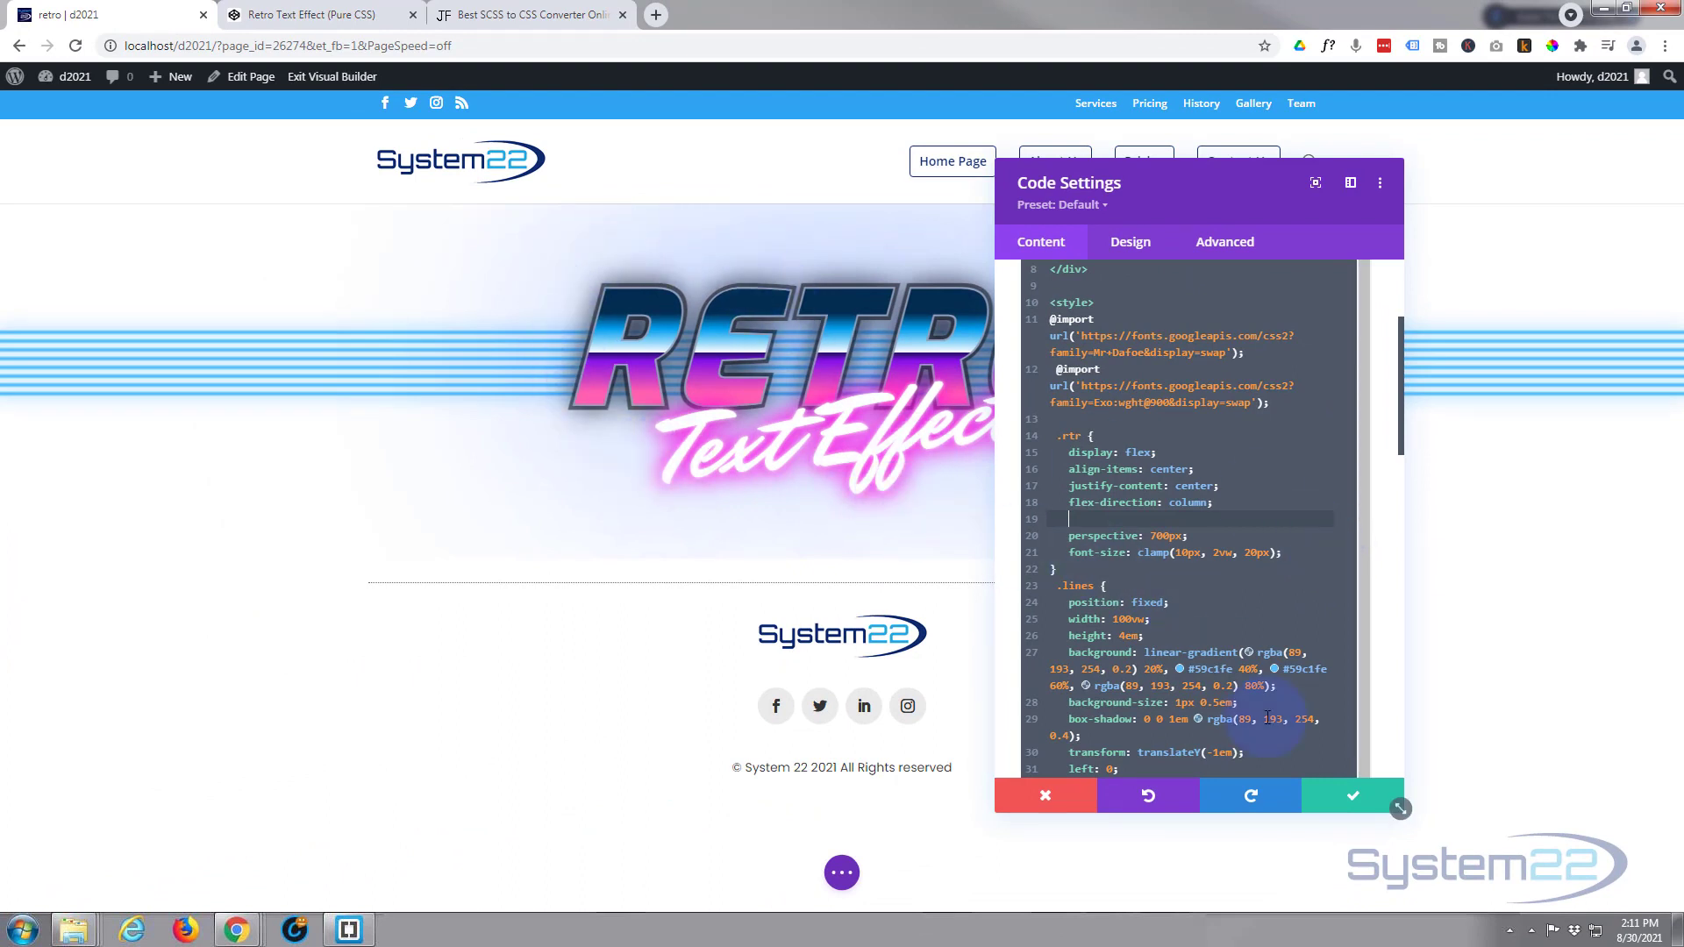
click(1354, 800)
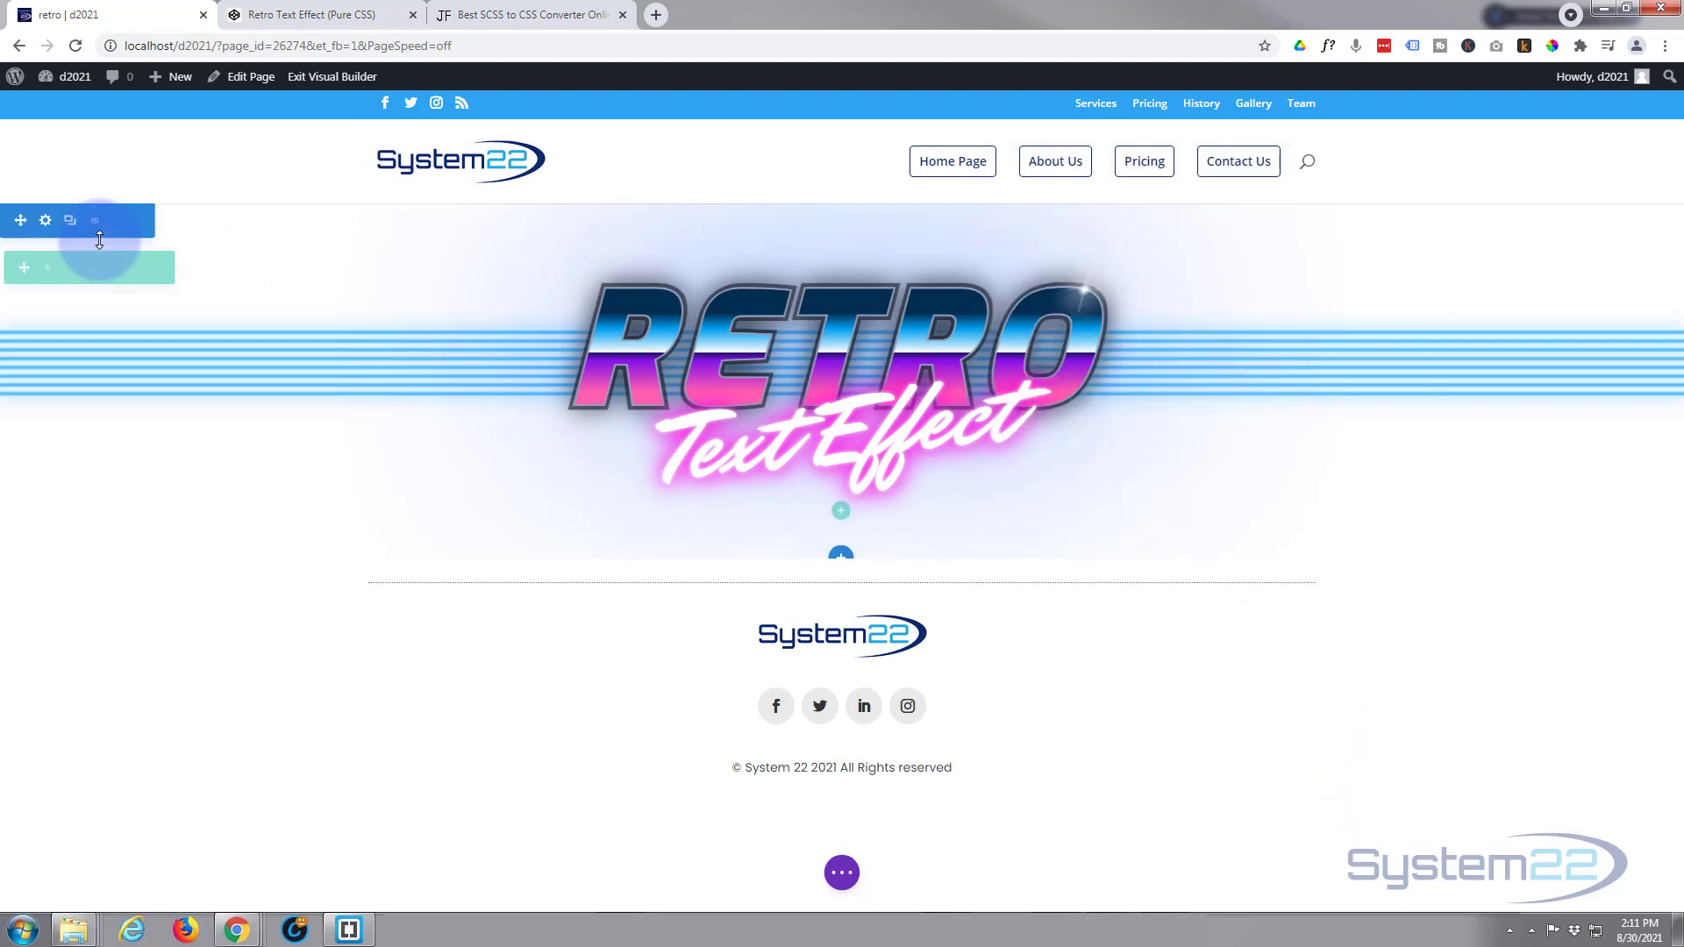
Add a background gradient to the banner section and set its gradient type to Radial
click(43, 224)
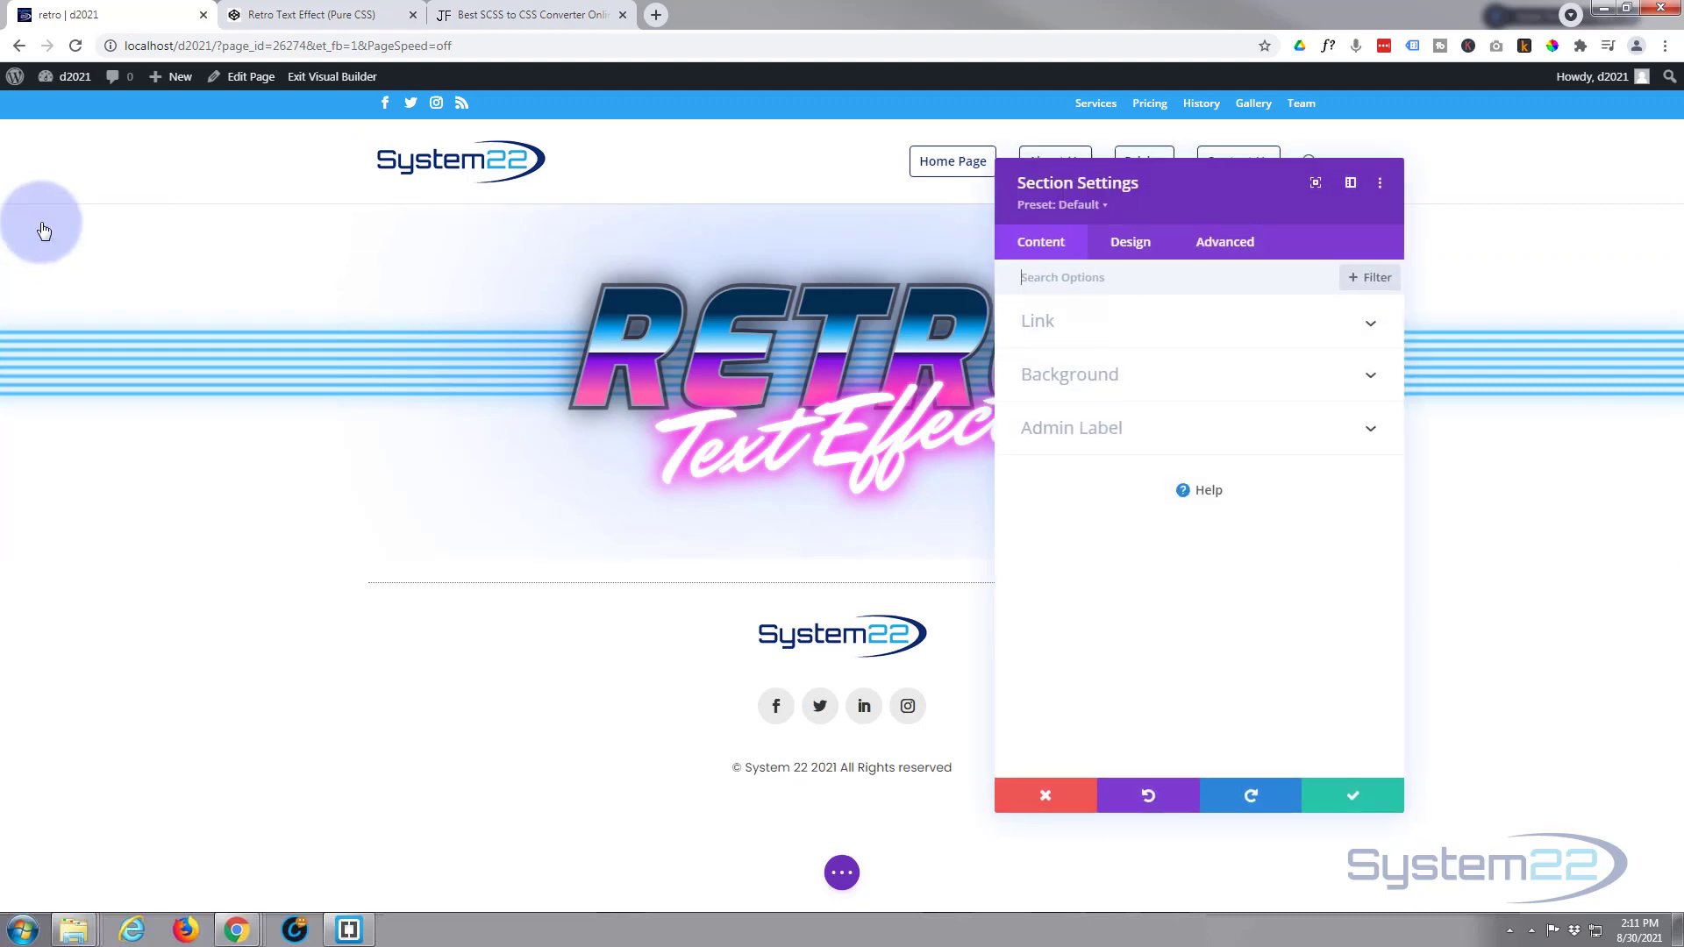
click(1129, 375)
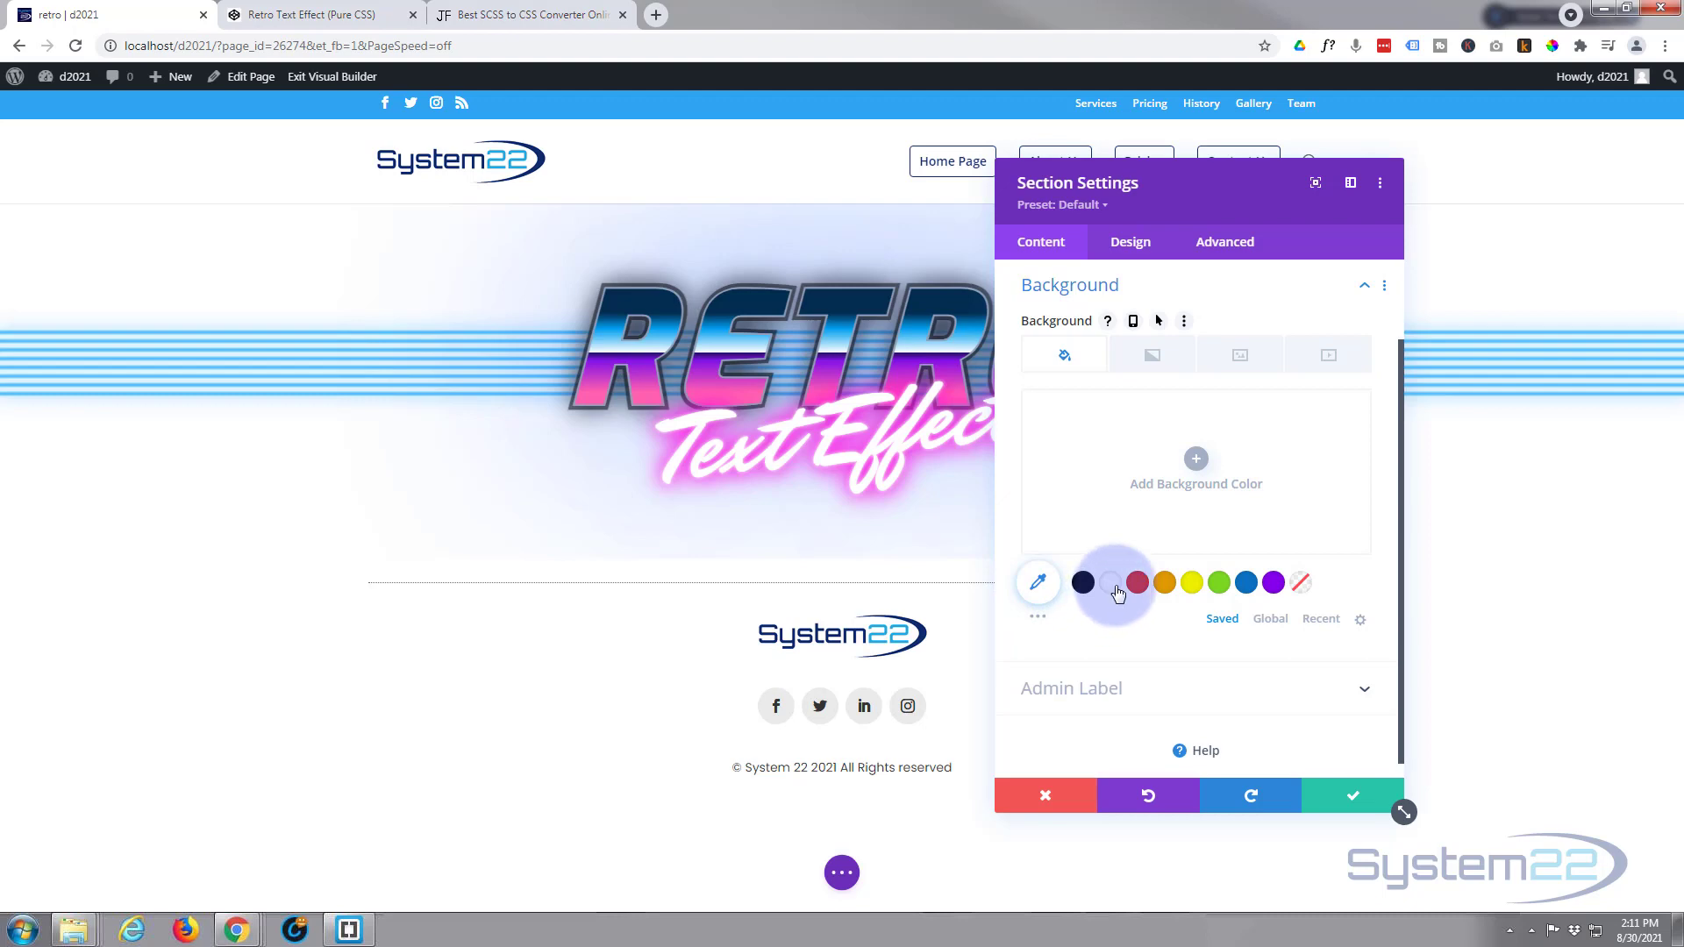
click(1157, 367)
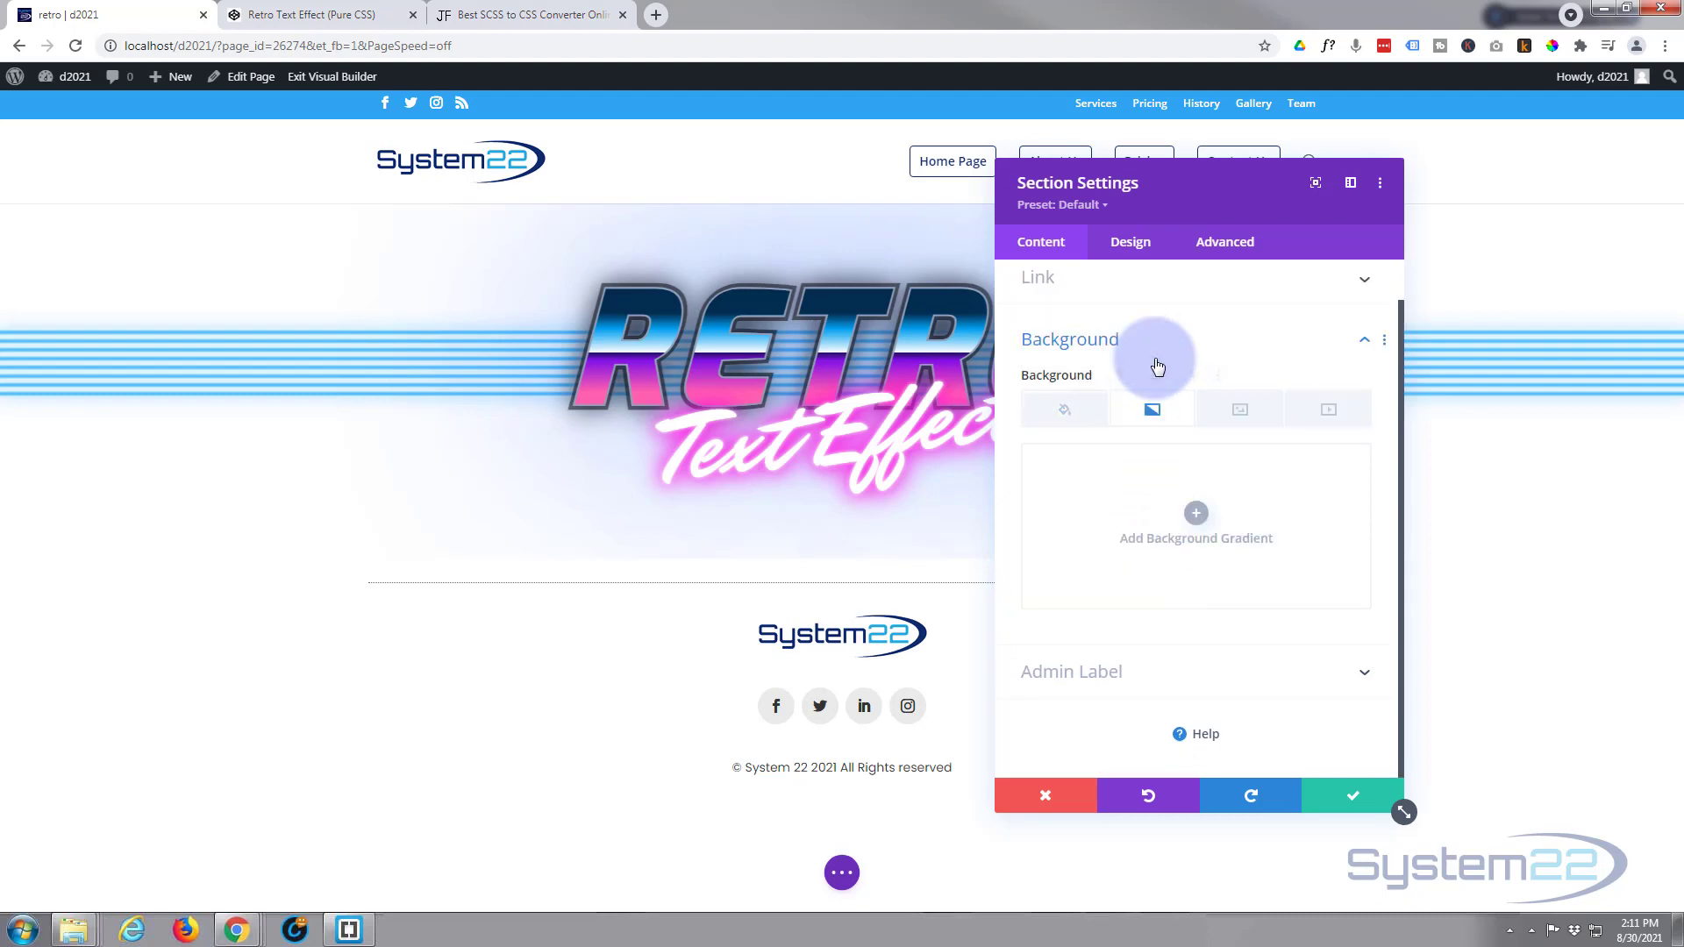
click(1195, 520)
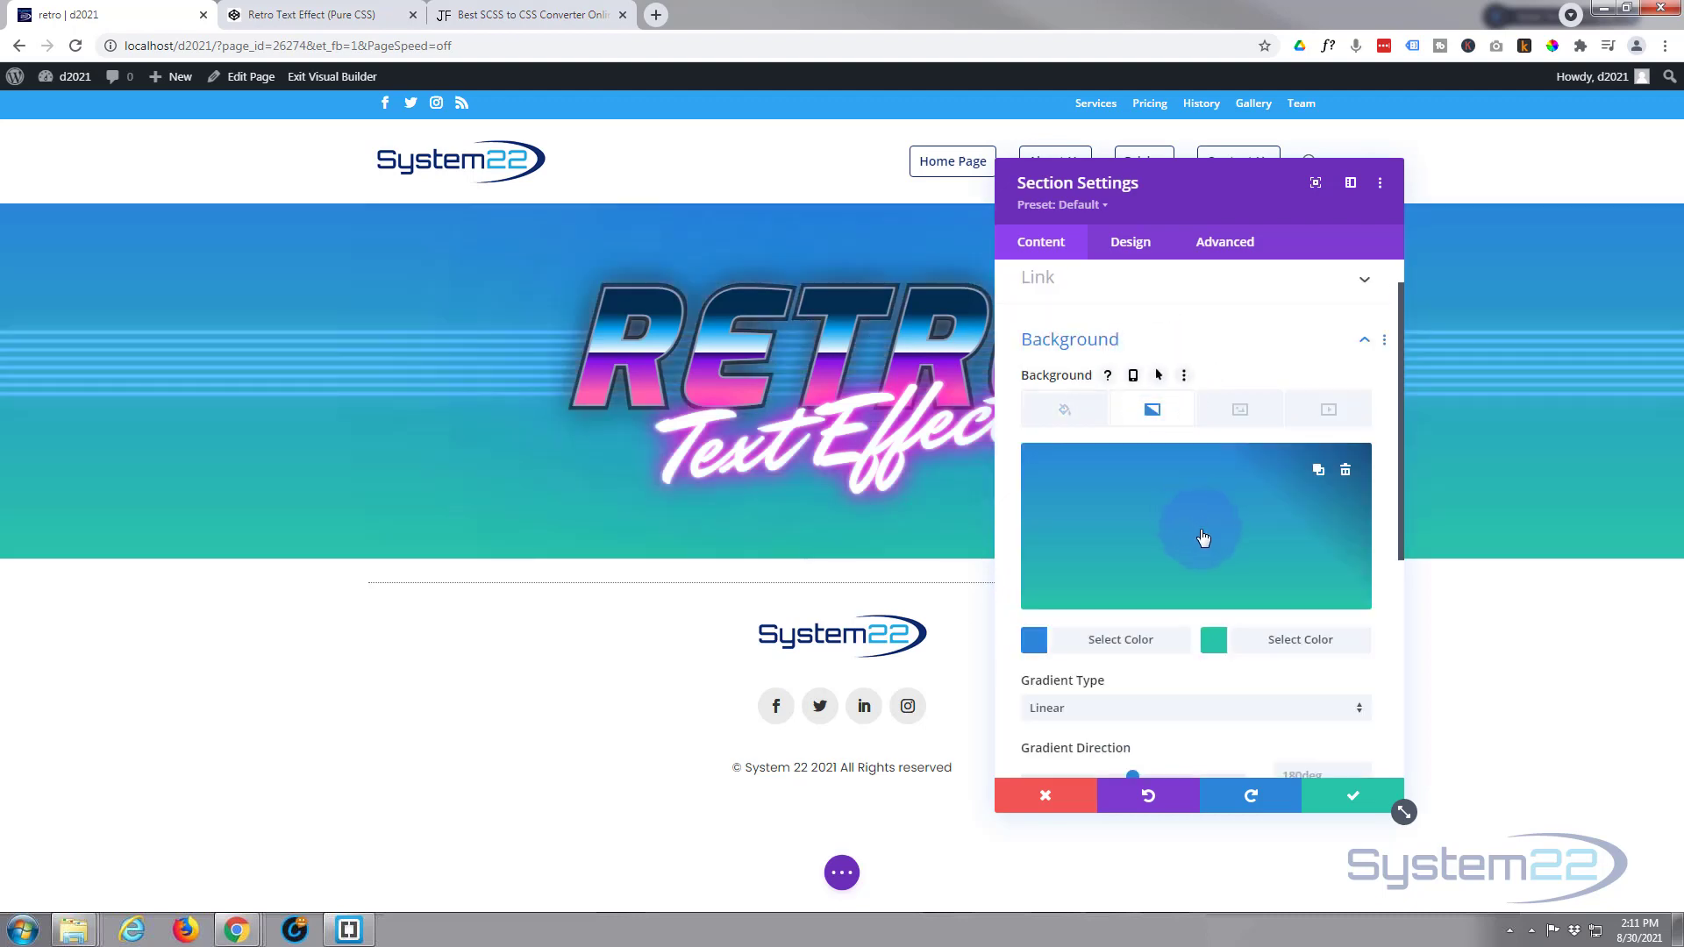
click(1140, 712)
click(1116, 755)
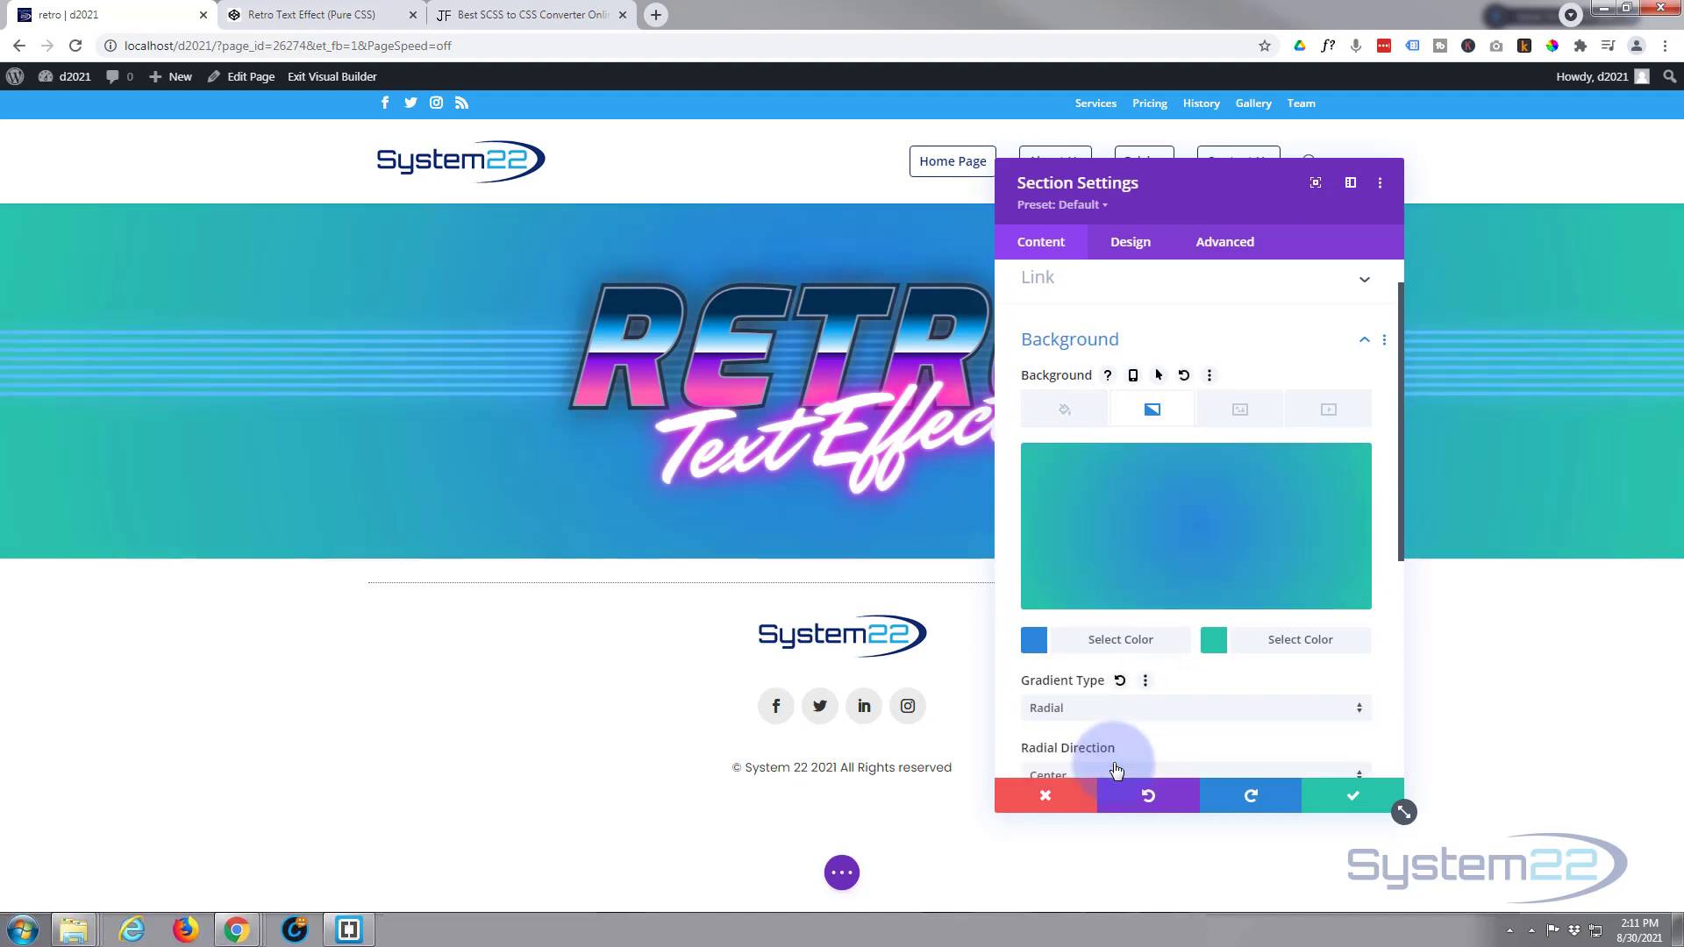
Set the radial gradient's first color to #0c71c3 and its second color to #000000
click(1072, 651)
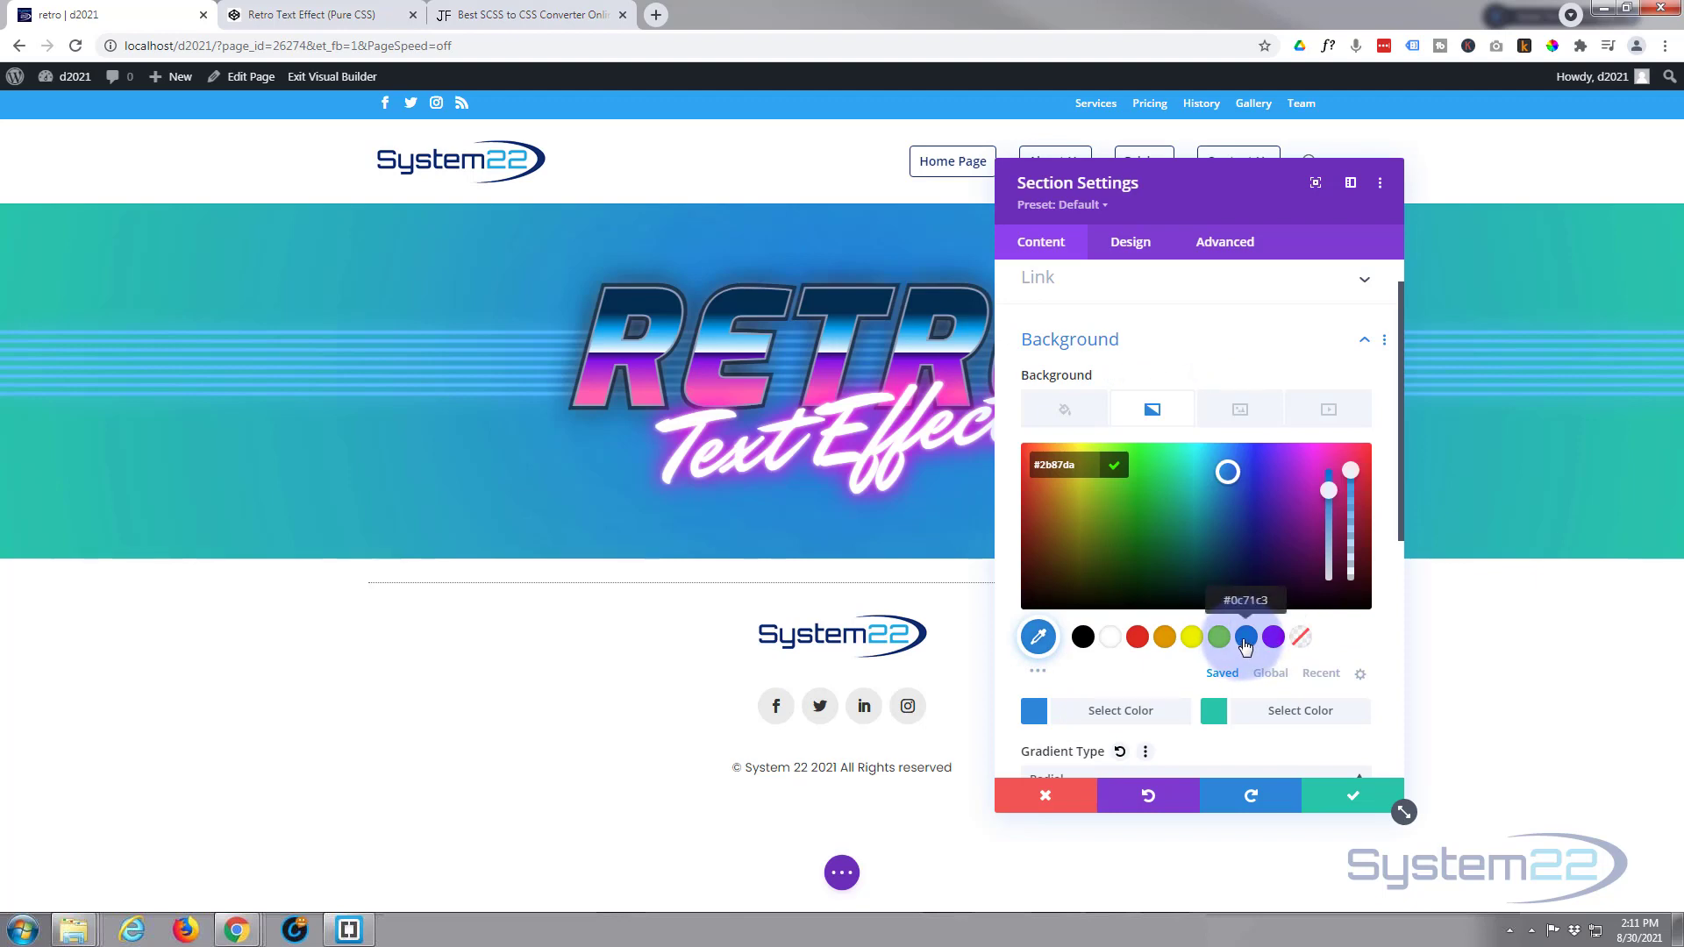
click(1245, 645)
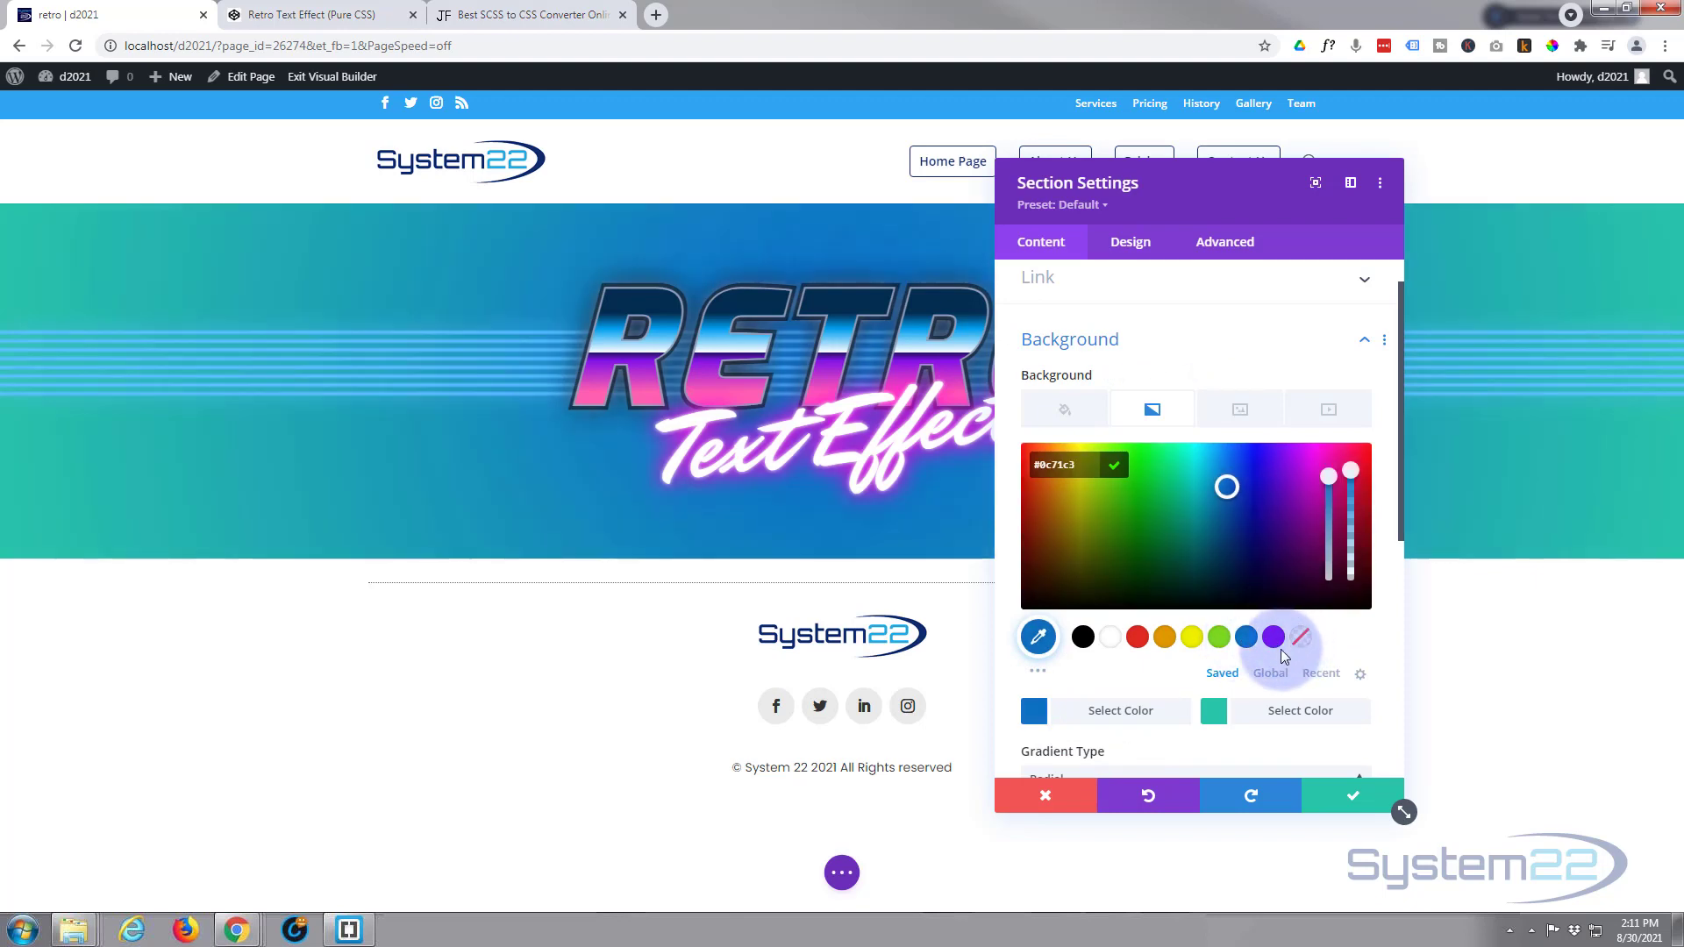
click(1272, 721)
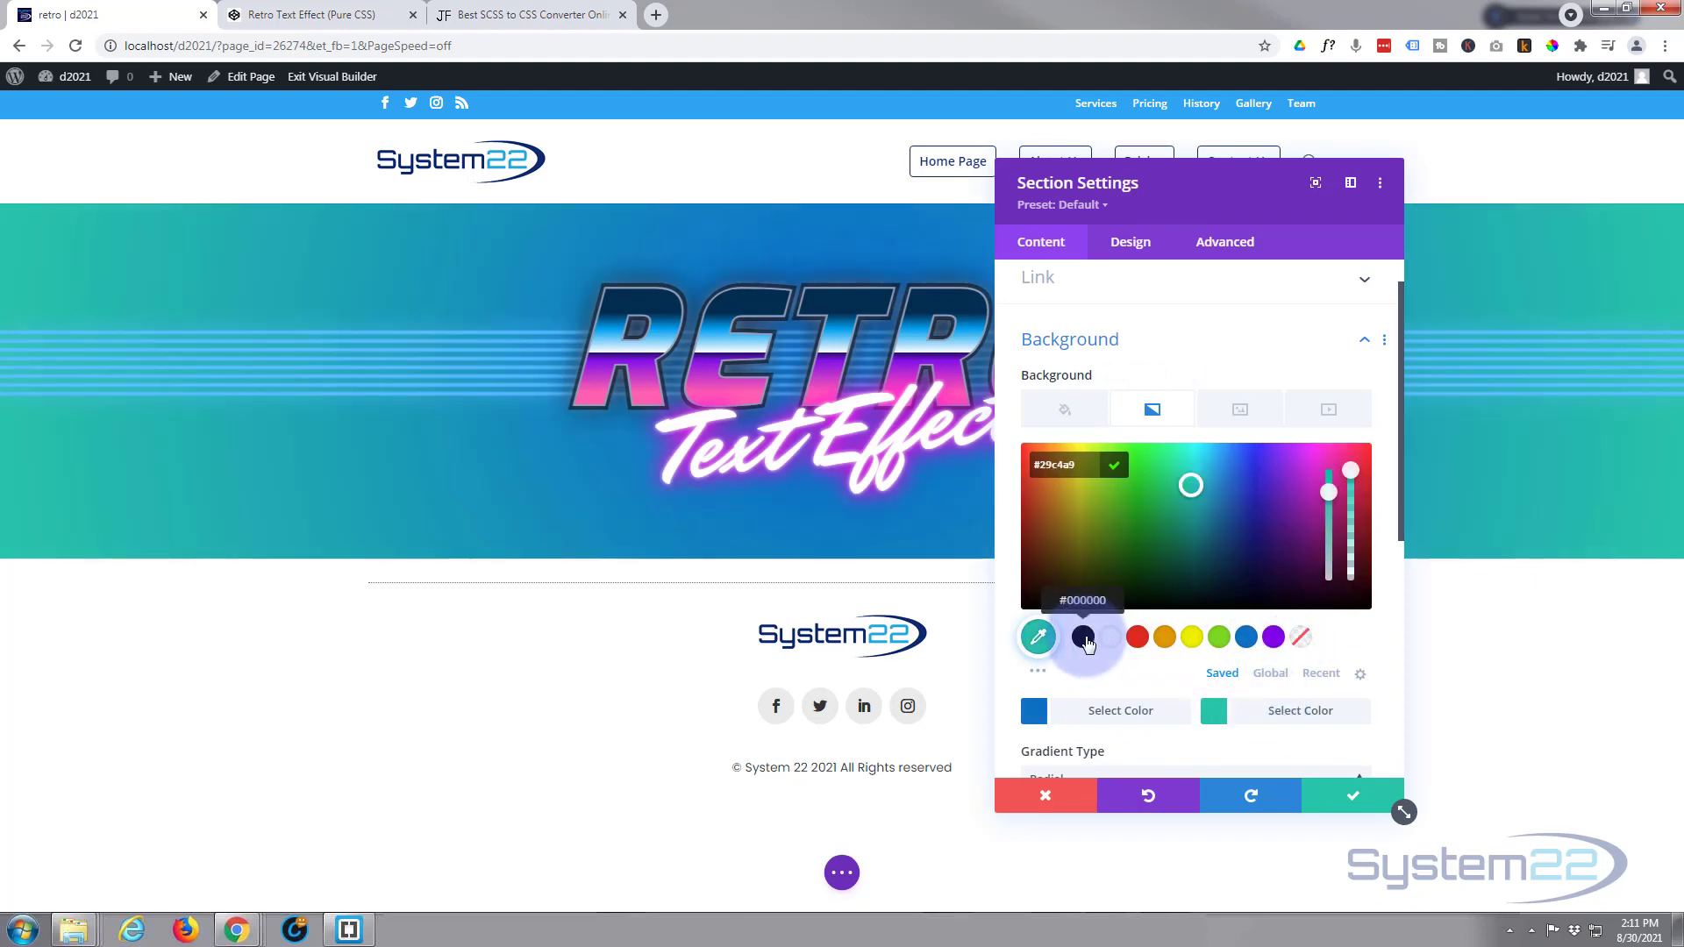
click(1084, 638)
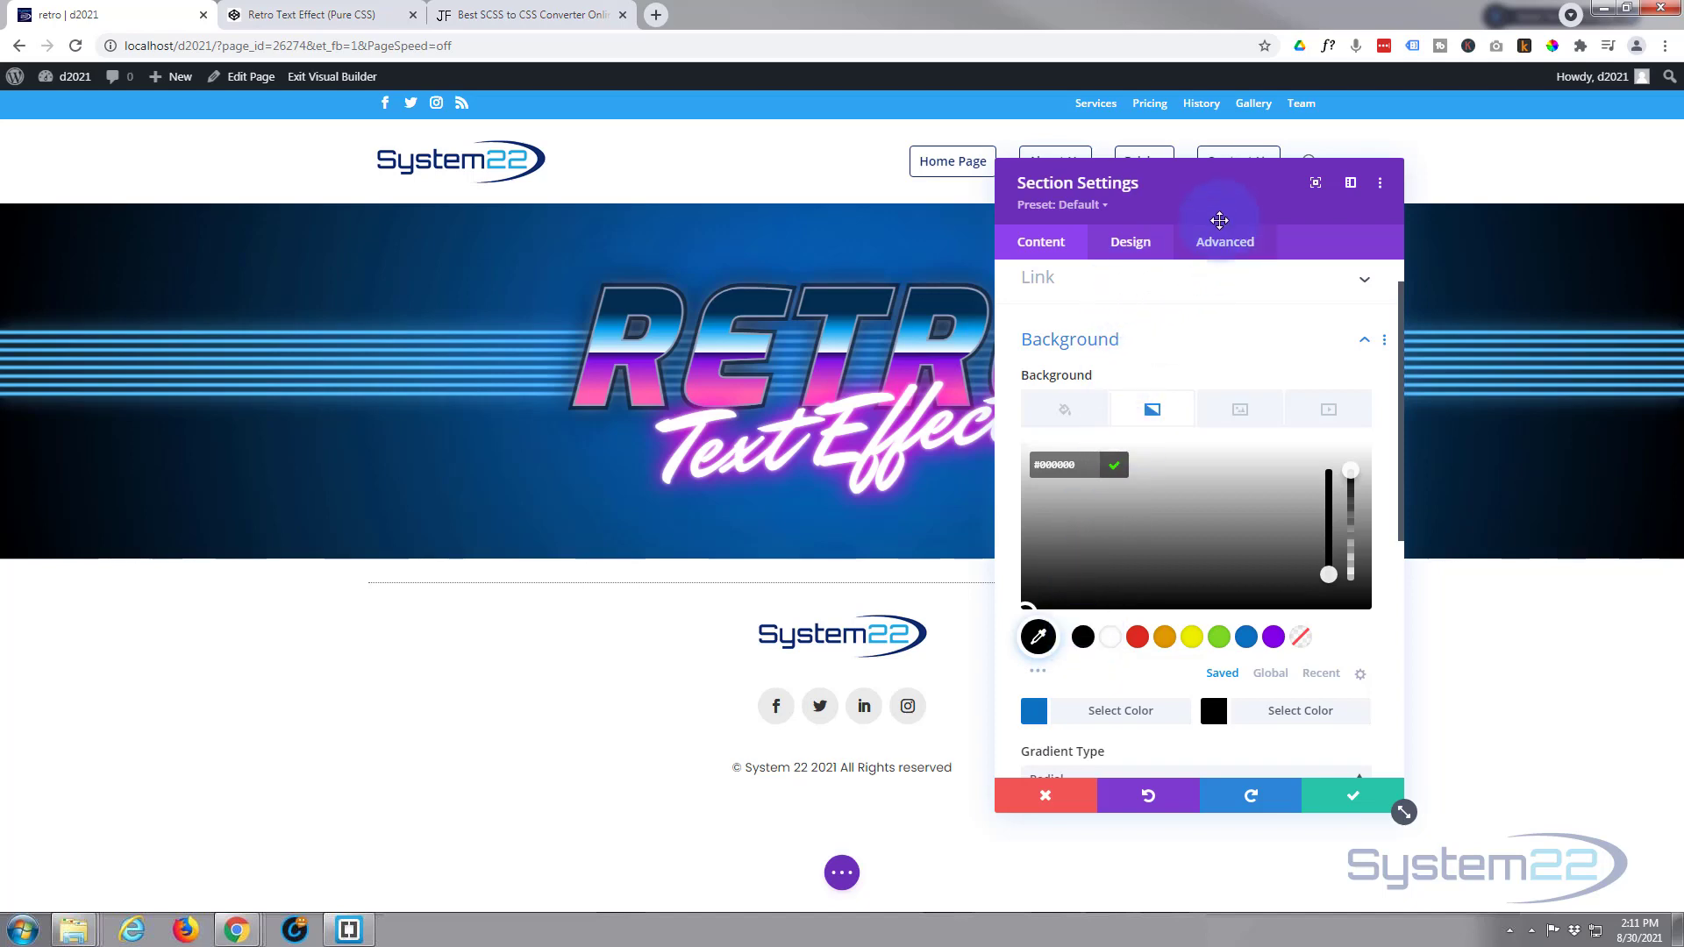
Try other start and end positions for the gradient, return them to 0% and 100%, and save the section settings
drag(1219, 219, 1337, 201)
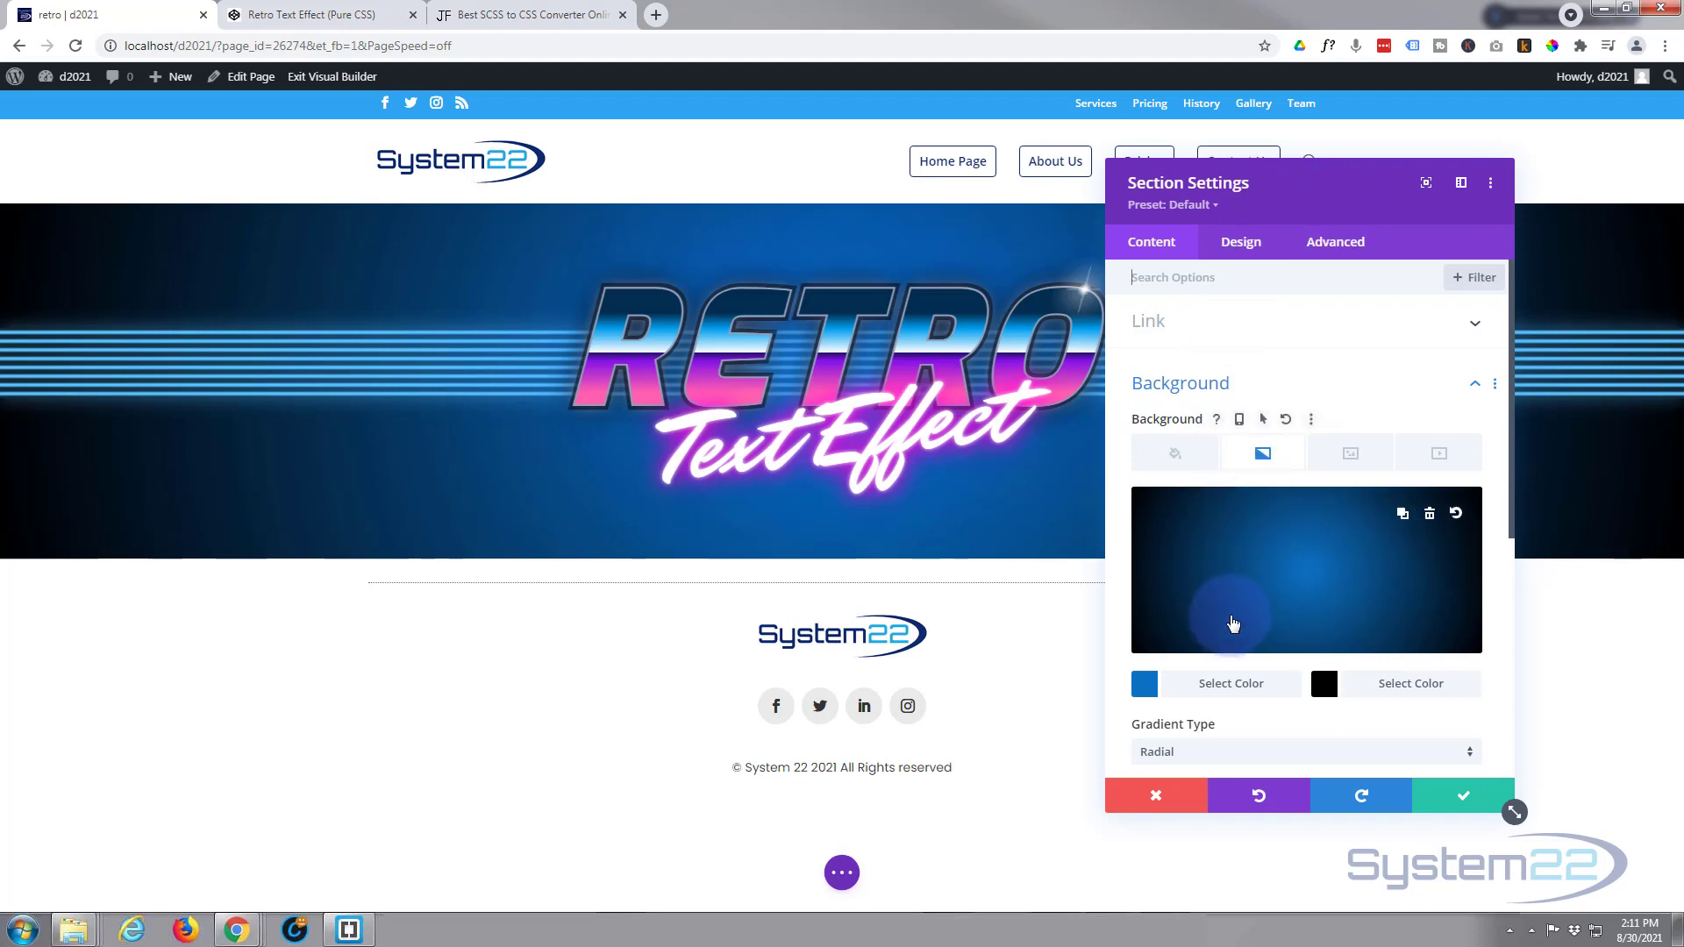
scroll(1229, 613, down, 3)
scroll(1229, 613, down, 1)
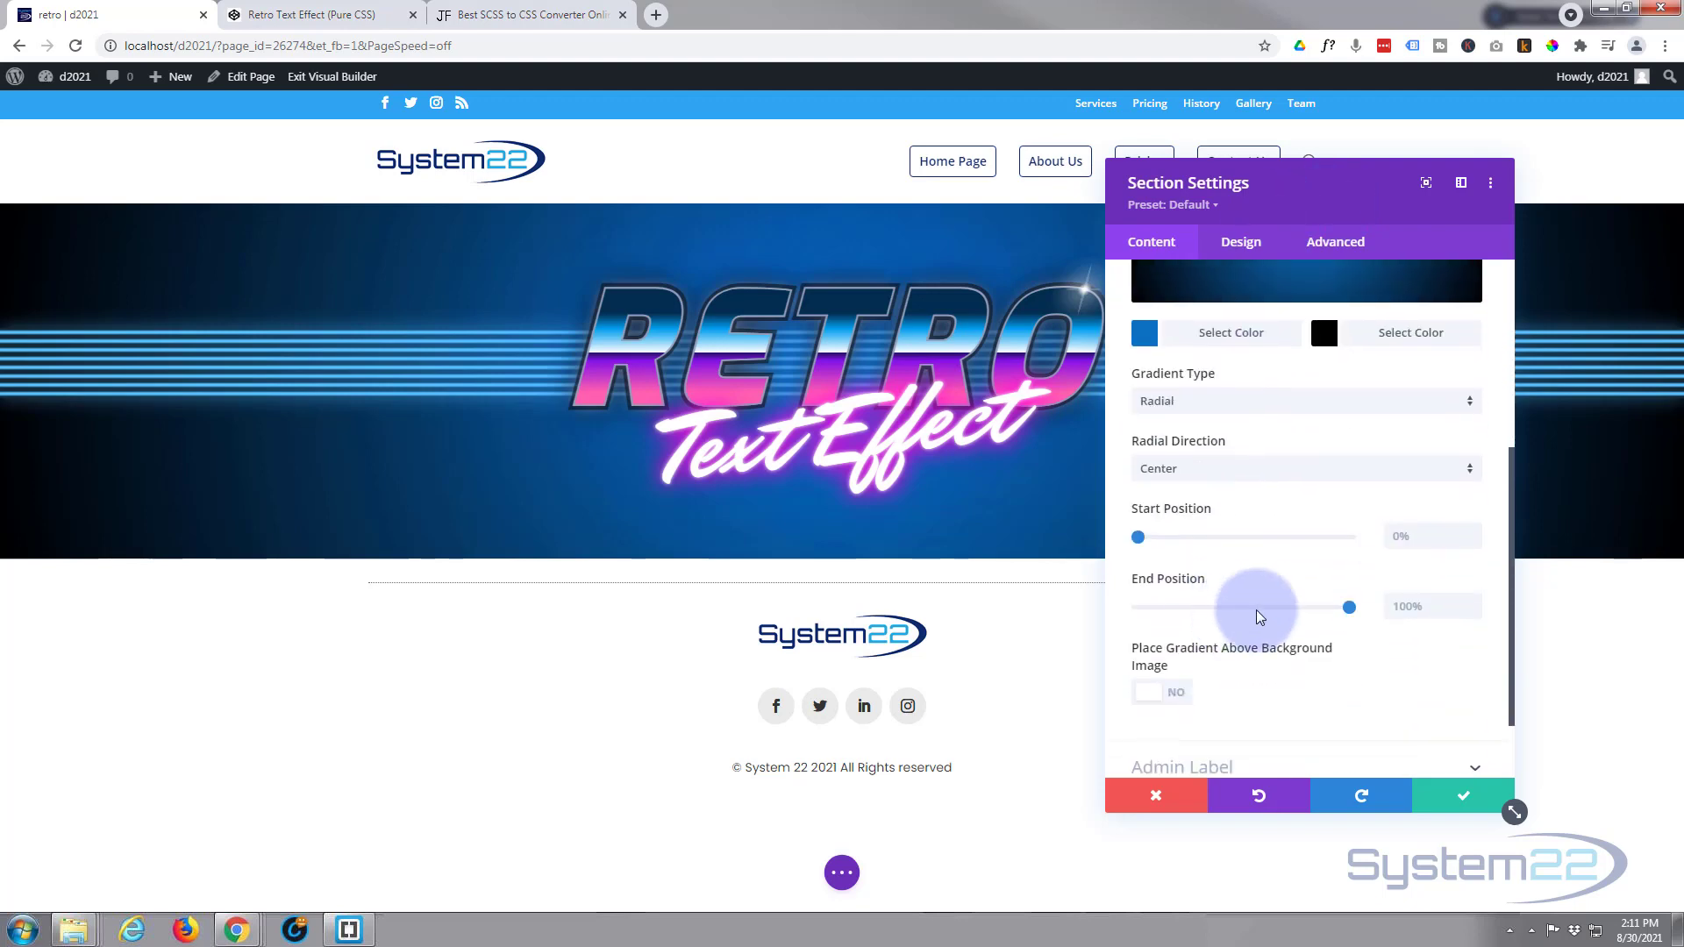
drag(1138, 537, 1195, 538)
mouse_move(1352, 619)
mouse_down()
mouse_move(1200, 616)
mouse_move(1377, 605)
mouse_up()
drag(1193, 537, 1086, 539)
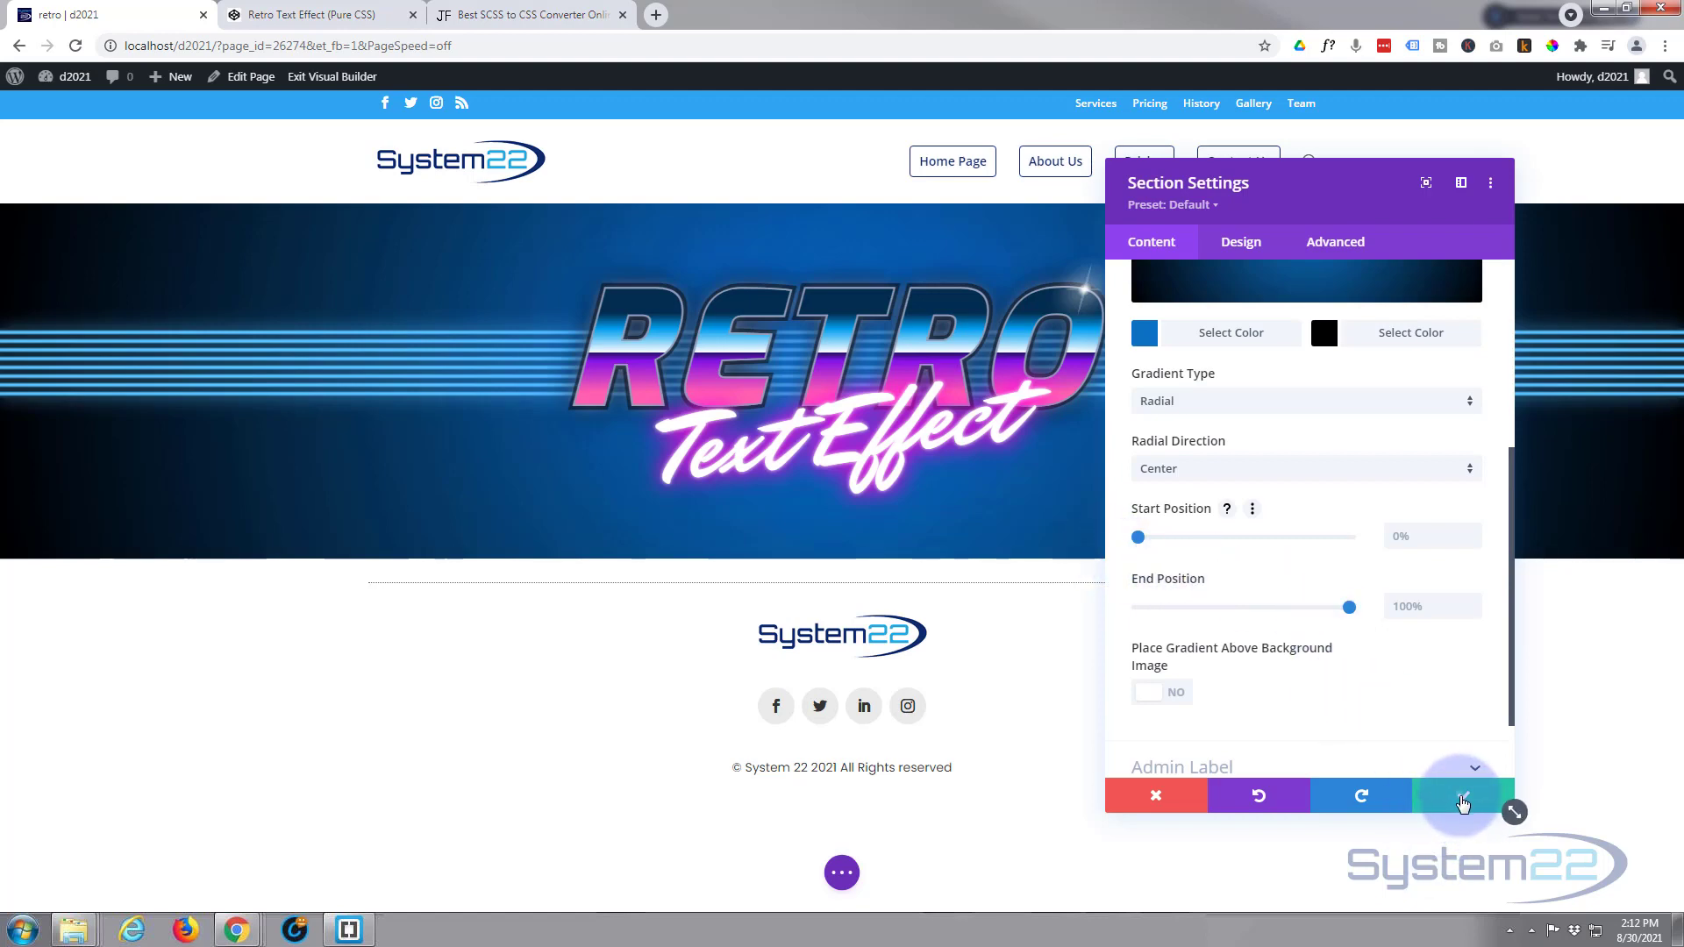
click(1462, 800)
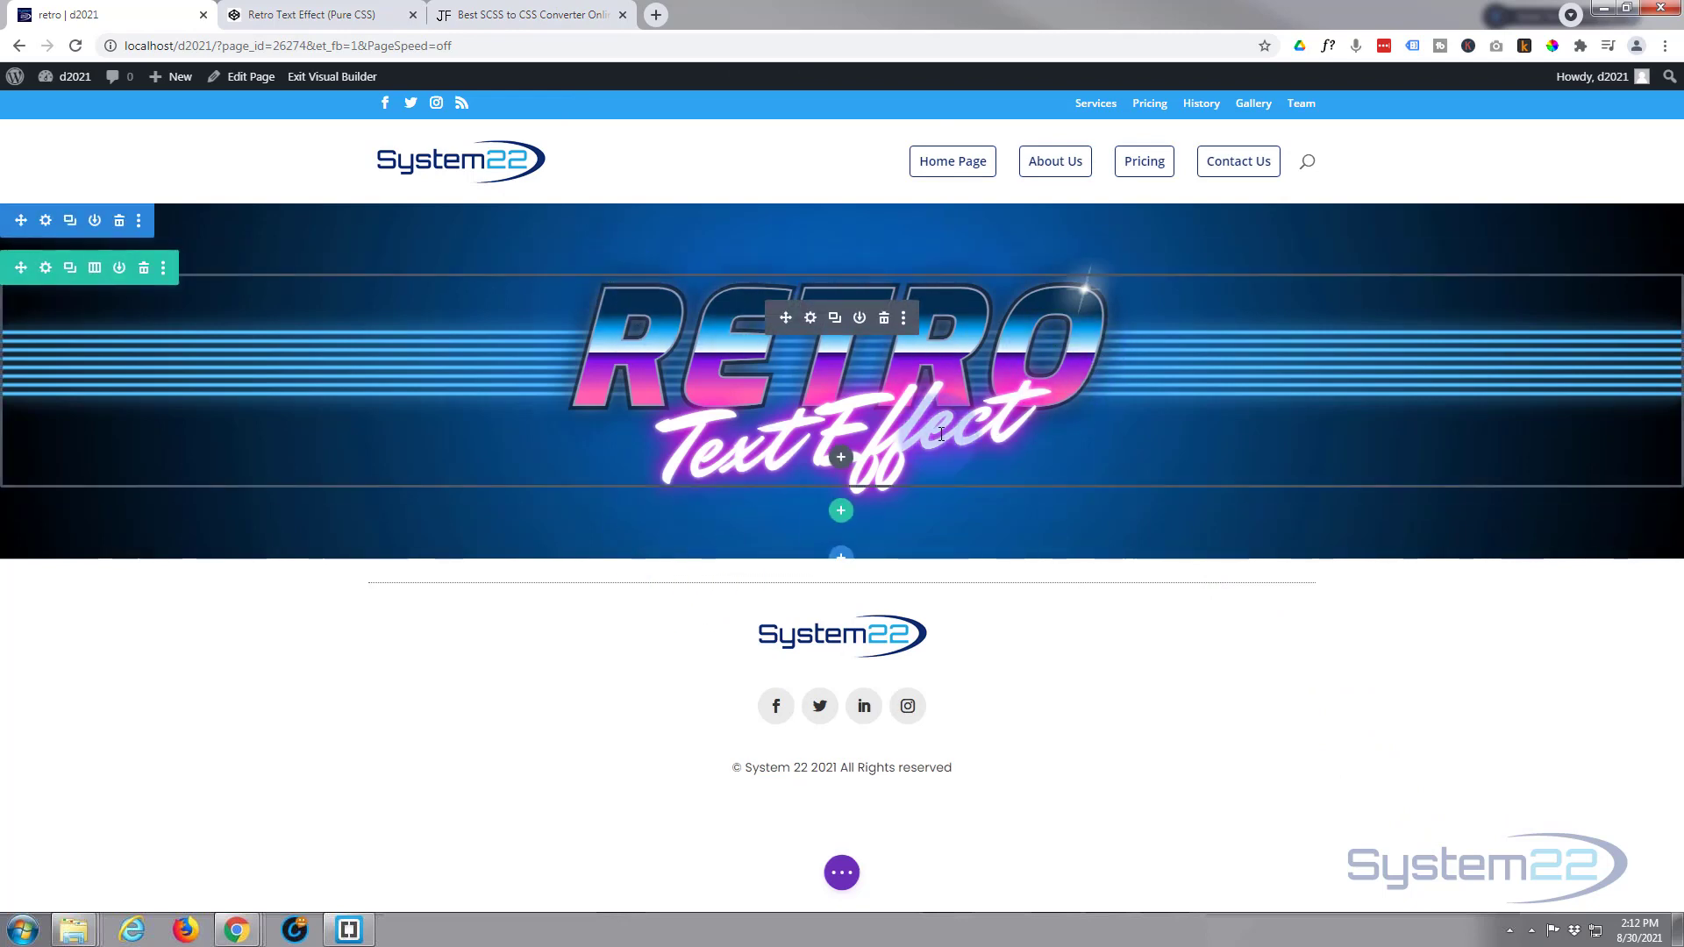
Replace the text in both h1 spans of the banner's Code module with WEB DESIGN
click(811, 319)
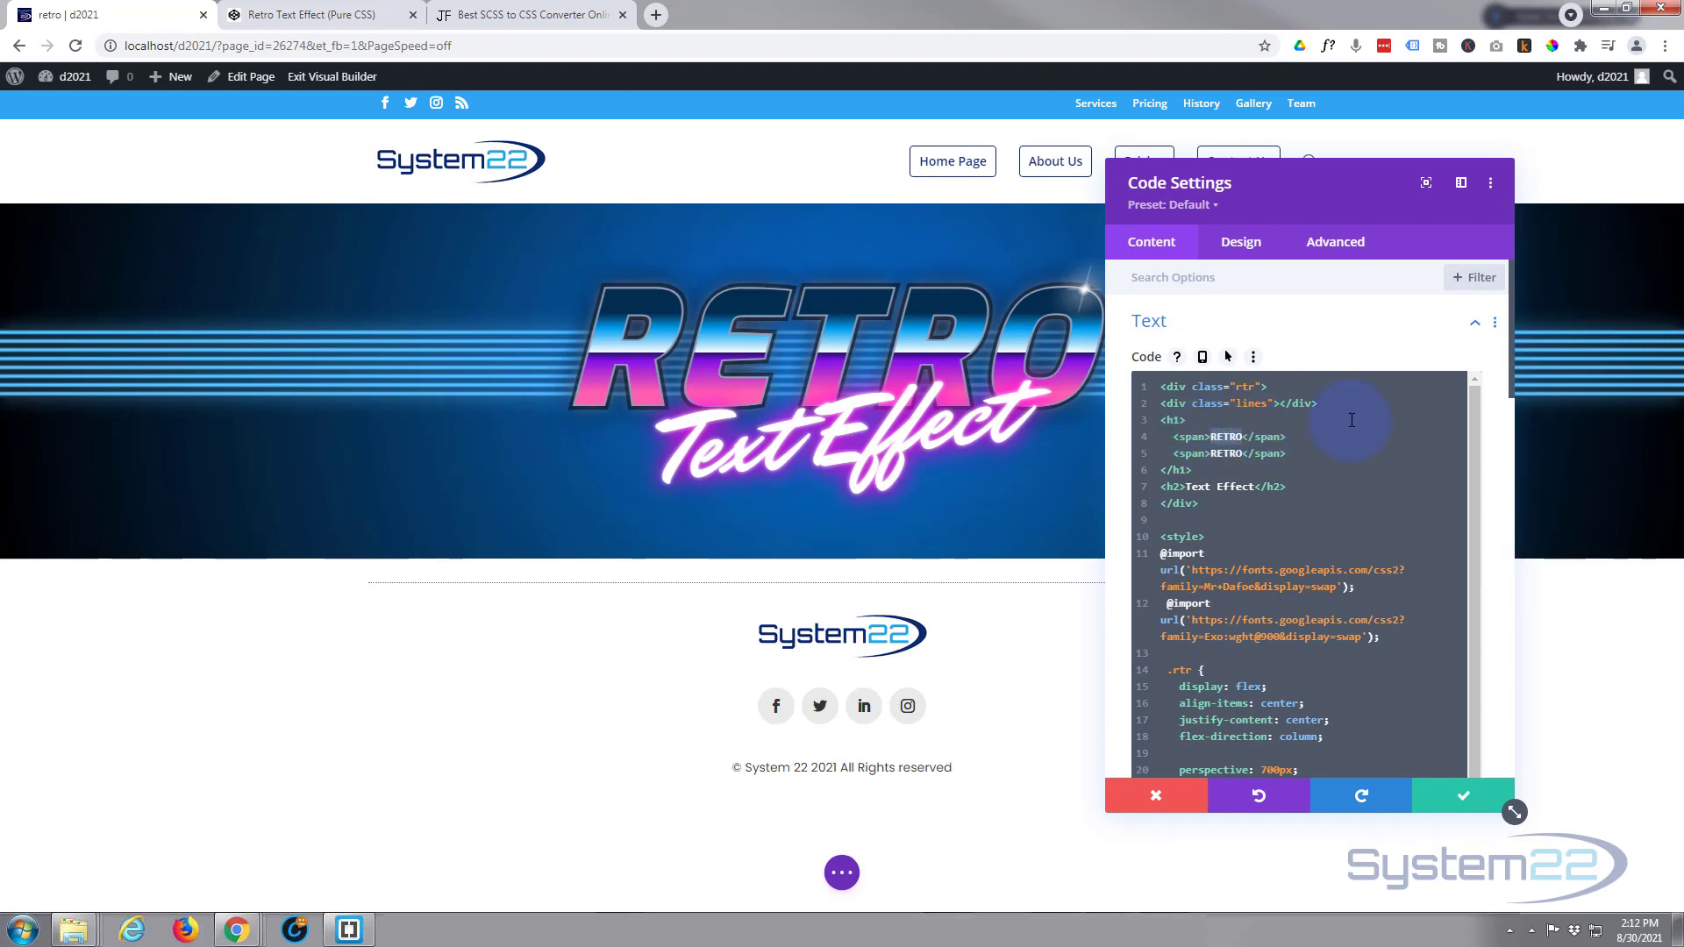
text(R)
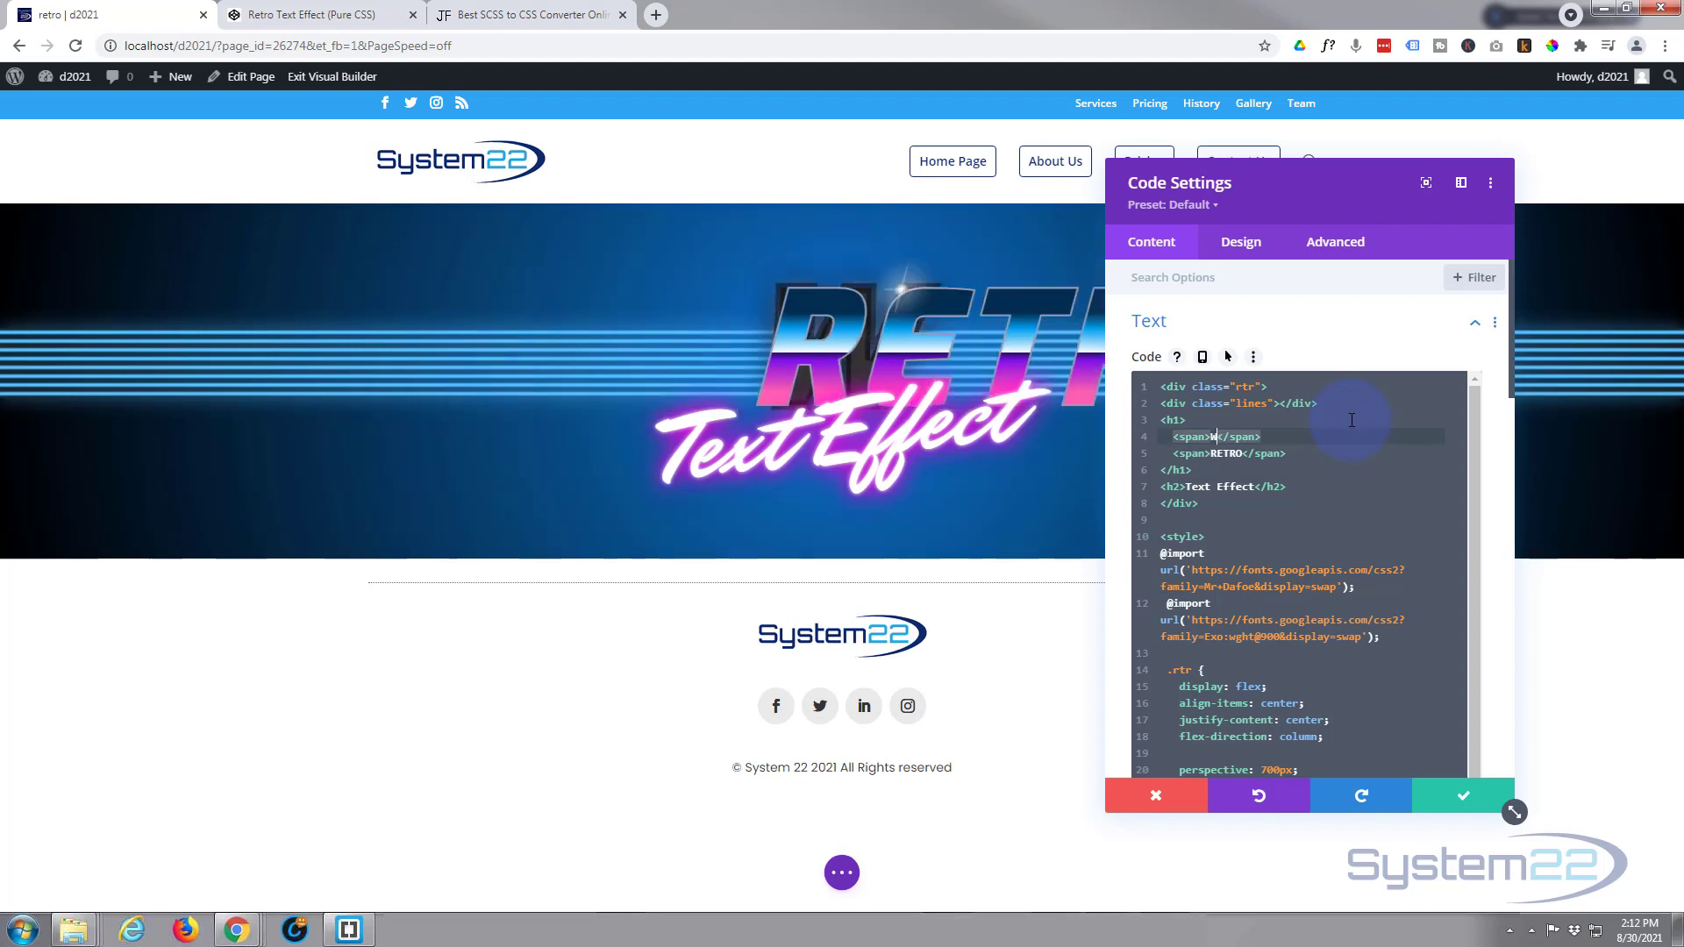
text(EB DESIGN)
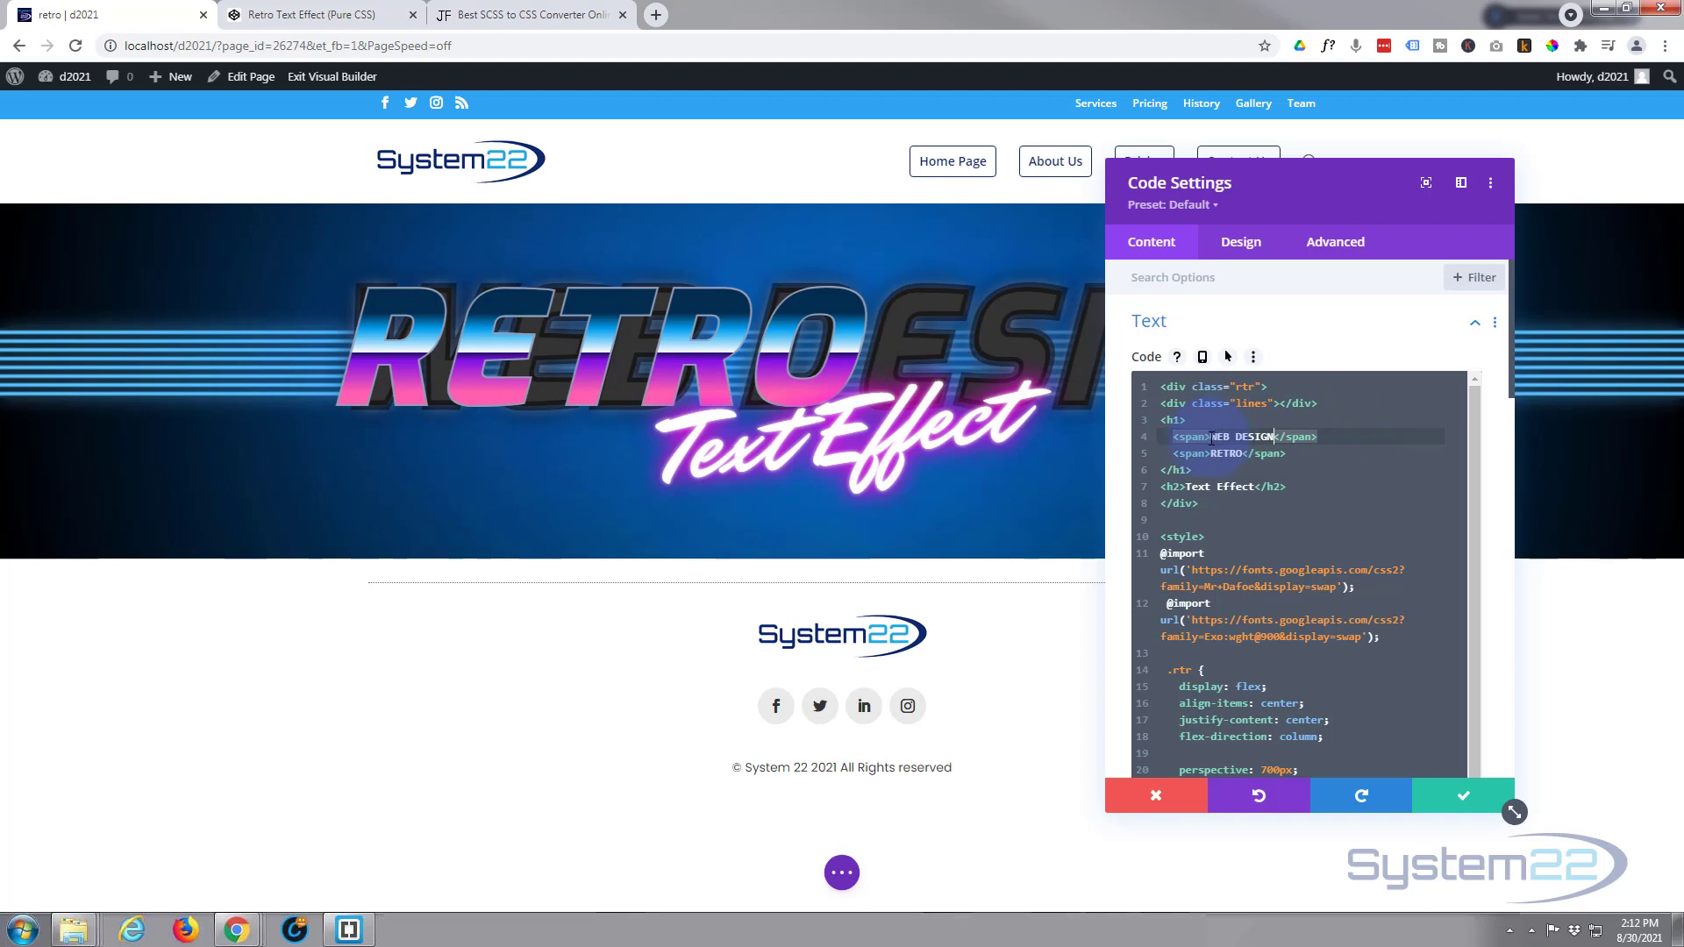
drag(1211, 439, 1258, 440)
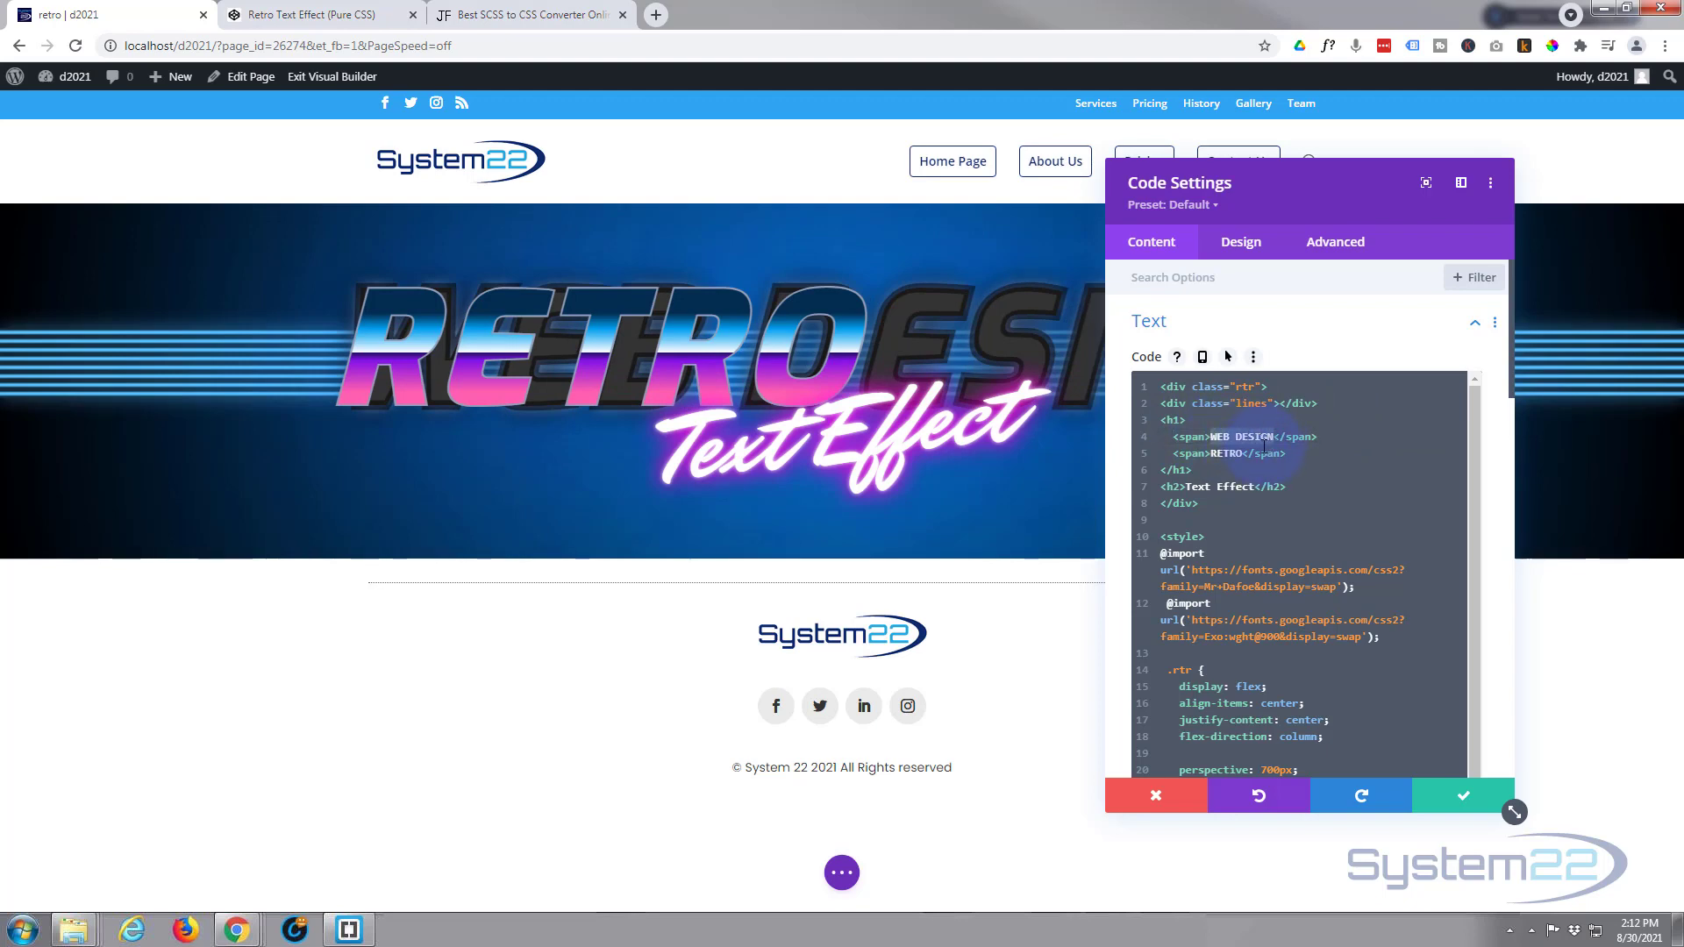
drag(1211, 454, 1240, 455)
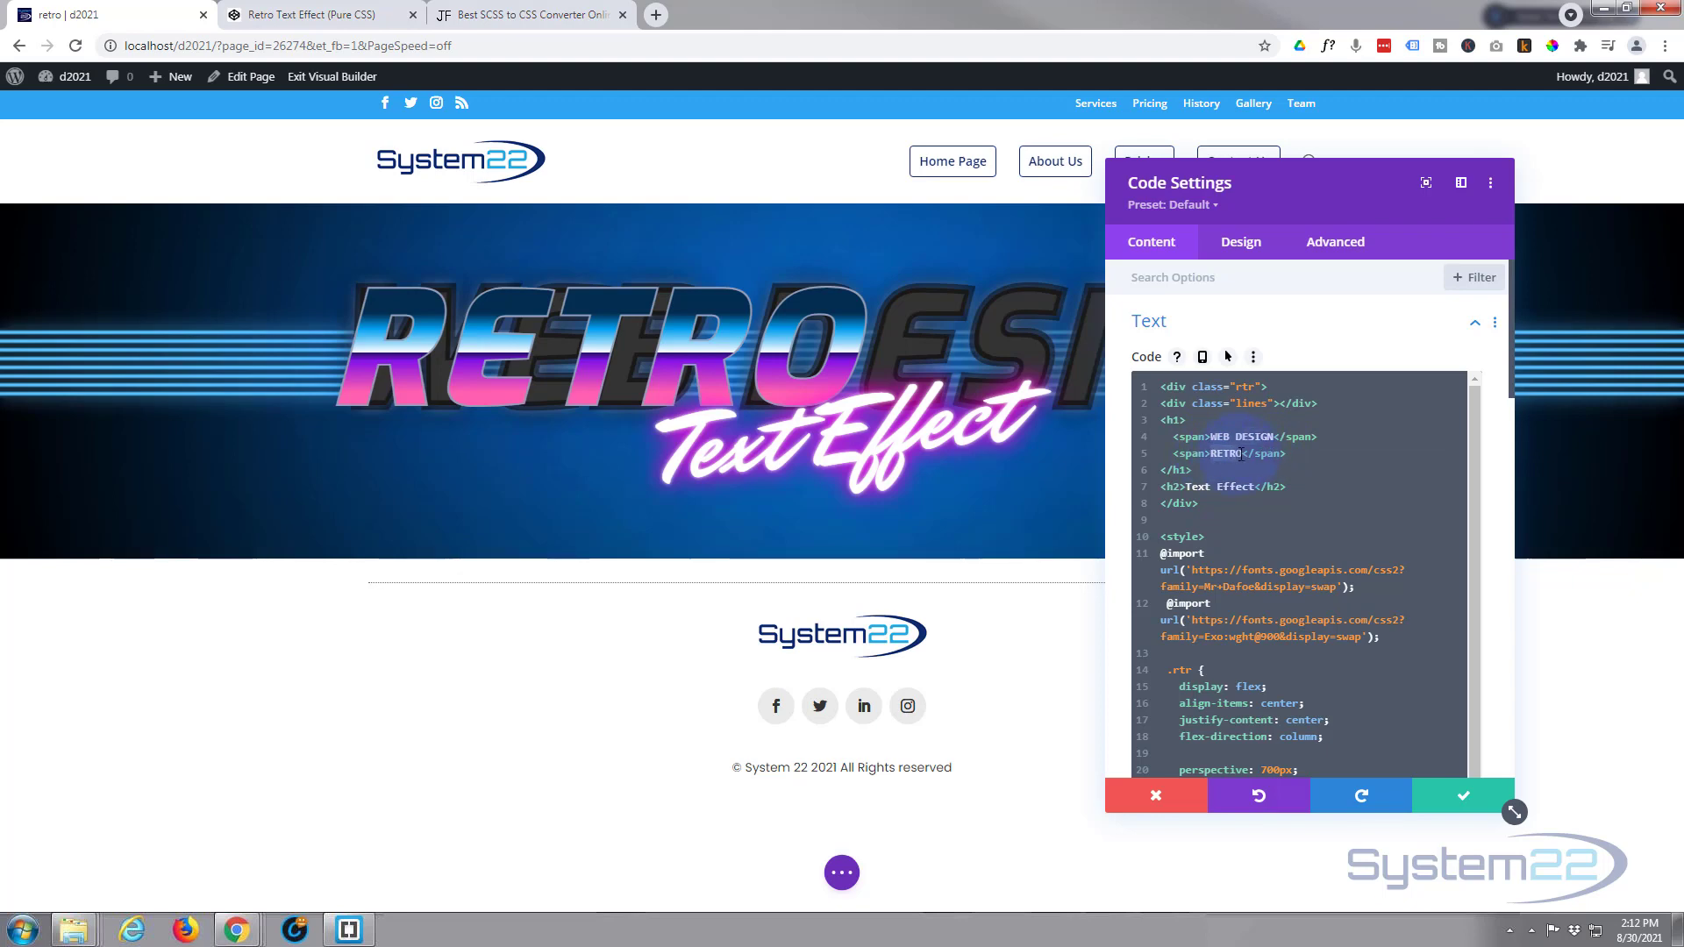
text(WEB DESIGN)
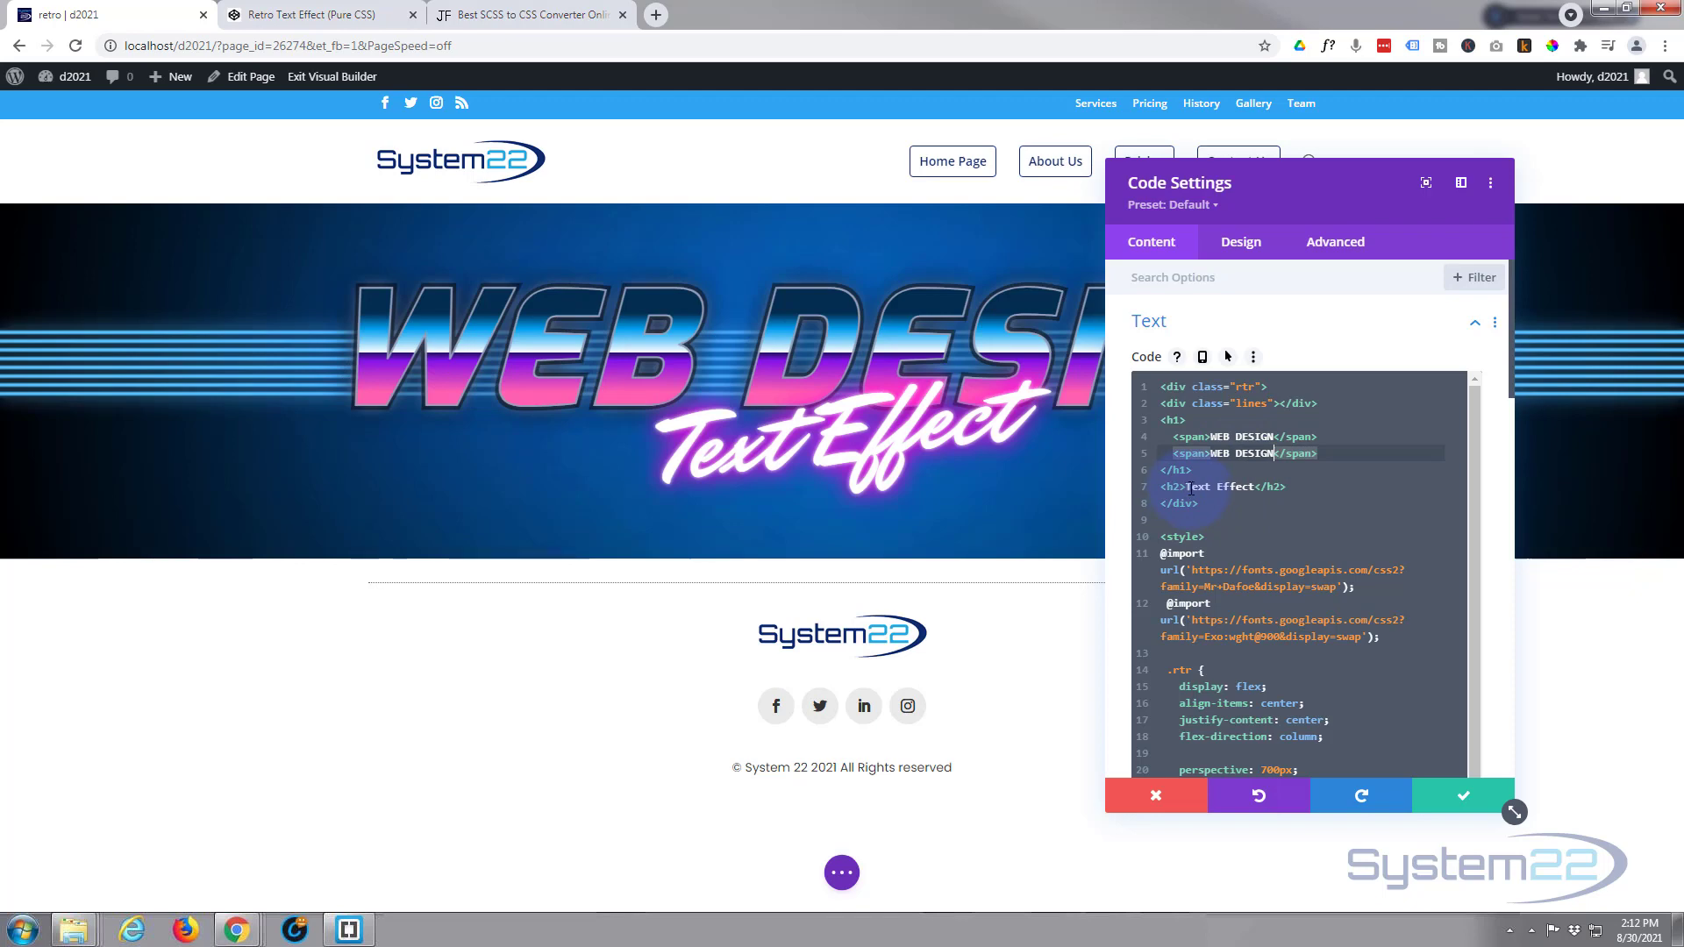
Change the h2 text to "& Tech Tips!" and save the Code module
drag(1190, 488, 1226, 489)
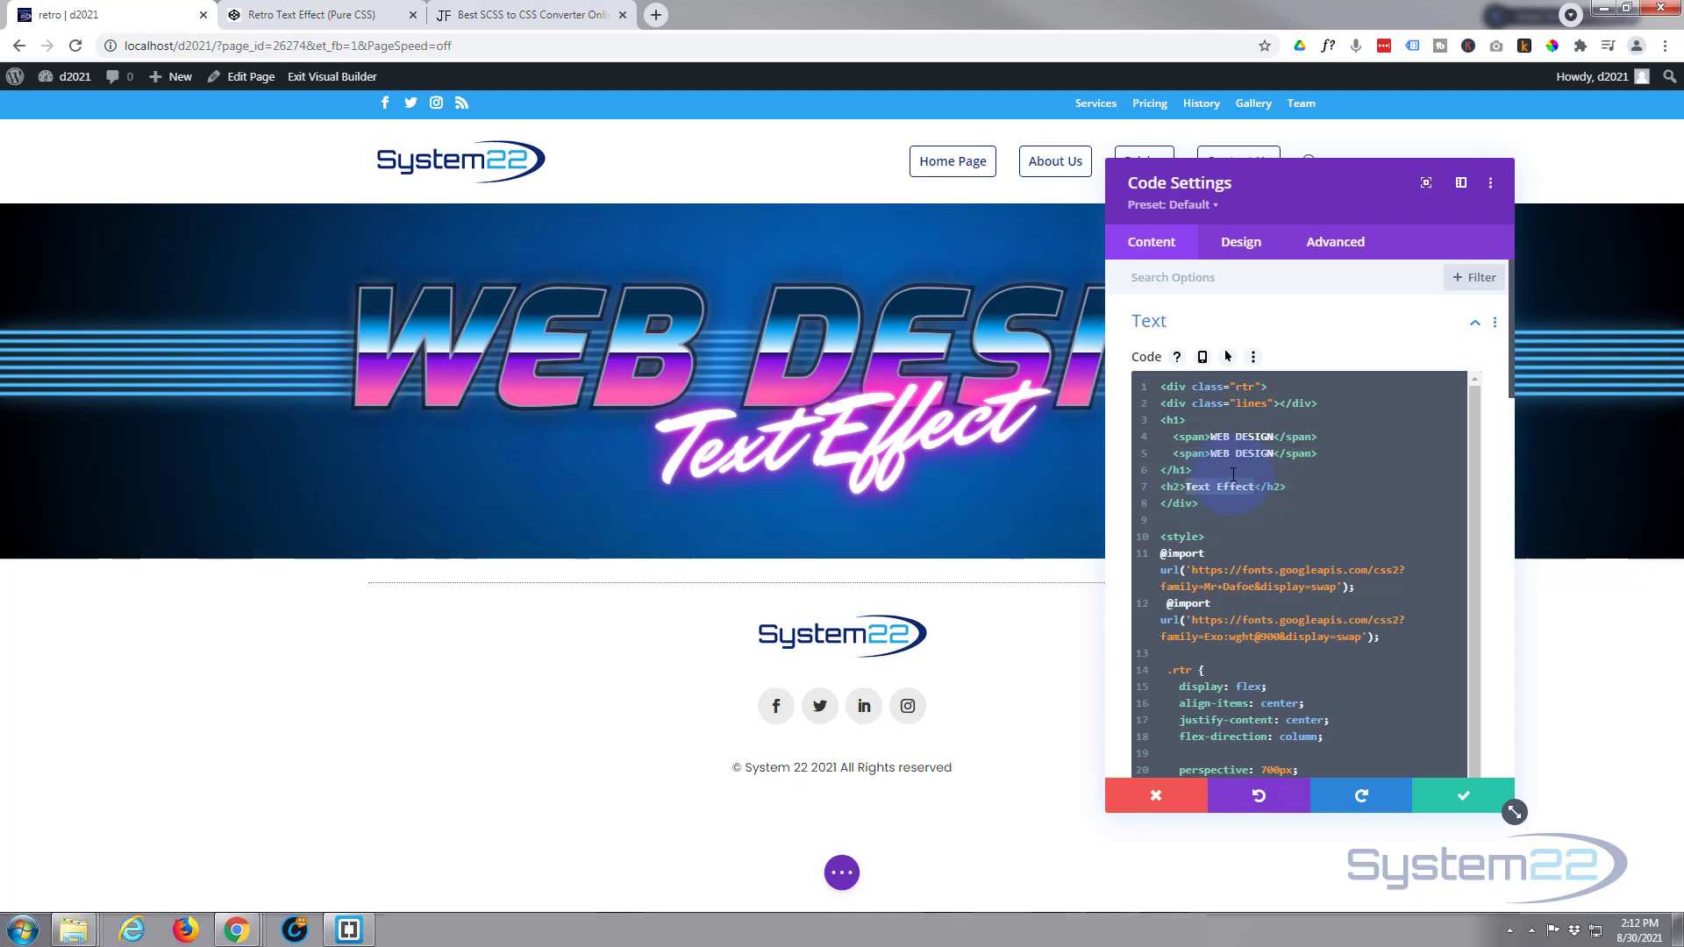
text(& Tech)
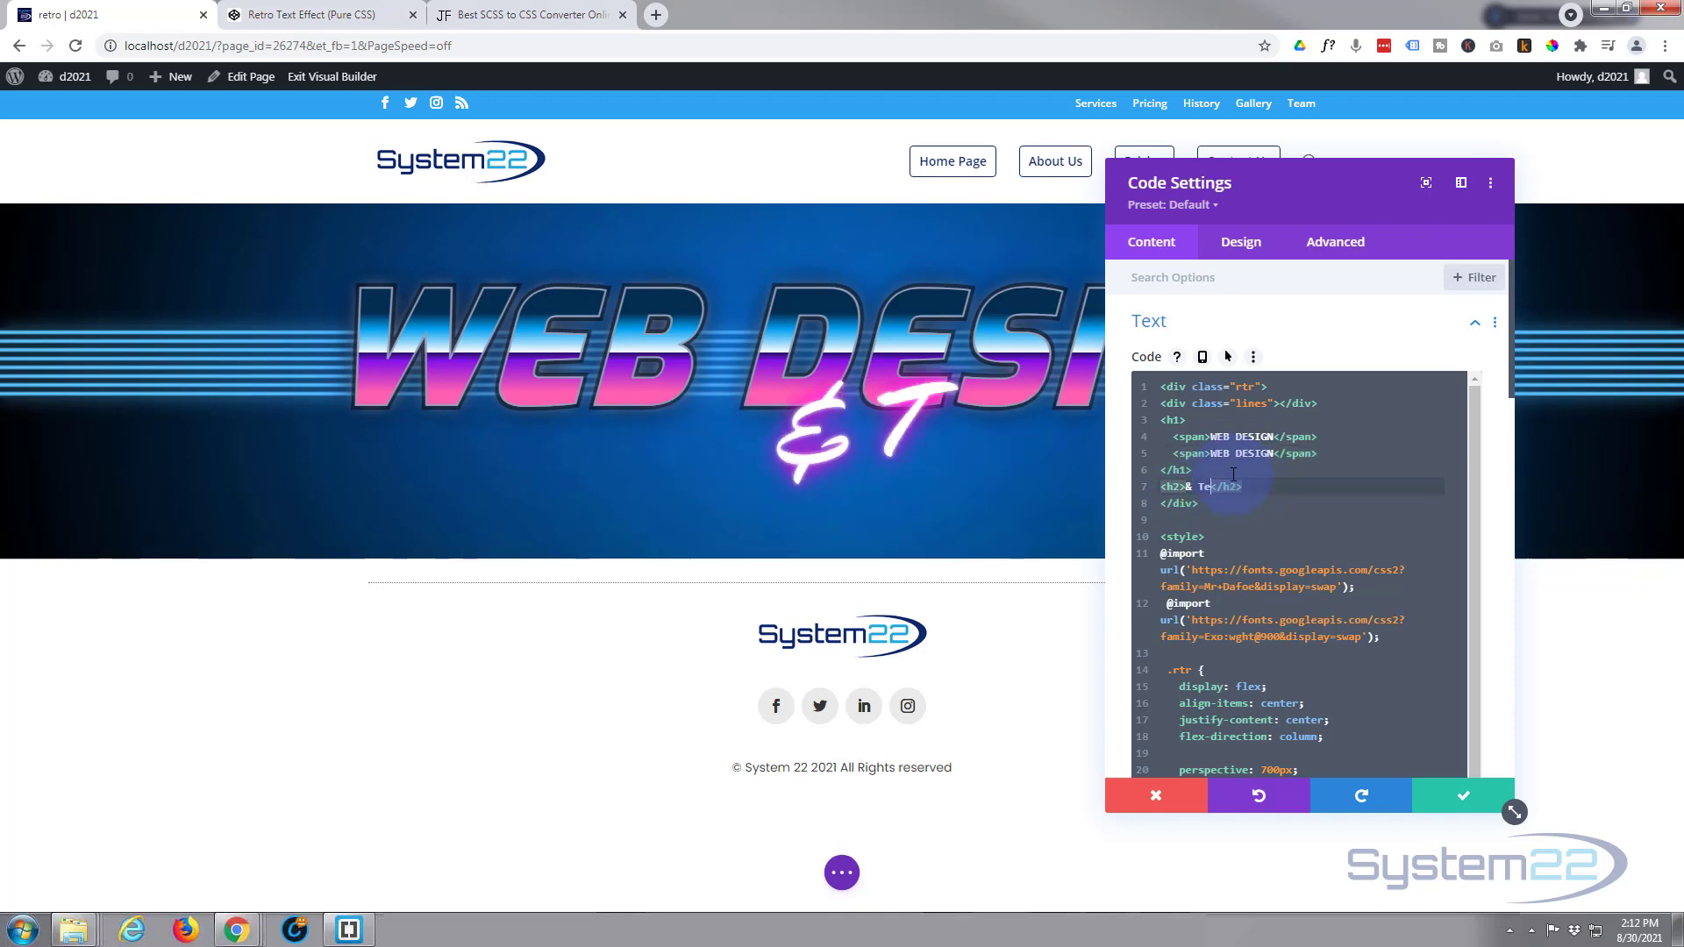
text( Tips!)
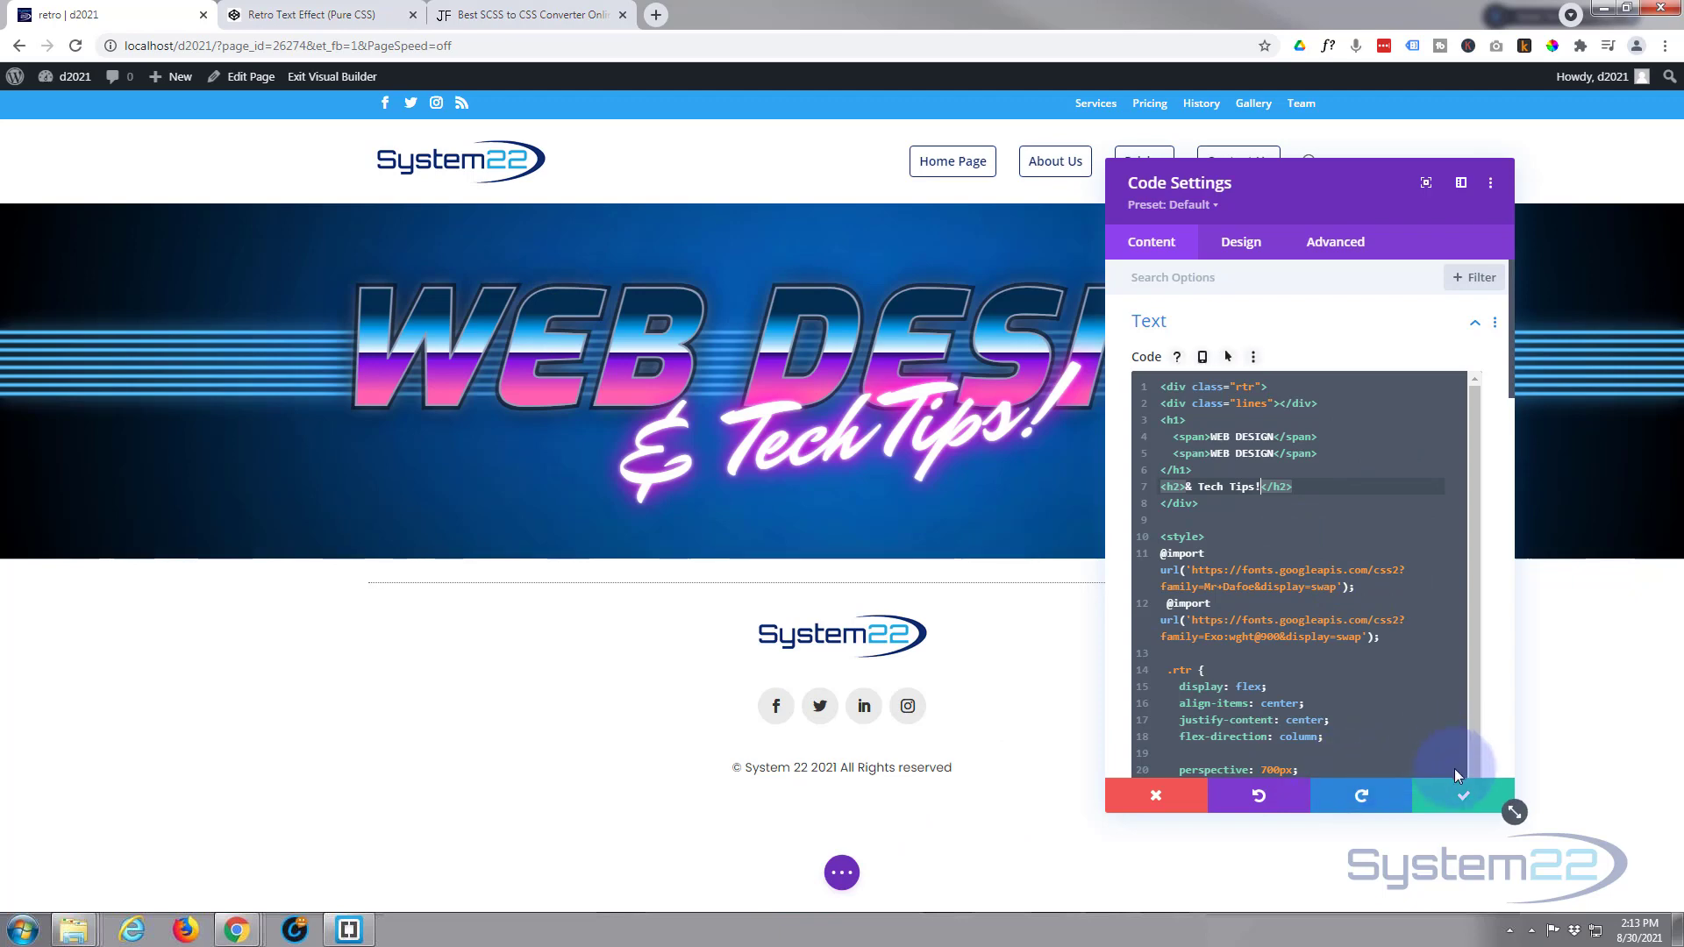
click(1473, 800)
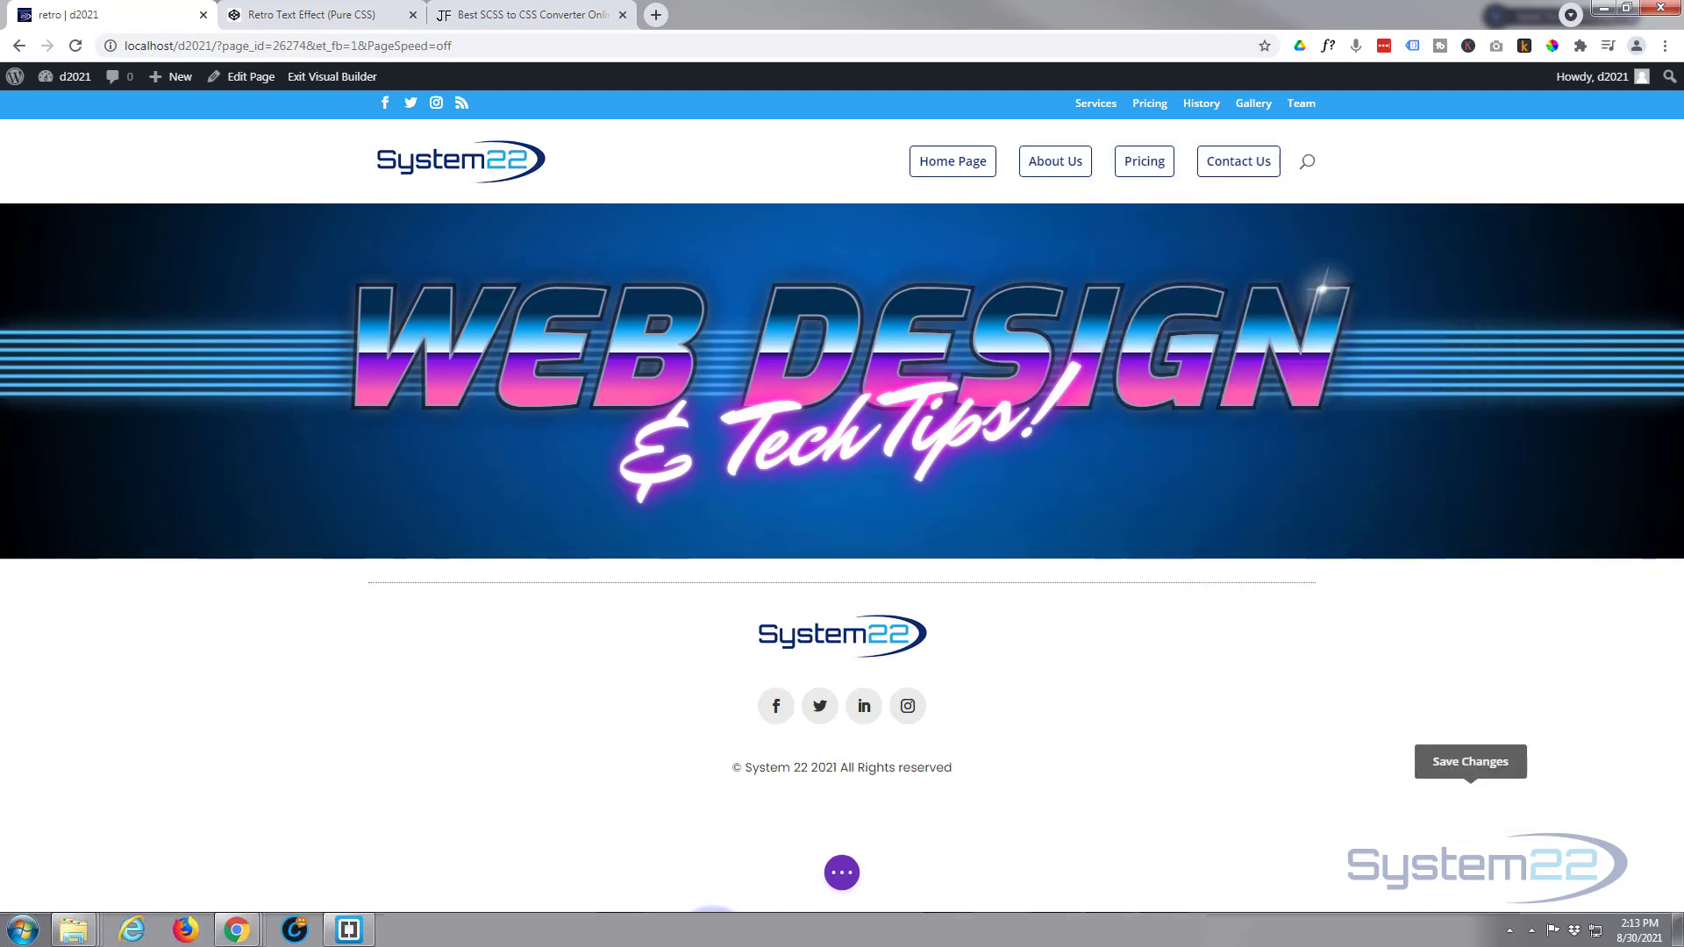
Preview the banner in tablet view and return to desktop view
click(841, 875)
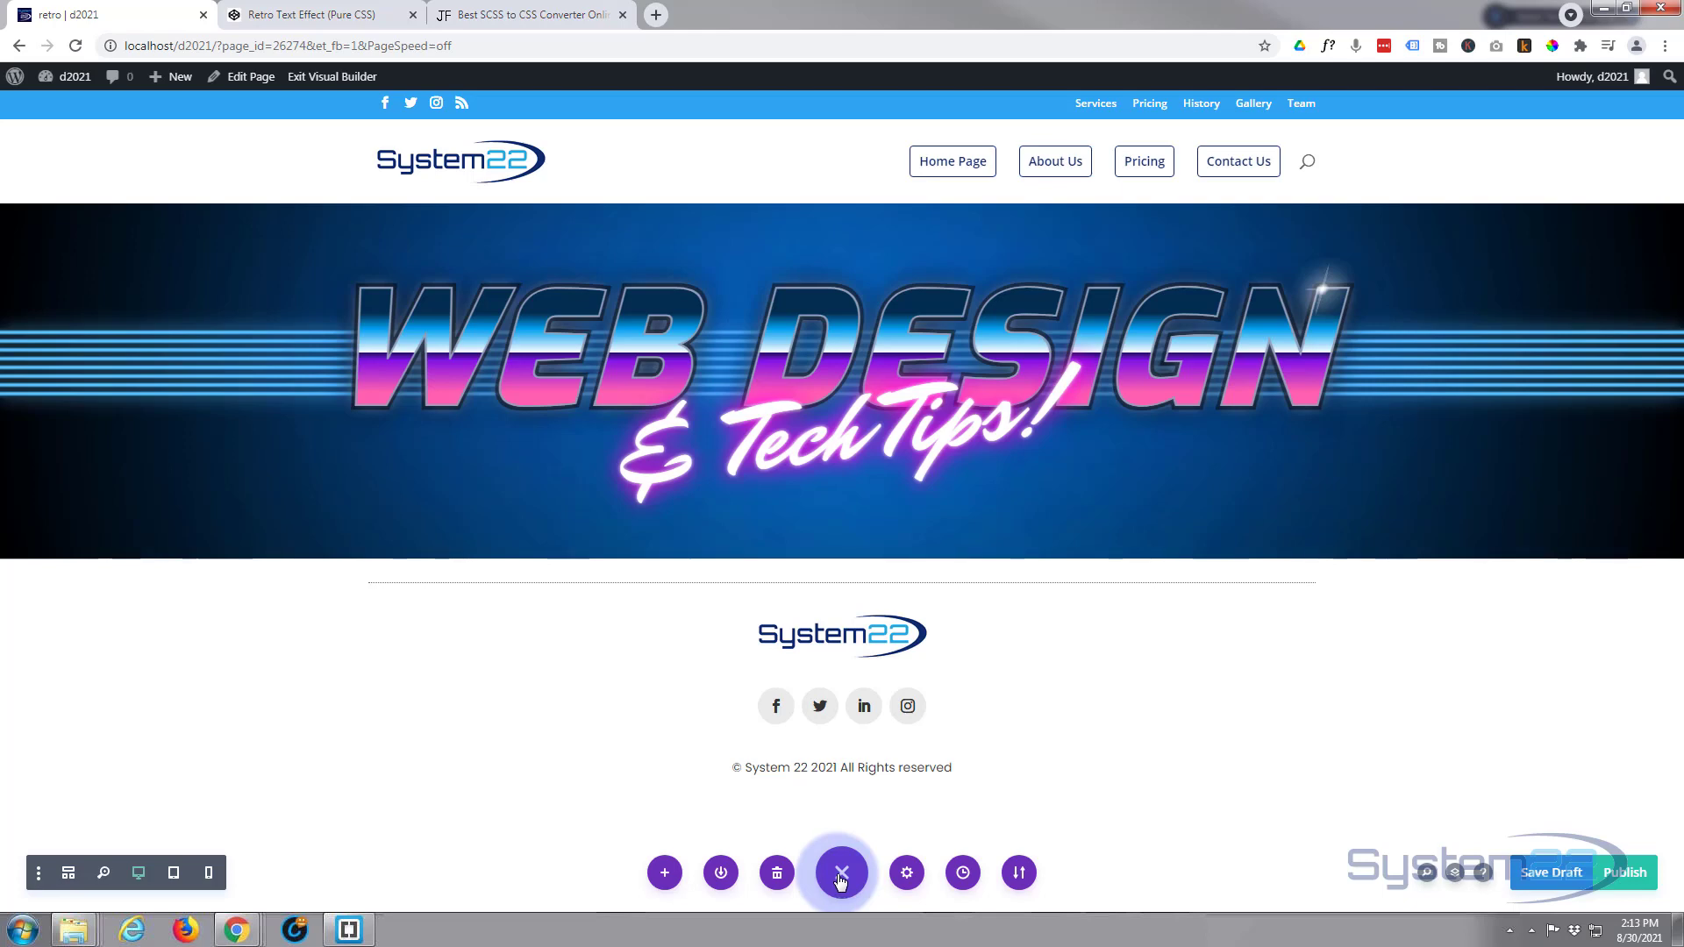
click(174, 875)
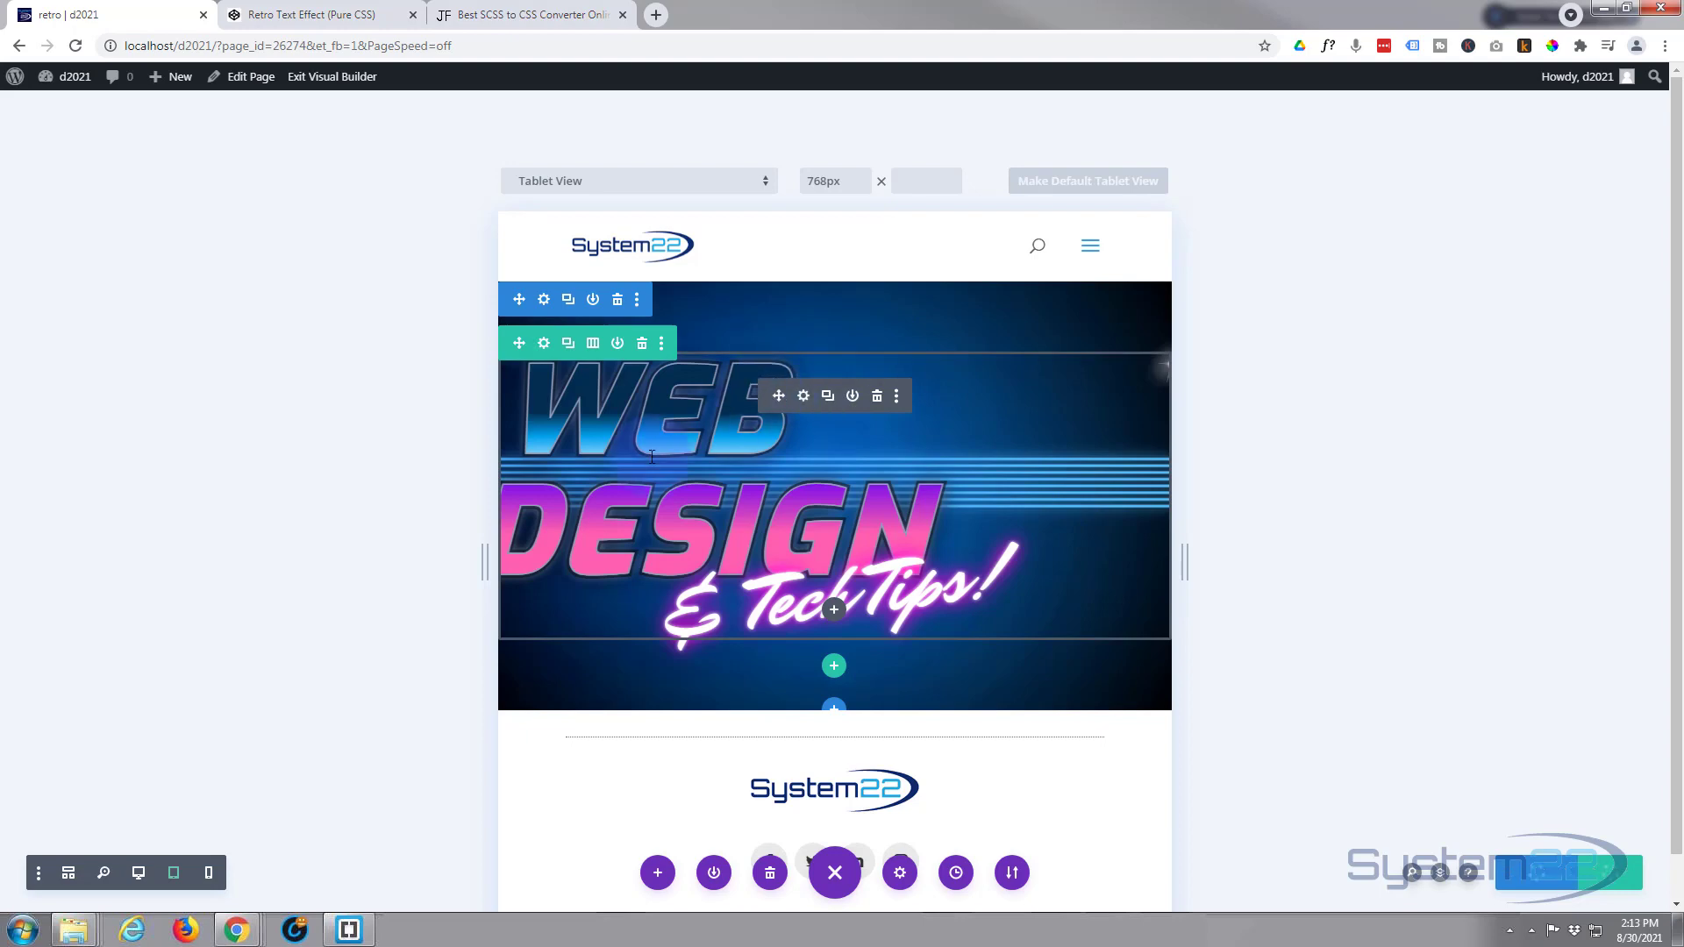
click(140, 874)
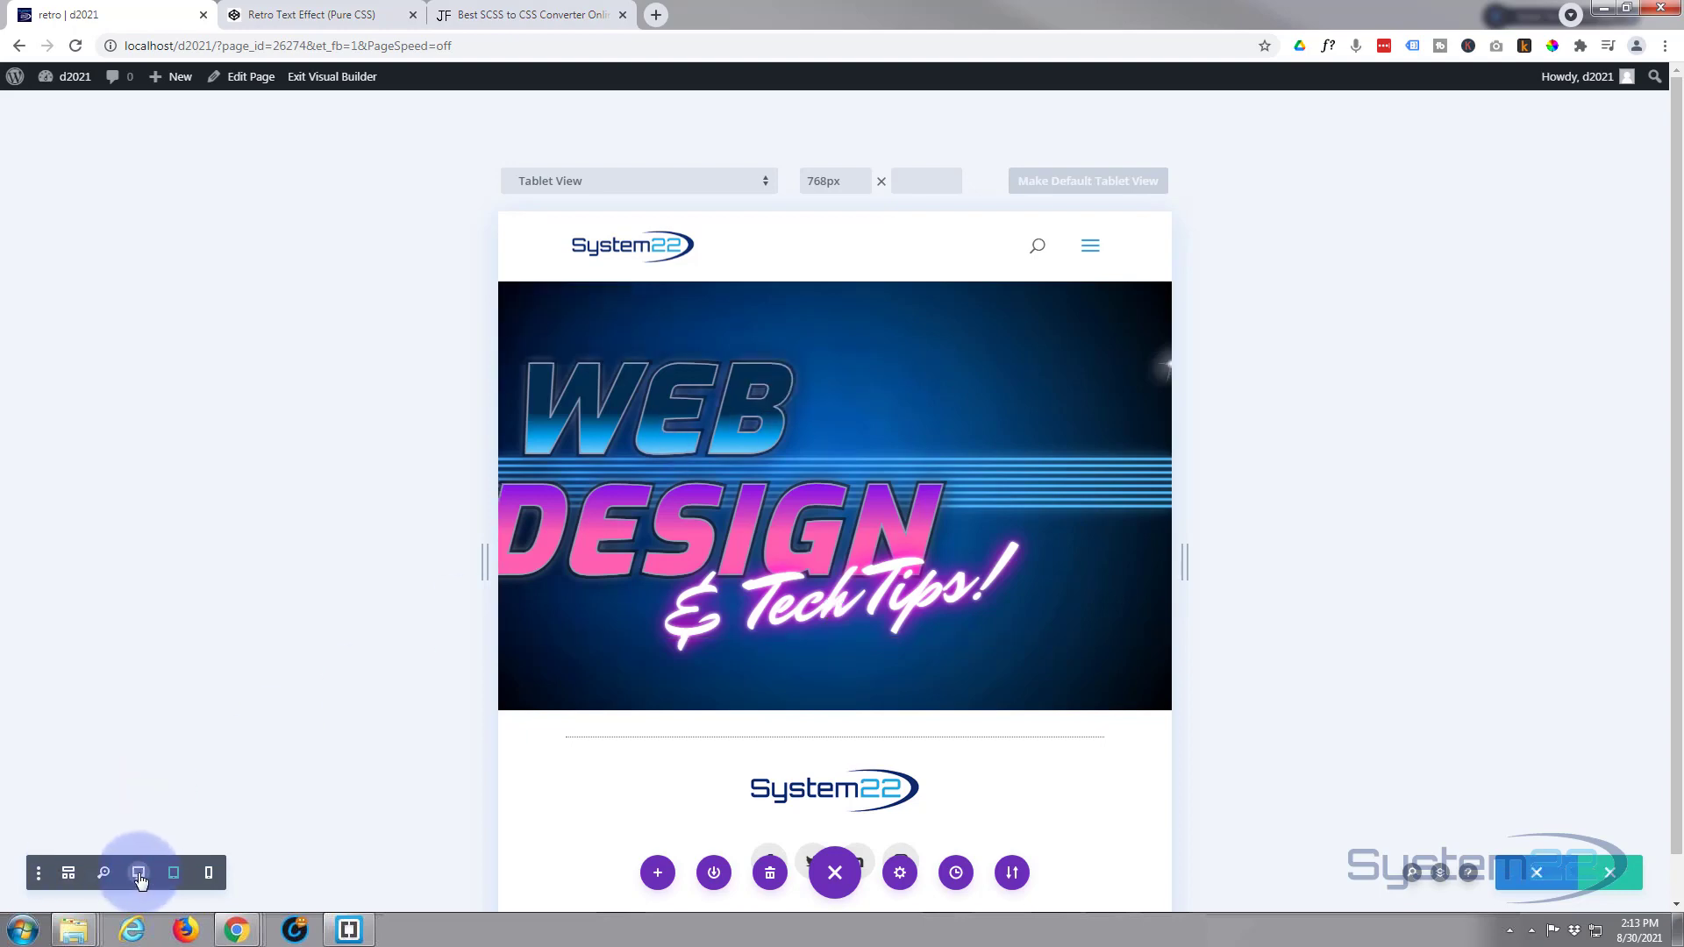
click(139, 875)
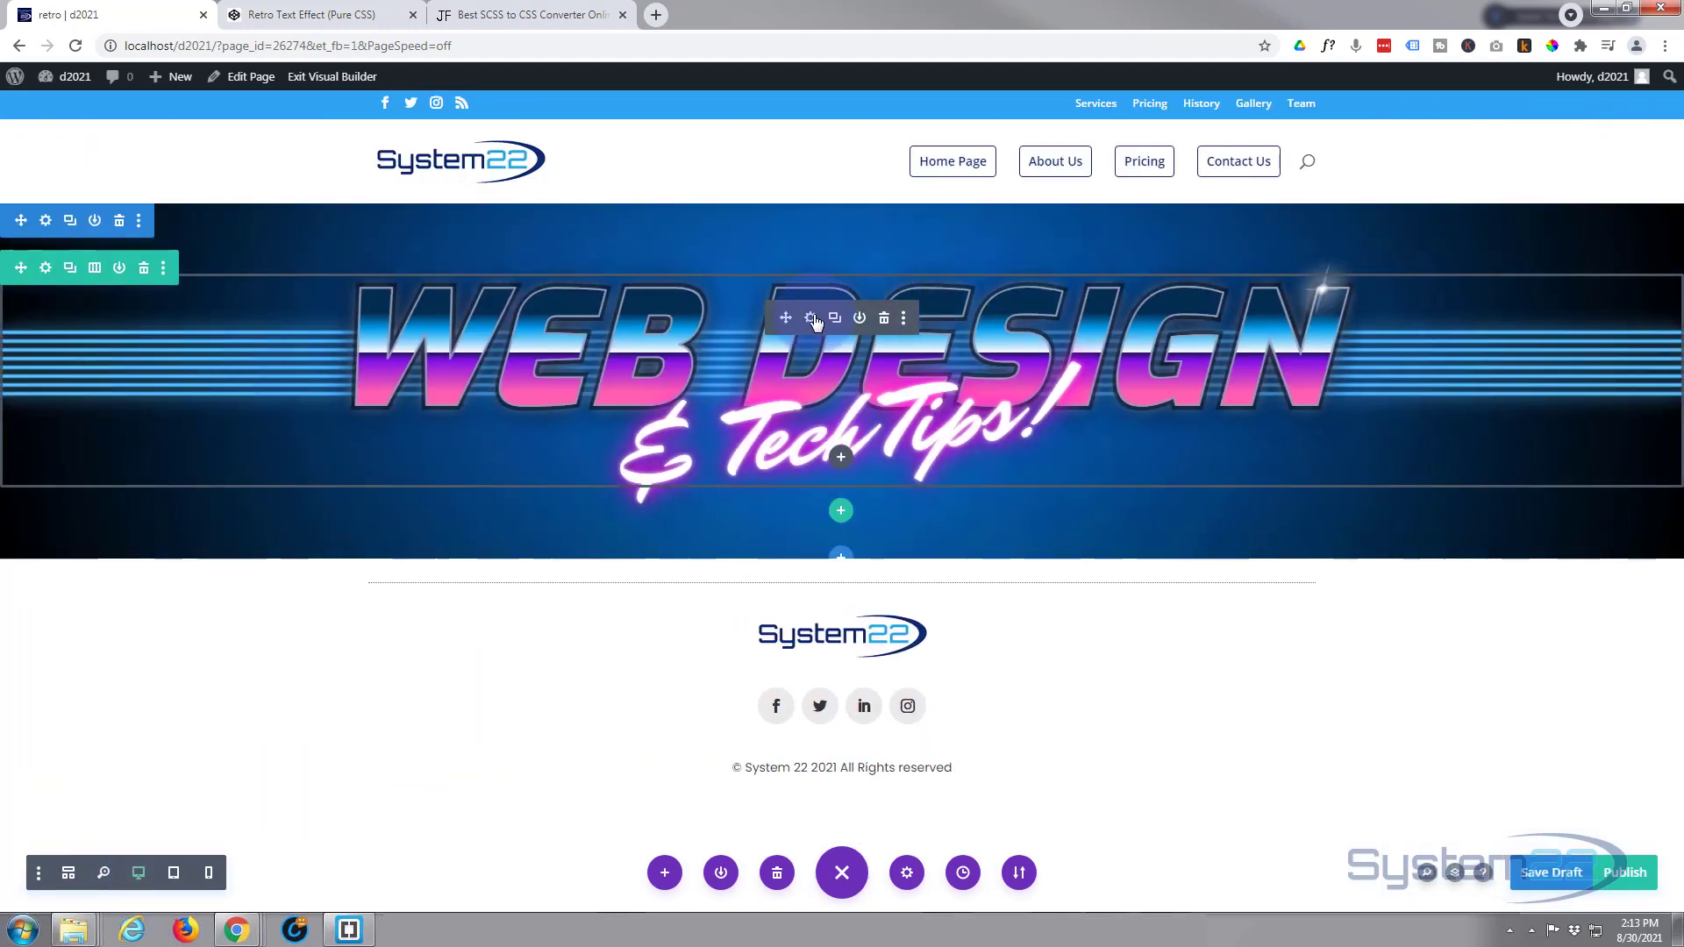
Add text-align:center; after the letter-spacing declaration in the .rtr h1 rule of the Code module
click(811, 319)
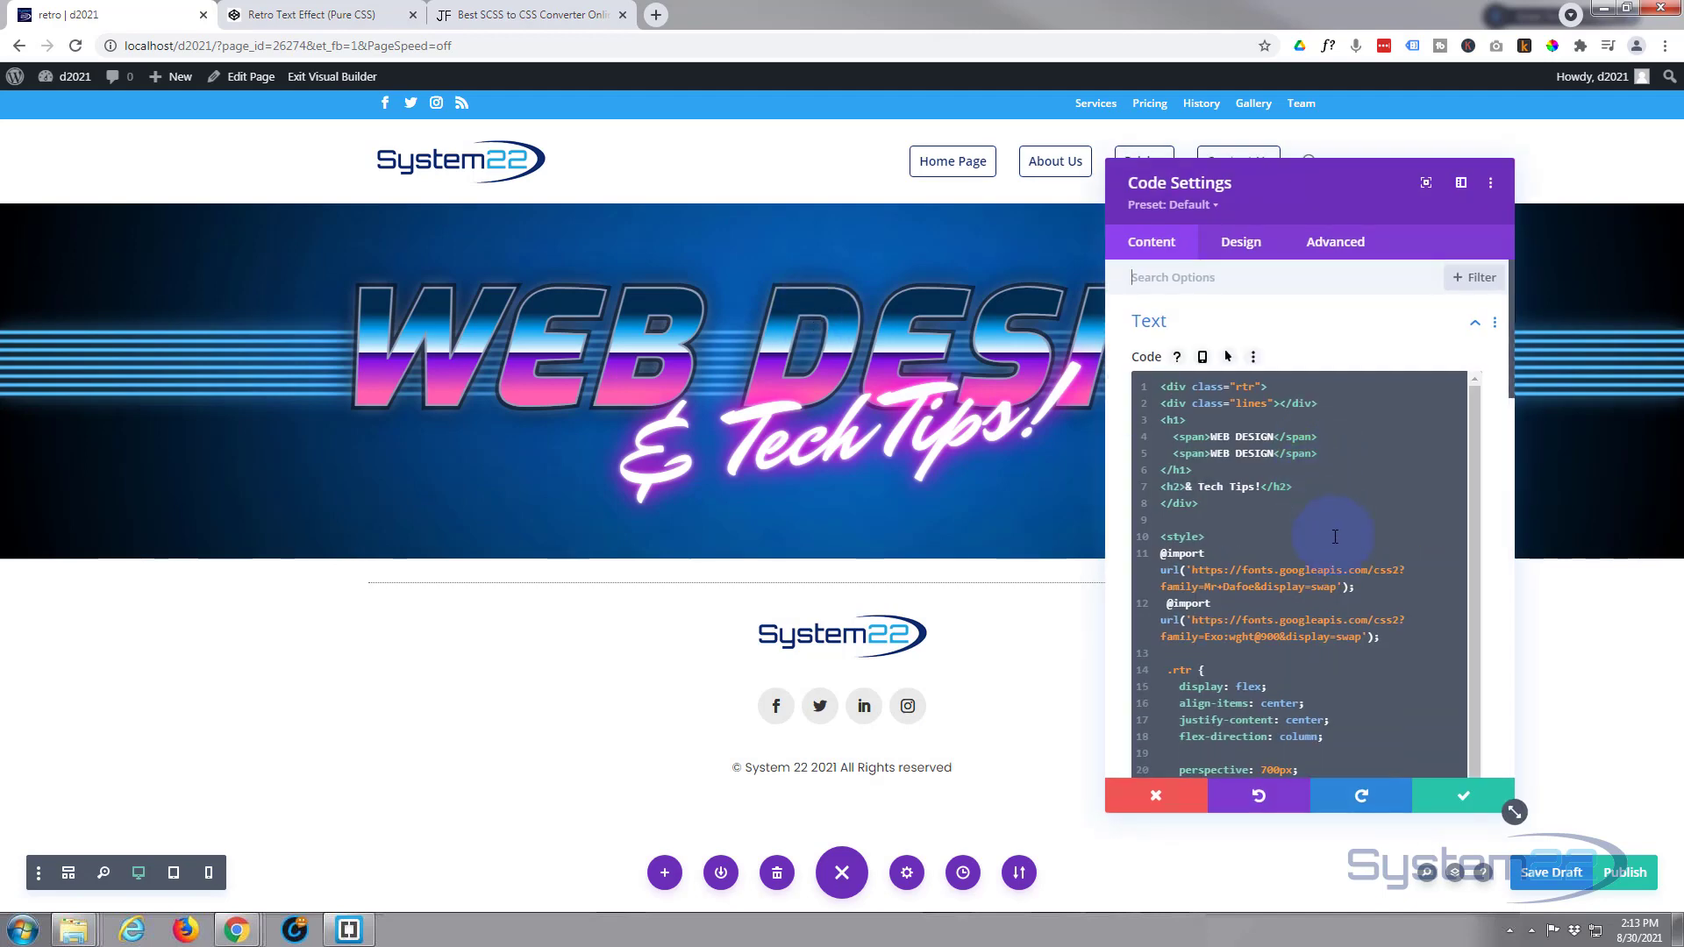
click(1365, 676)
scroll(1365, 676, down, 2)
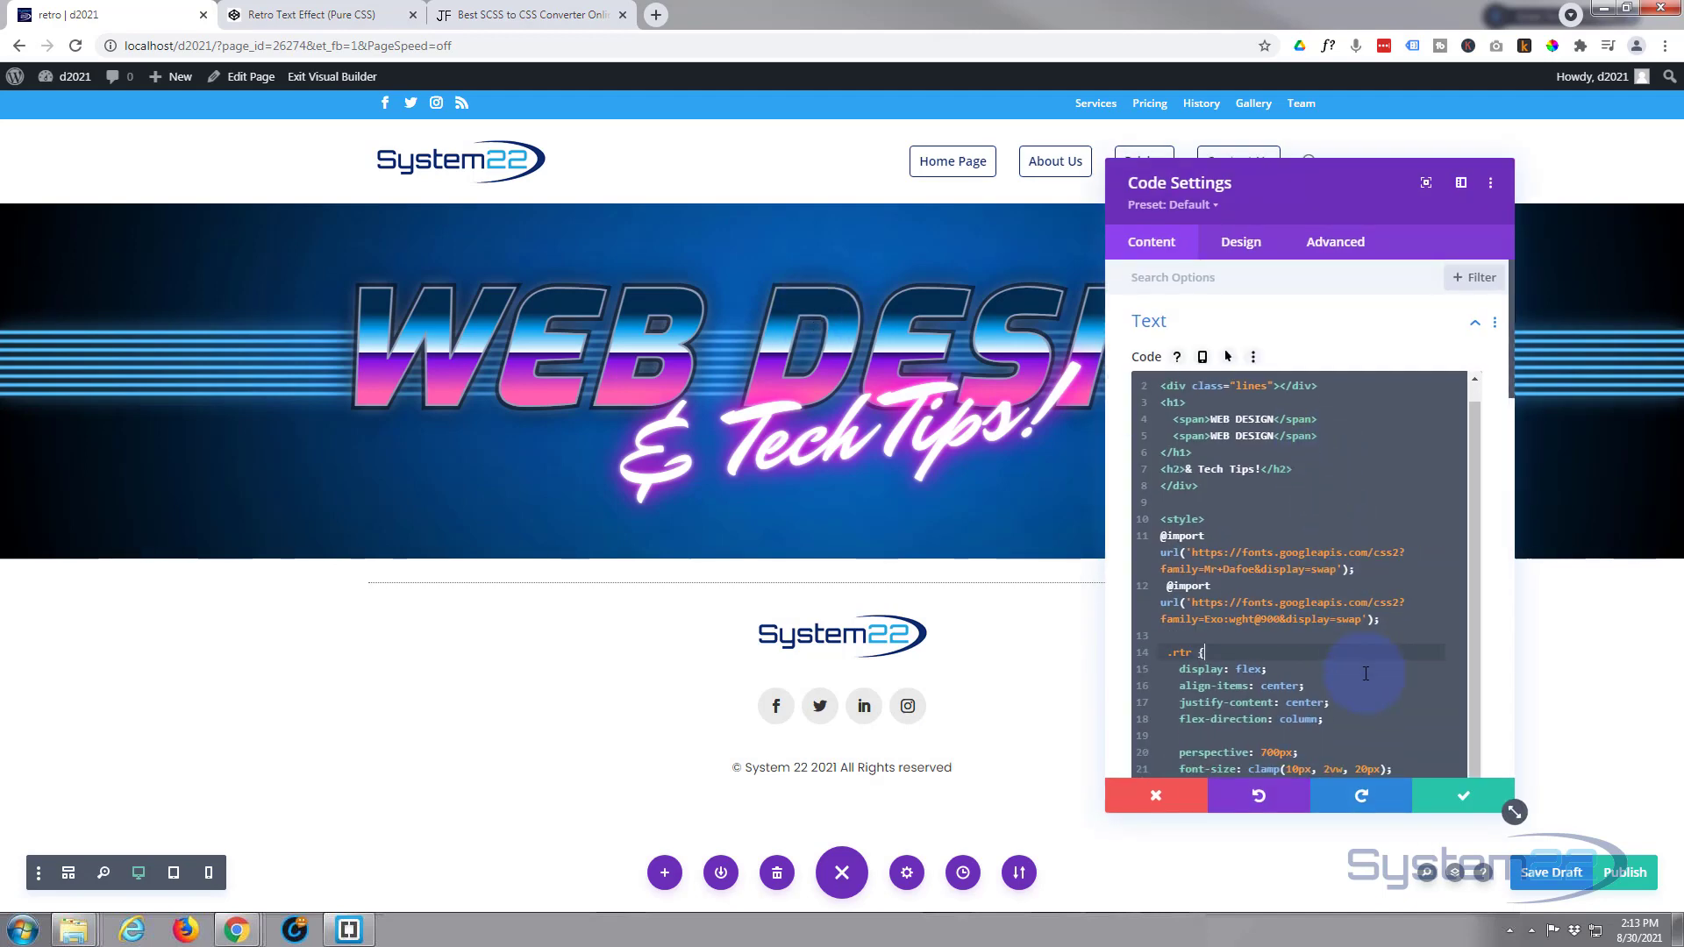
click(1365, 674)
scroll(1497, 313, down, 1)
drag(1497, 313, 1499, 429)
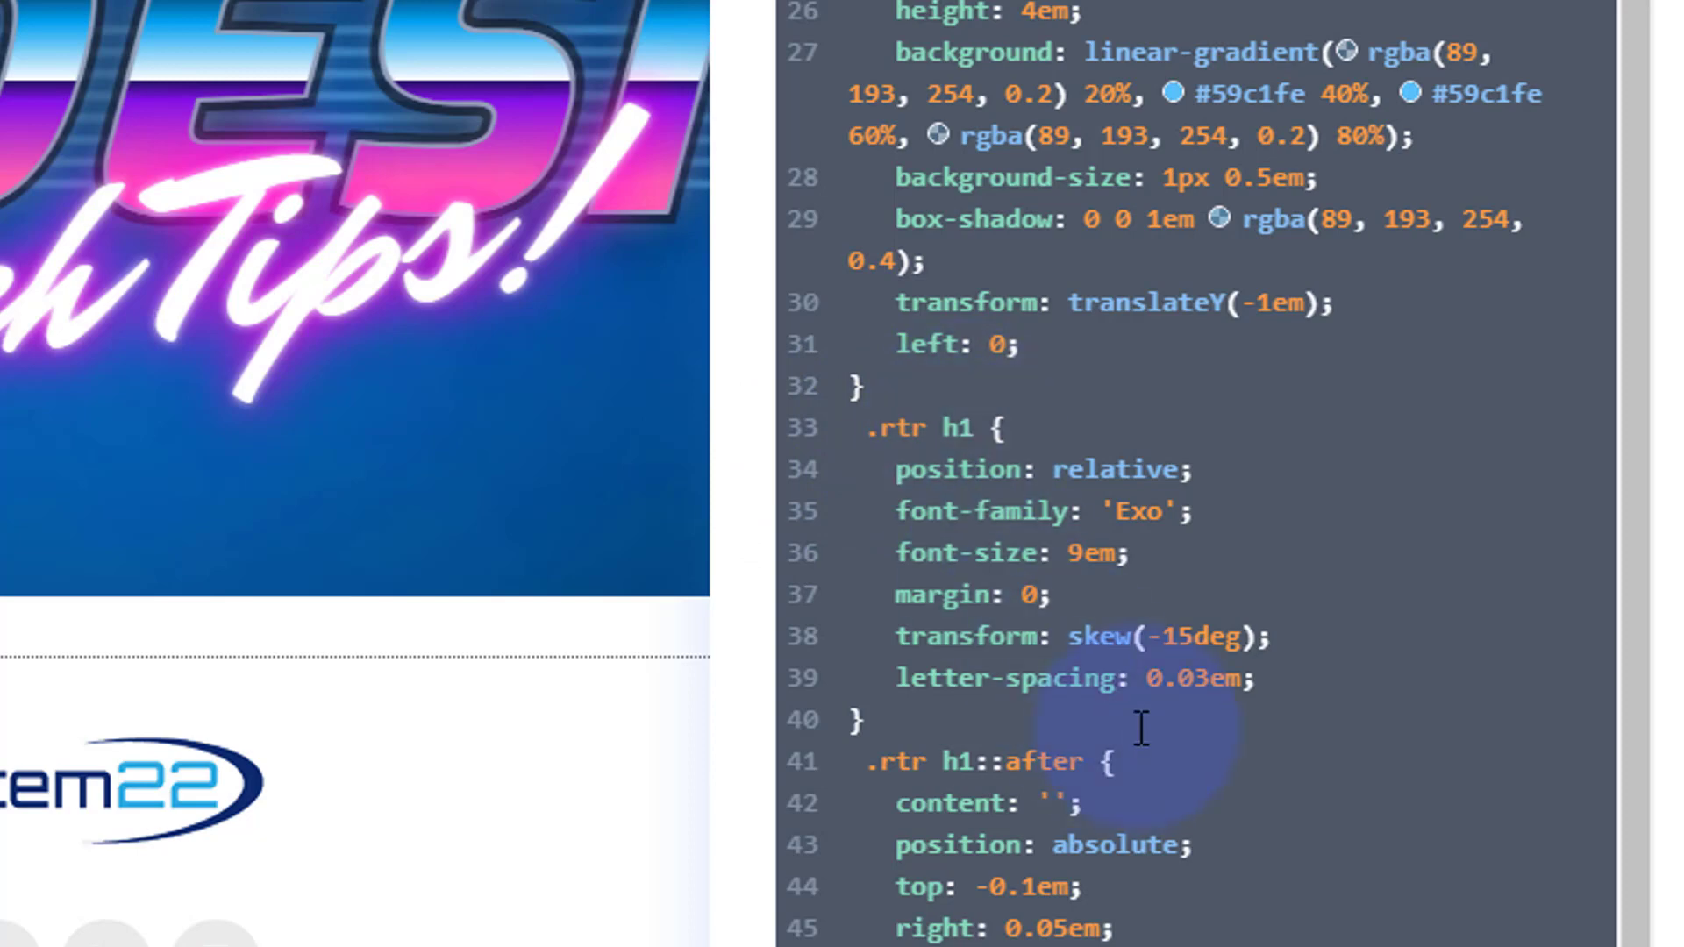
click(1266, 680)
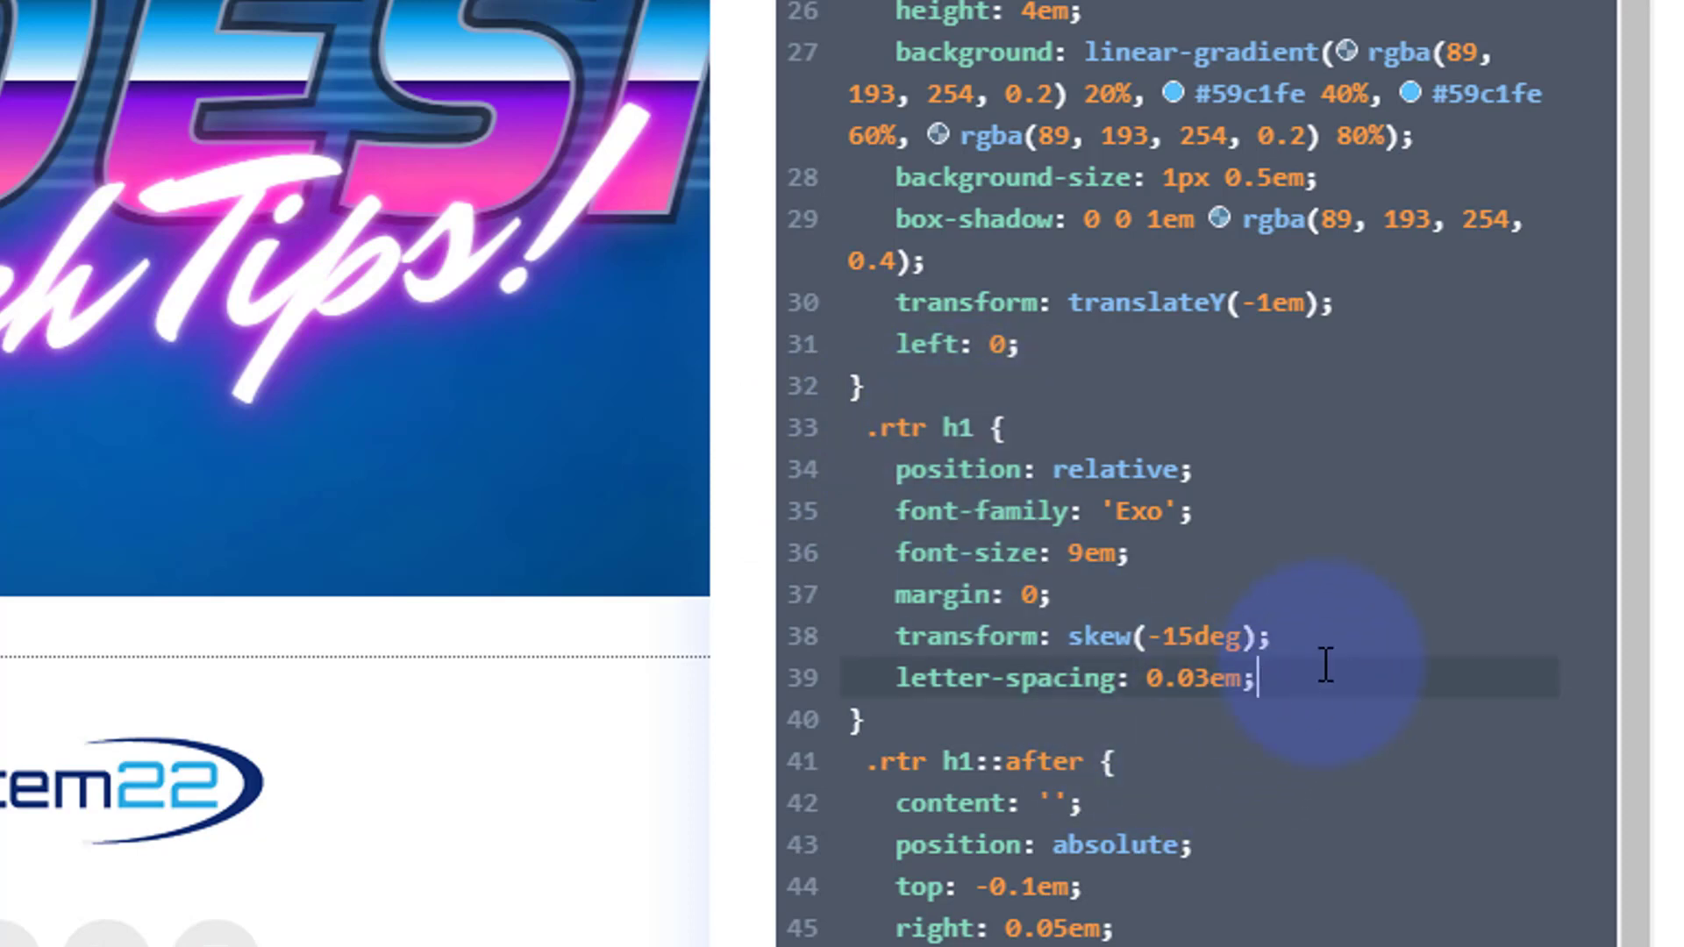
key(Return)
text(te)
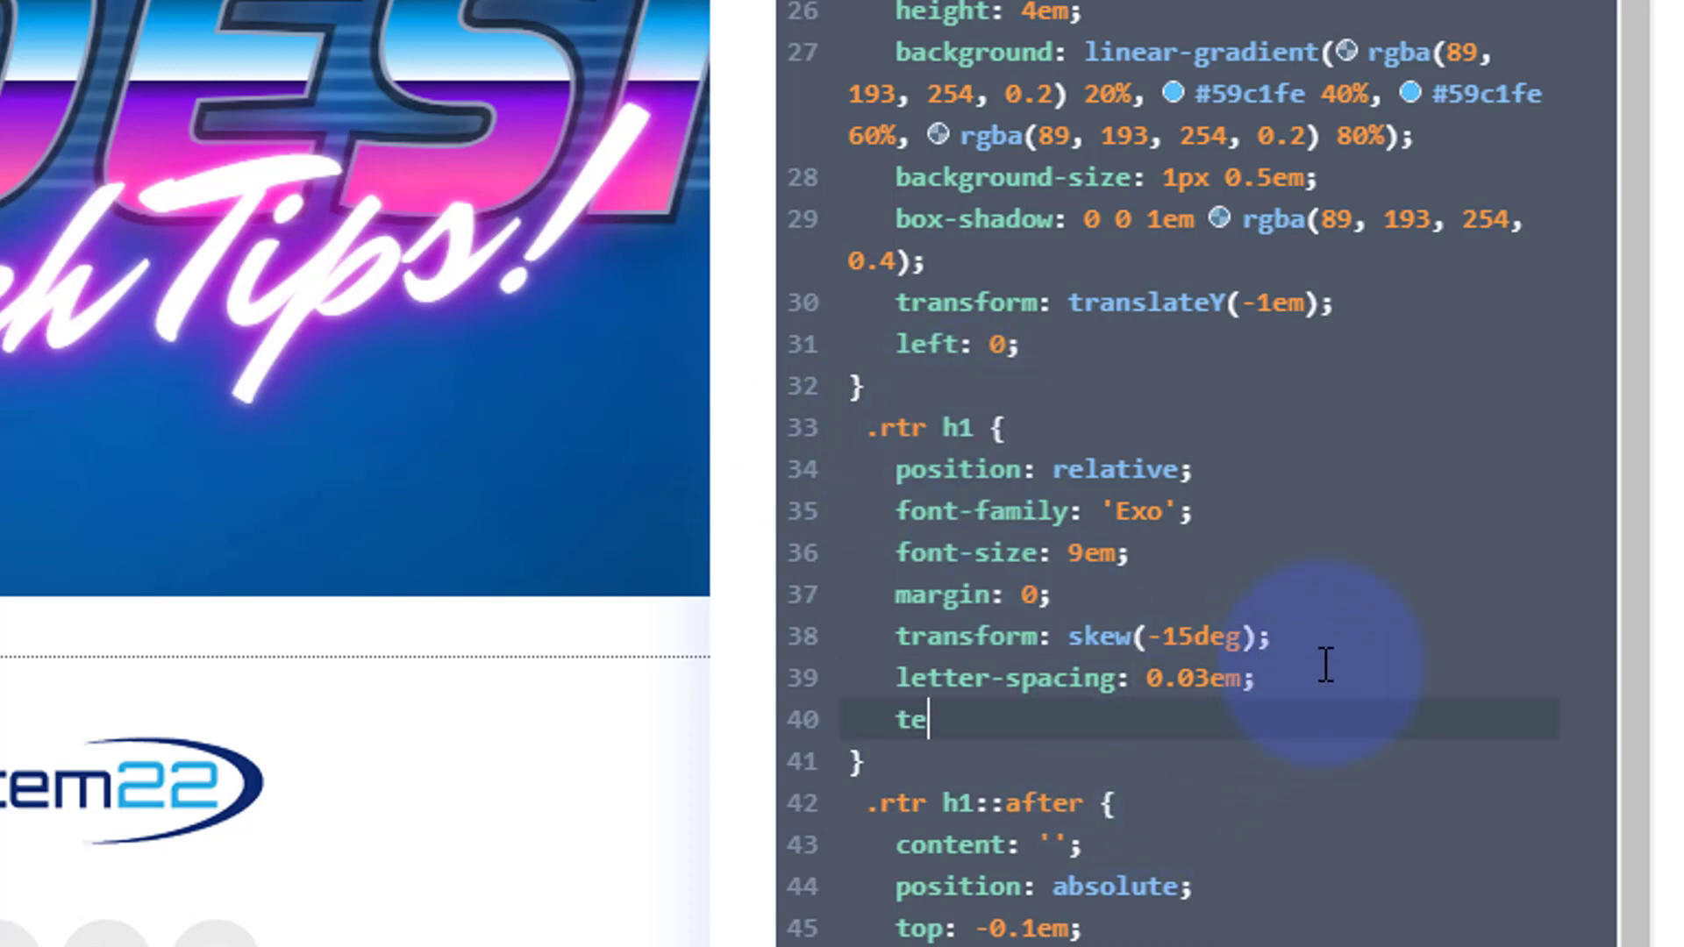
text(xt-ali)
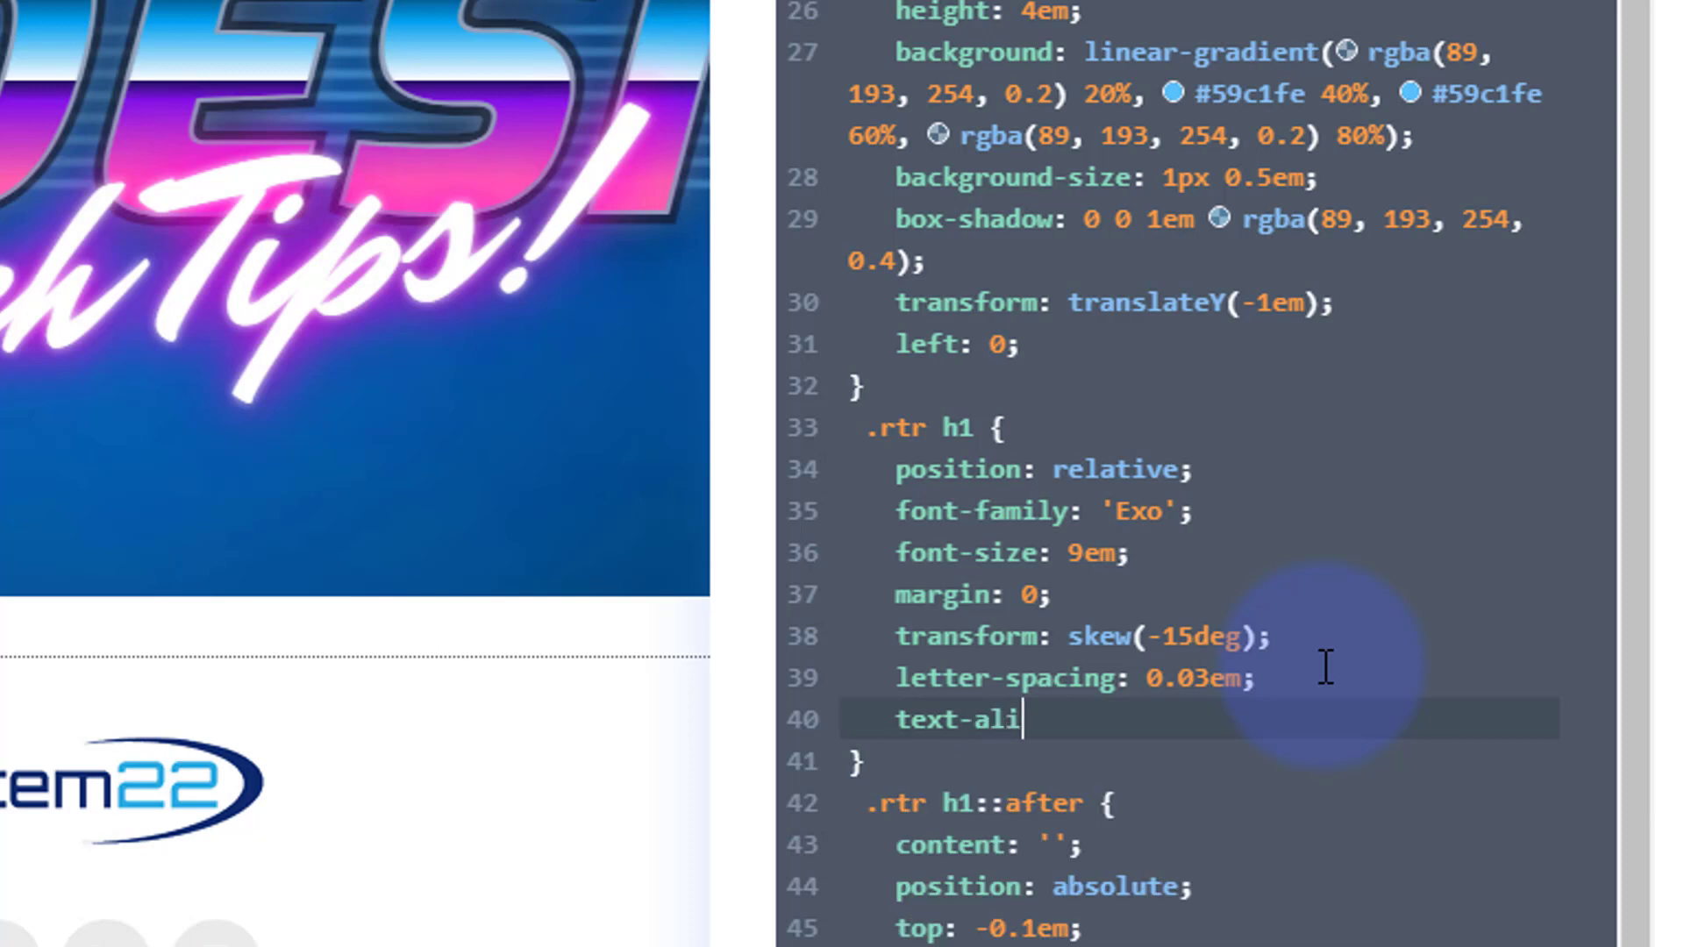
text(gn:center;)
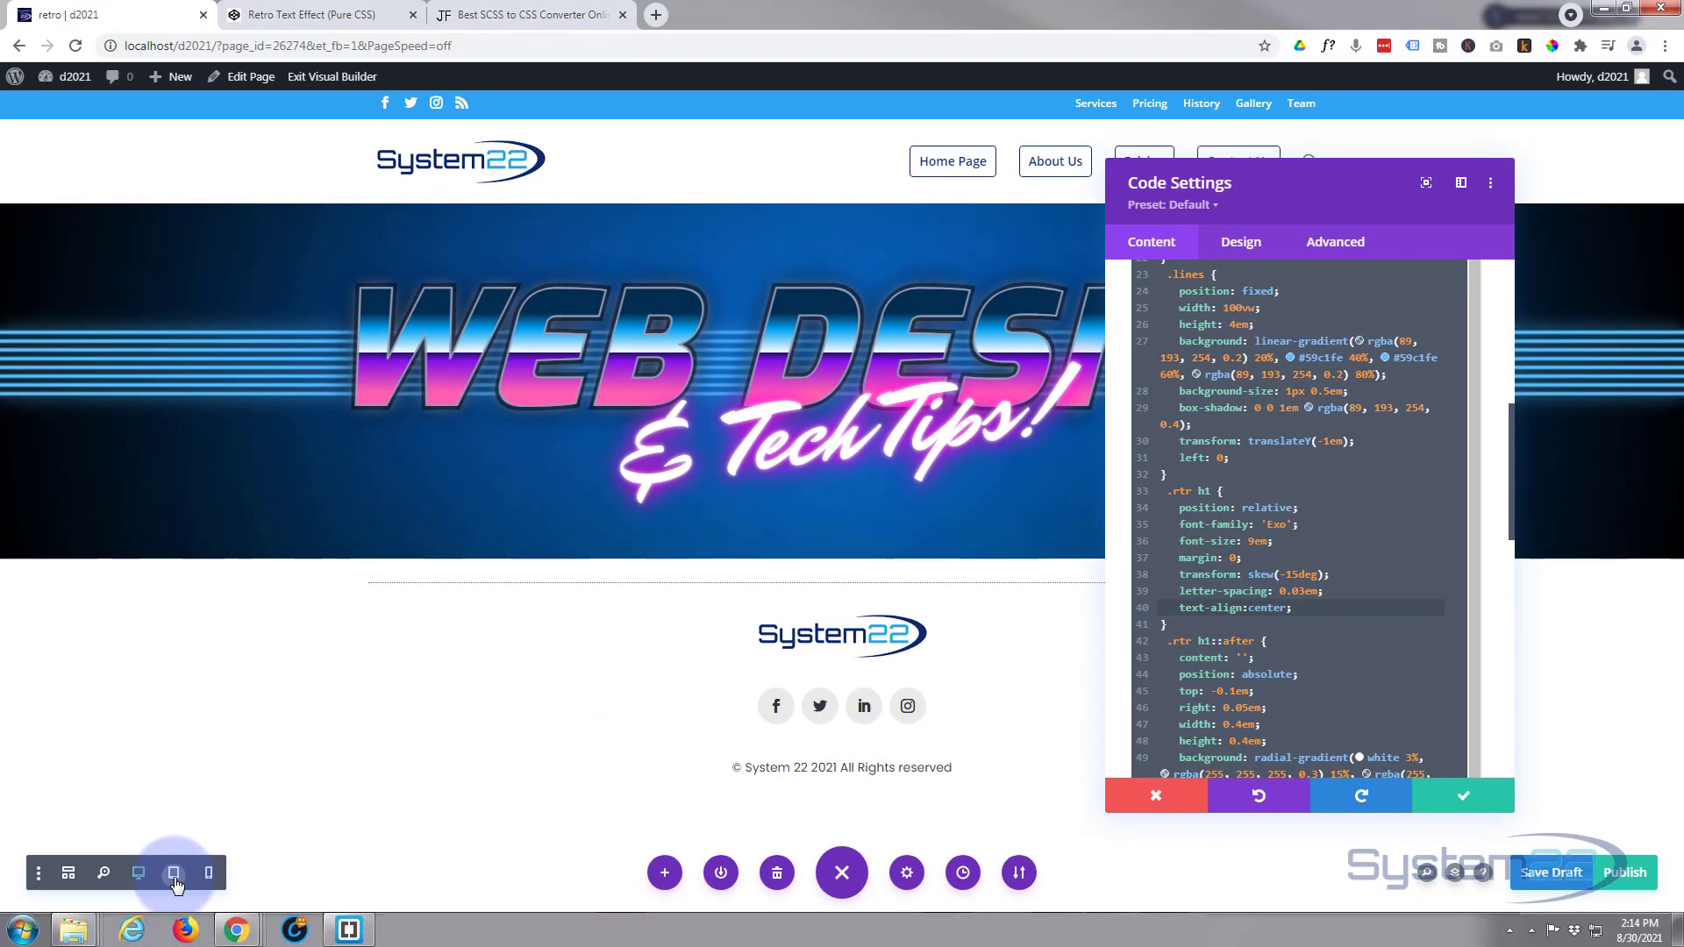
Preview the banner in tablet and phone views, return to desktop view, and save the Code module
click(175, 877)
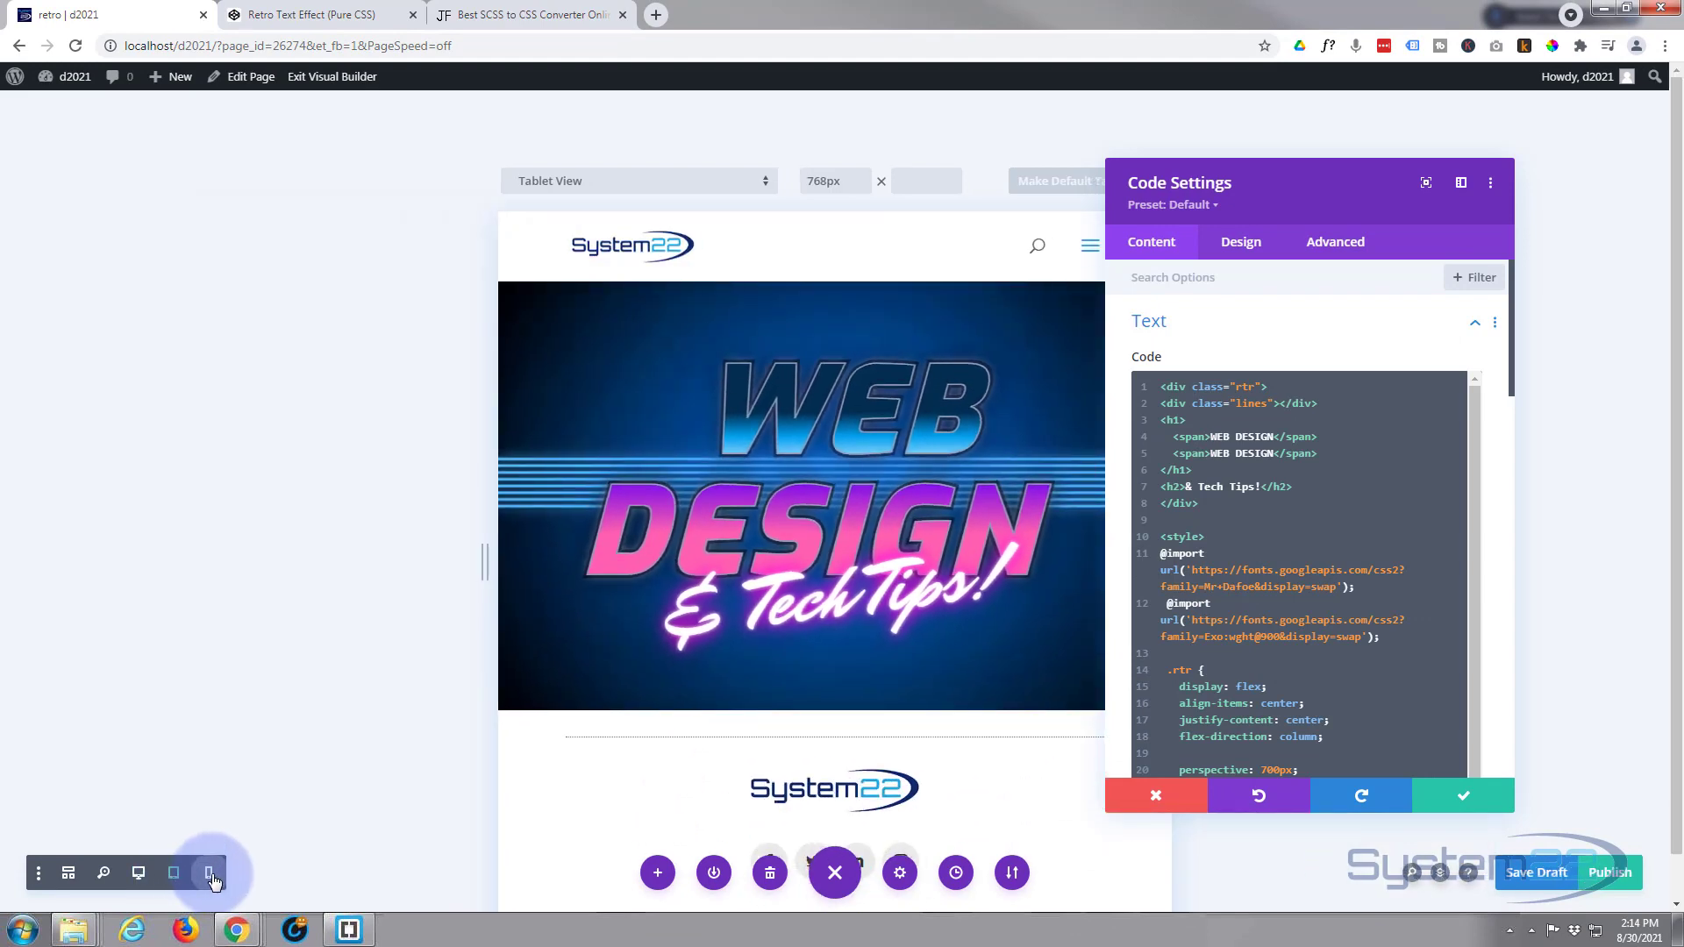
click(208, 874)
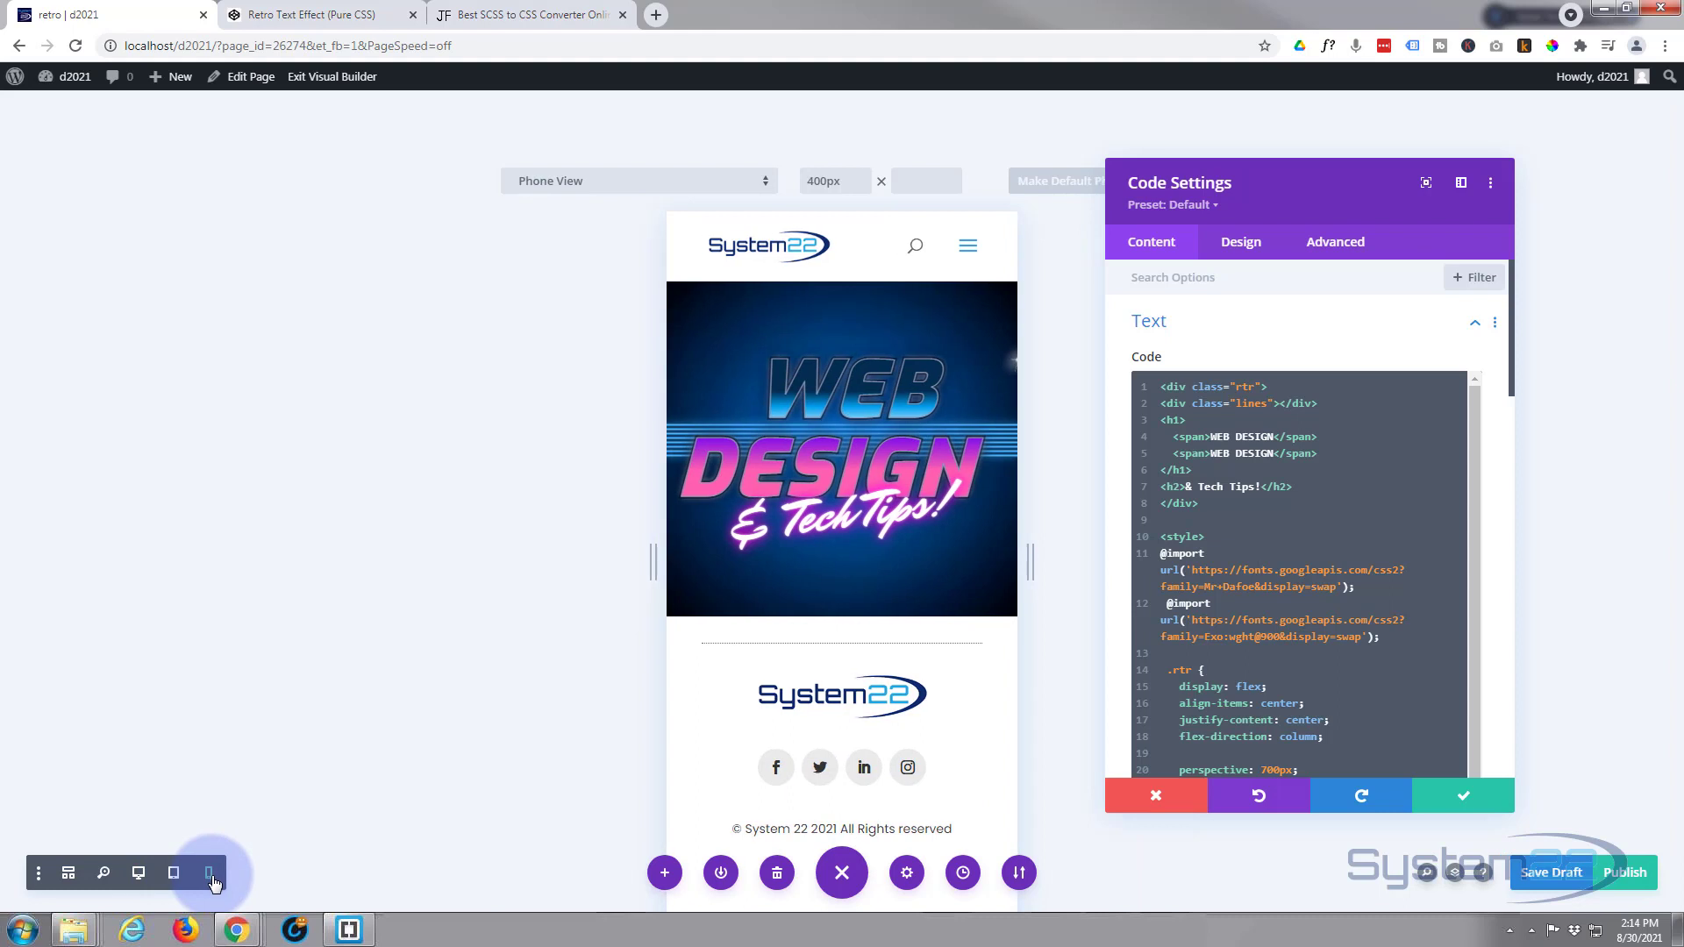
click(174, 874)
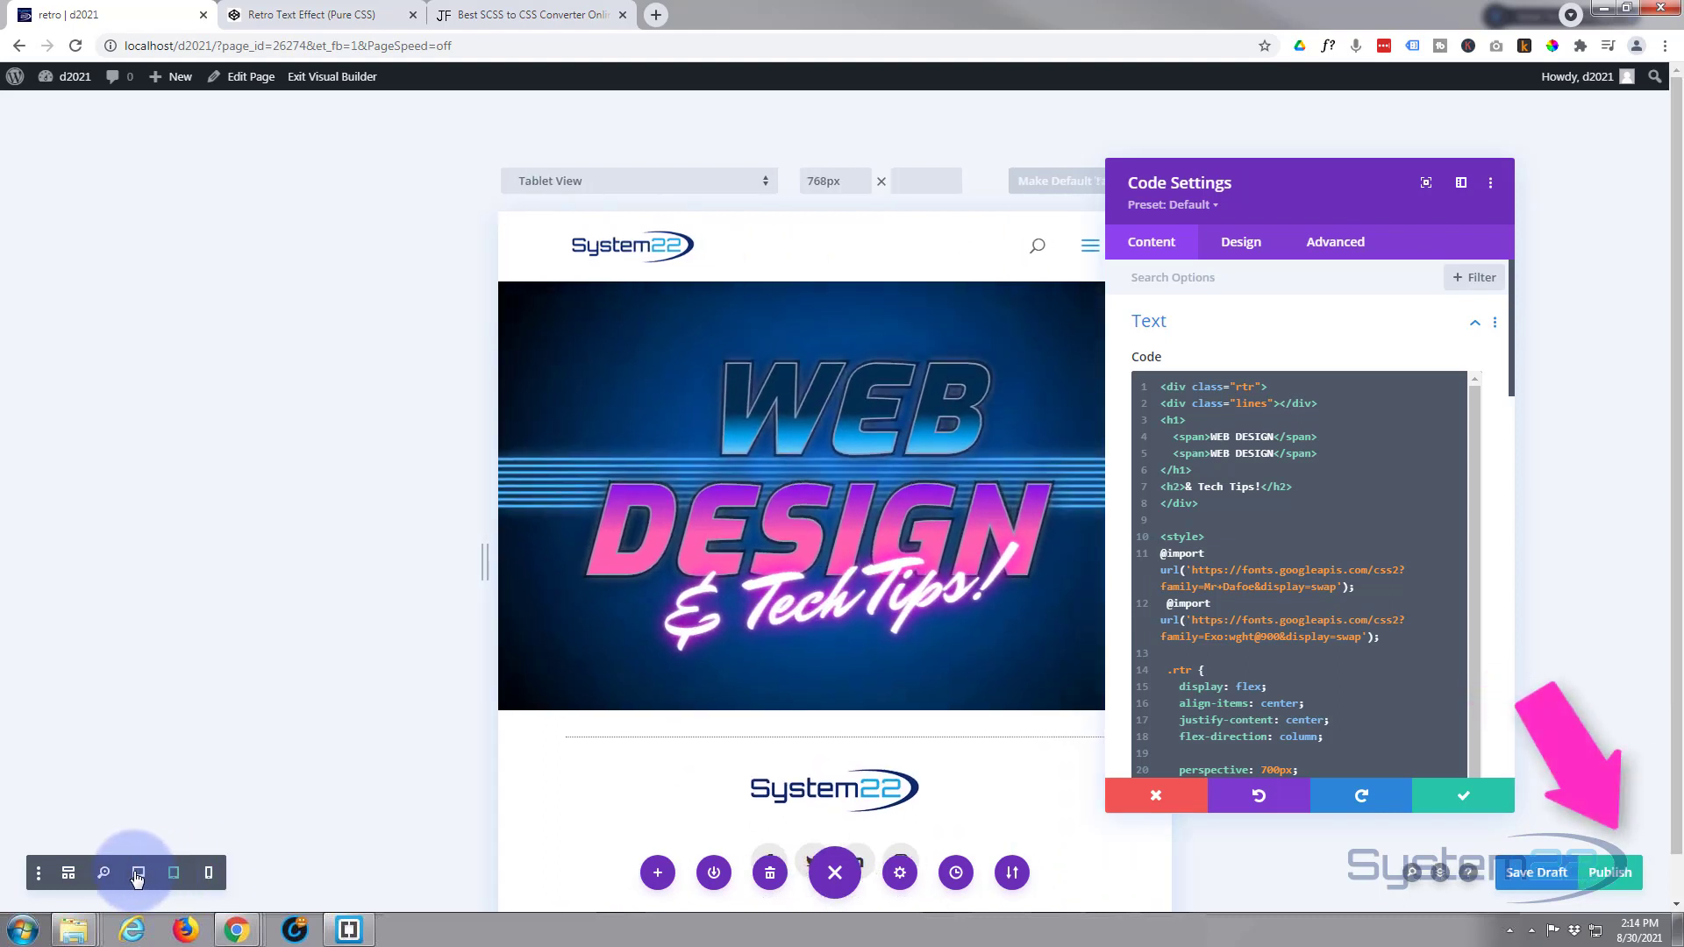
click(138, 874)
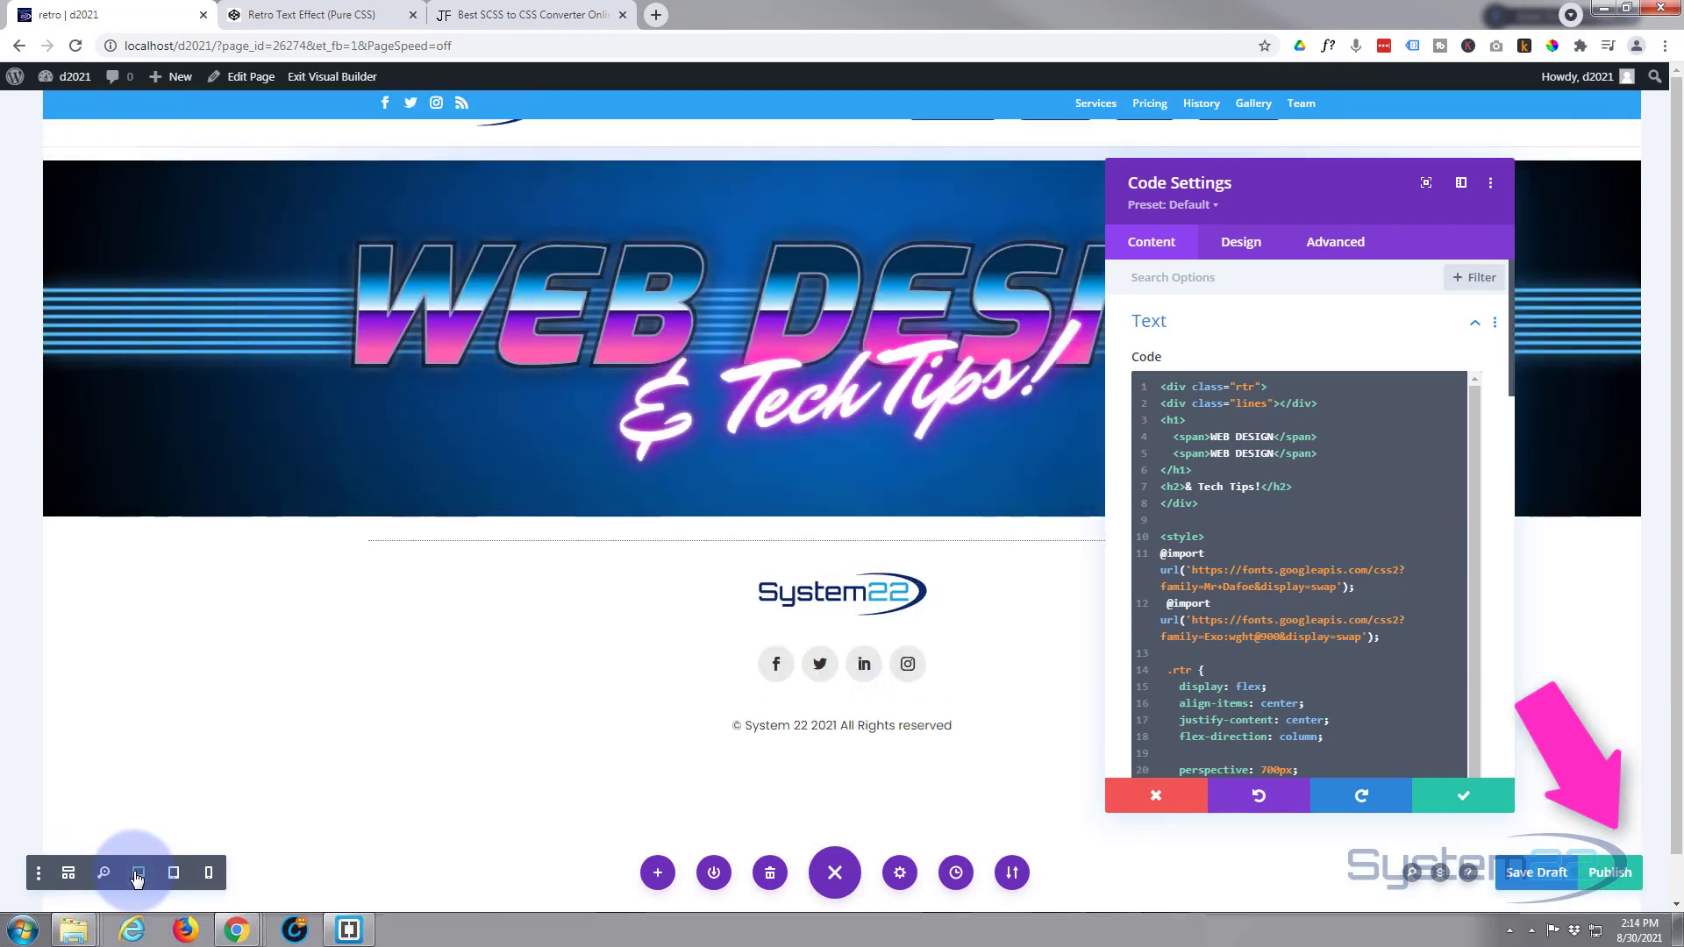
click(1471, 795)
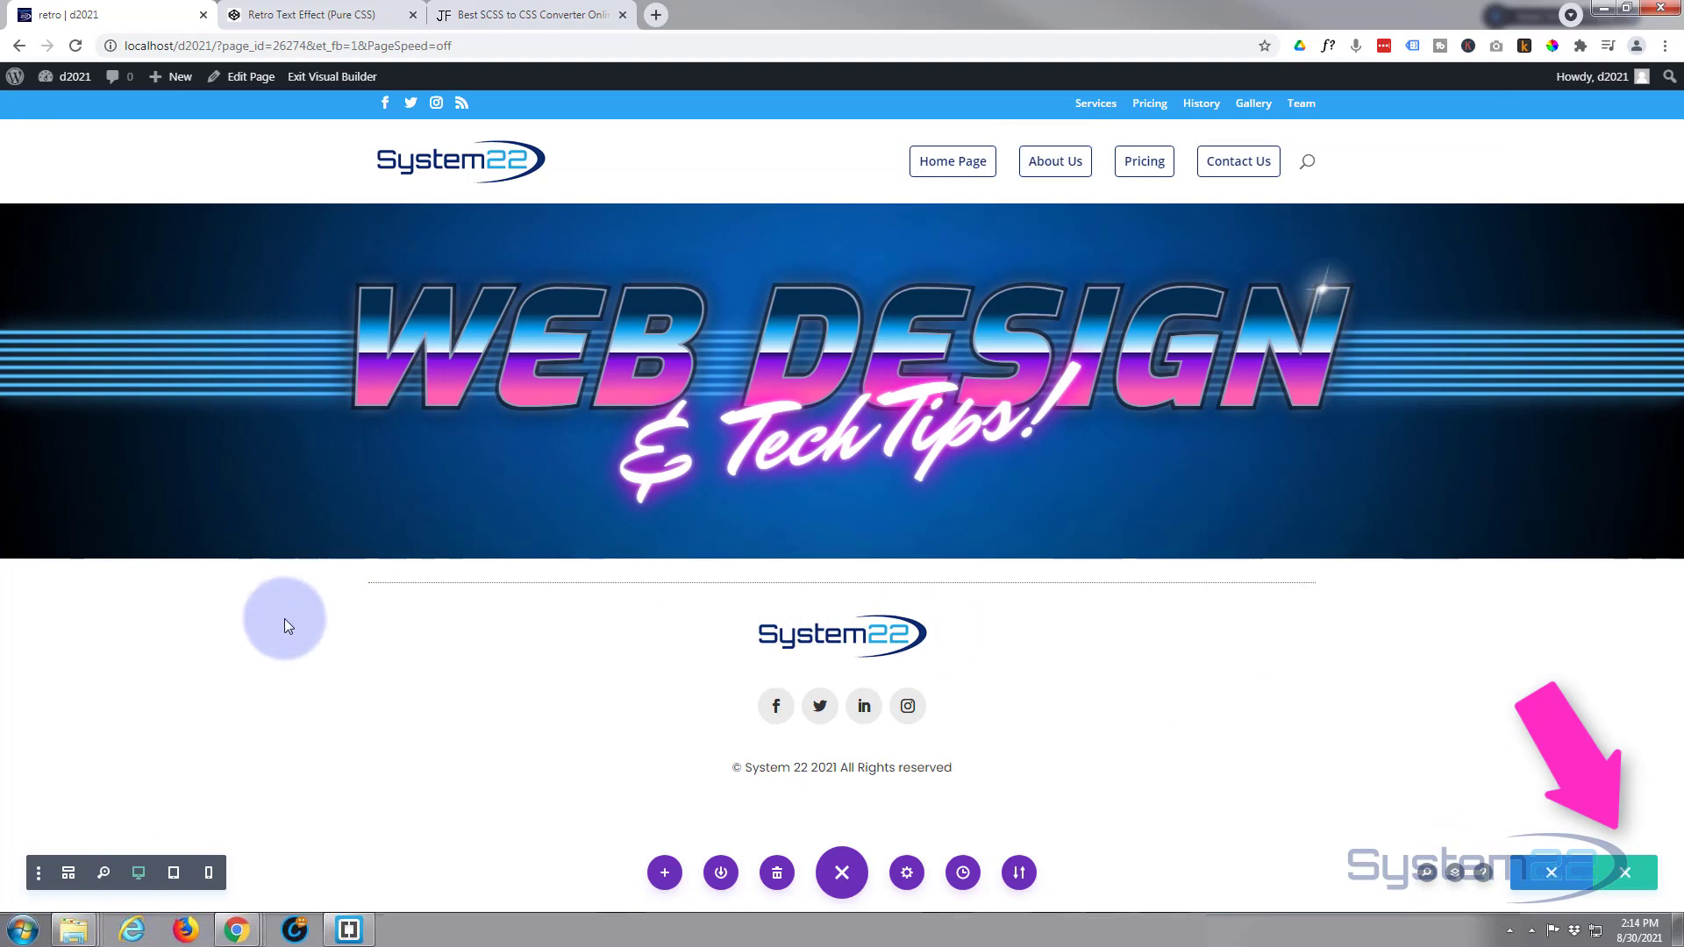